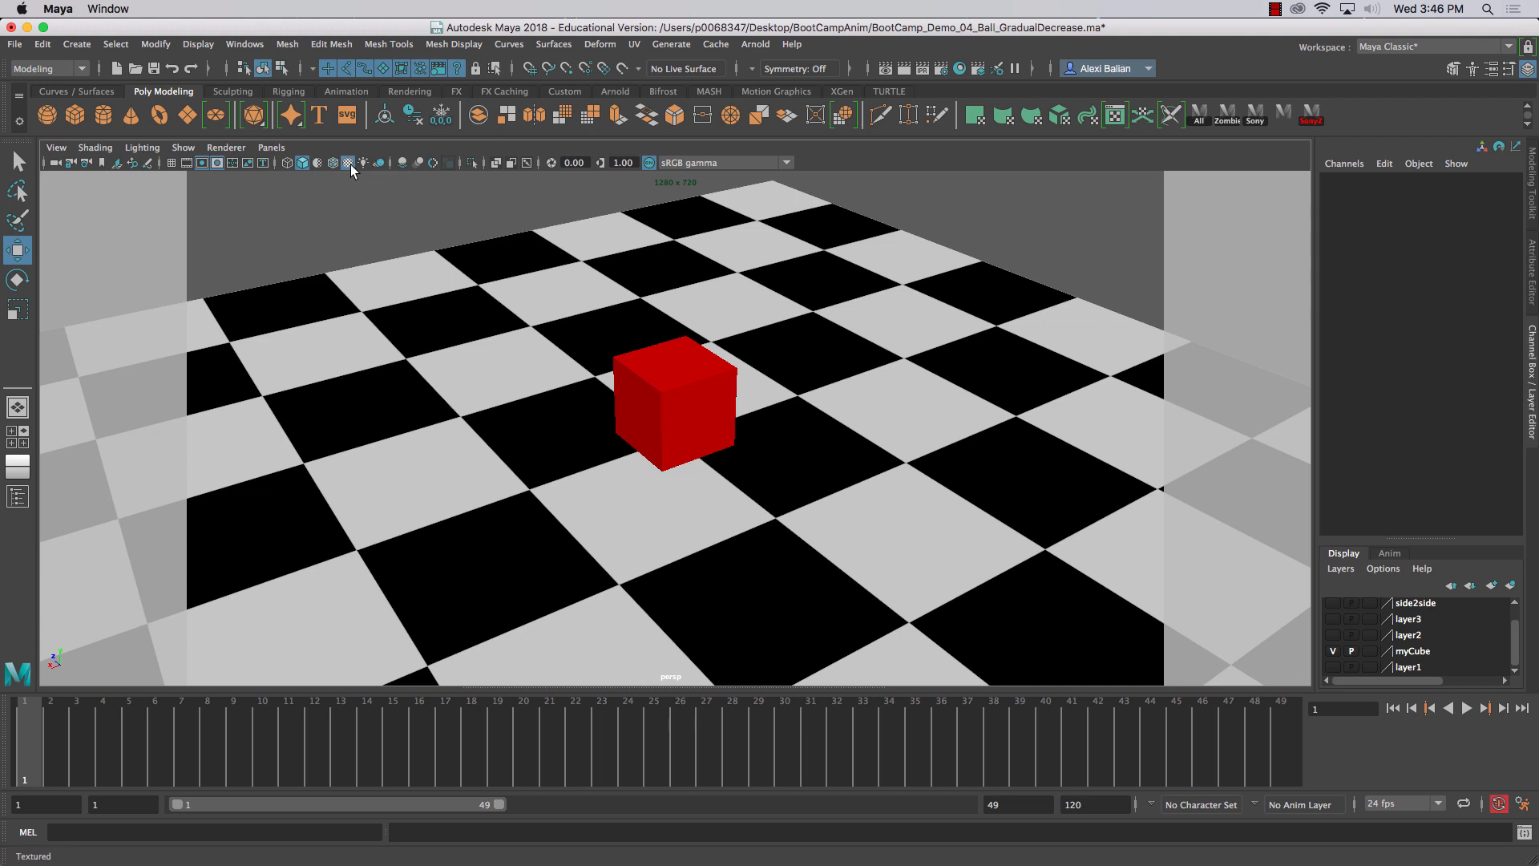
- Turn on wireframe-on-shaded display and play the red cube's existing animation from frame 1
click(332, 164)
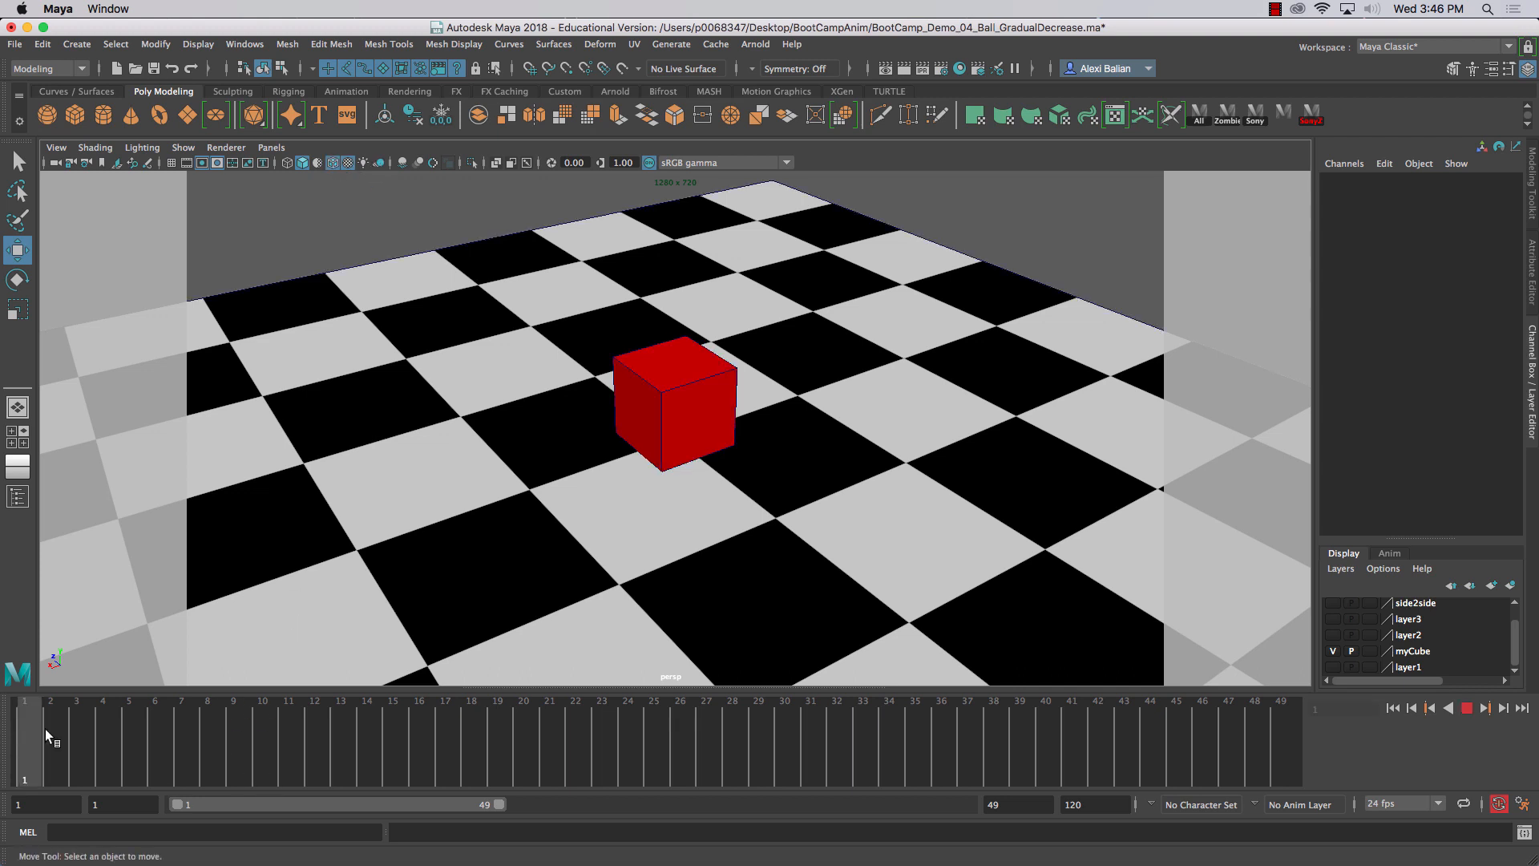
drag(45, 729, 667, 724)
click(1392, 707)
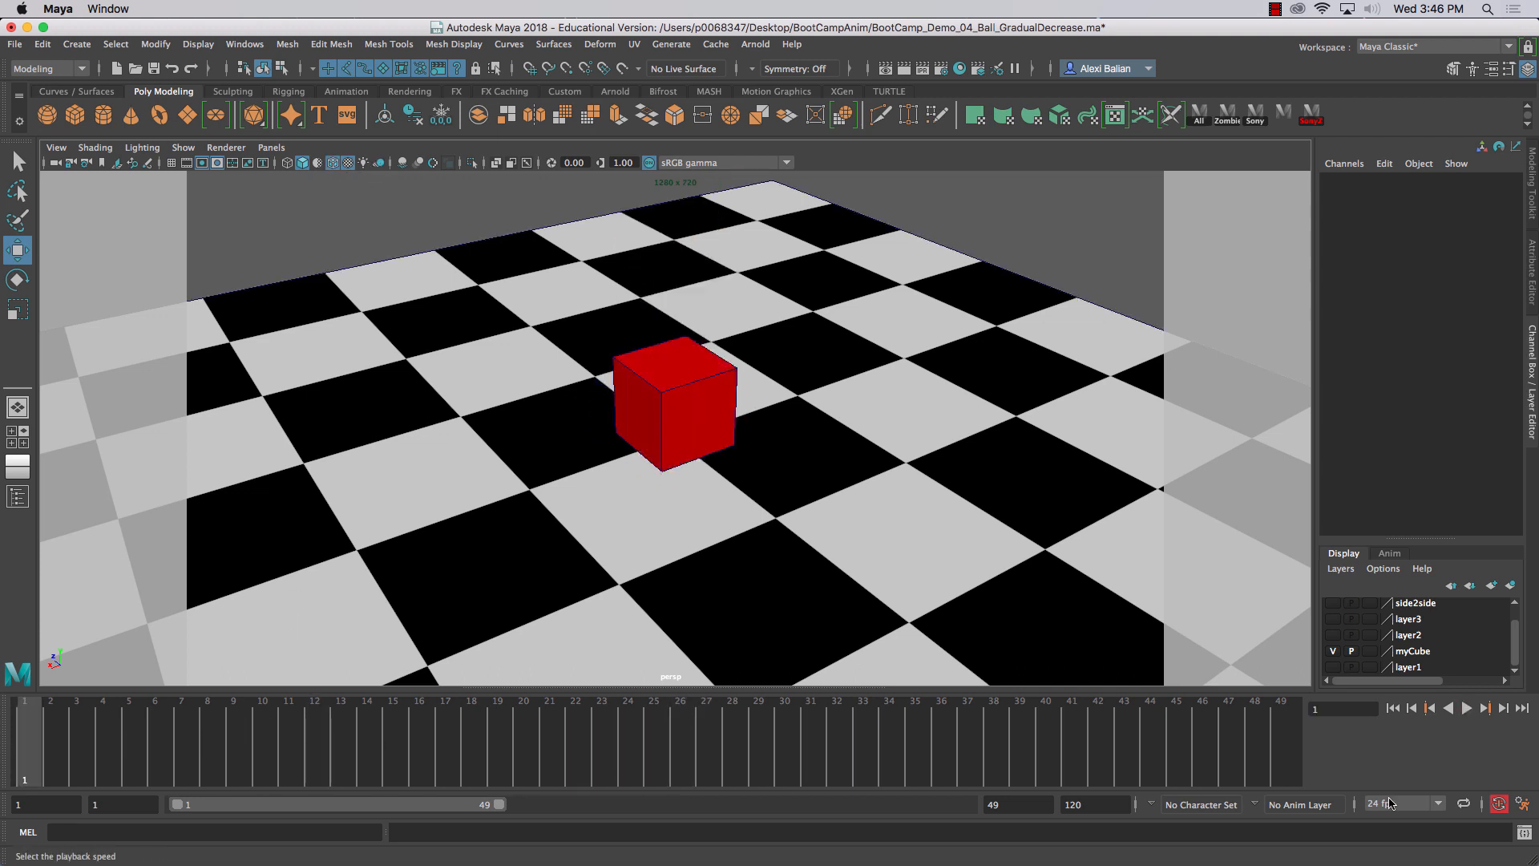
click(1466, 707)
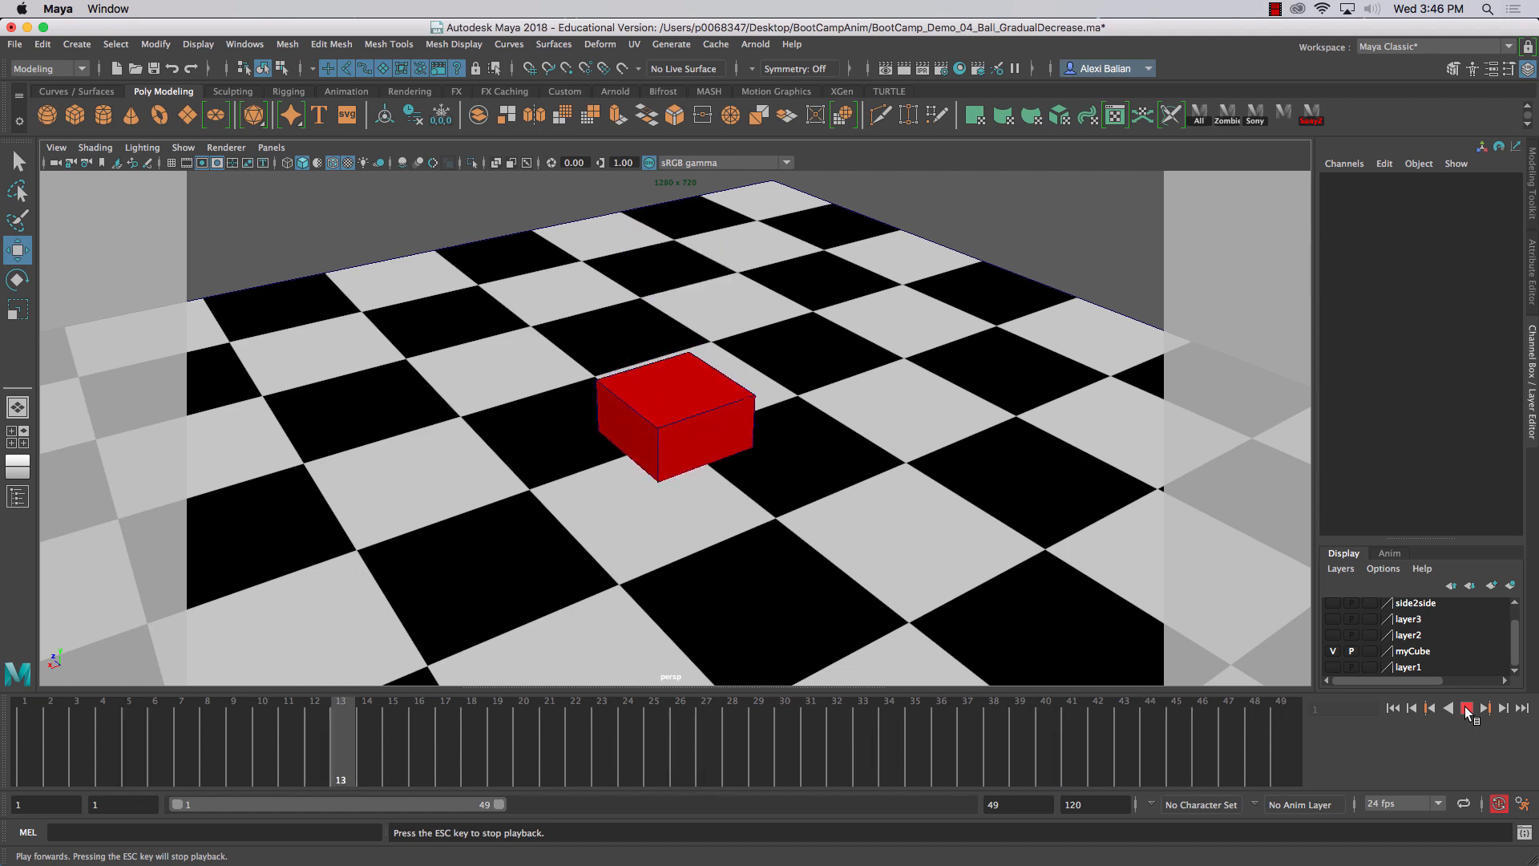
mouse_move(29, 705)
mouse_down()
mouse_move(10, 709)
mouse_move(91, 717)
mouse_move(23, 713)
mouse_up()
- Select the red cube and review its poses by playing and scrubbing through its keyframes
click(697, 414)
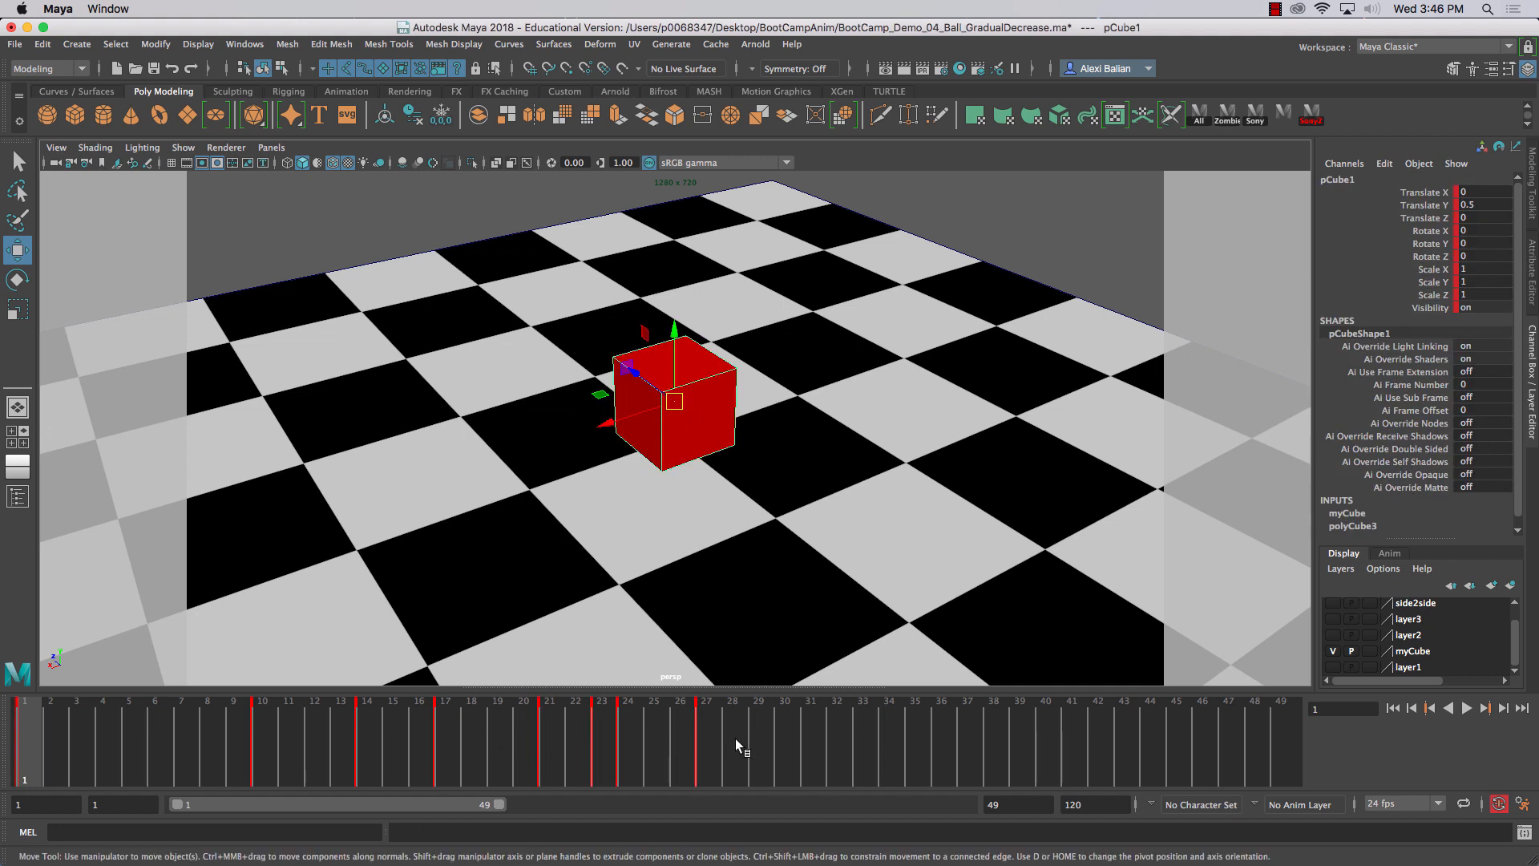
key(alt+v)
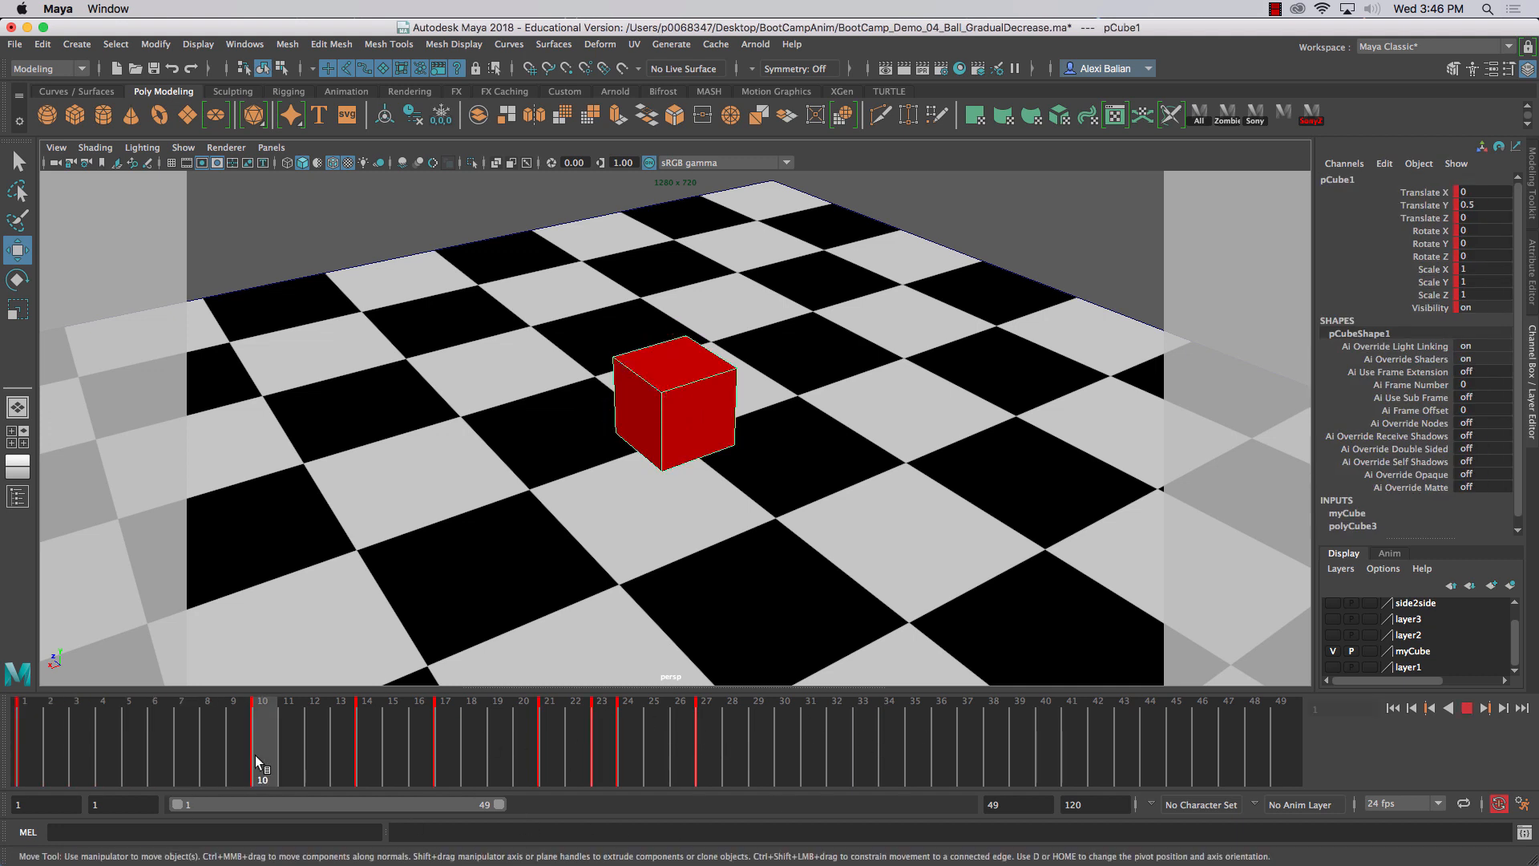
mouse_move(258, 755)
mouse_down()
mouse_move(540, 763)
mouse_move(243, 752)
mouse_move(638, 748)
mouse_move(603, 753)
mouse_up()
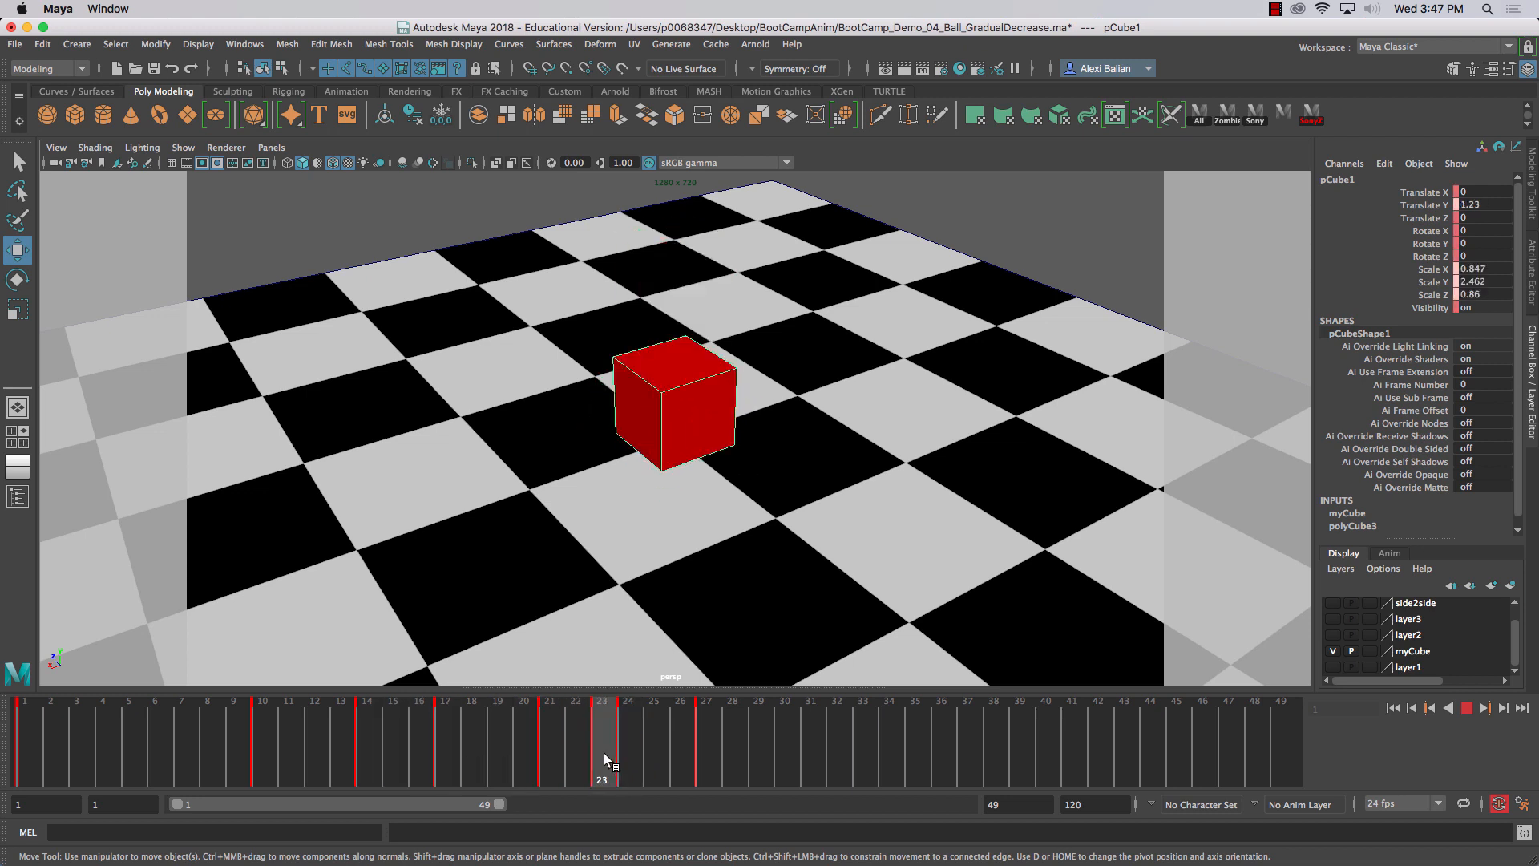
click(622, 749)
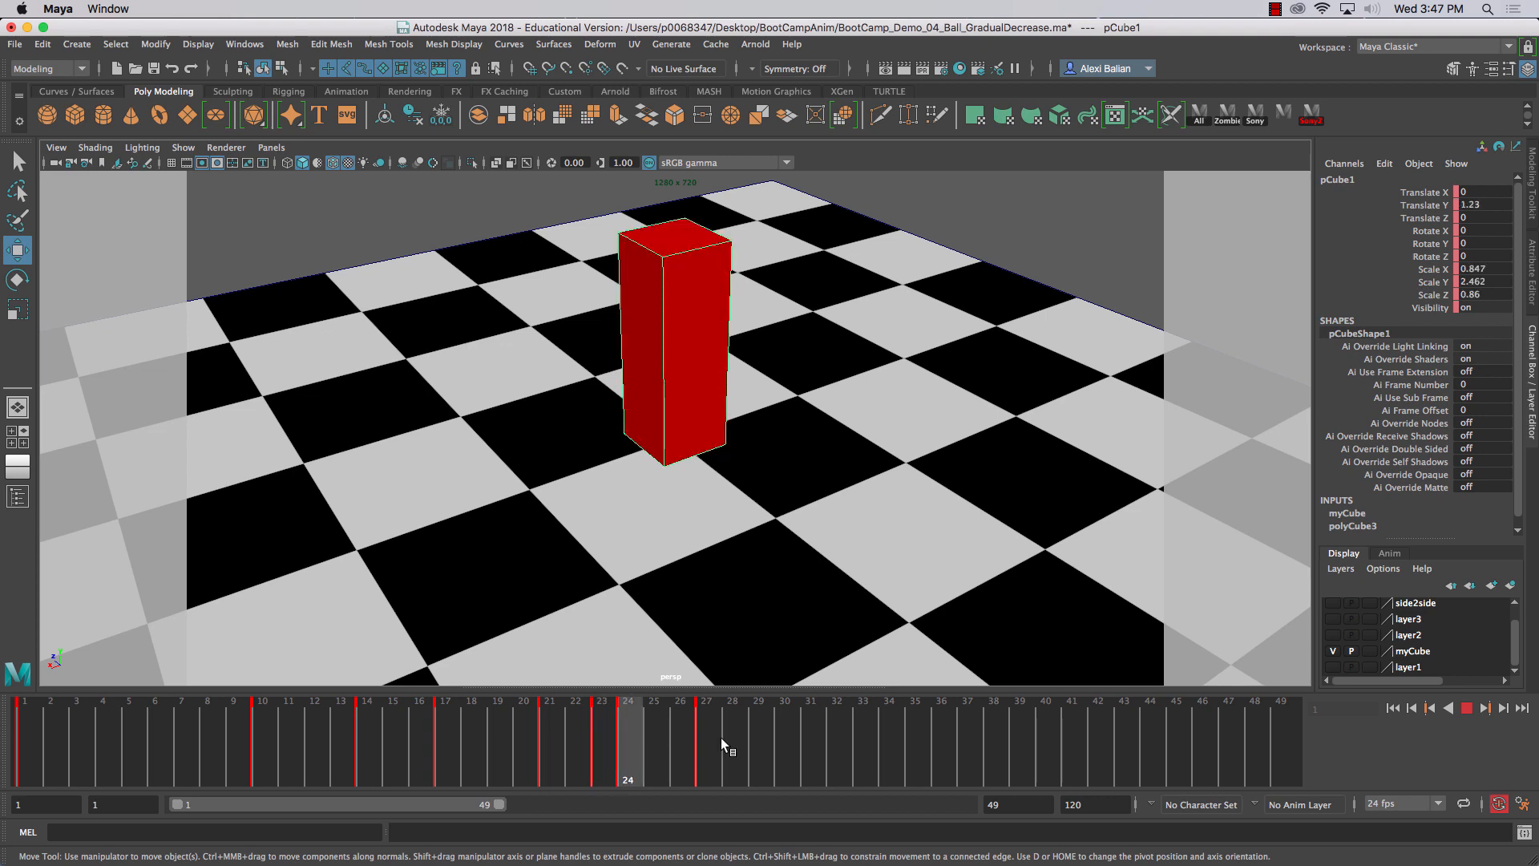
click(767, 740)
mouse_move(767, 741)
mouse_down()
mouse_move(638, 751)
mouse_move(710, 744)
mouse_move(653, 745)
mouse_up()
click(130, 744)
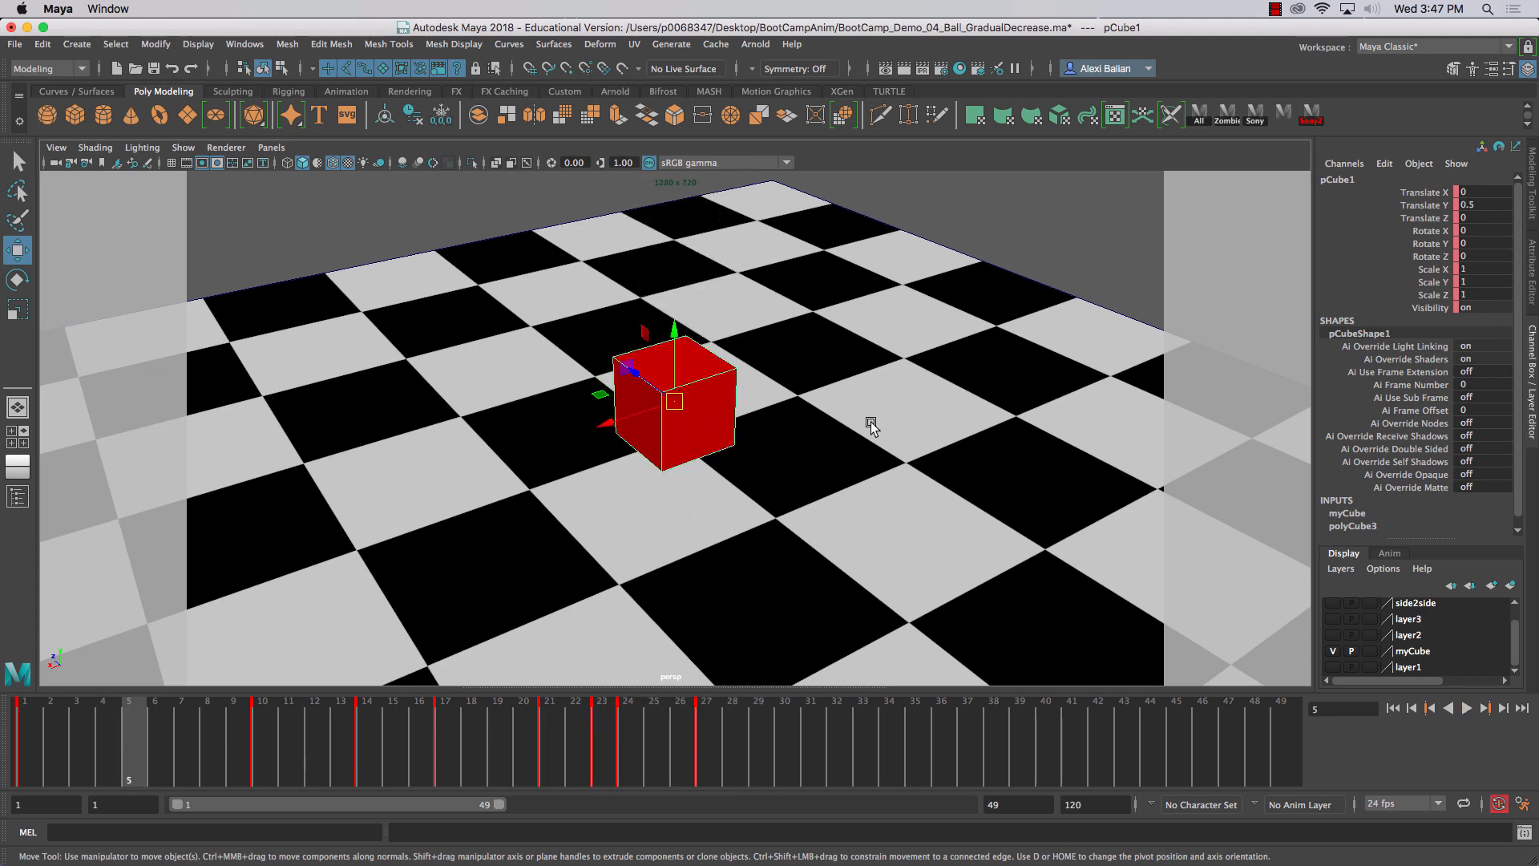
- Hide the myCube layer and turn off the viewport's resolution gate and gate mask
click(1332, 651)
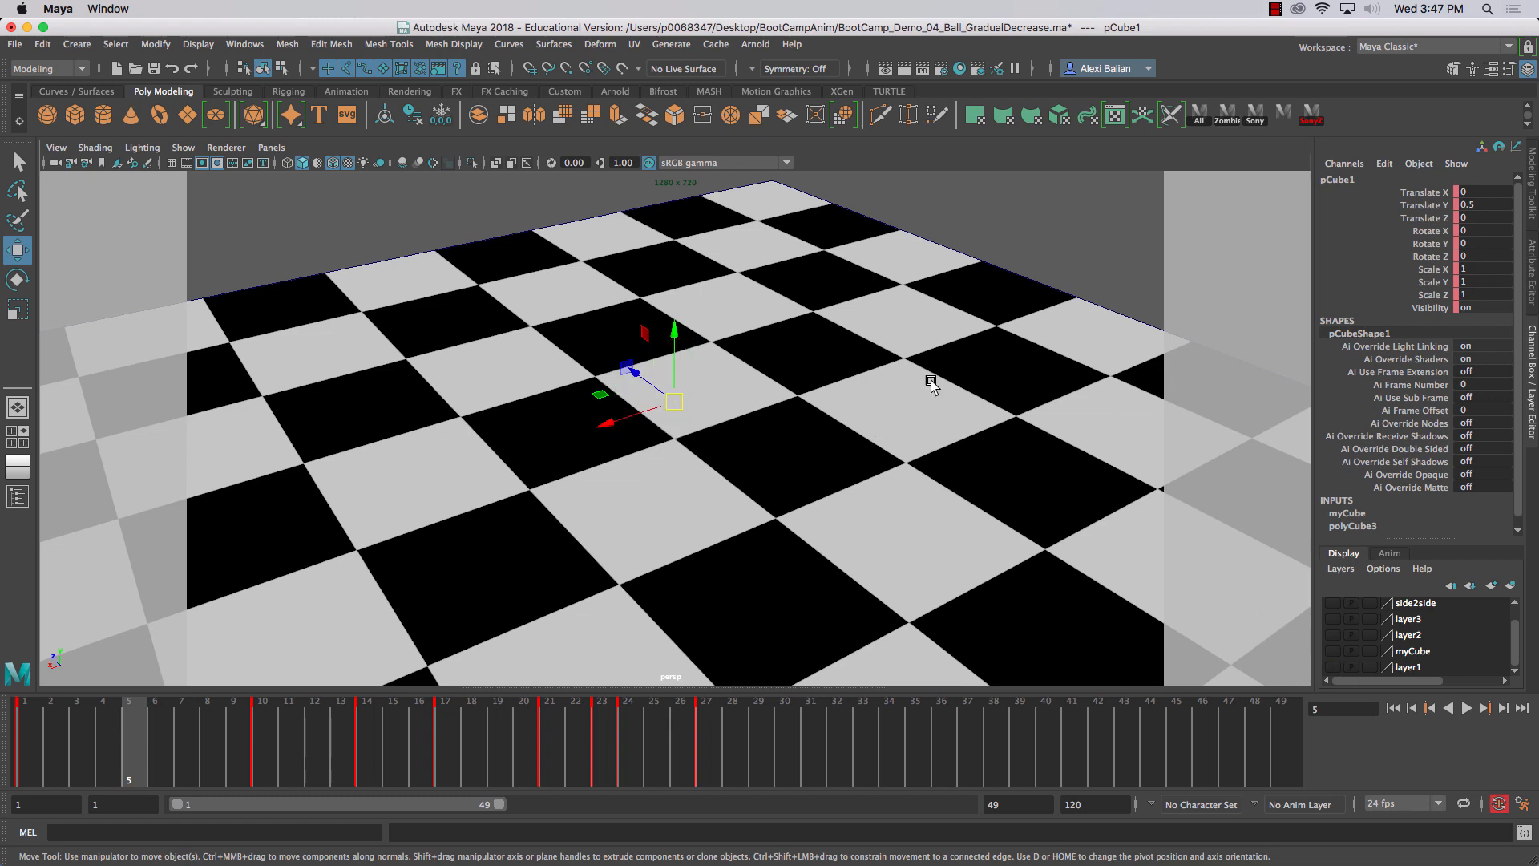
click(336, 241)
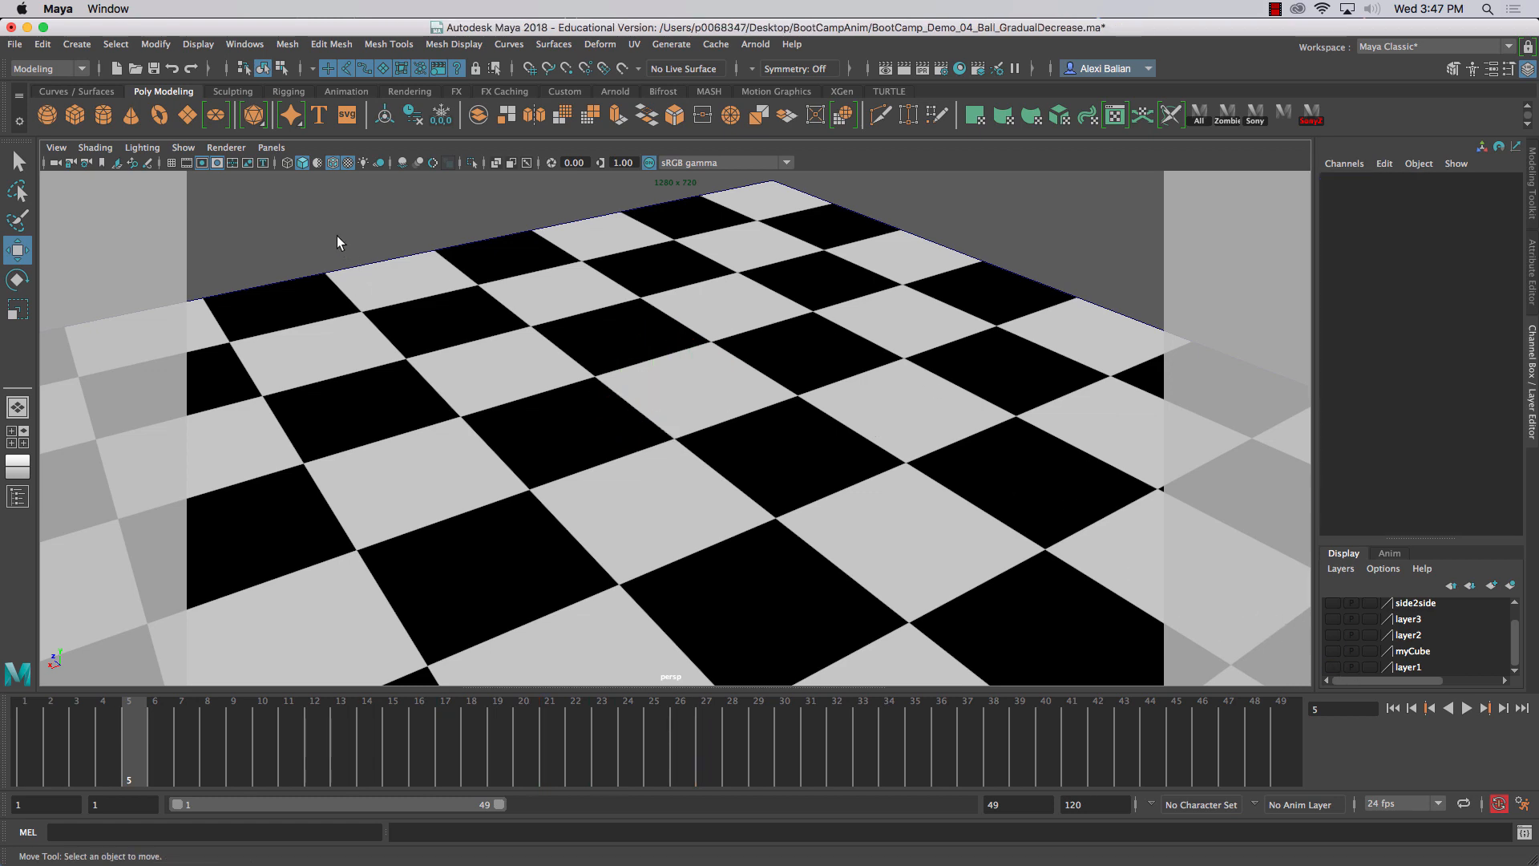
click(217, 162)
click(202, 163)
scroll(744, 518, down, 6)
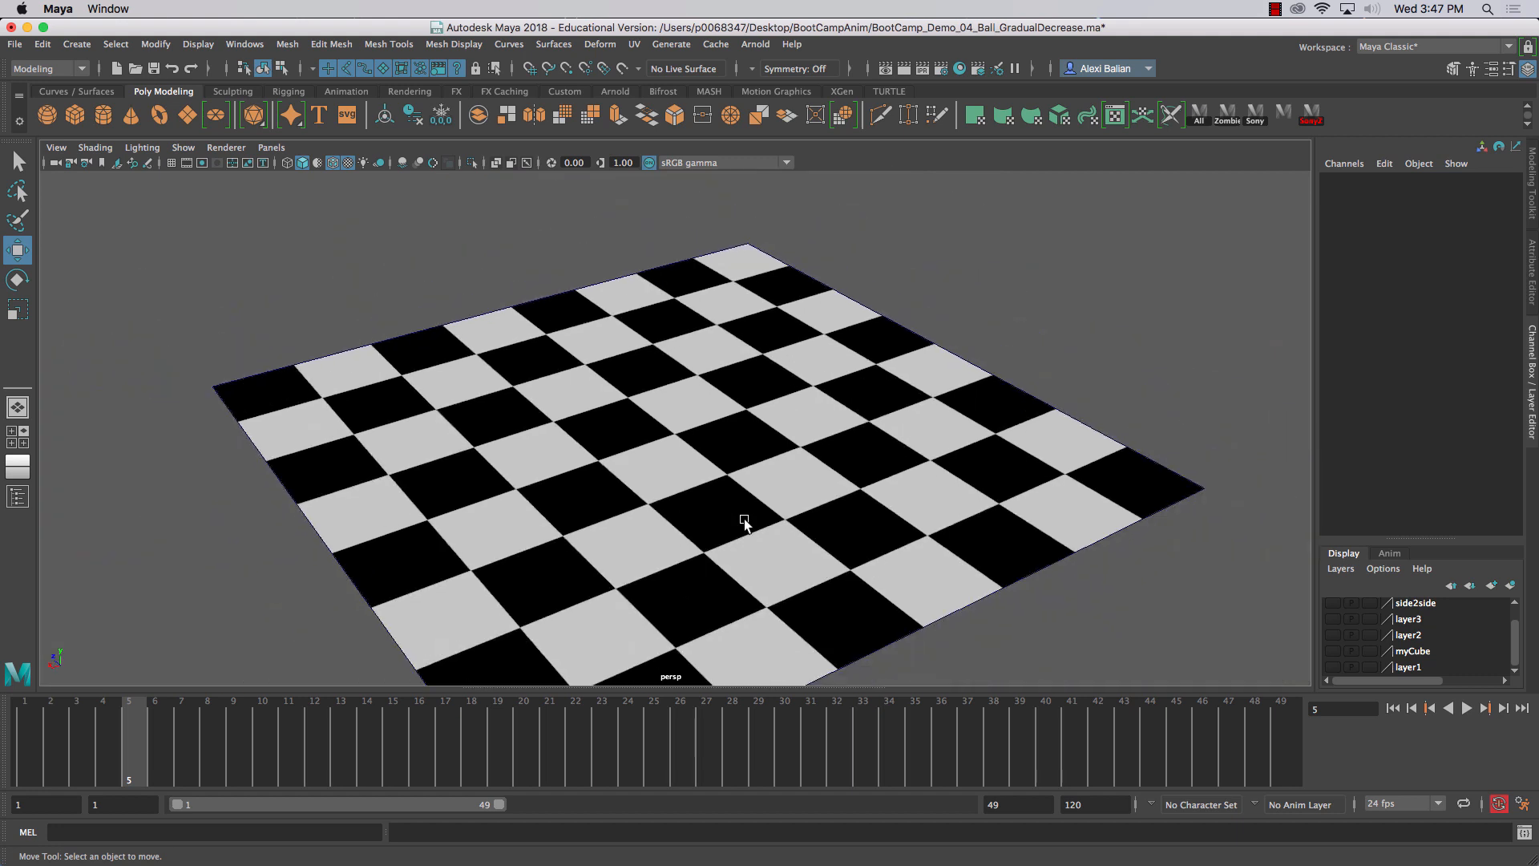
scroll(744, 518, up, 2)
alt+drag(743, 518, 703, 518)
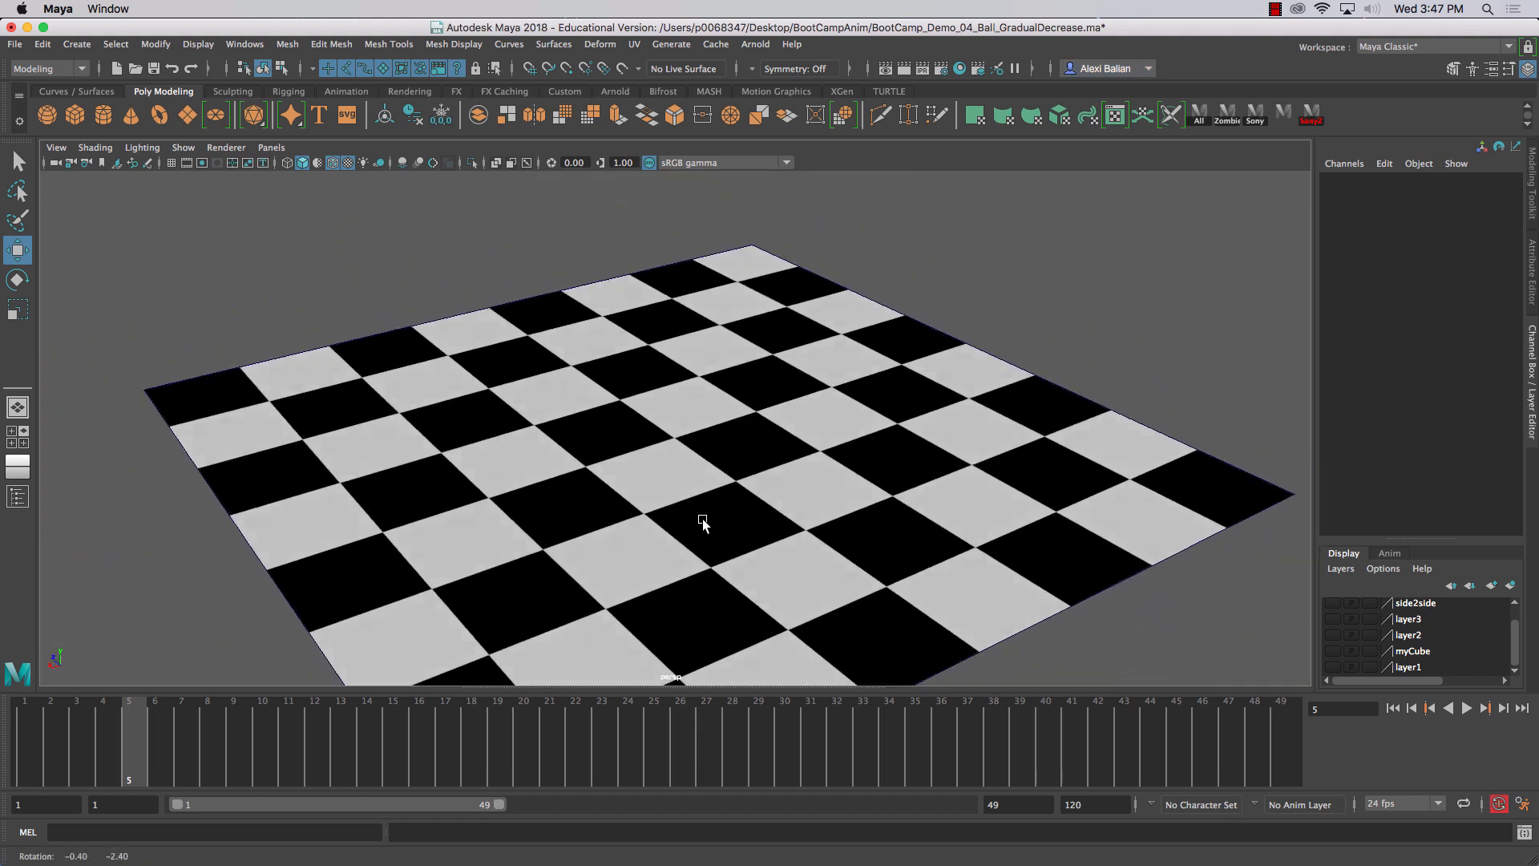
- Create a polygon cube and set its Translate Y to 0.5 so it rests on the checkered floor
click(74, 113)
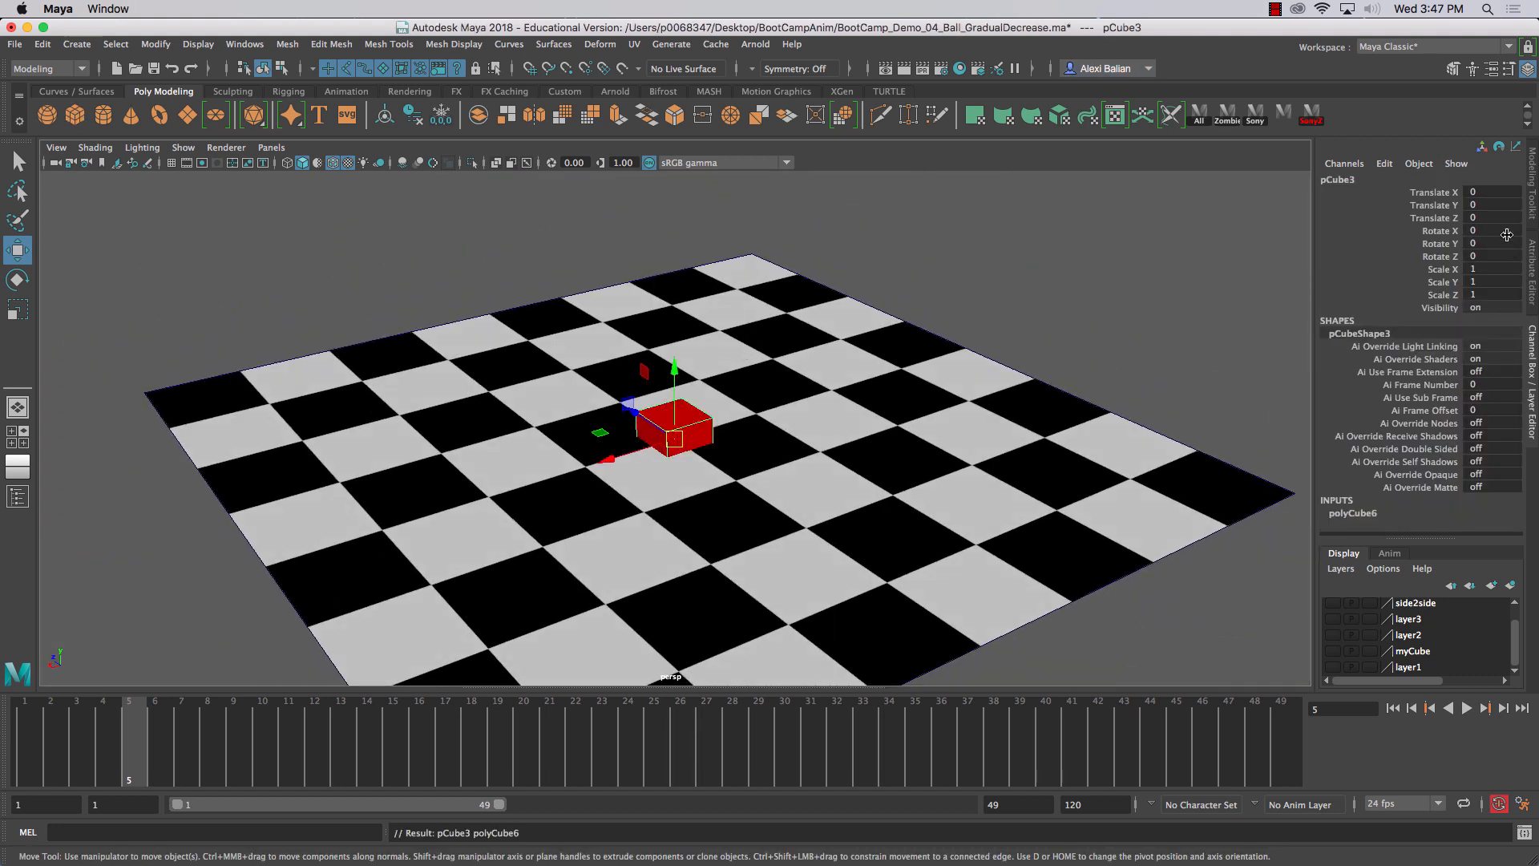
click(1498, 203)
text(.5)
key(Return)
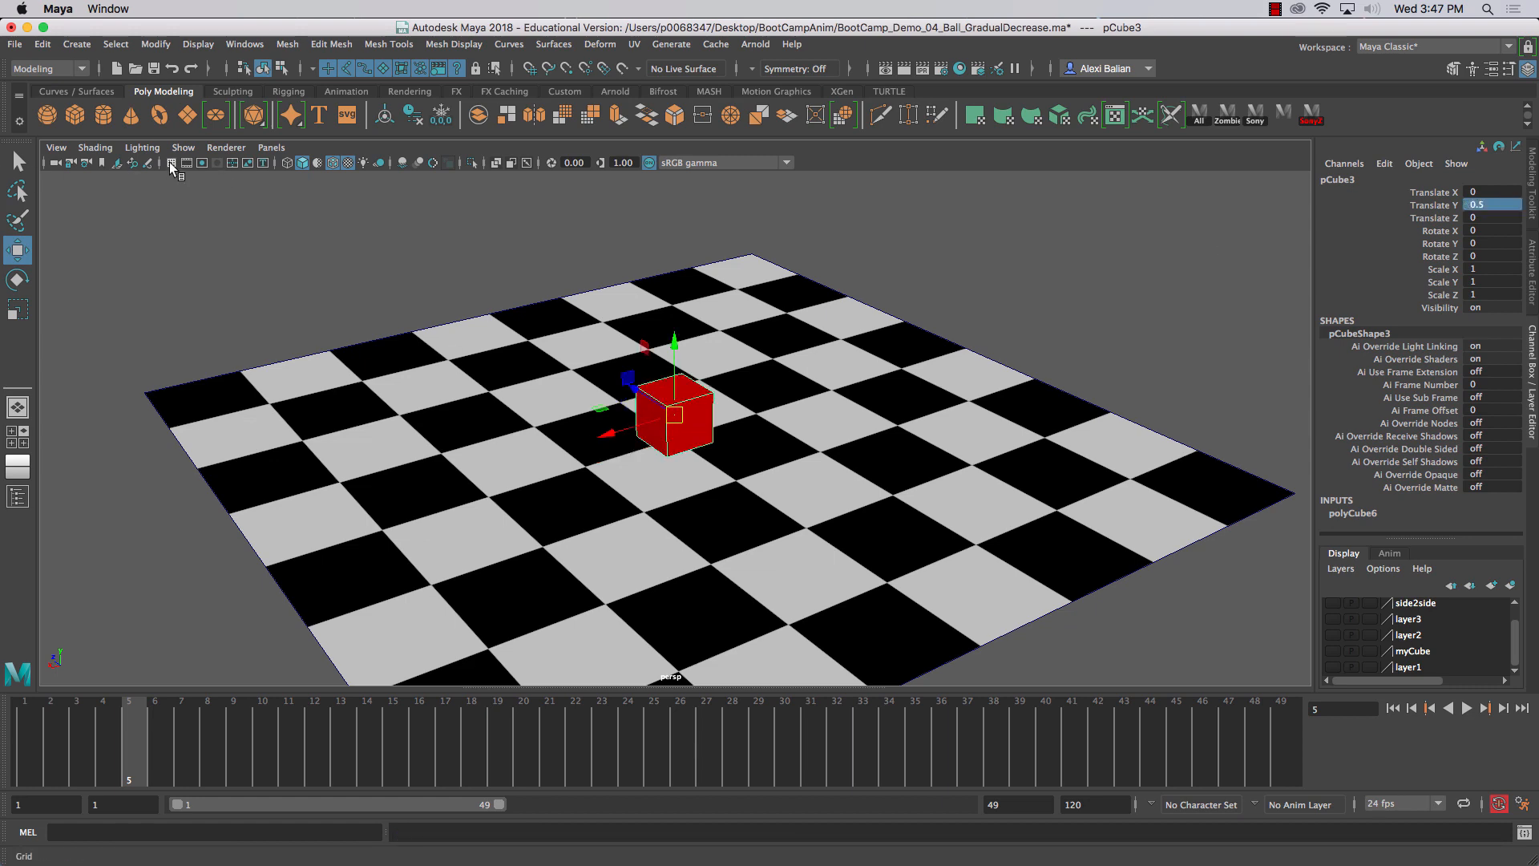
click(170, 162)
click(170, 162)
click(170, 162)
click(170, 162)
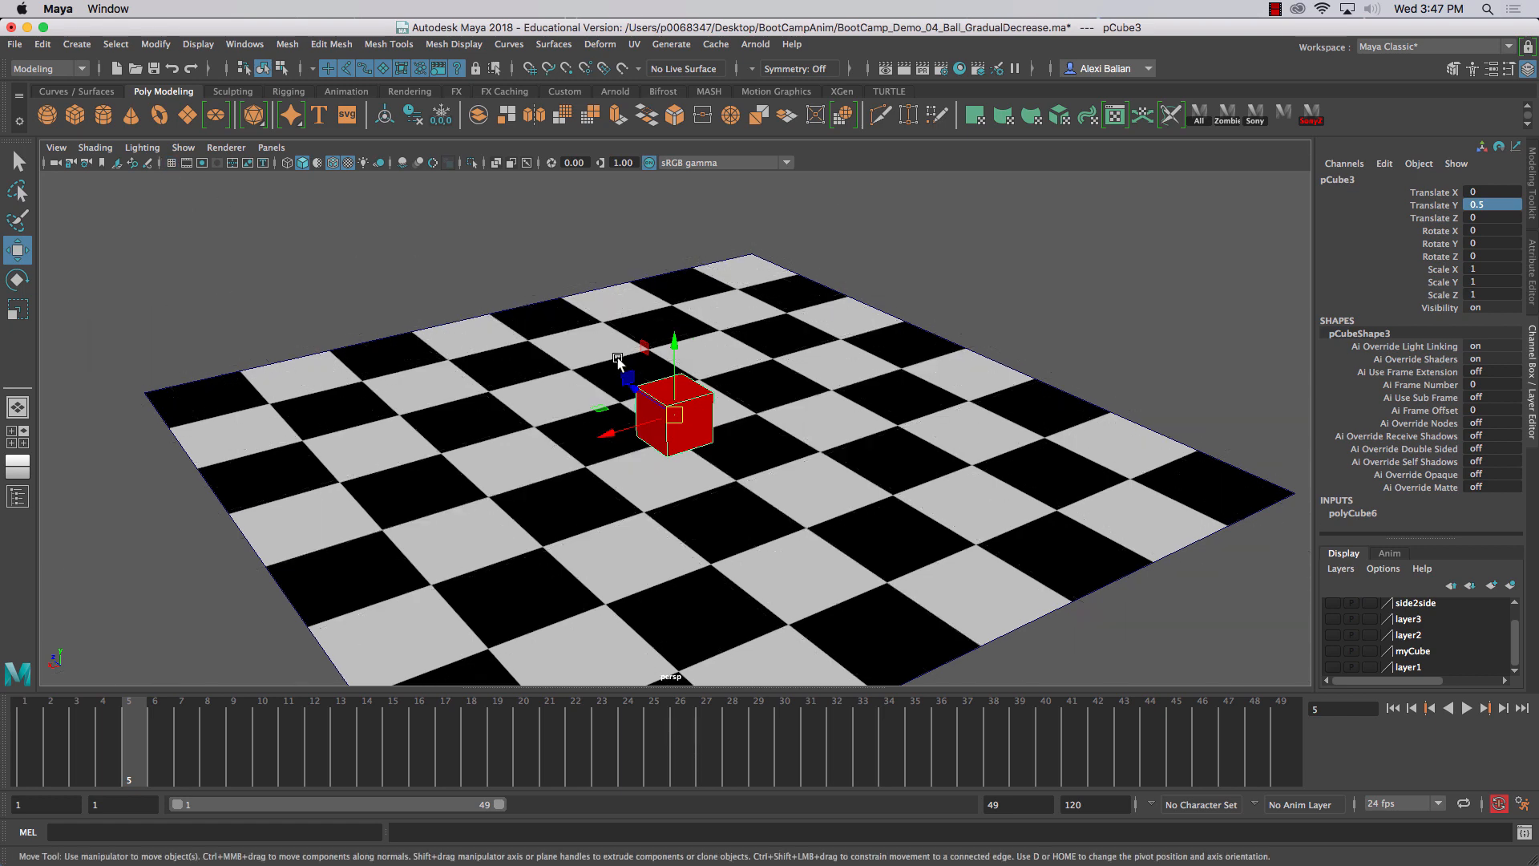
- Rename the new cube as CubeGreen
double_click(1337, 178)
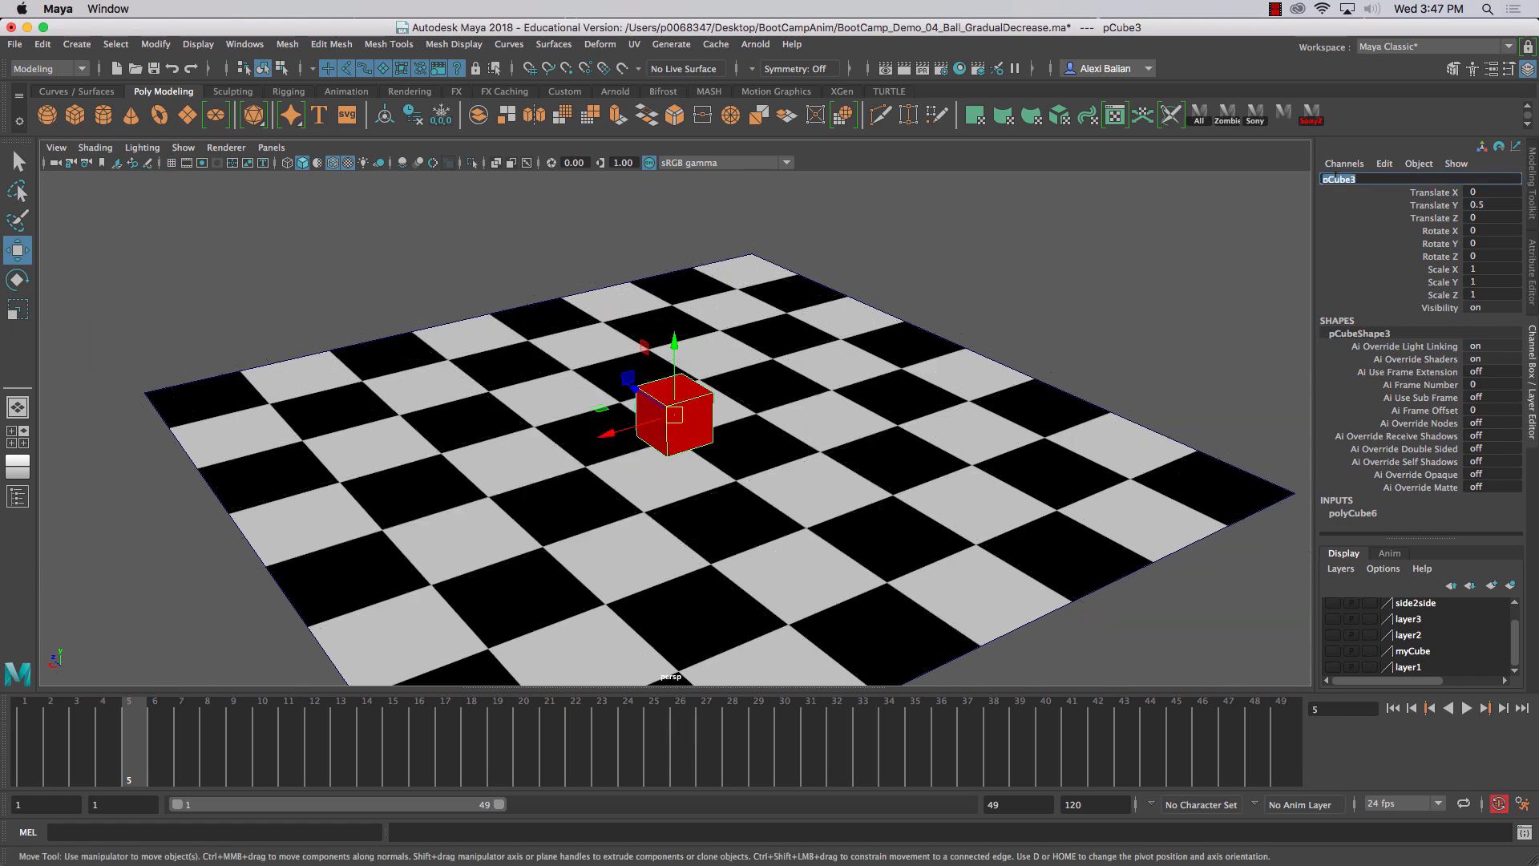
text(CubeGreen)
key(Return)
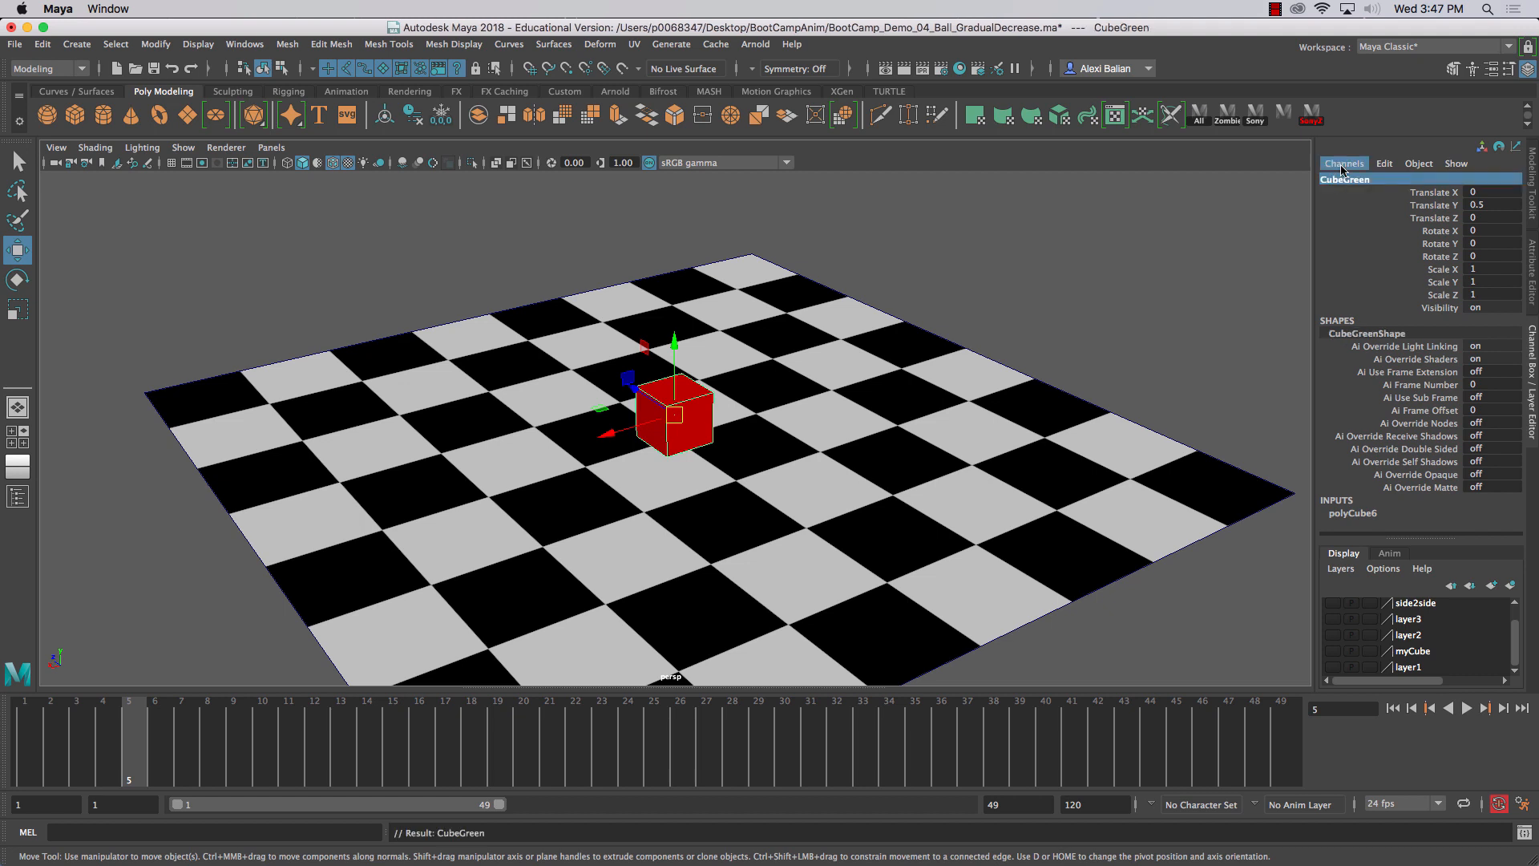
- Assign a new Lambert material to CubeGreen and show the material's attributes
right_drag(704, 395, 680, 785)
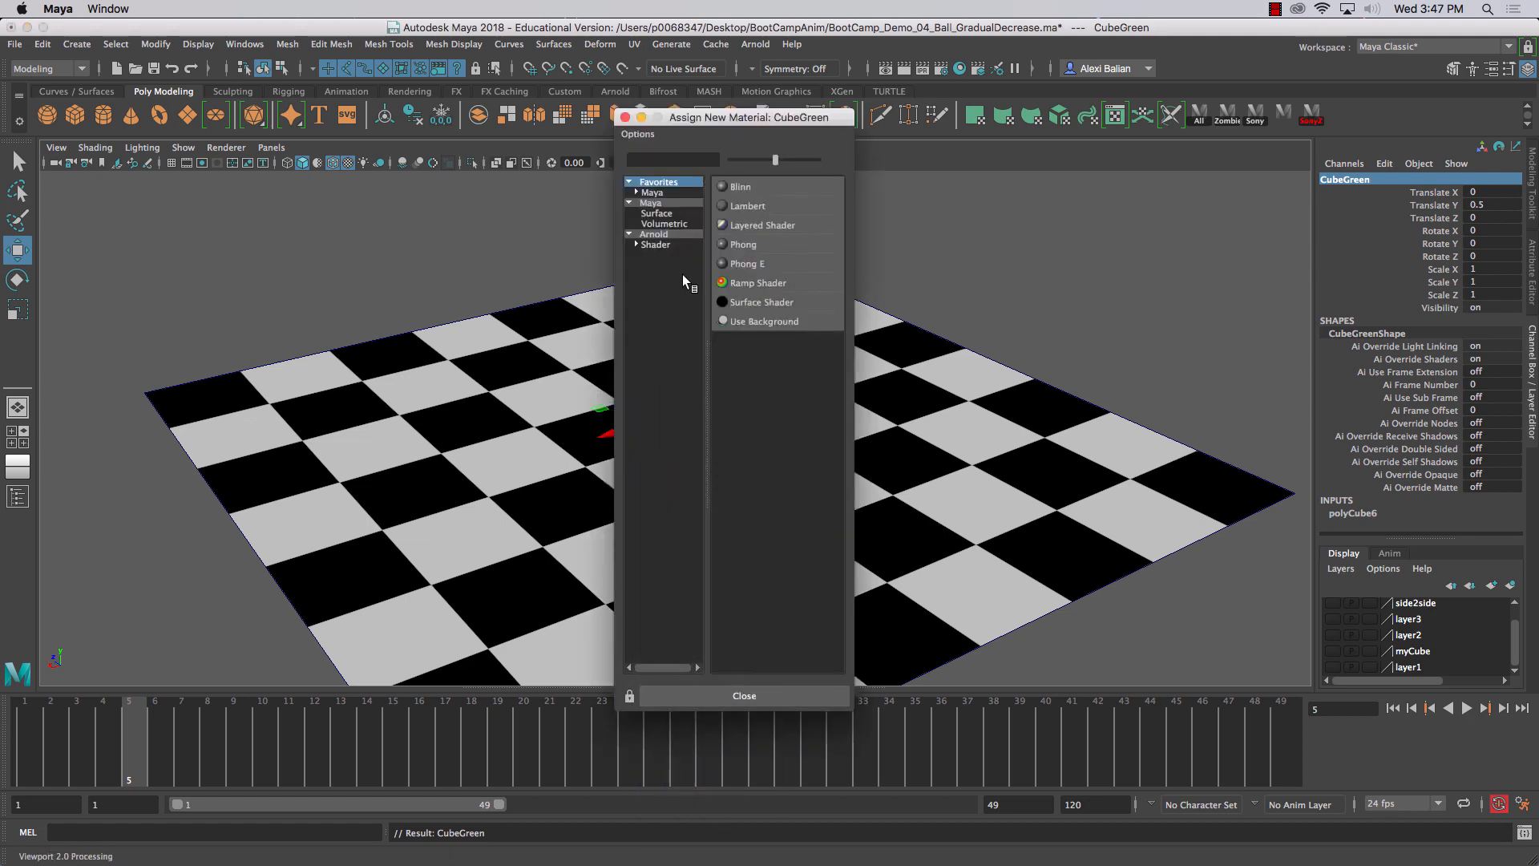
click(734, 205)
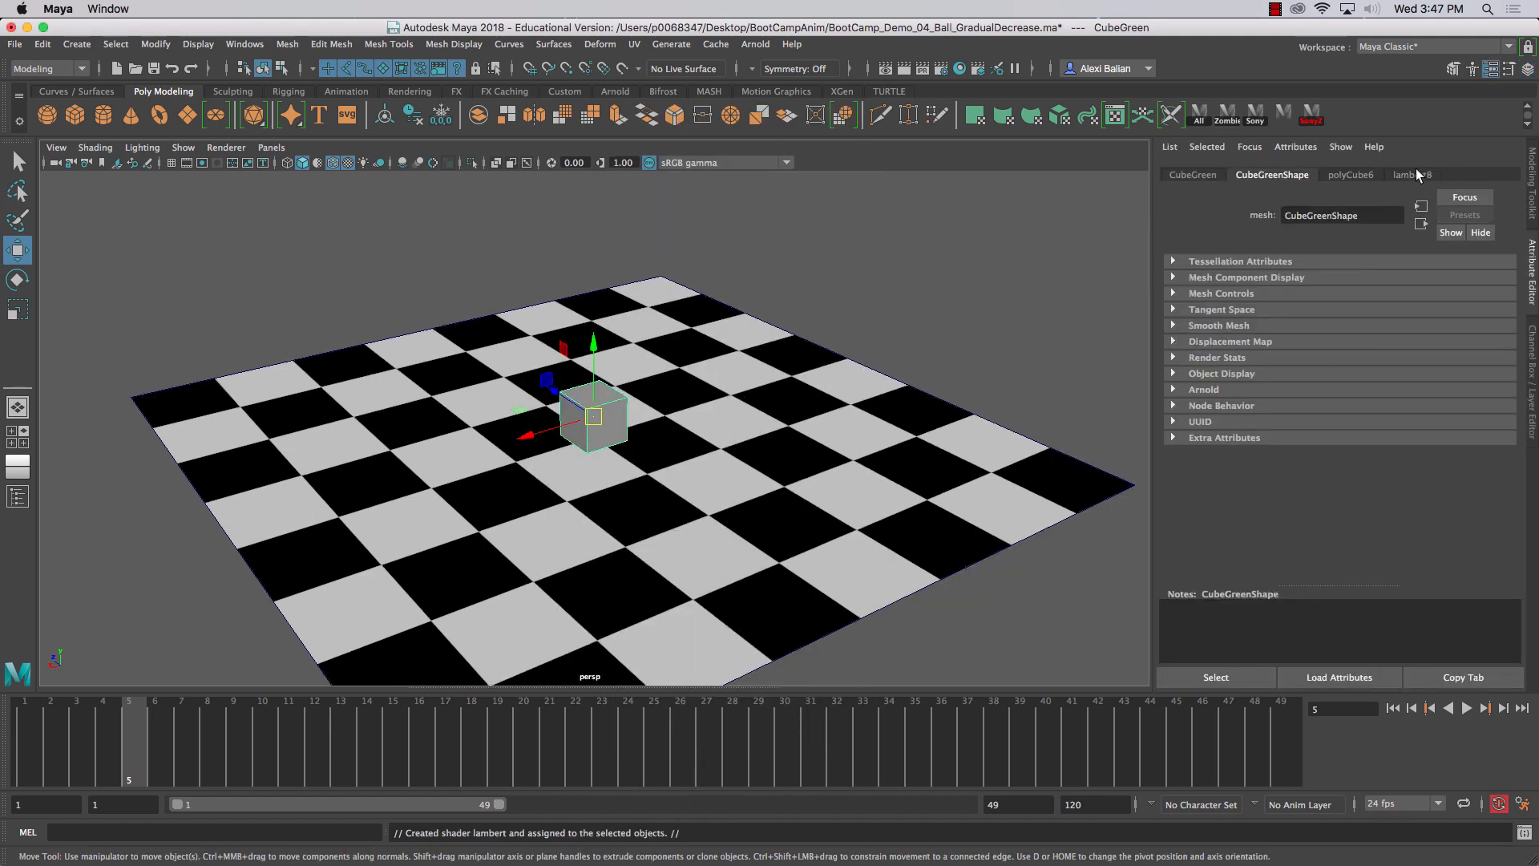
click(422, 126)
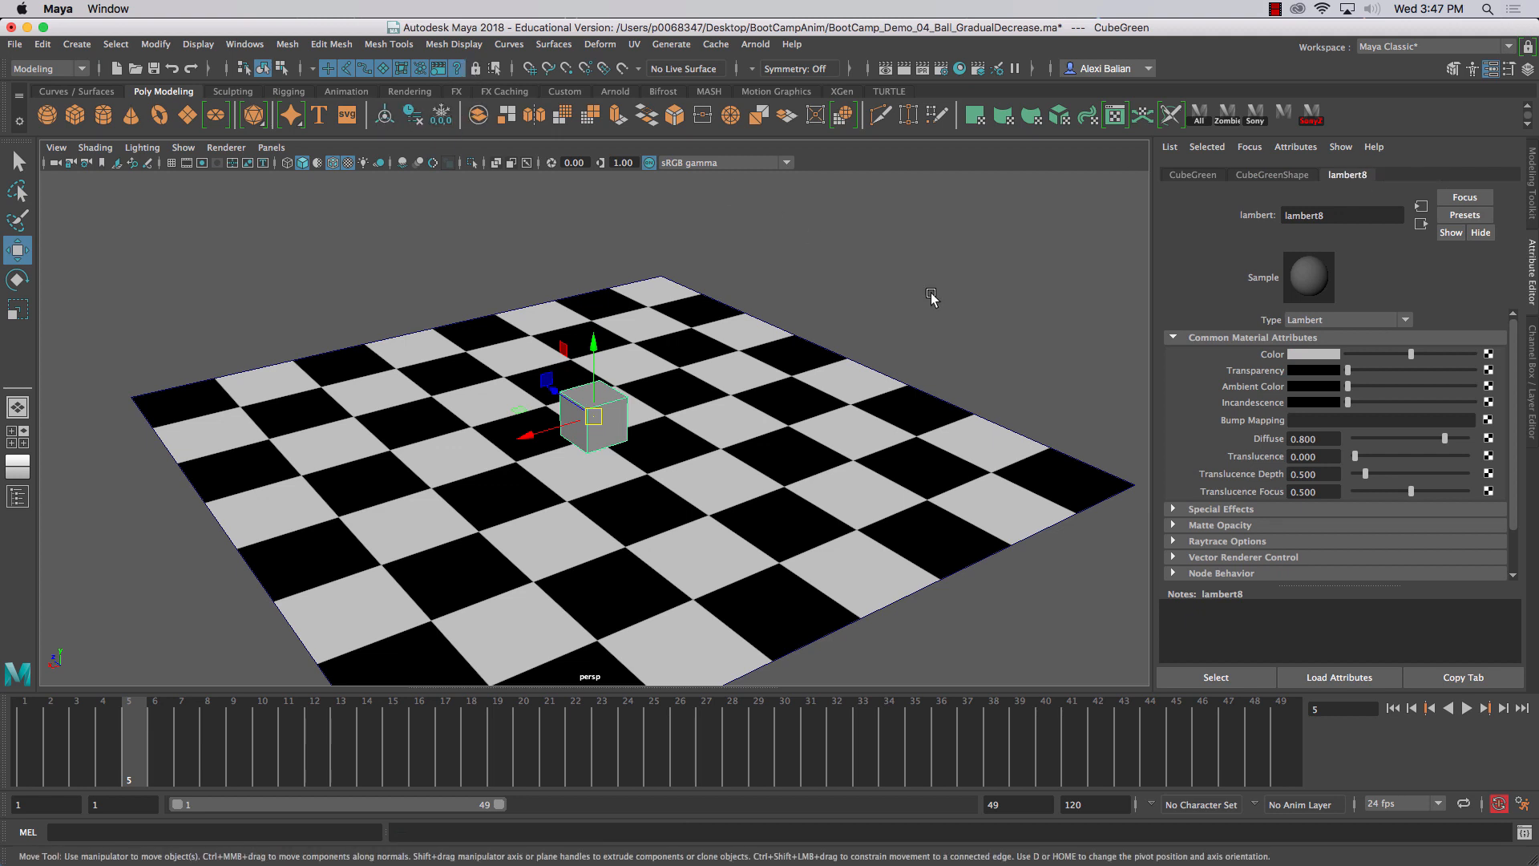
- Set the Lambert material's color to a muted green, then deselect the cube and restore the channel box
click(1311, 357)
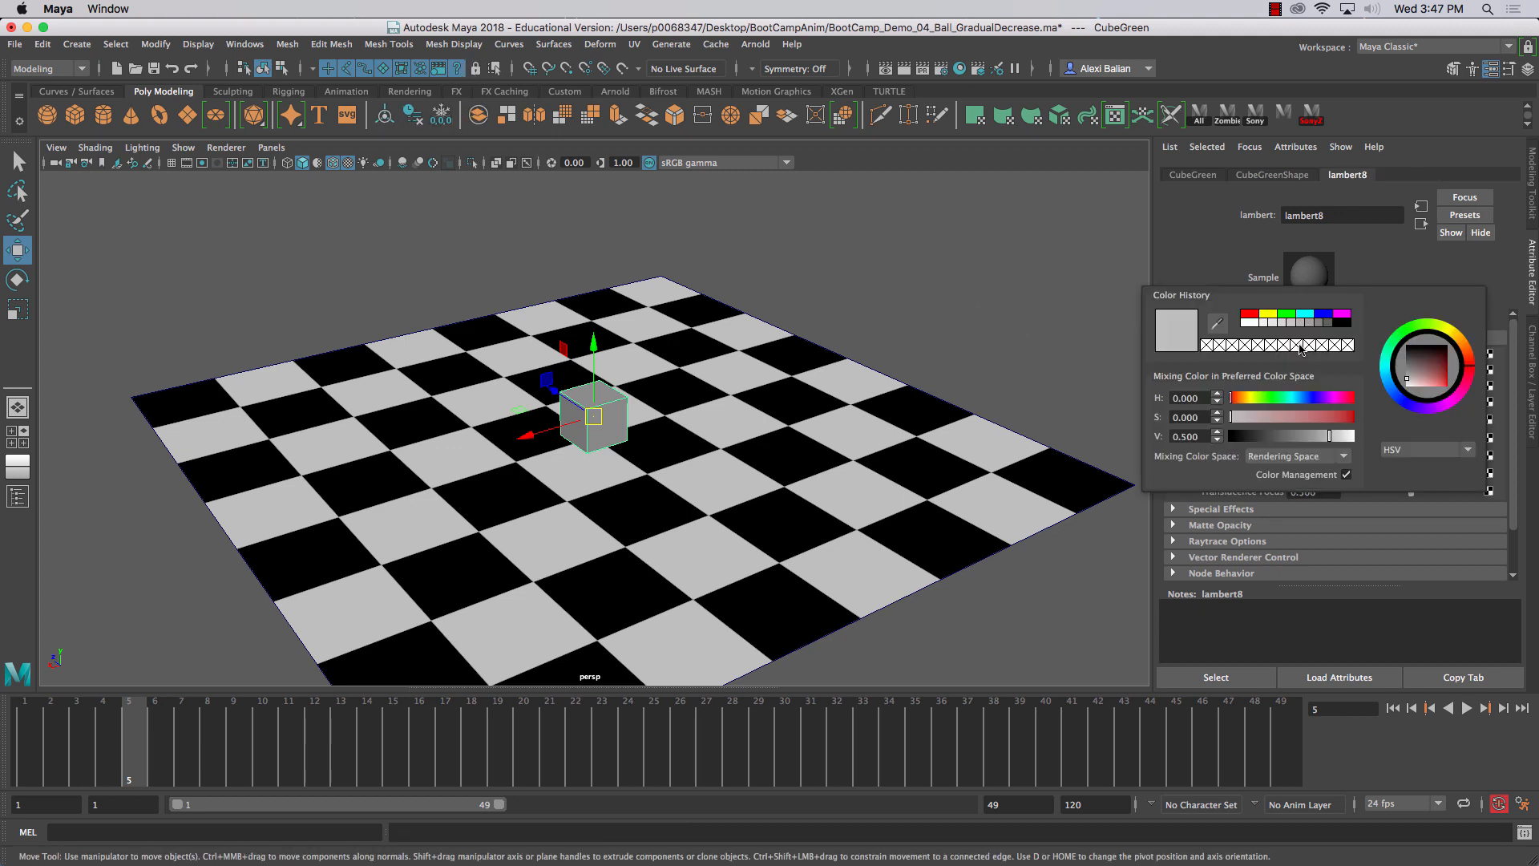
click(1287, 315)
click(1434, 375)
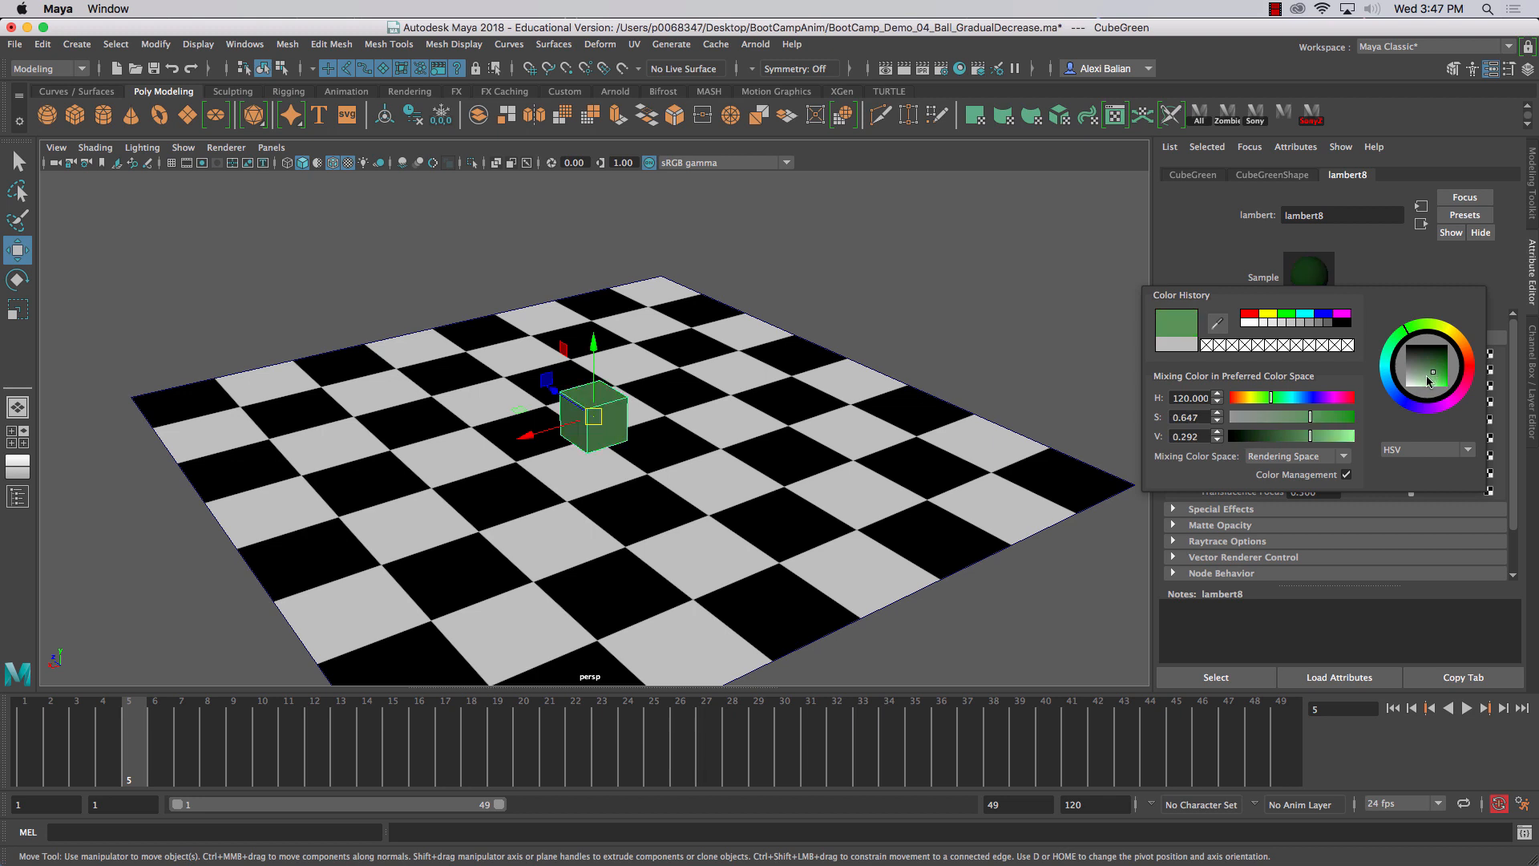
drag(1426, 375, 1426, 360)
click(973, 250)
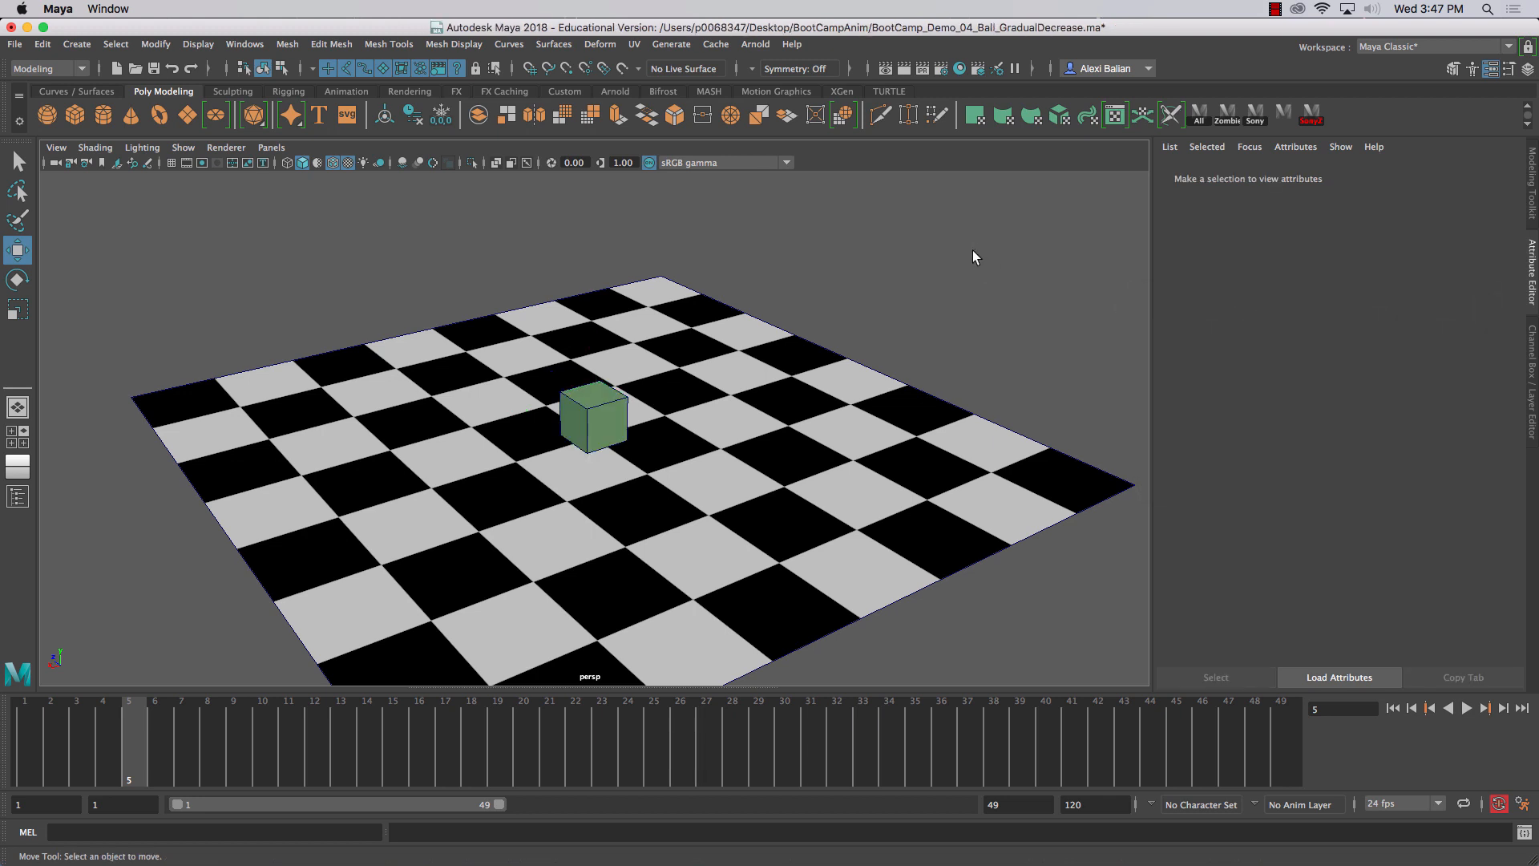
key(ctrl+a)
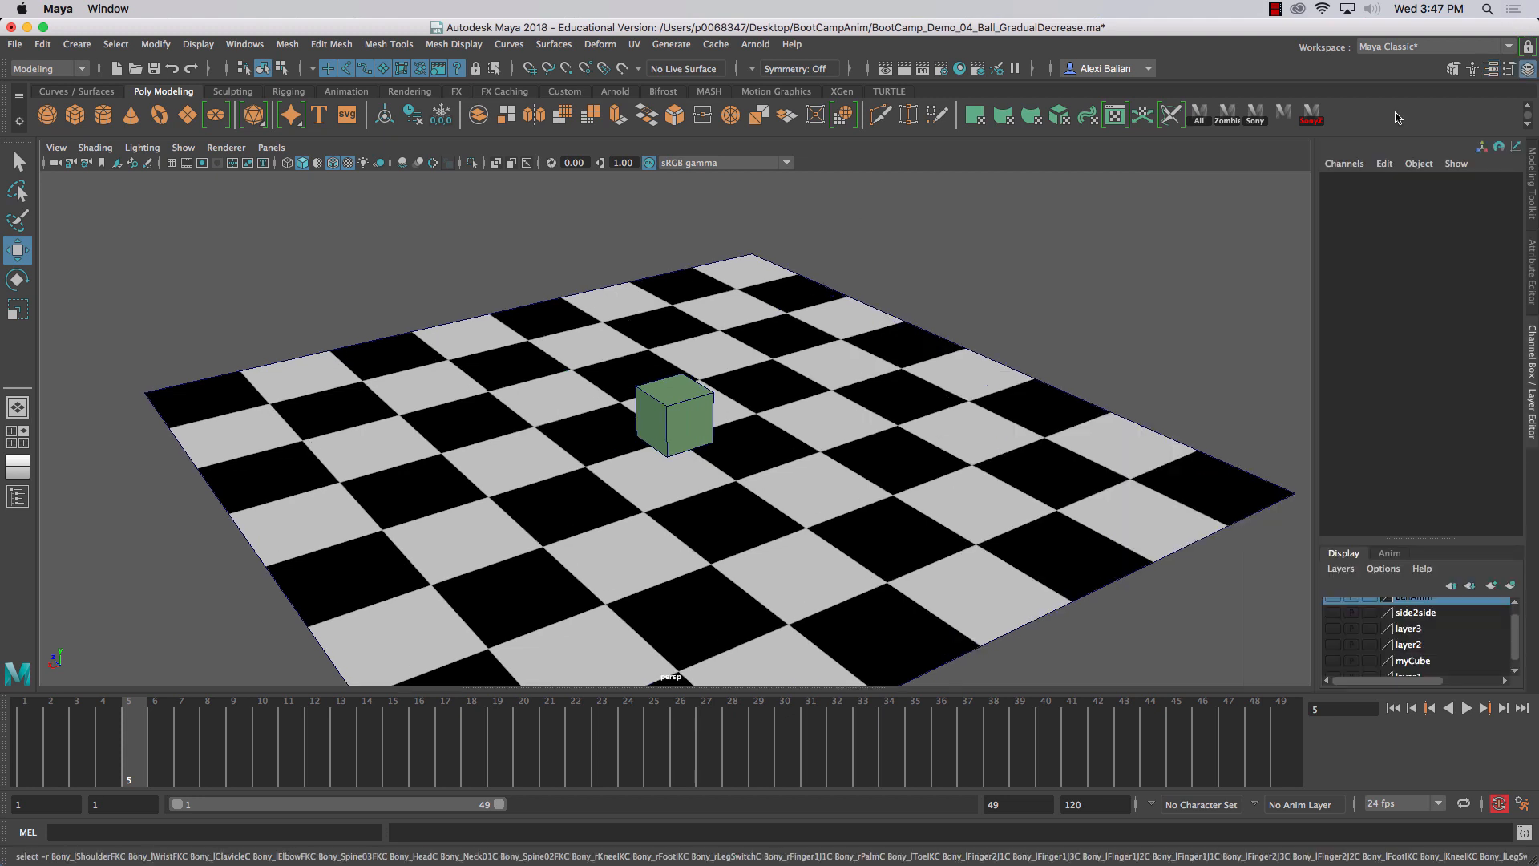
- Select the green cube and set a keyframe on all its transform channels at frame 1
click(678, 410)
scroll(647, 407, up, 6)
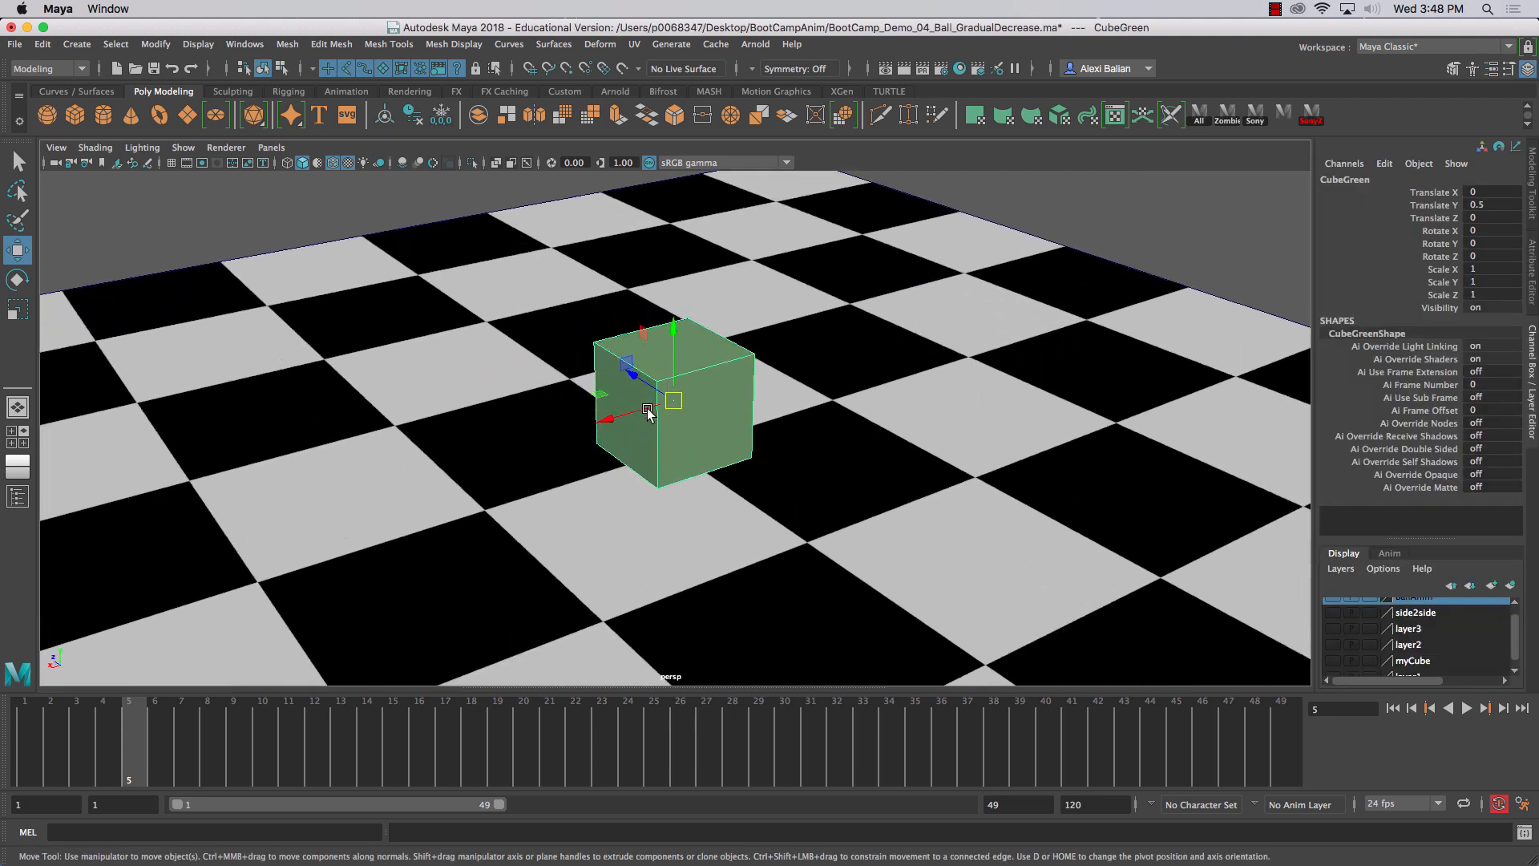
scroll(647, 407, down, 3)
alt+middle_drag(647, 407, 650, 458)
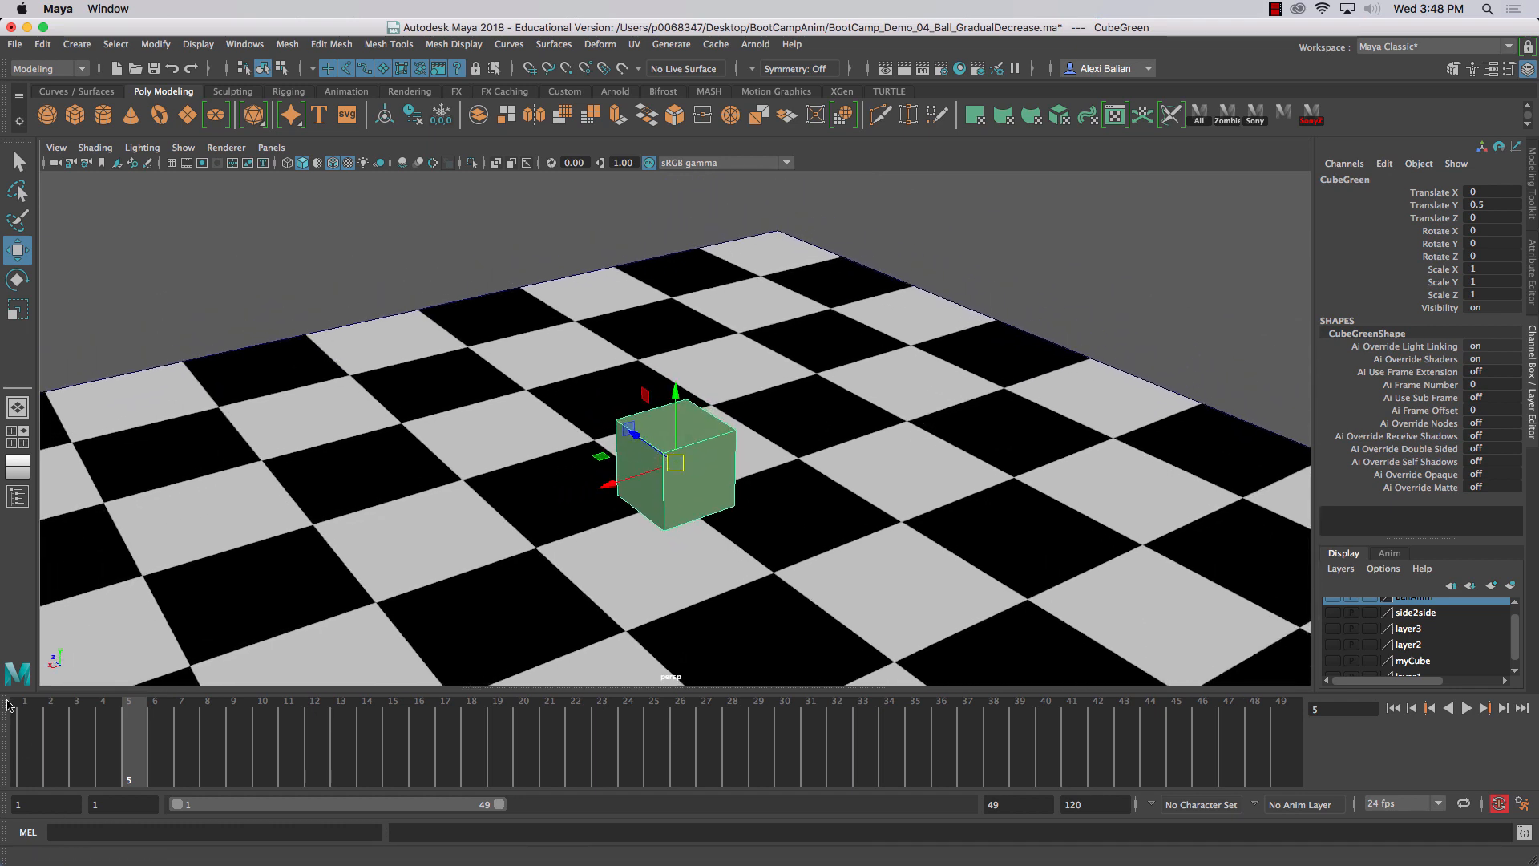
click(27, 718)
key(alt+v)
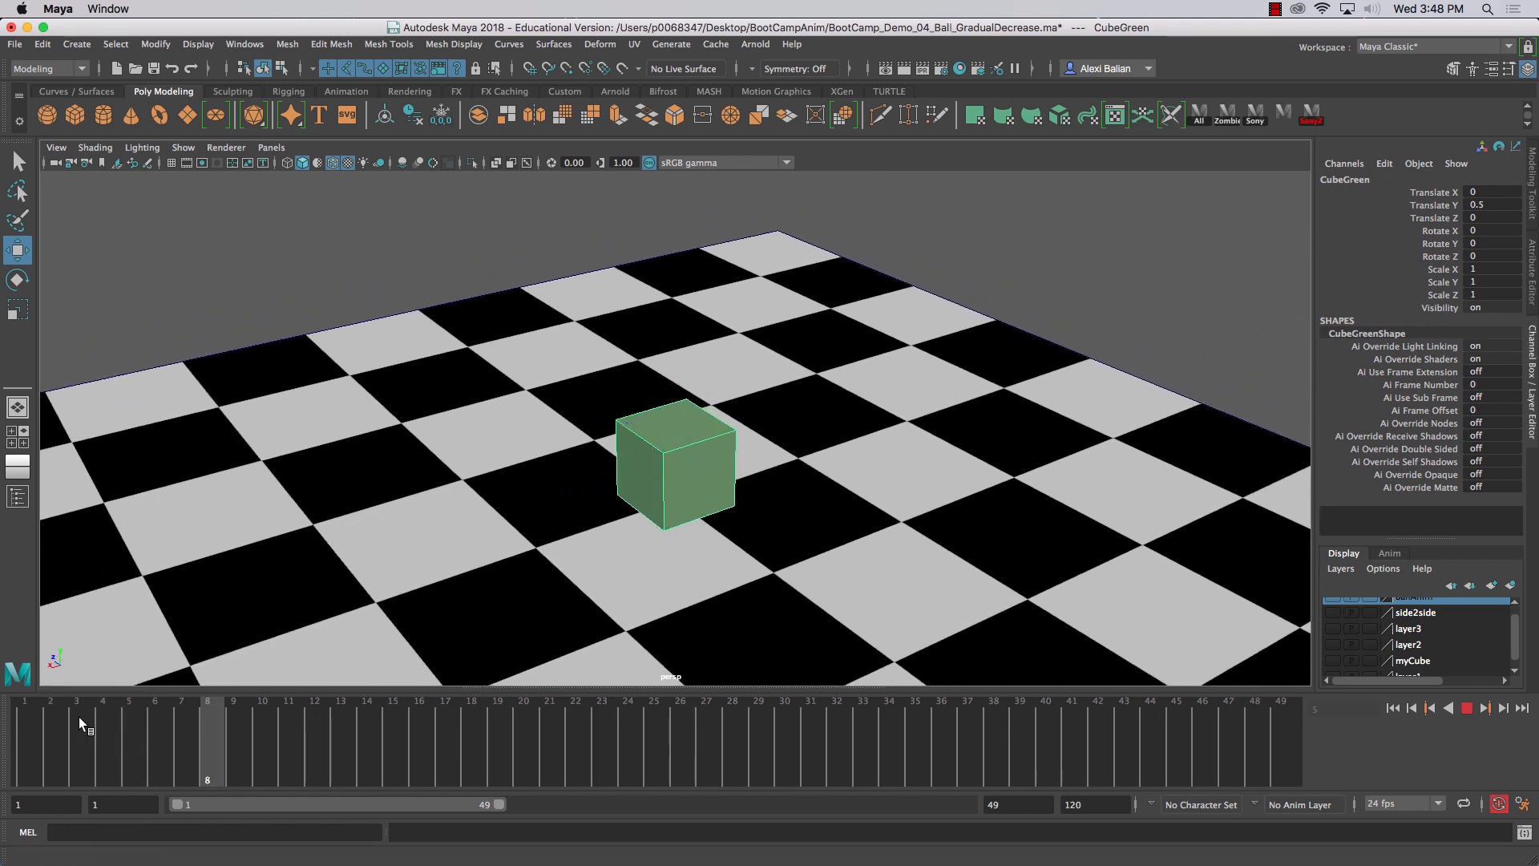
click(628, 723)
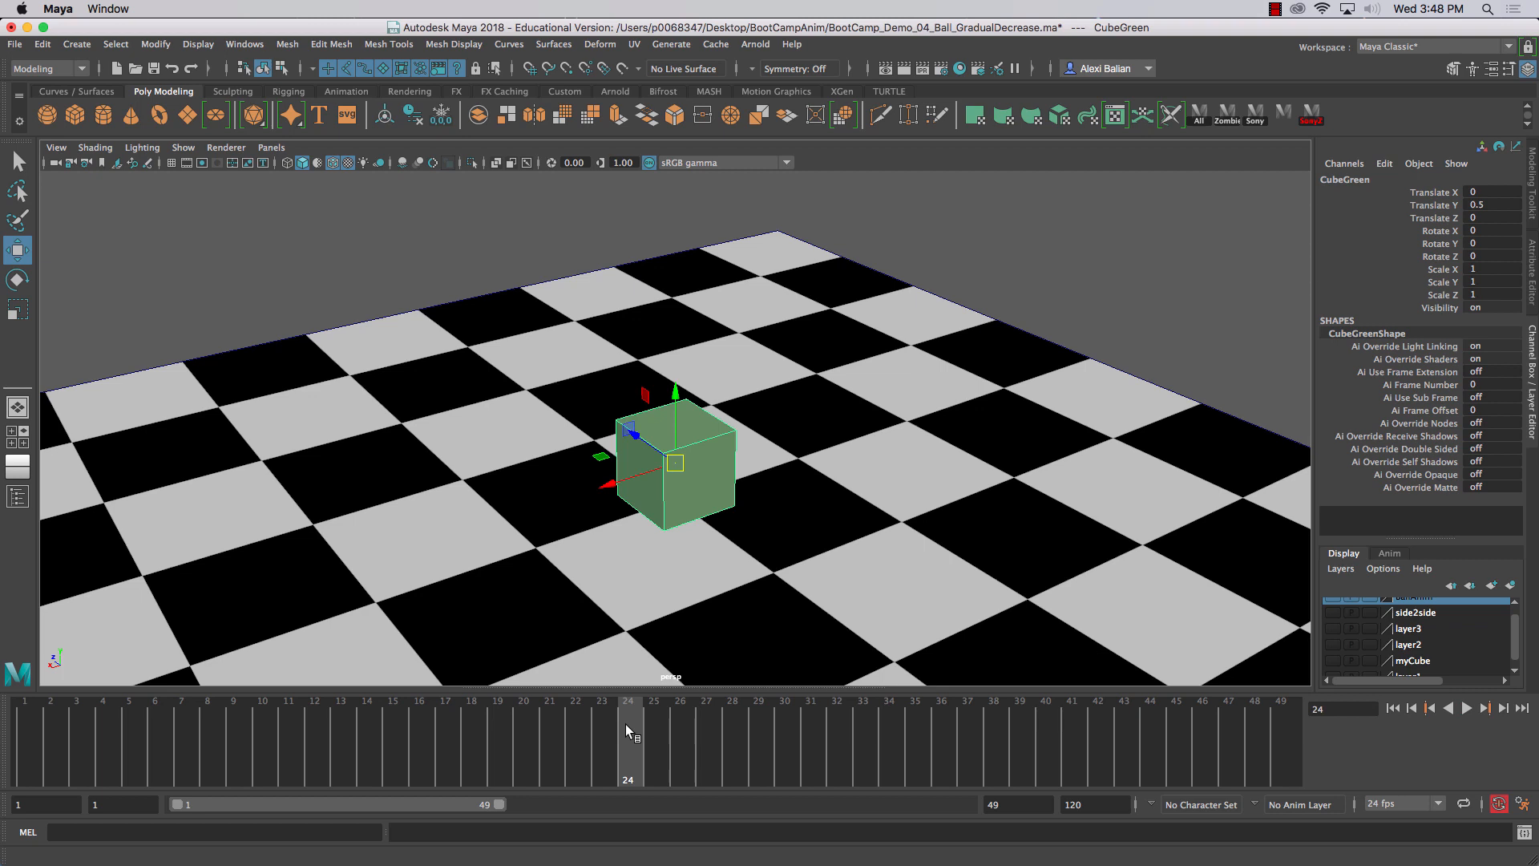
click(30, 728)
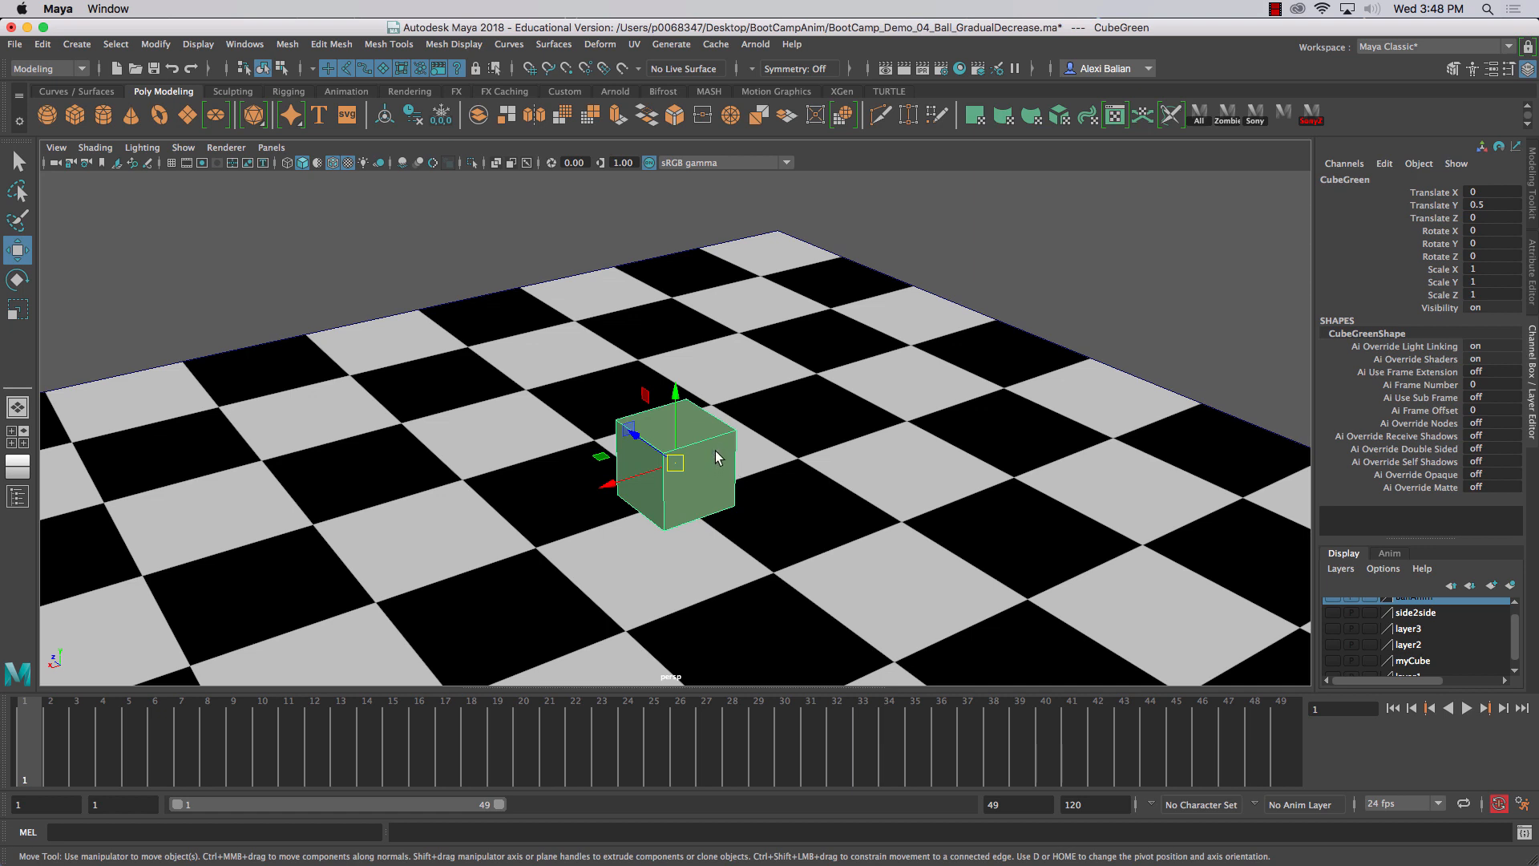
key(s)
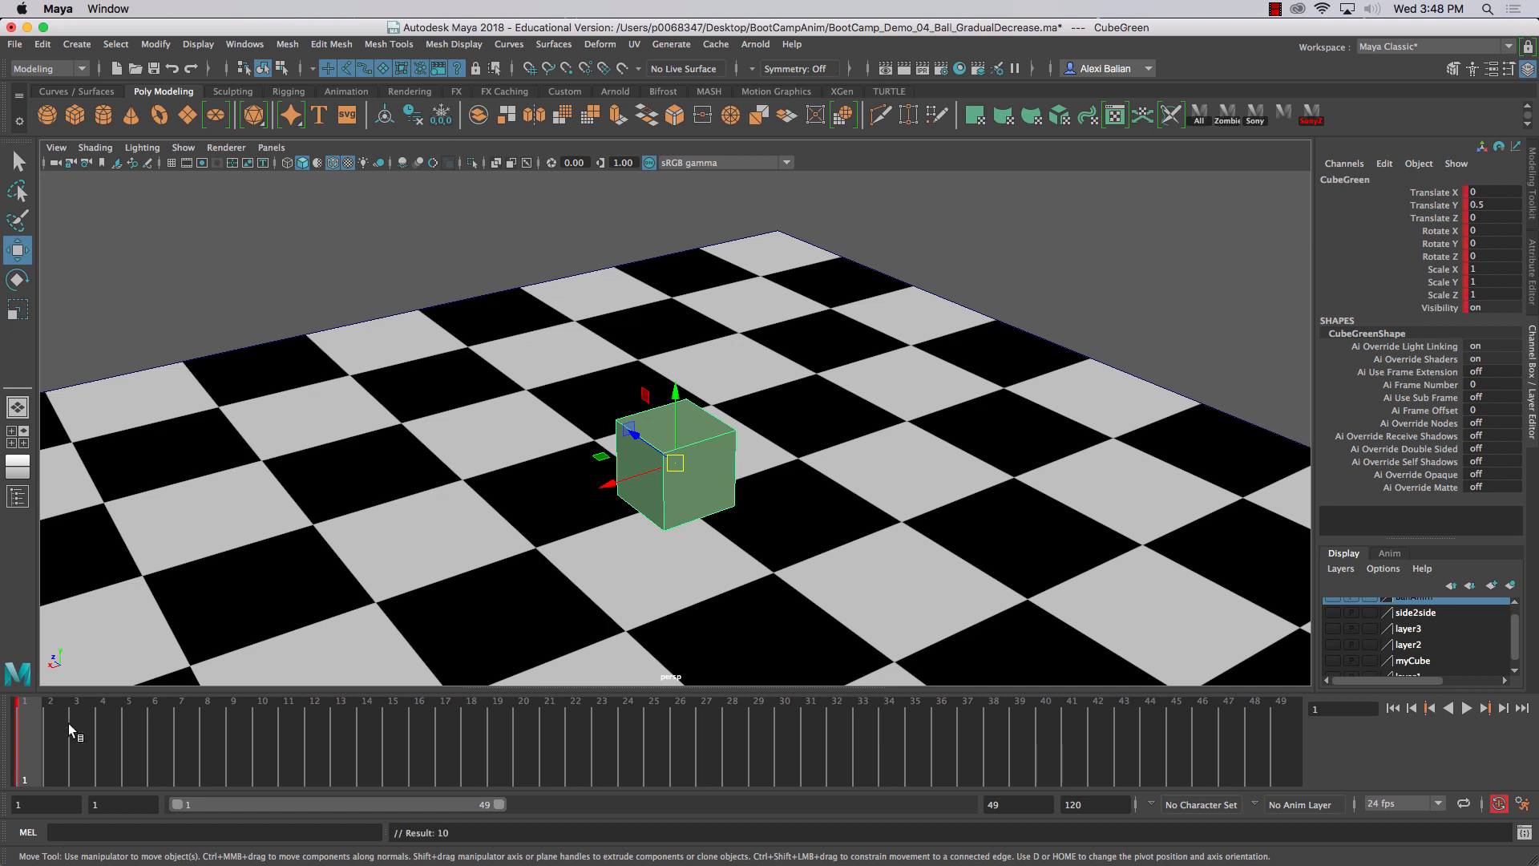
- Set keyframes holding the green cube's default pose at frames 9 and 25
click(213, 730)
click(233, 729)
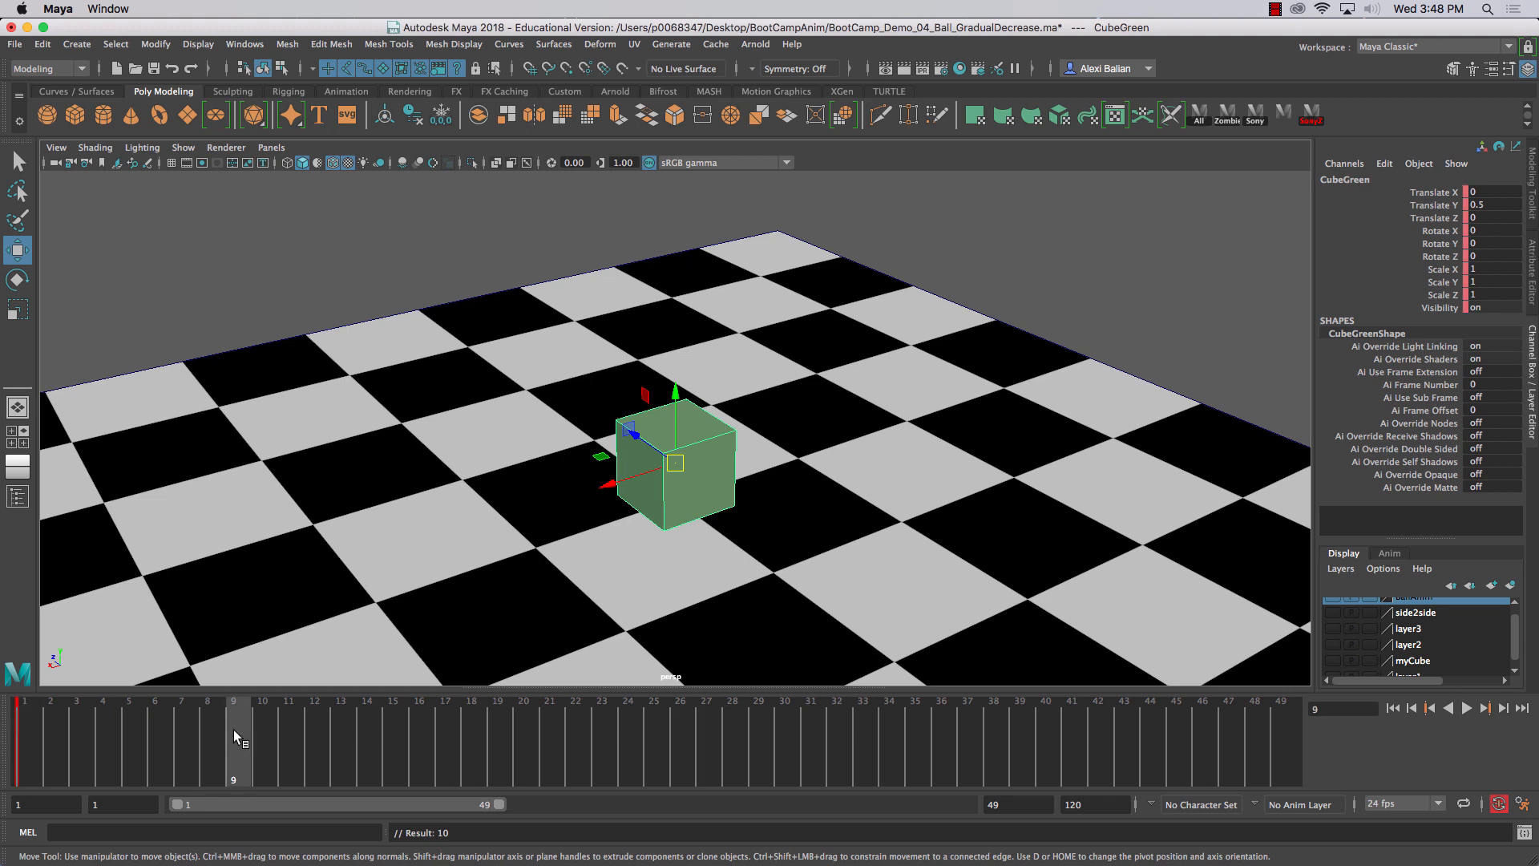
key(s)
key(alt+v)
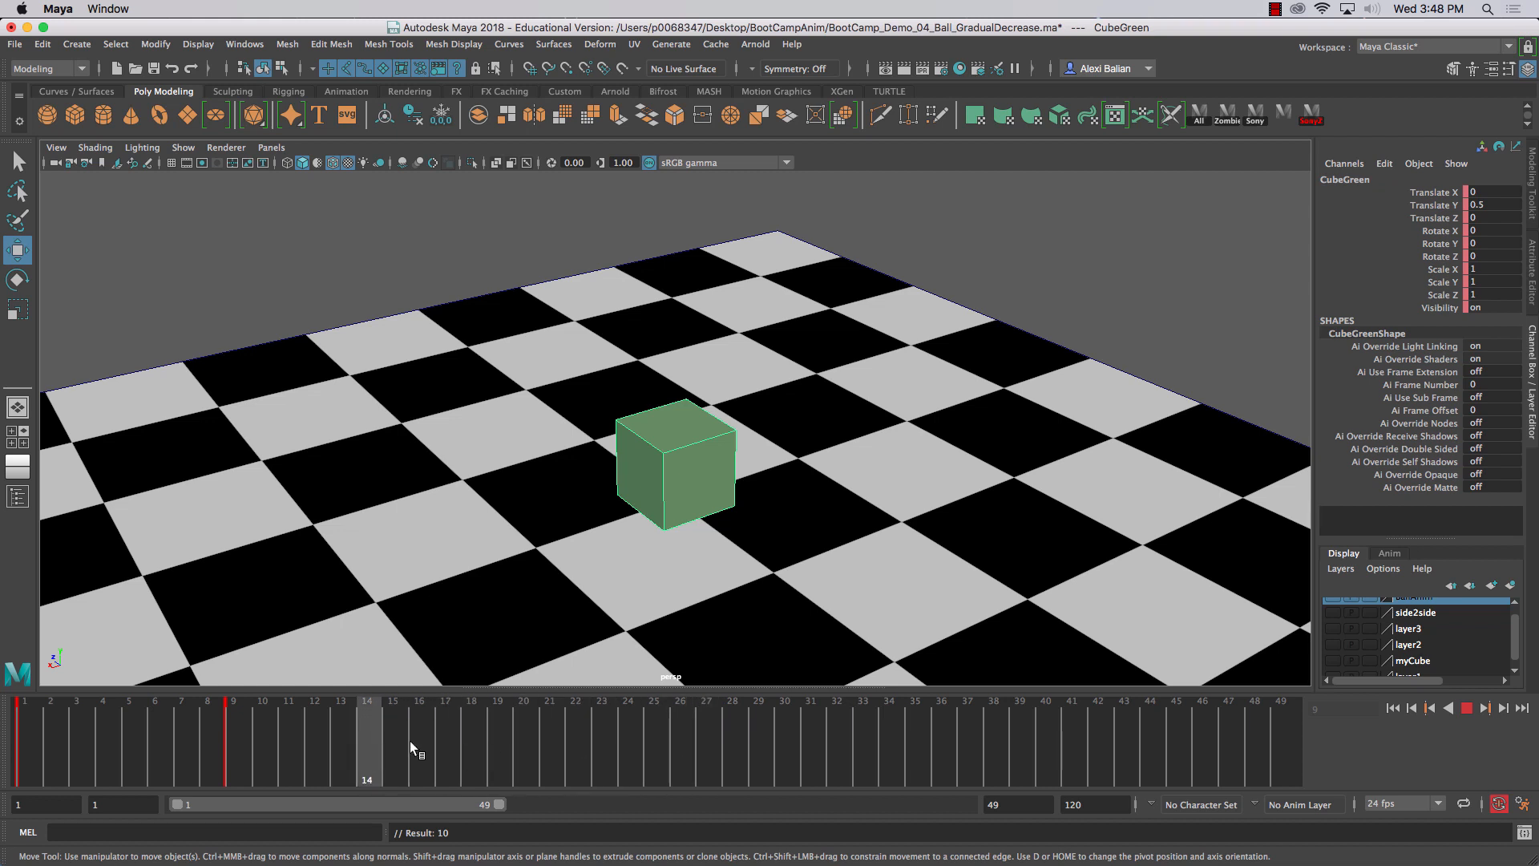
click(657, 727)
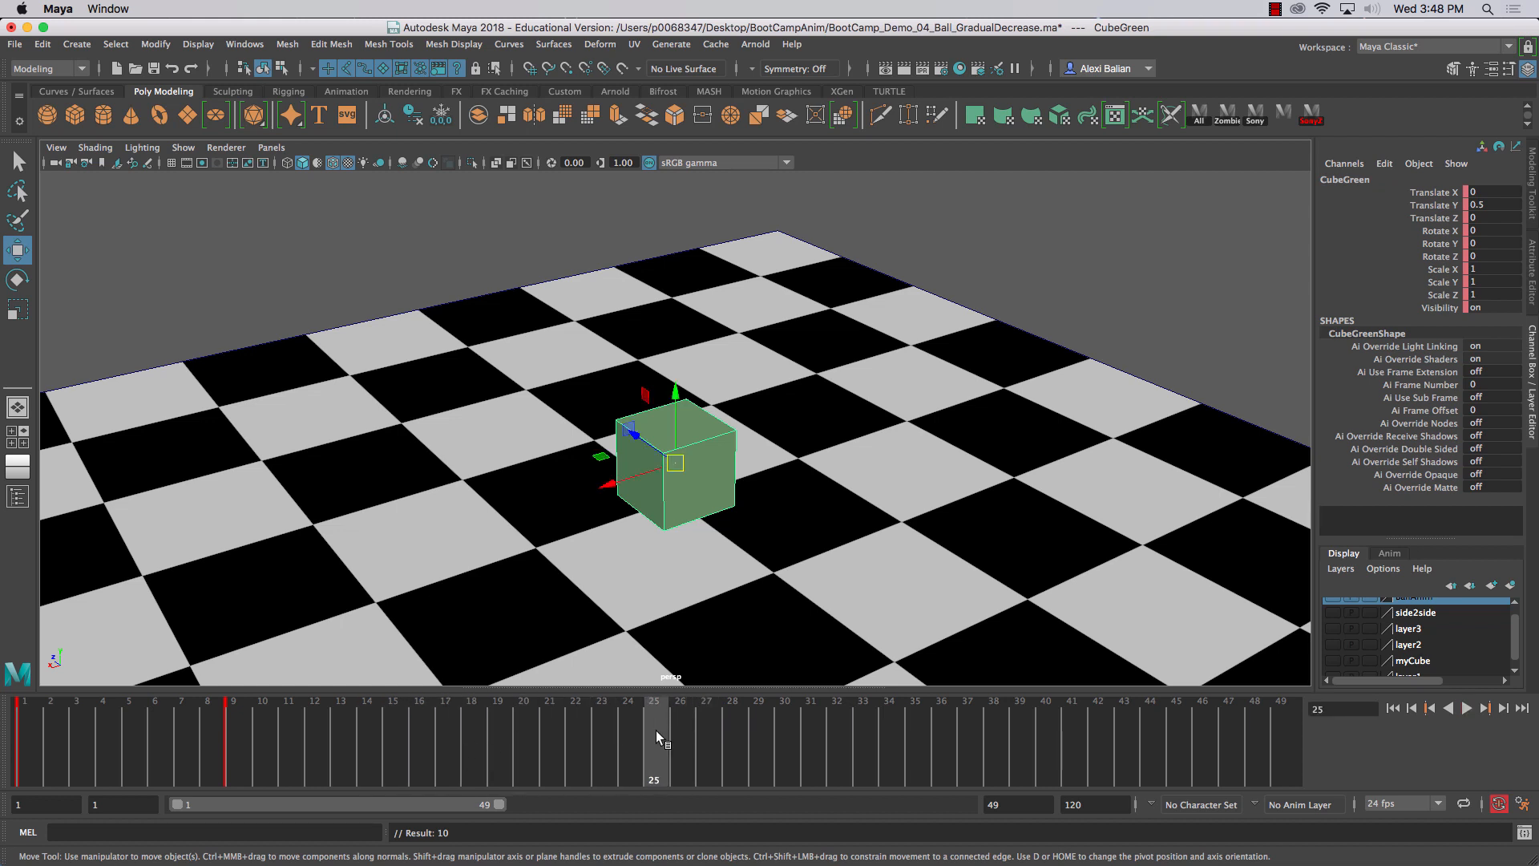
key(s)
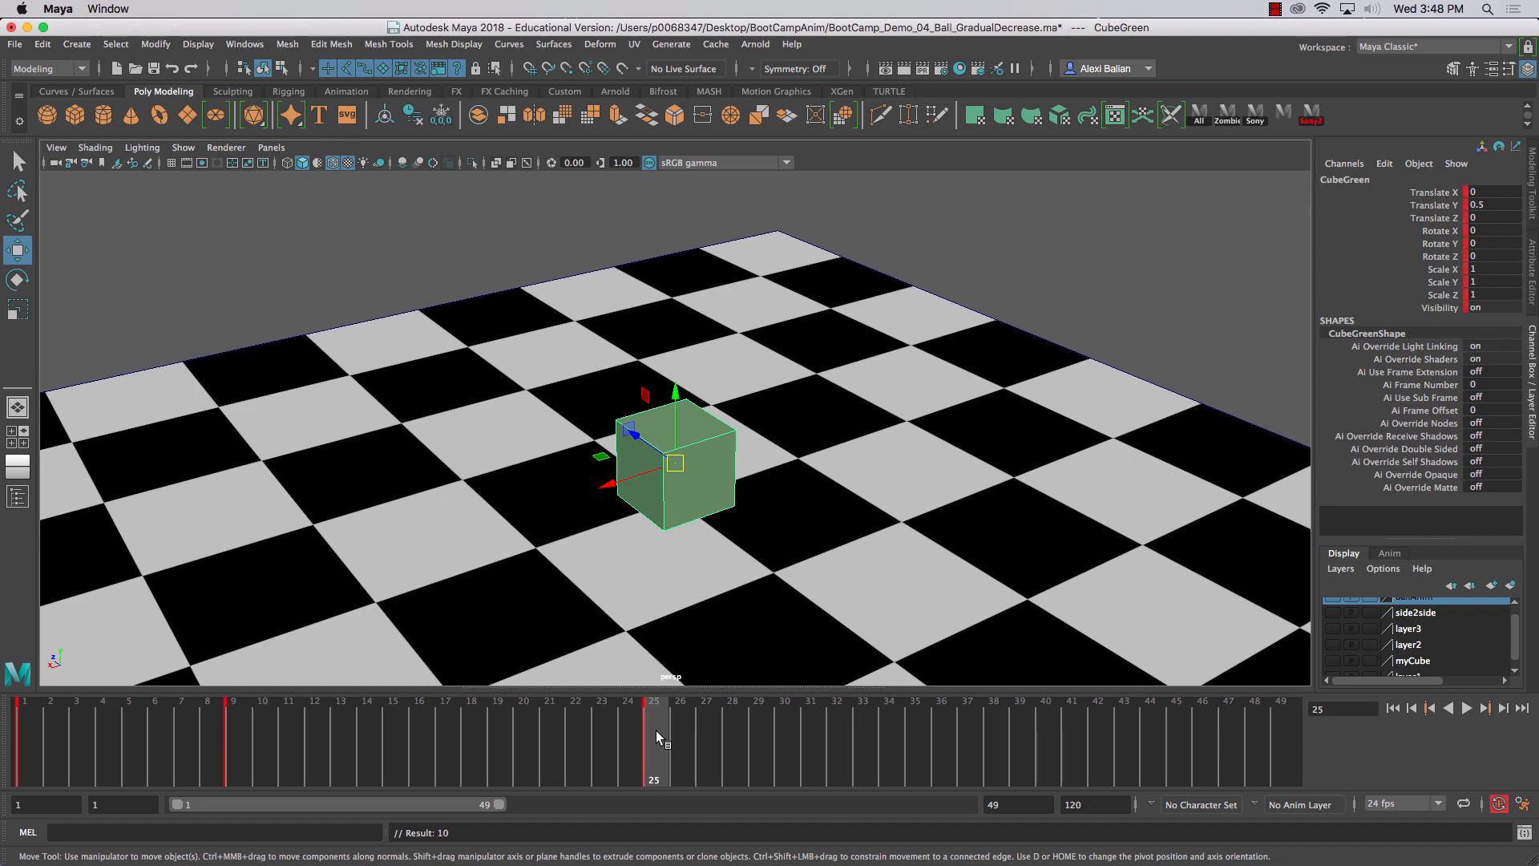
- Squash the green cube at frame 25 by setting Scale X to 1.35, Scale Y to 0.65 and Scale Z to 1.35, then deselect it
alt+drag(518, 464, 500, 432)
key(r)
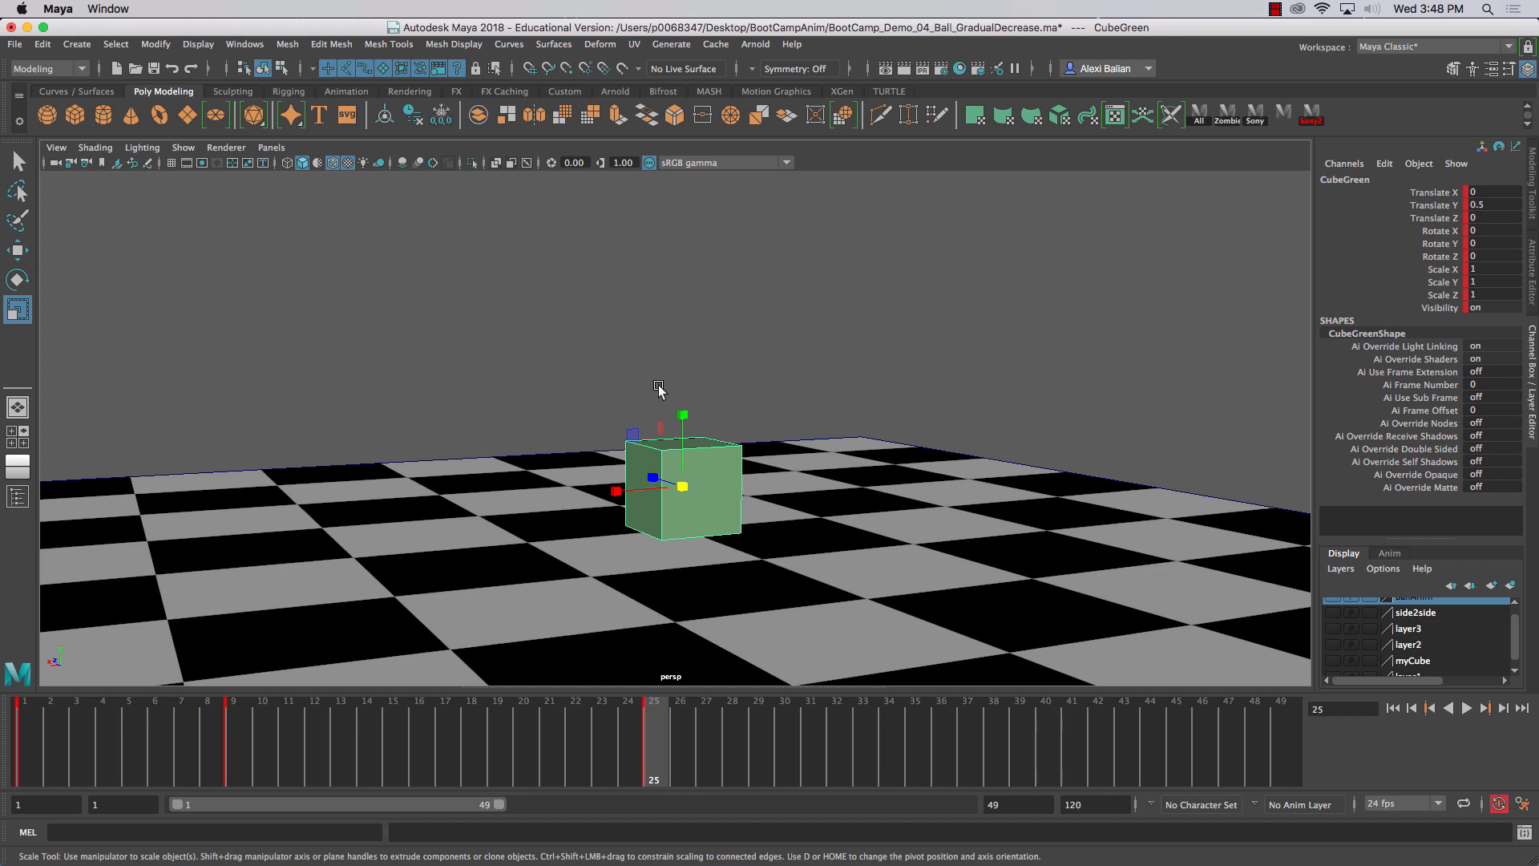
drag(686, 409, 686, 441)
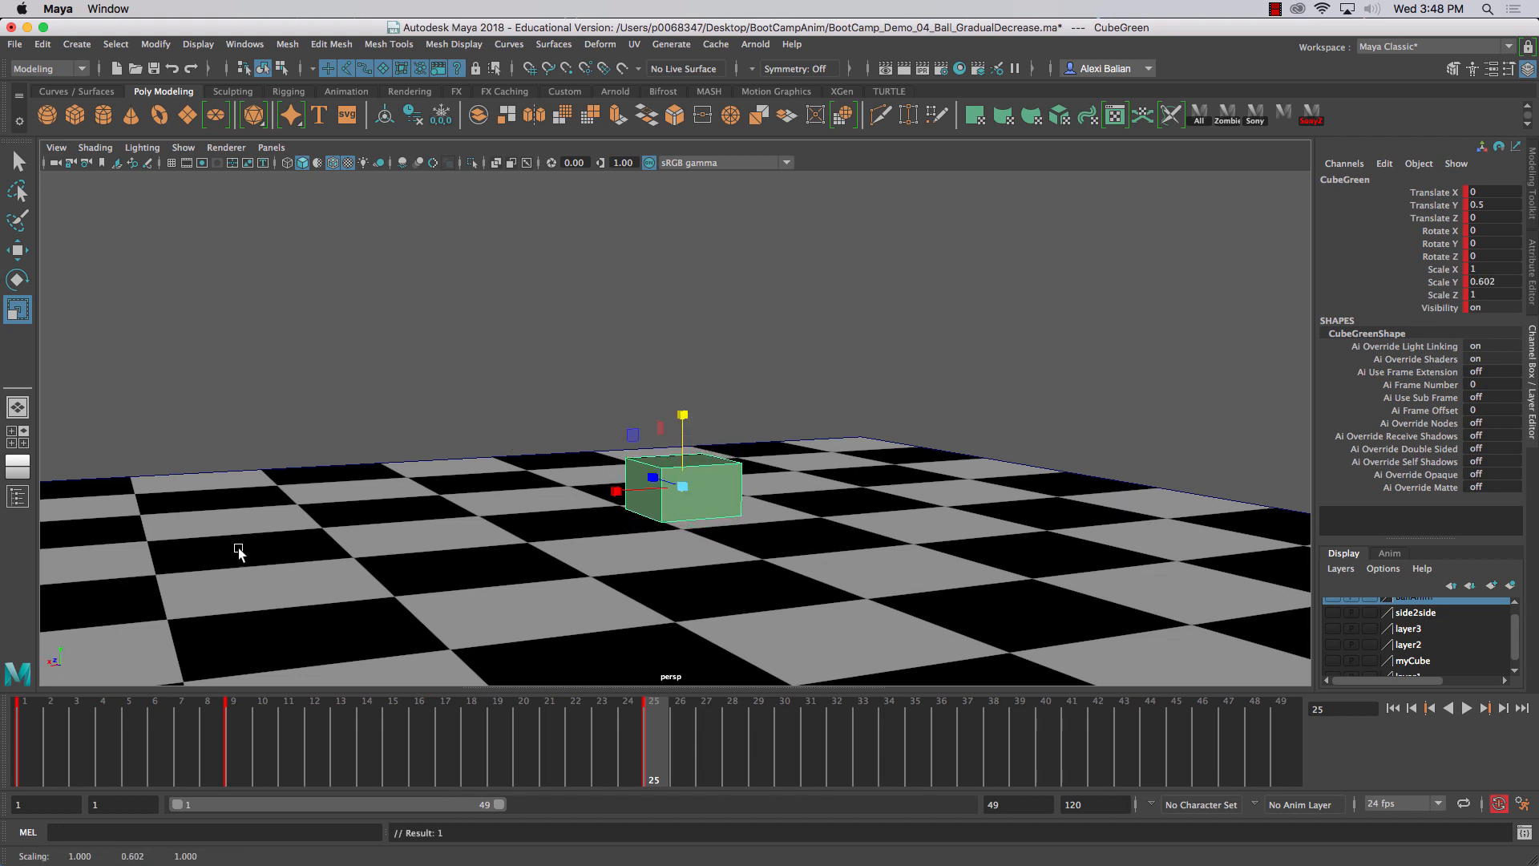
double_click(1516, 279)
text(1)
double_click(1493, 266)
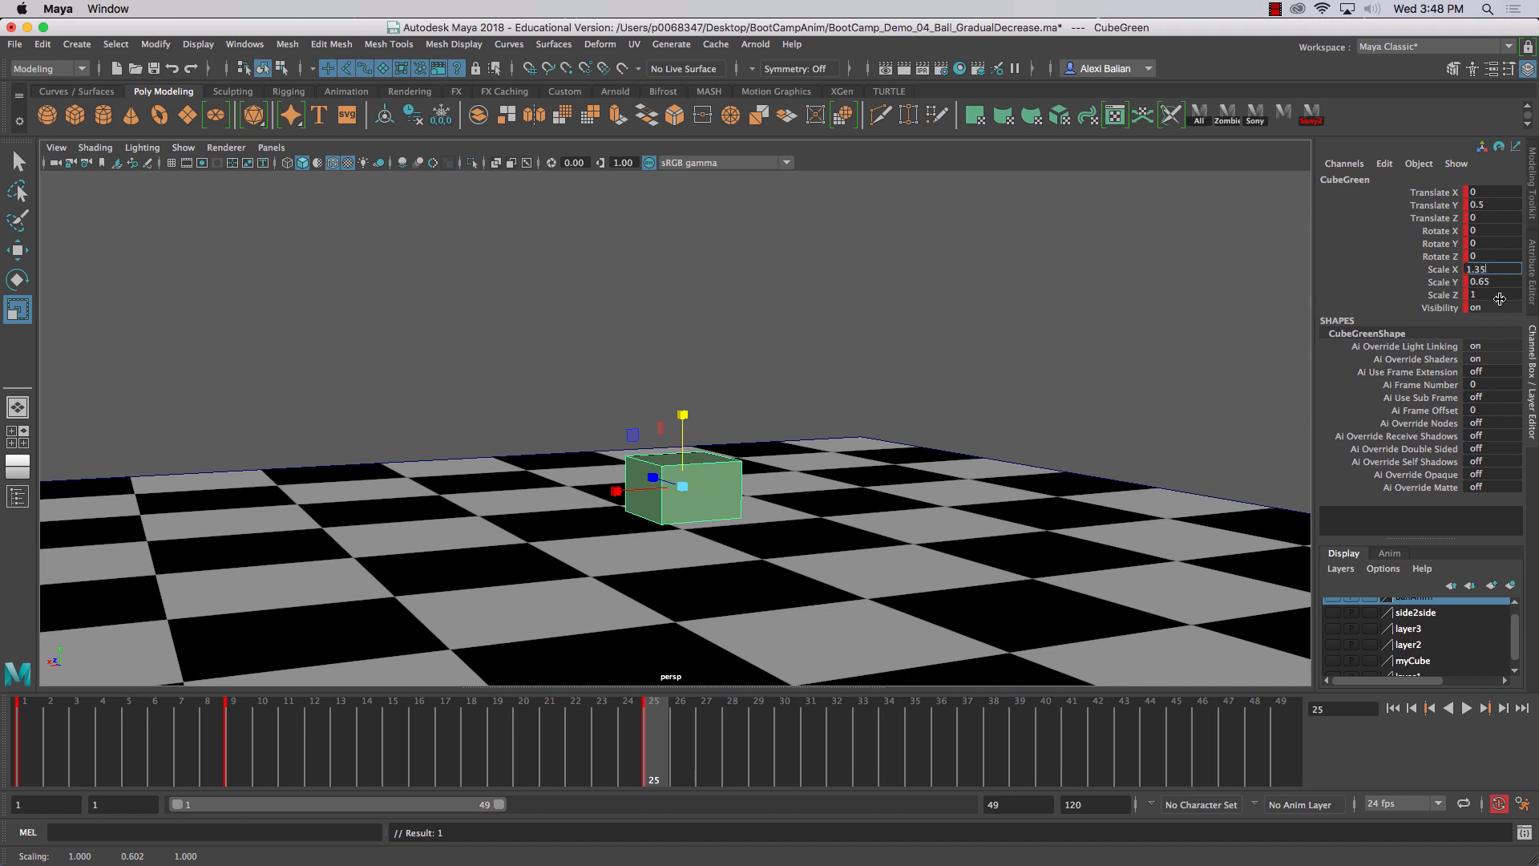
double_click(1495, 294)
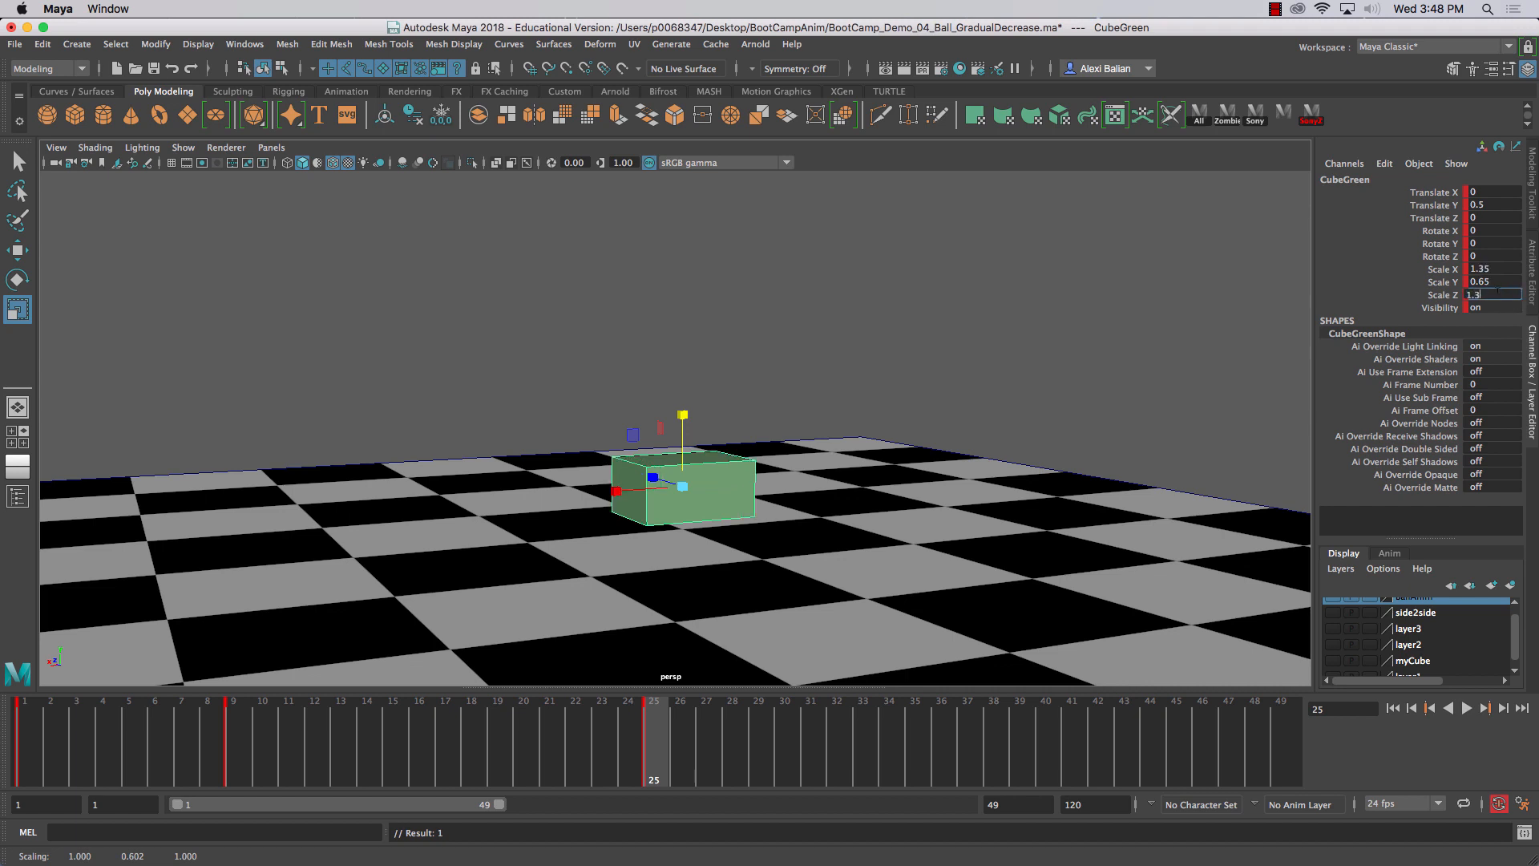
key(Return)
click(711, 282)
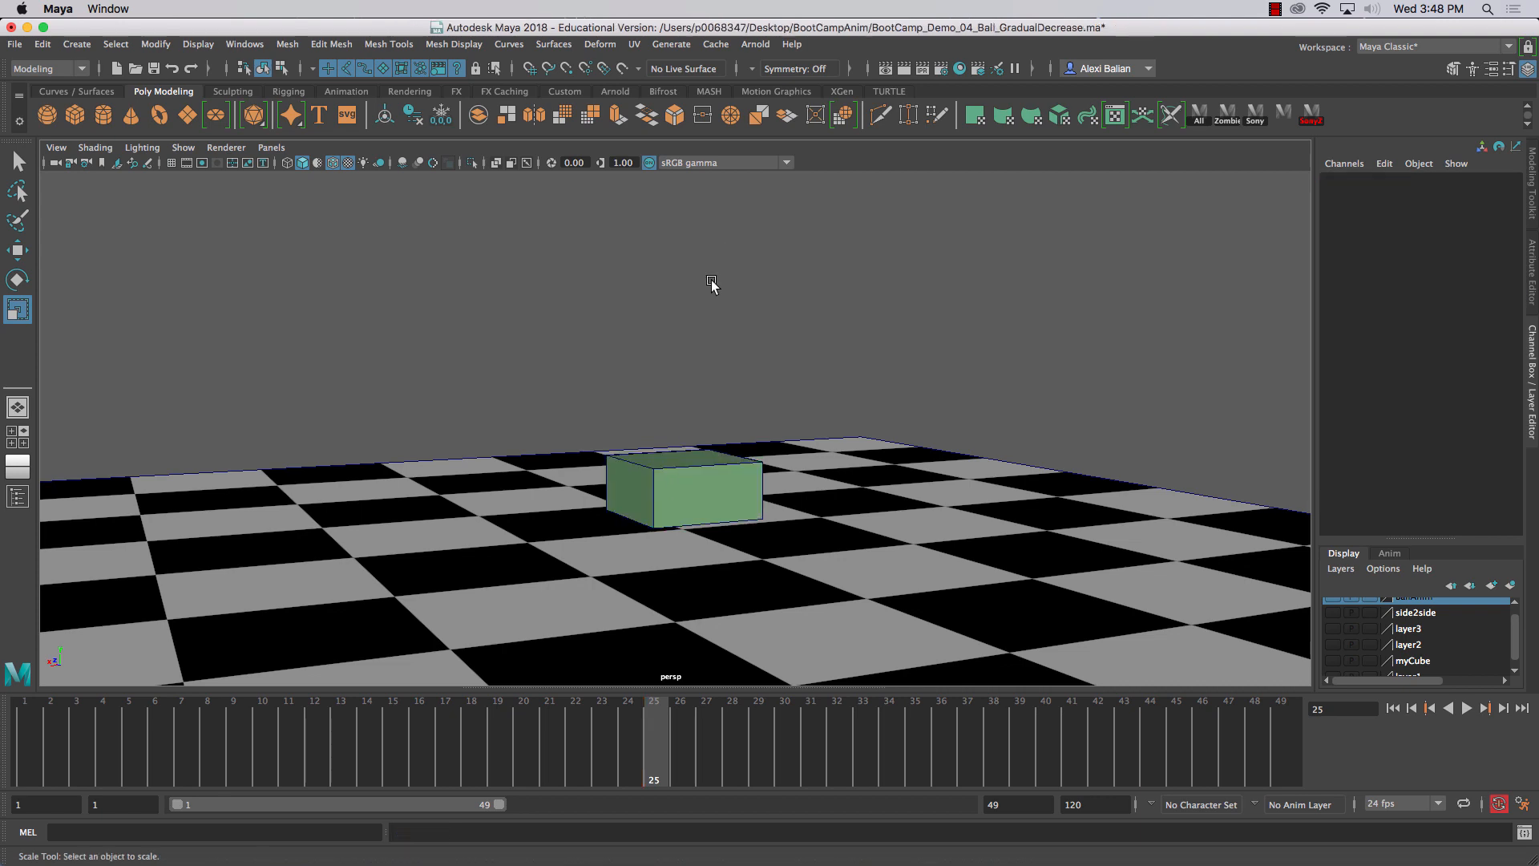
- Select the green cube, lower it onto the floor to Translate Y of about 0.308, and key the pose at frame 25
click(697, 495)
alt+drag(689, 485, 602, 417)
key(w)
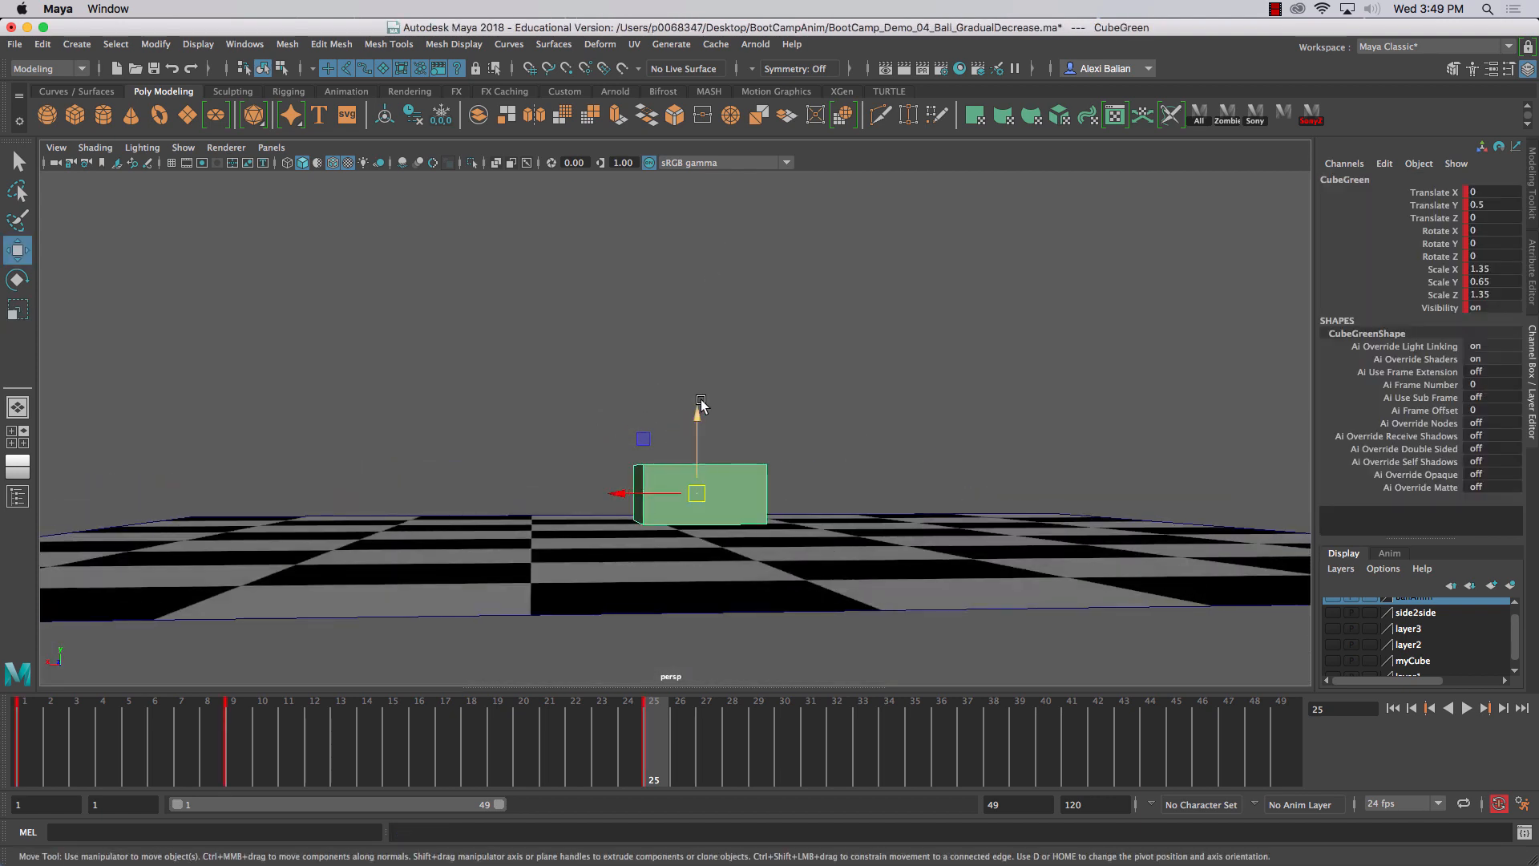
drag(698, 410, 686, 426)
key(s)
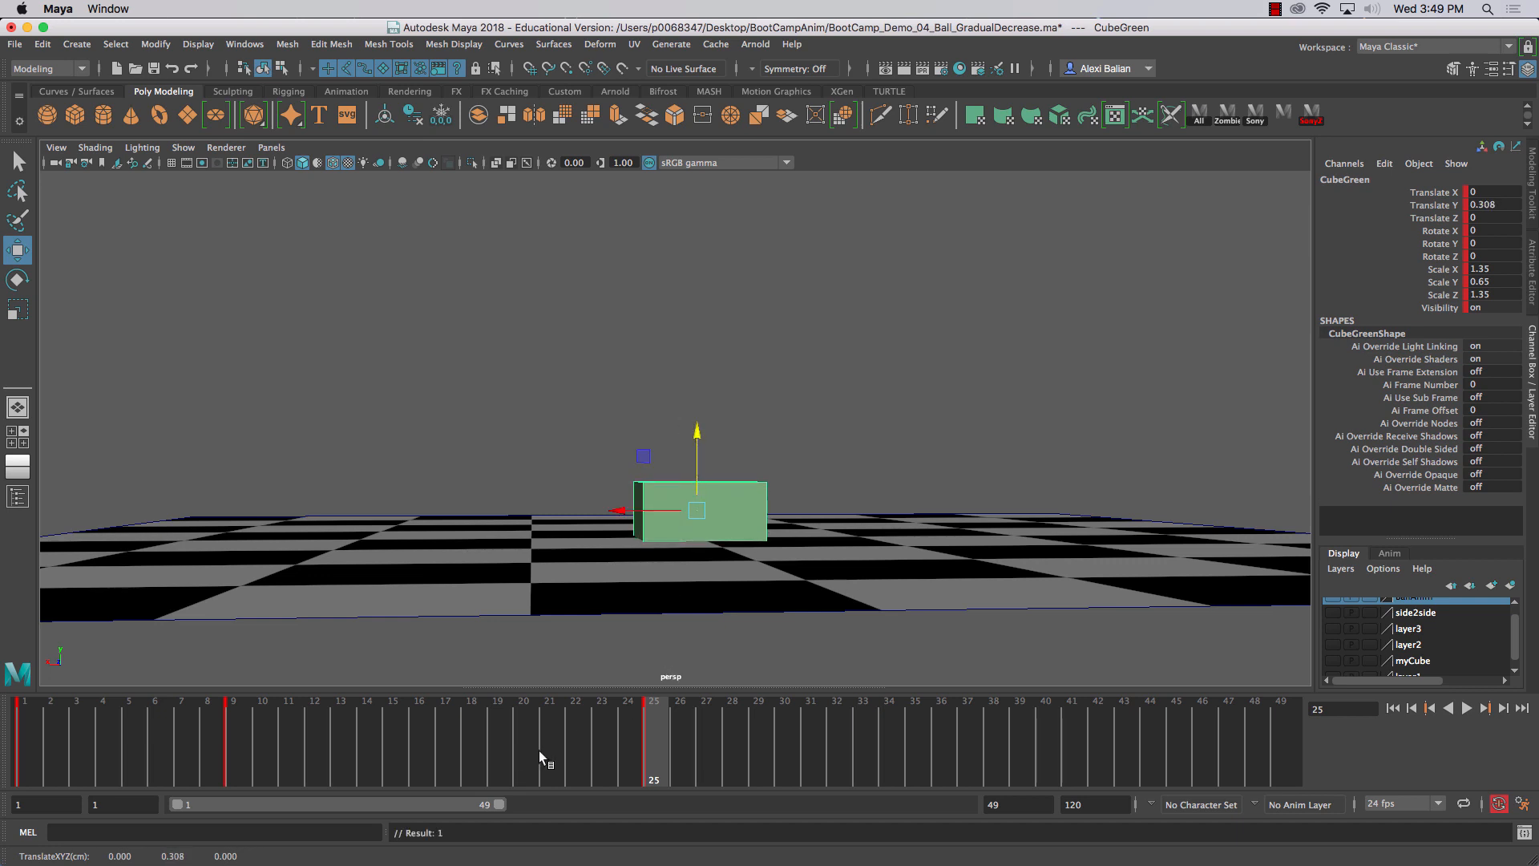
drag(538, 751, 654, 734)
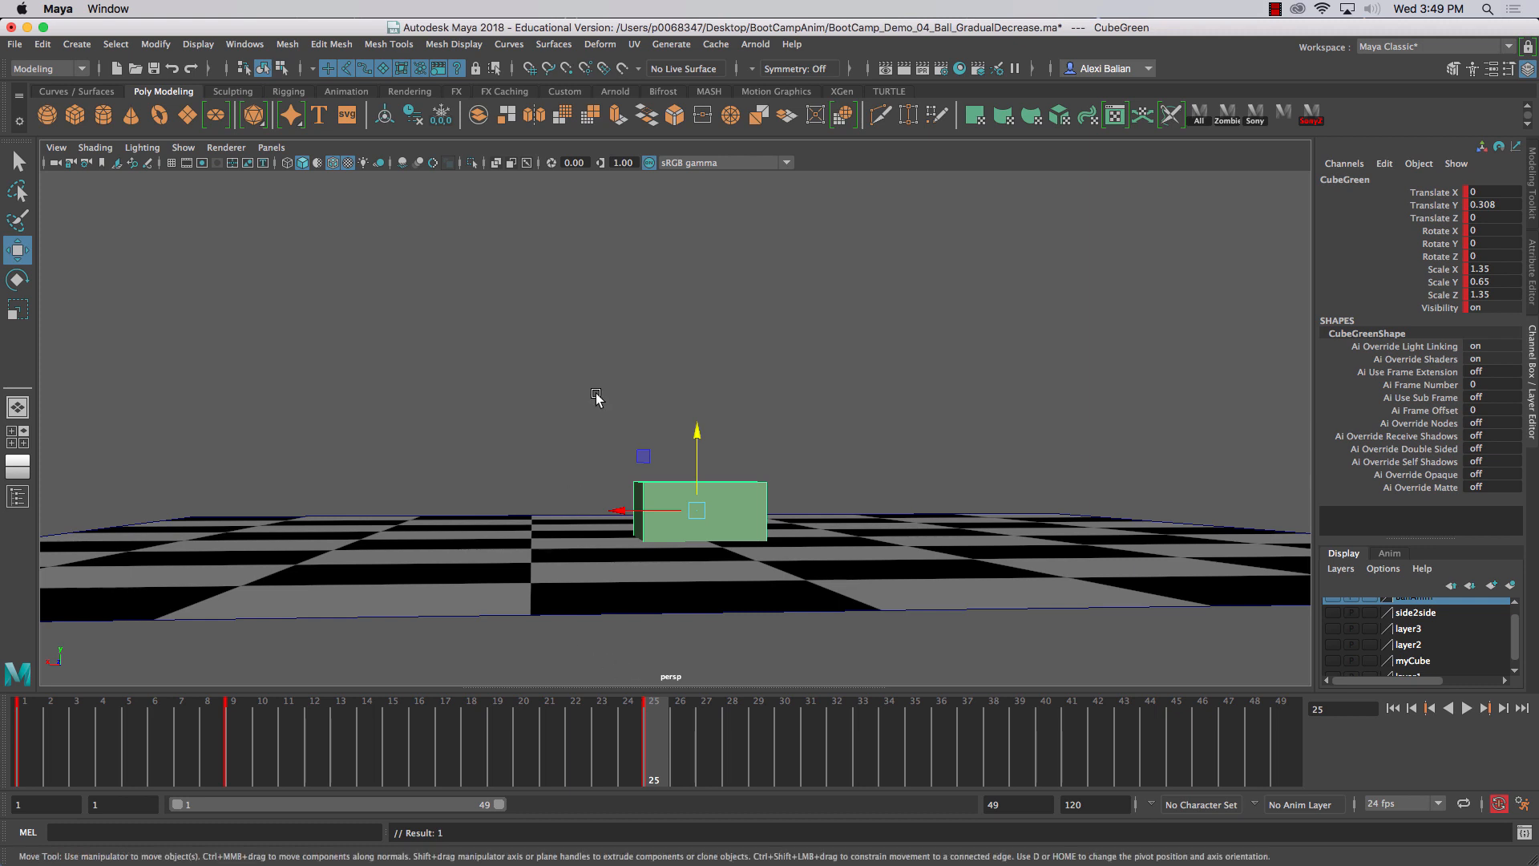
mouse_move(633, 401)
alt+mouse_down()
mouse_move(604, 382)
mouse_move(659, 384)
alt+mouse_up()
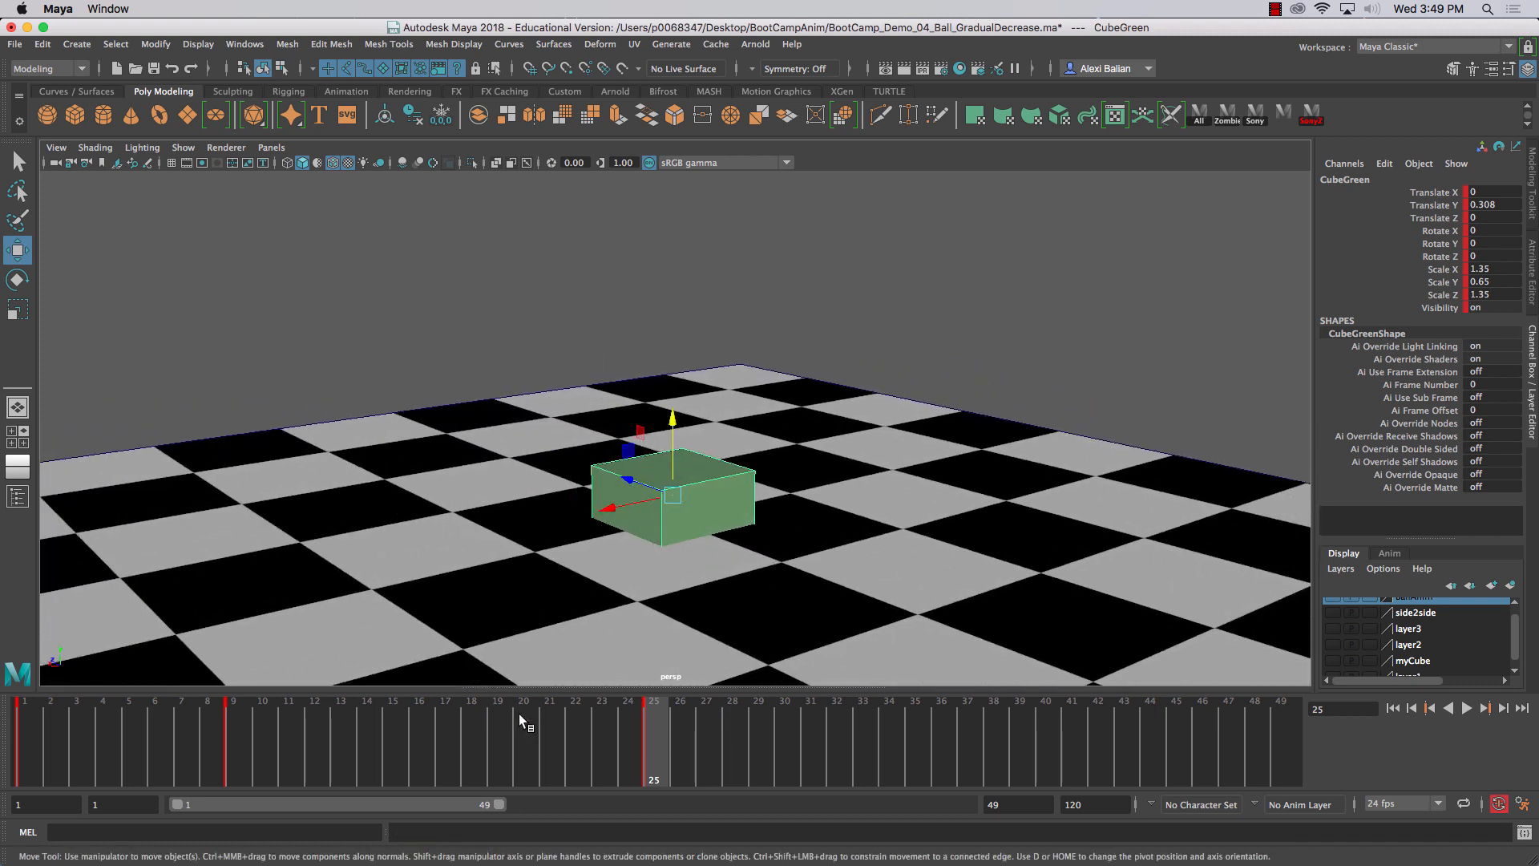
- Scrub between frames 9 and 25, then copy the squashed keyframe at frame 25 and paste it at frame 31
drag(521, 718, 243, 734)
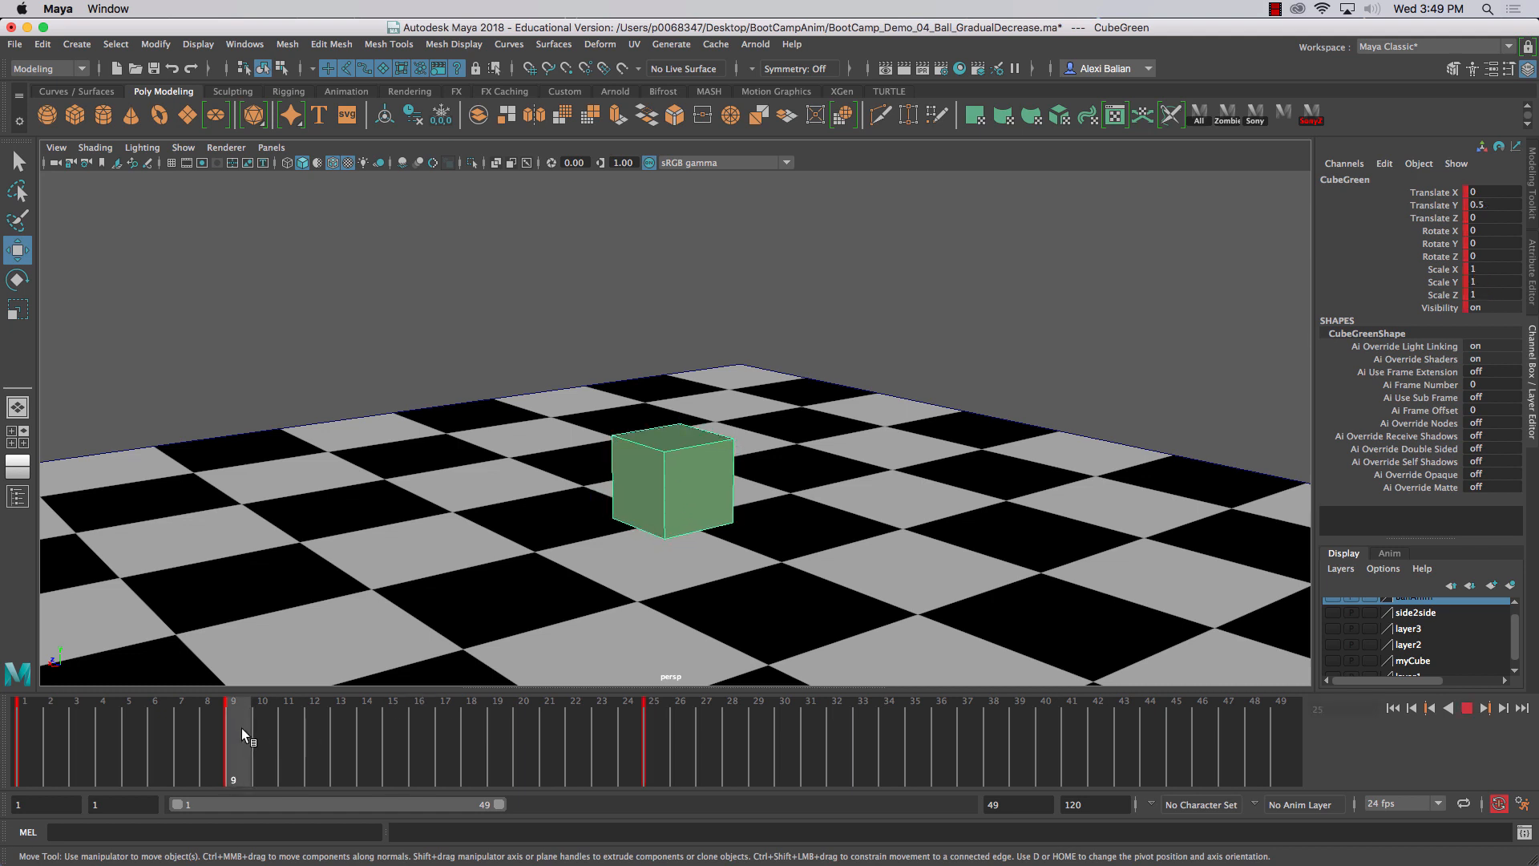
drag(242, 729, 652, 757)
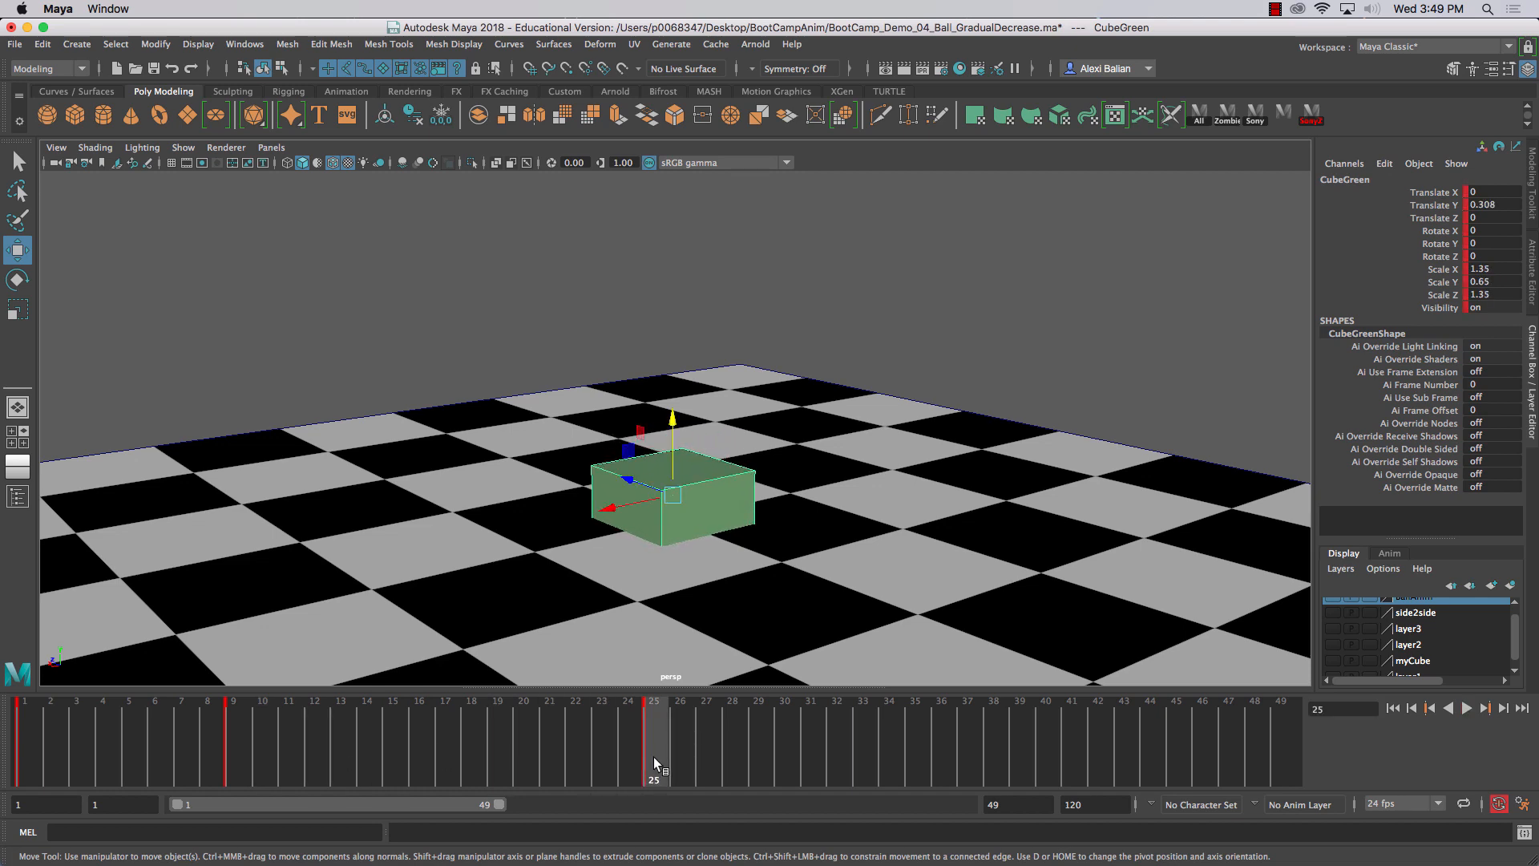
right_click(661, 714)
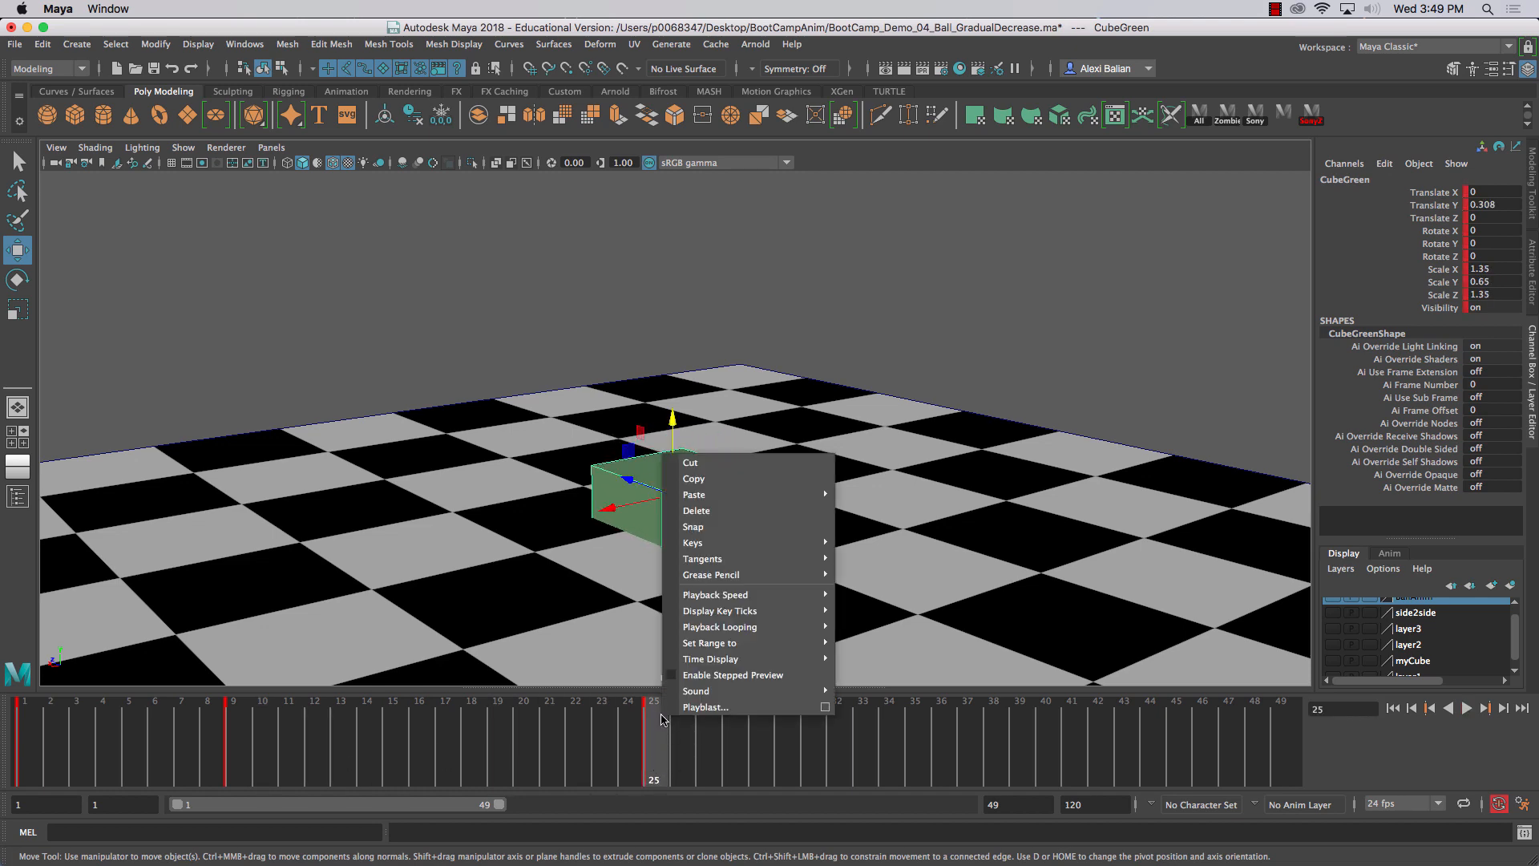
click(690, 480)
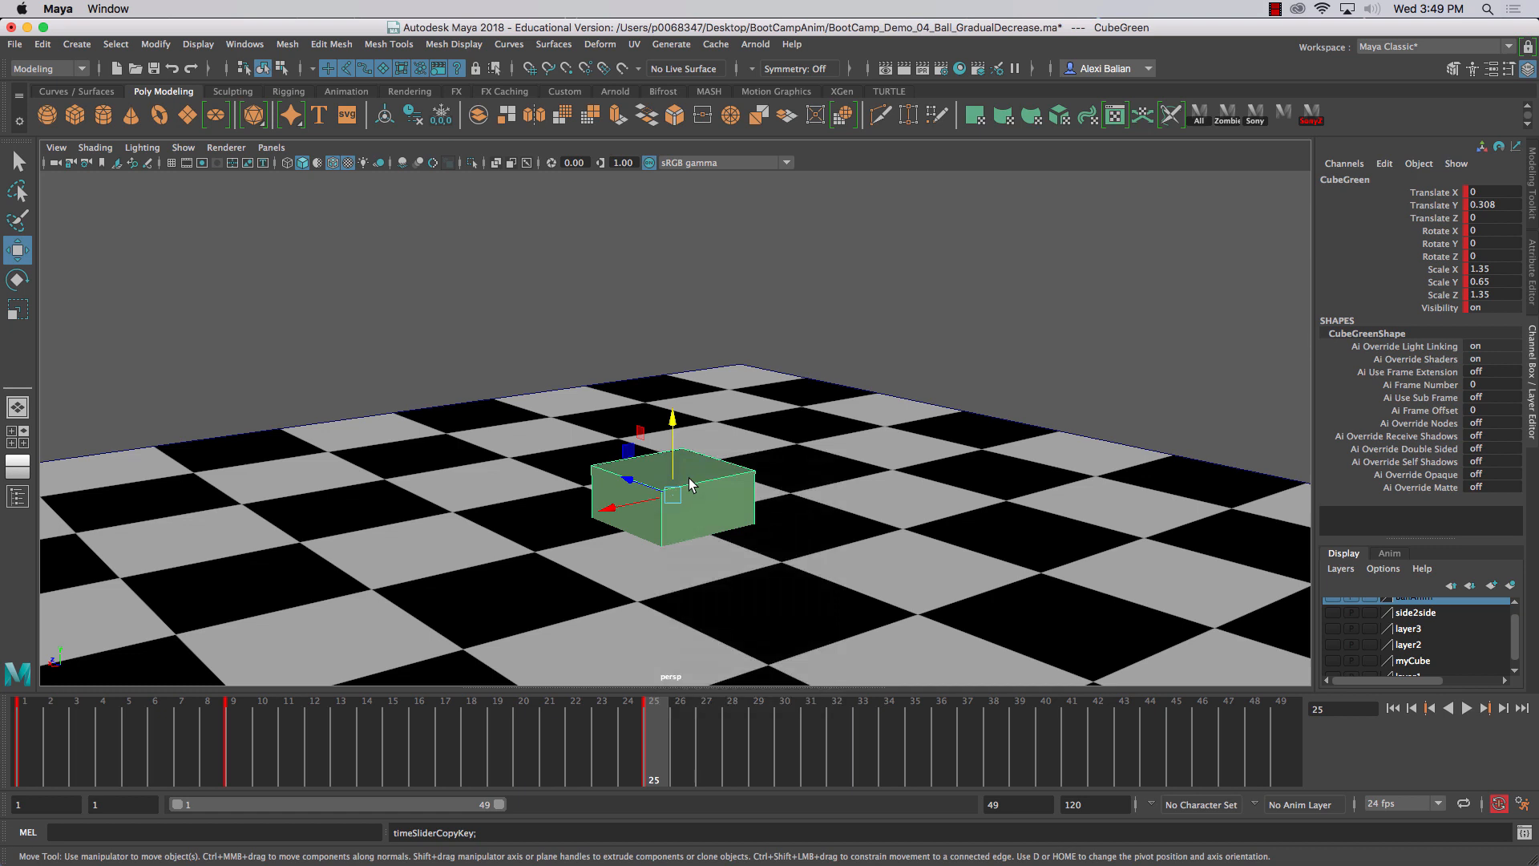
click(815, 720)
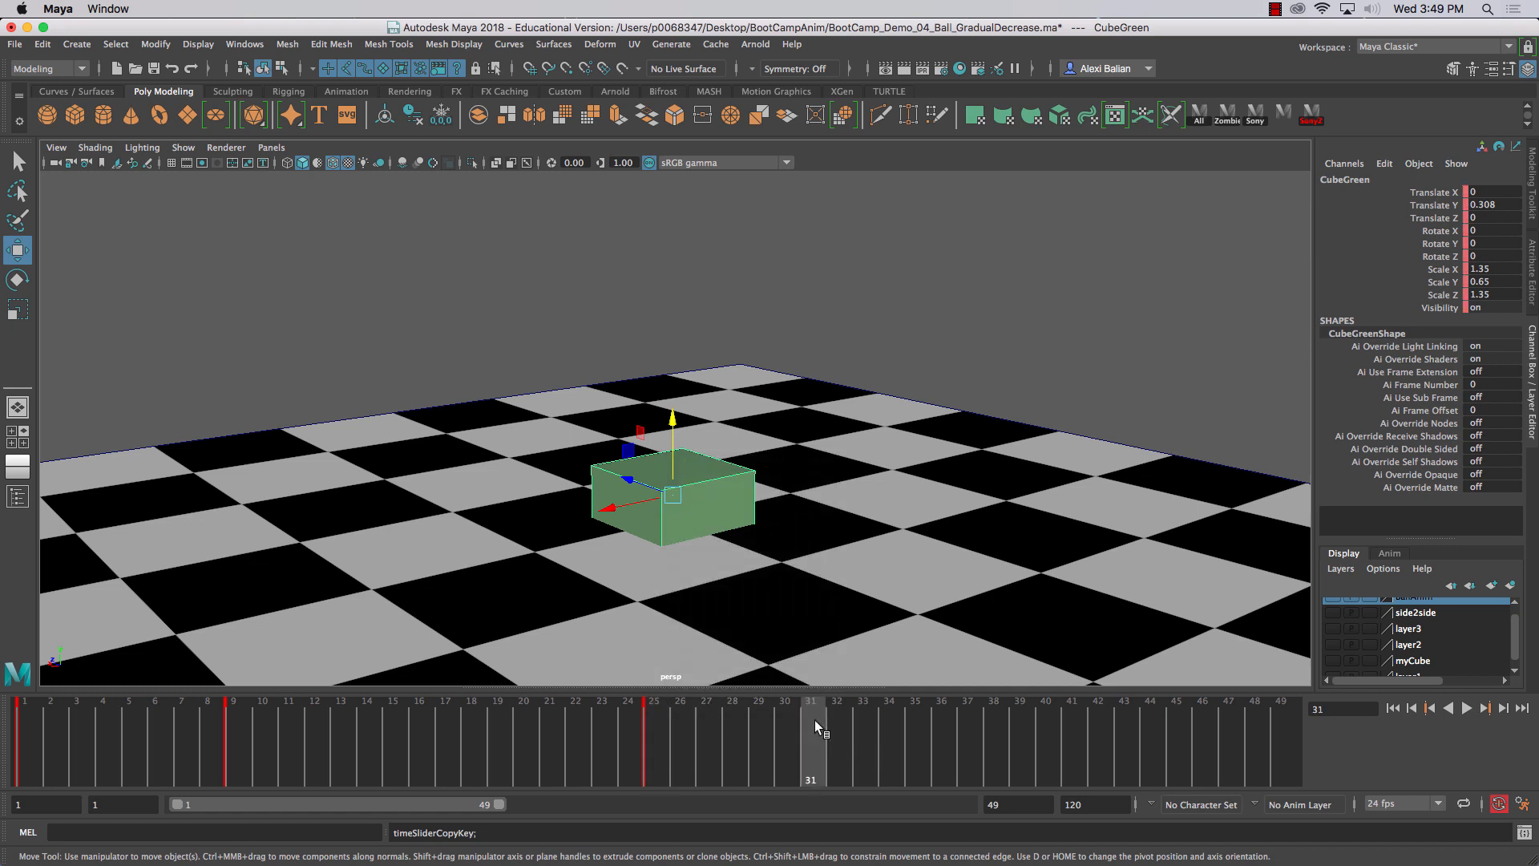
right_click(814, 720)
mouse_move(882, 501)
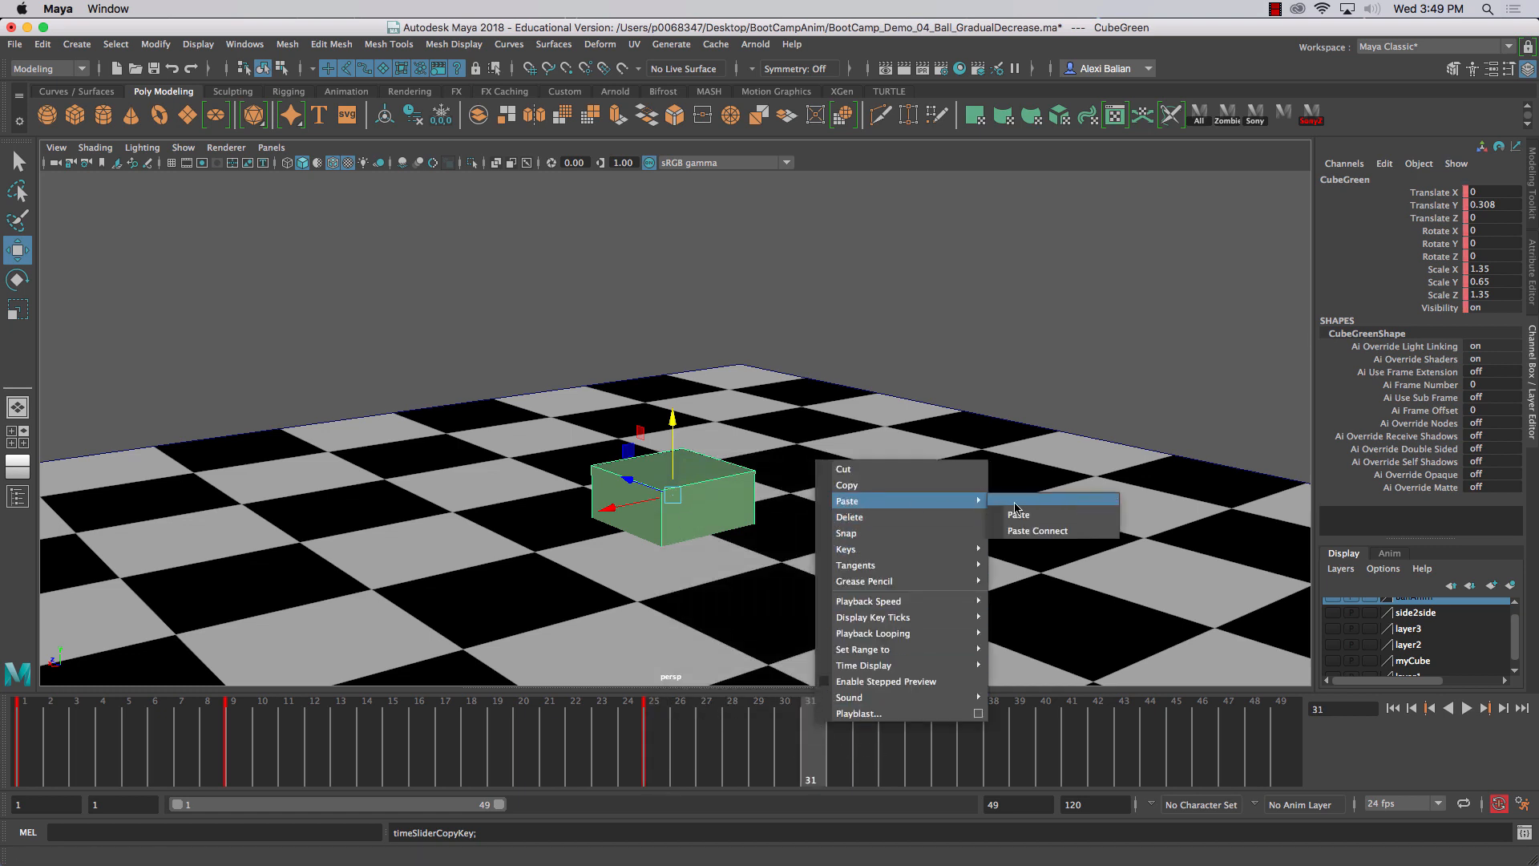
click(1016, 504)
- Try holding the squashed pose with a keyframe at frame 37, then delete that keyframe
click(651, 722)
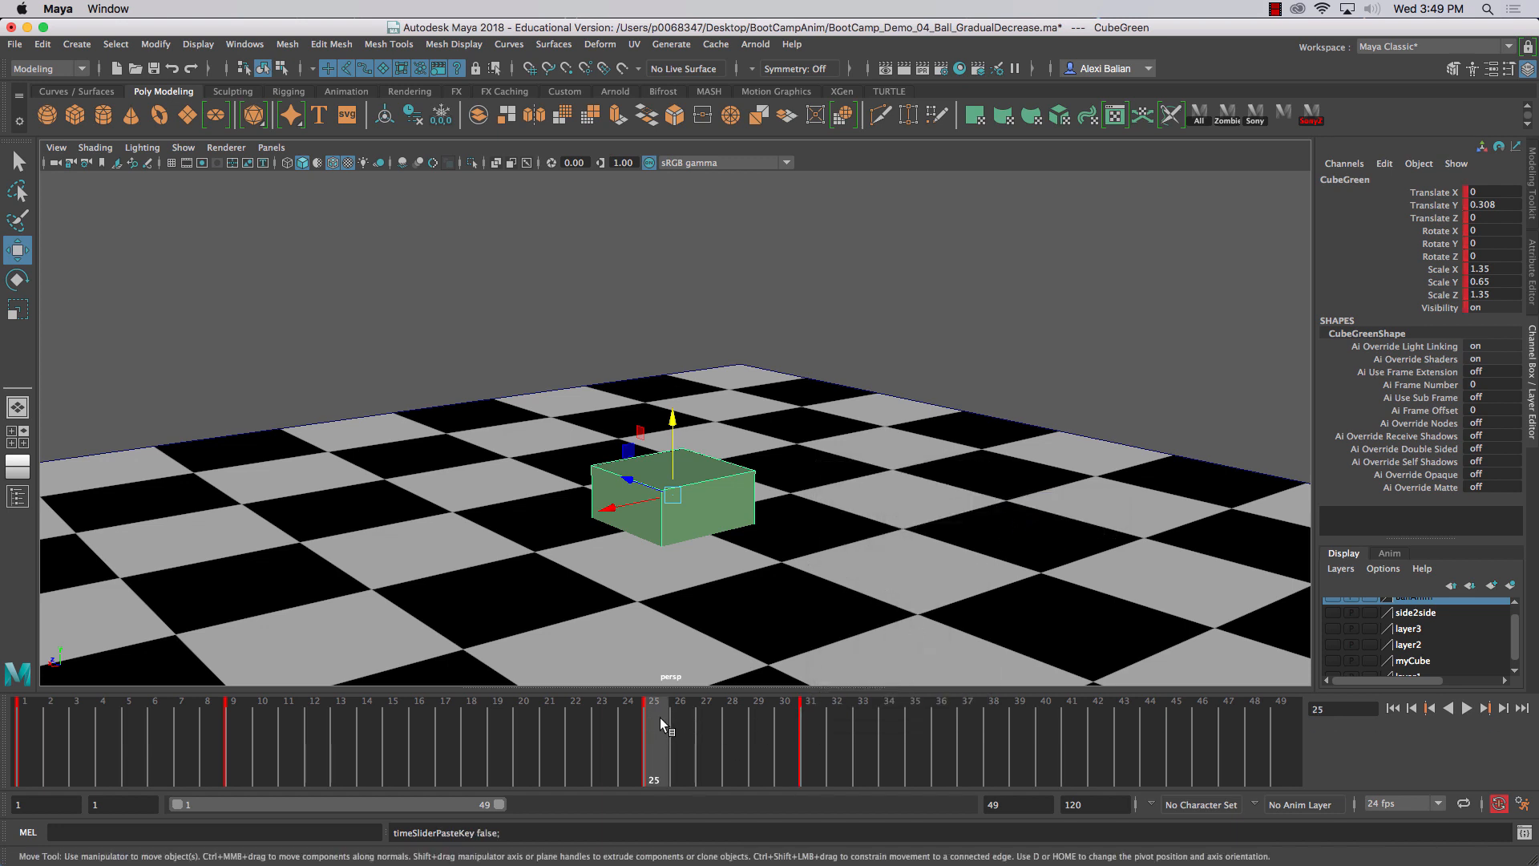
drag(661, 718, 970, 734)
key(s)
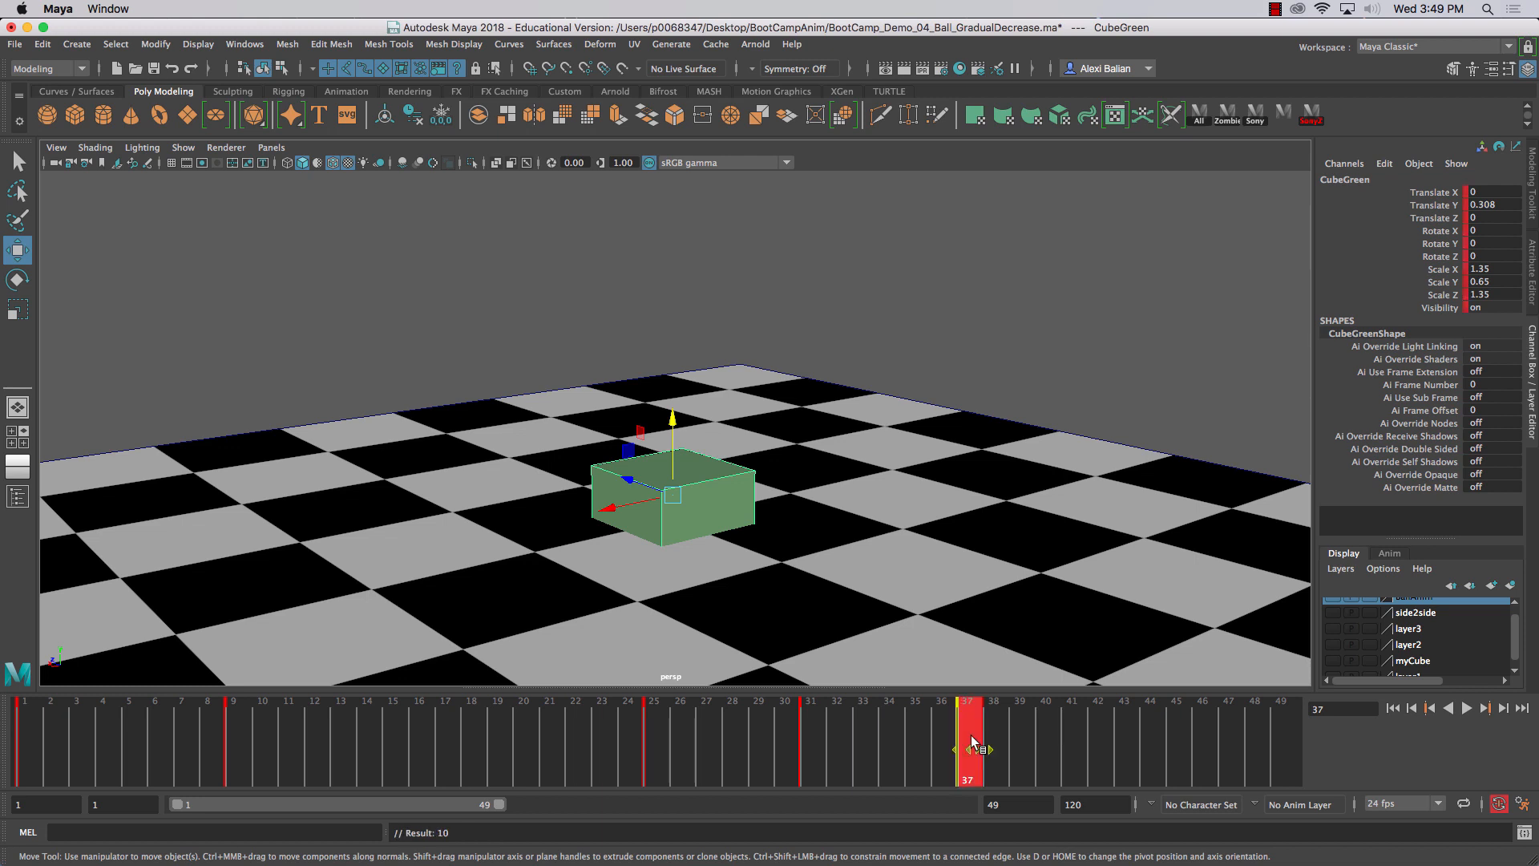
right_click(972, 744)
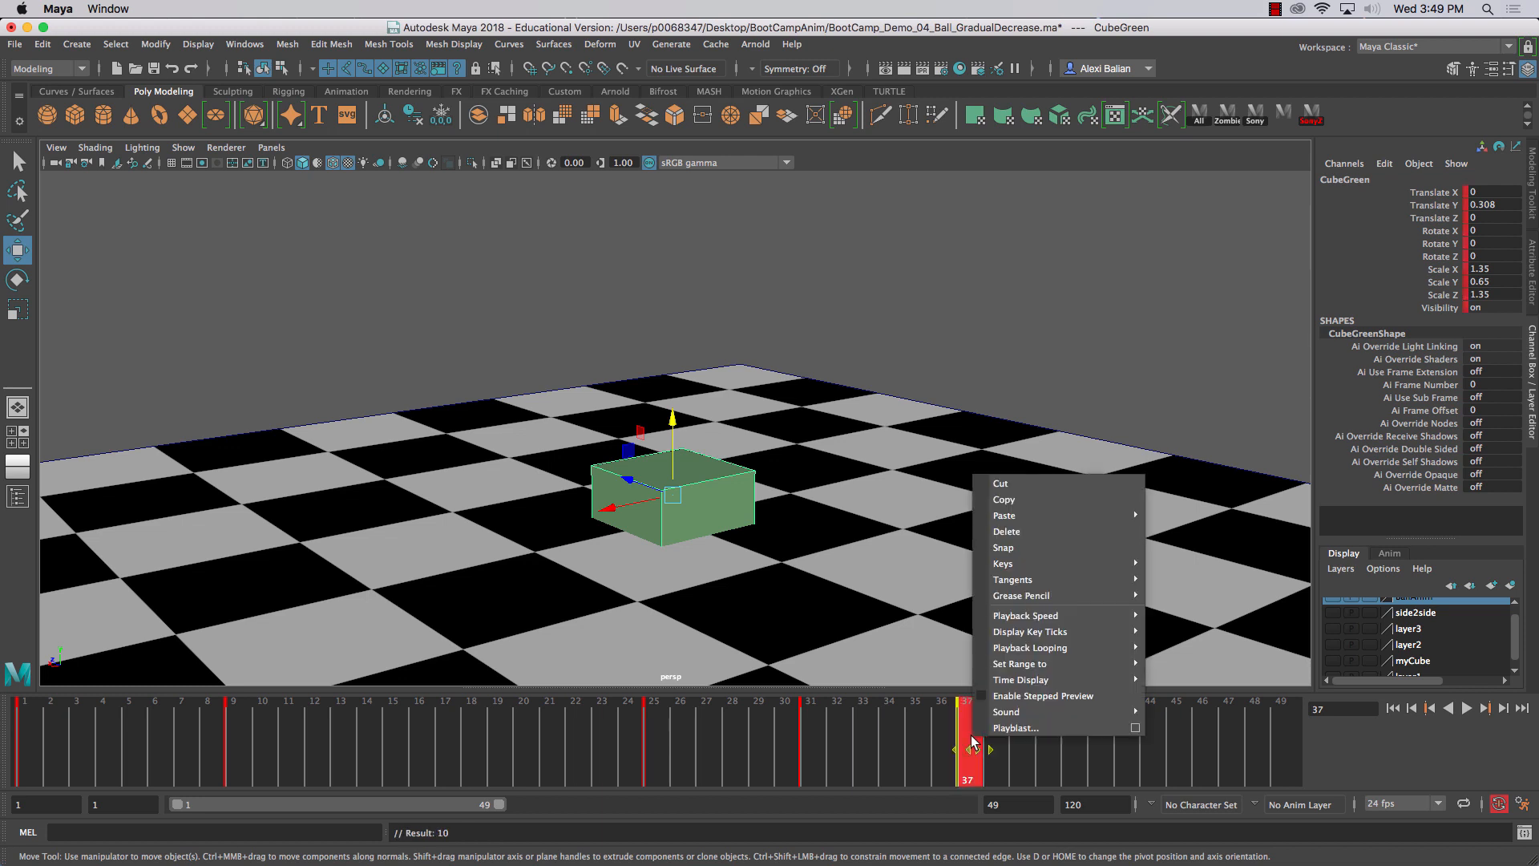
click(1007, 530)
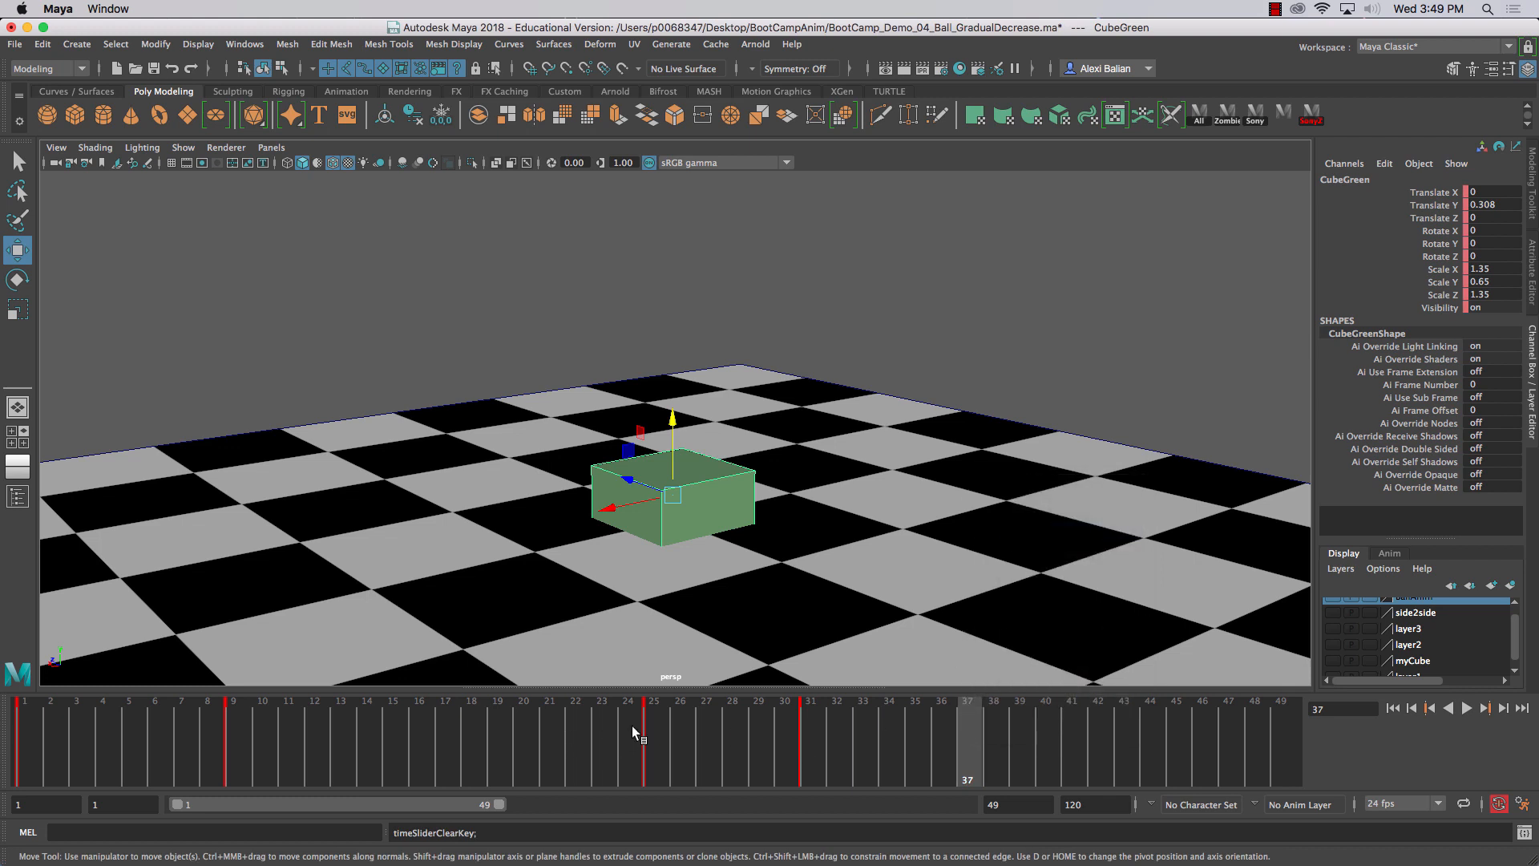
- Play back and scrub the animation, comparing the green cube's scale channels at frames 9 and 25
key(alt+v)
drag(678, 719, 808, 723)
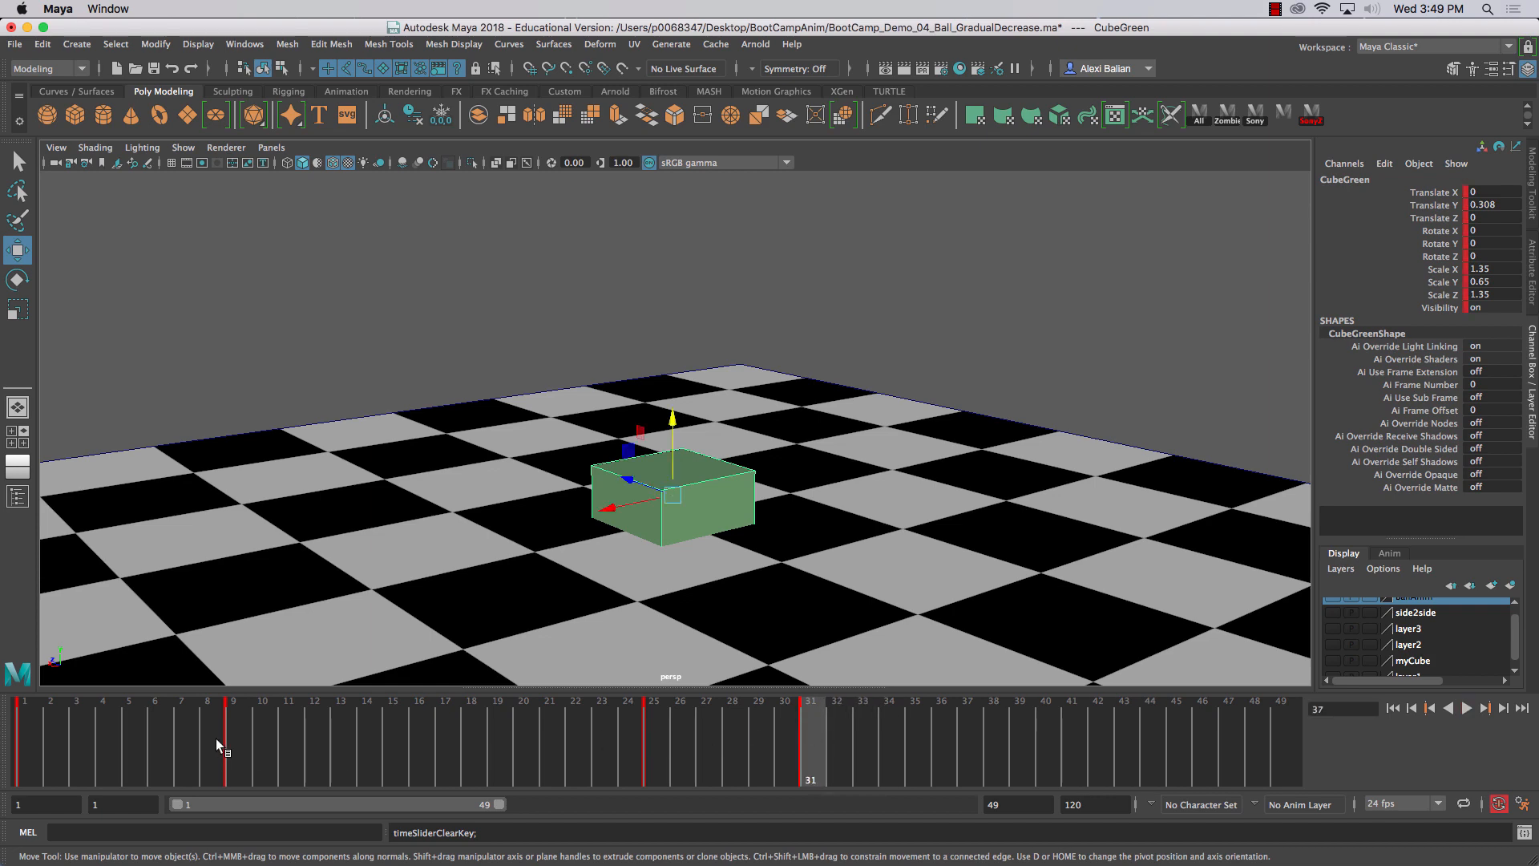
click(235, 725)
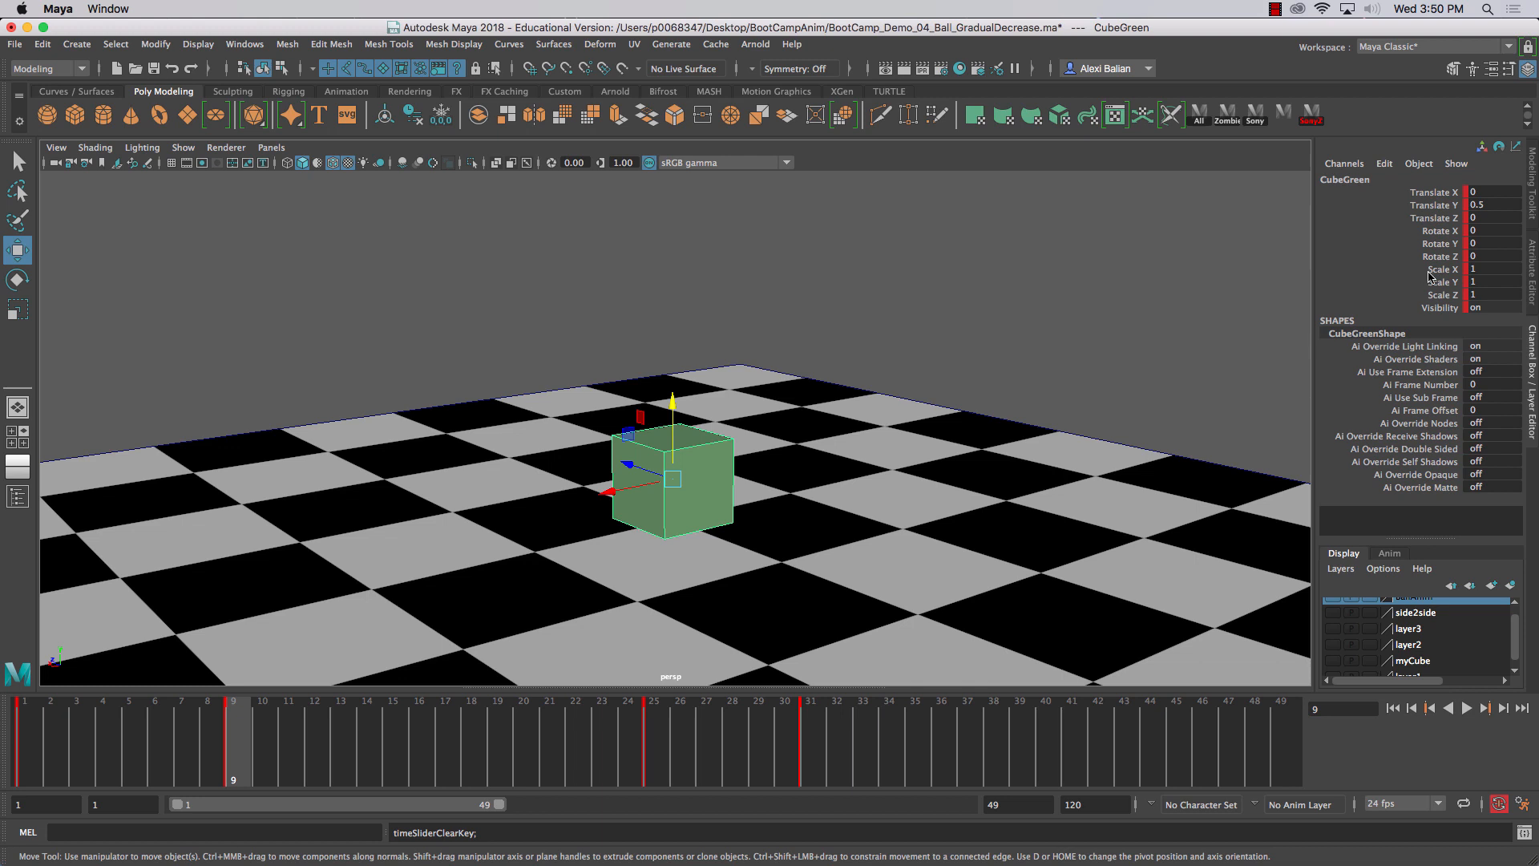
drag(1426, 273, 1438, 295)
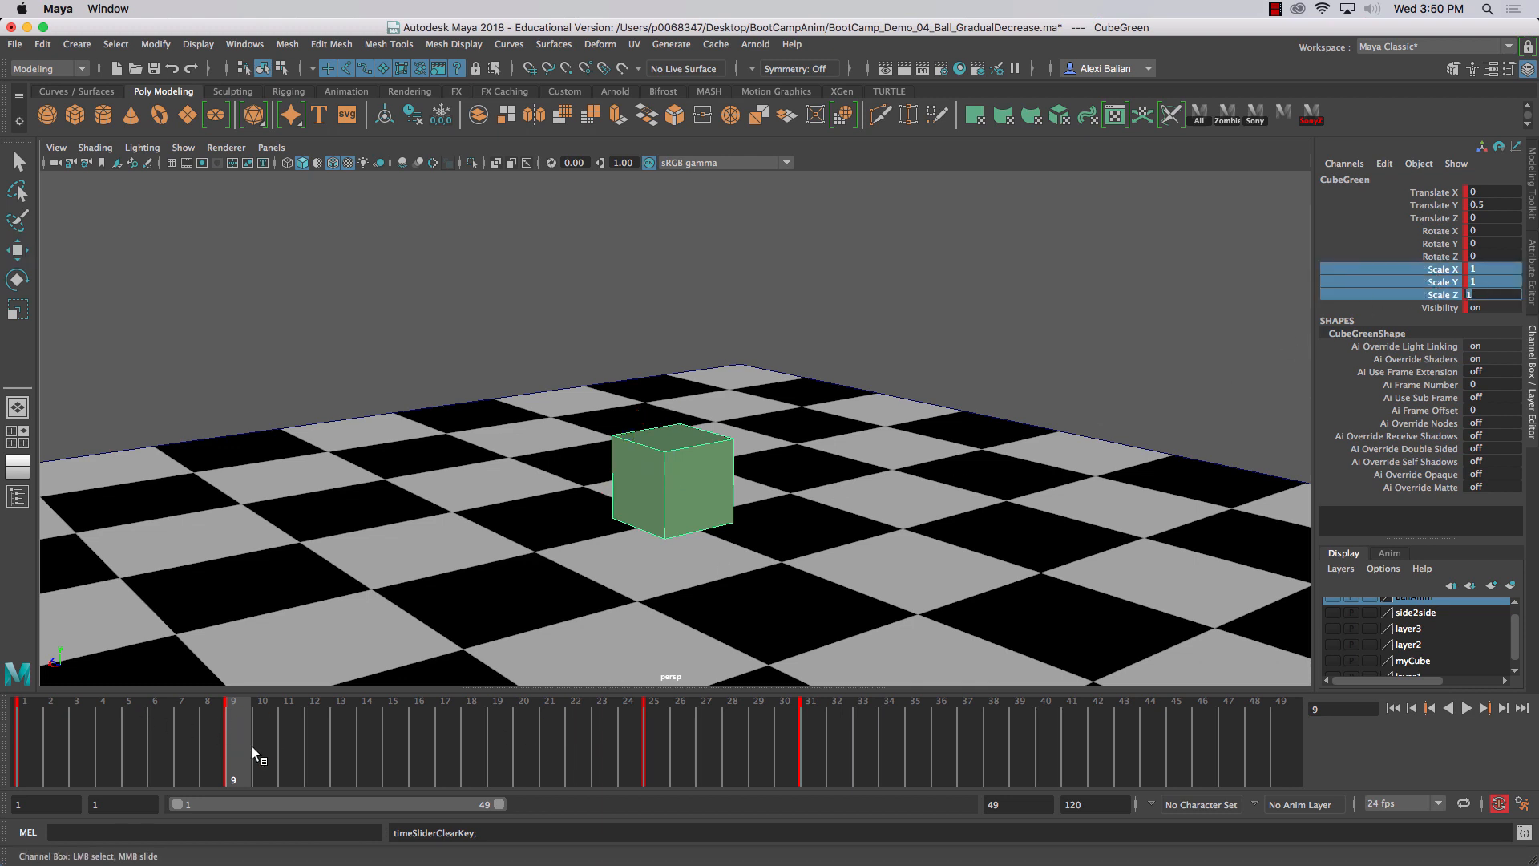
click(649, 746)
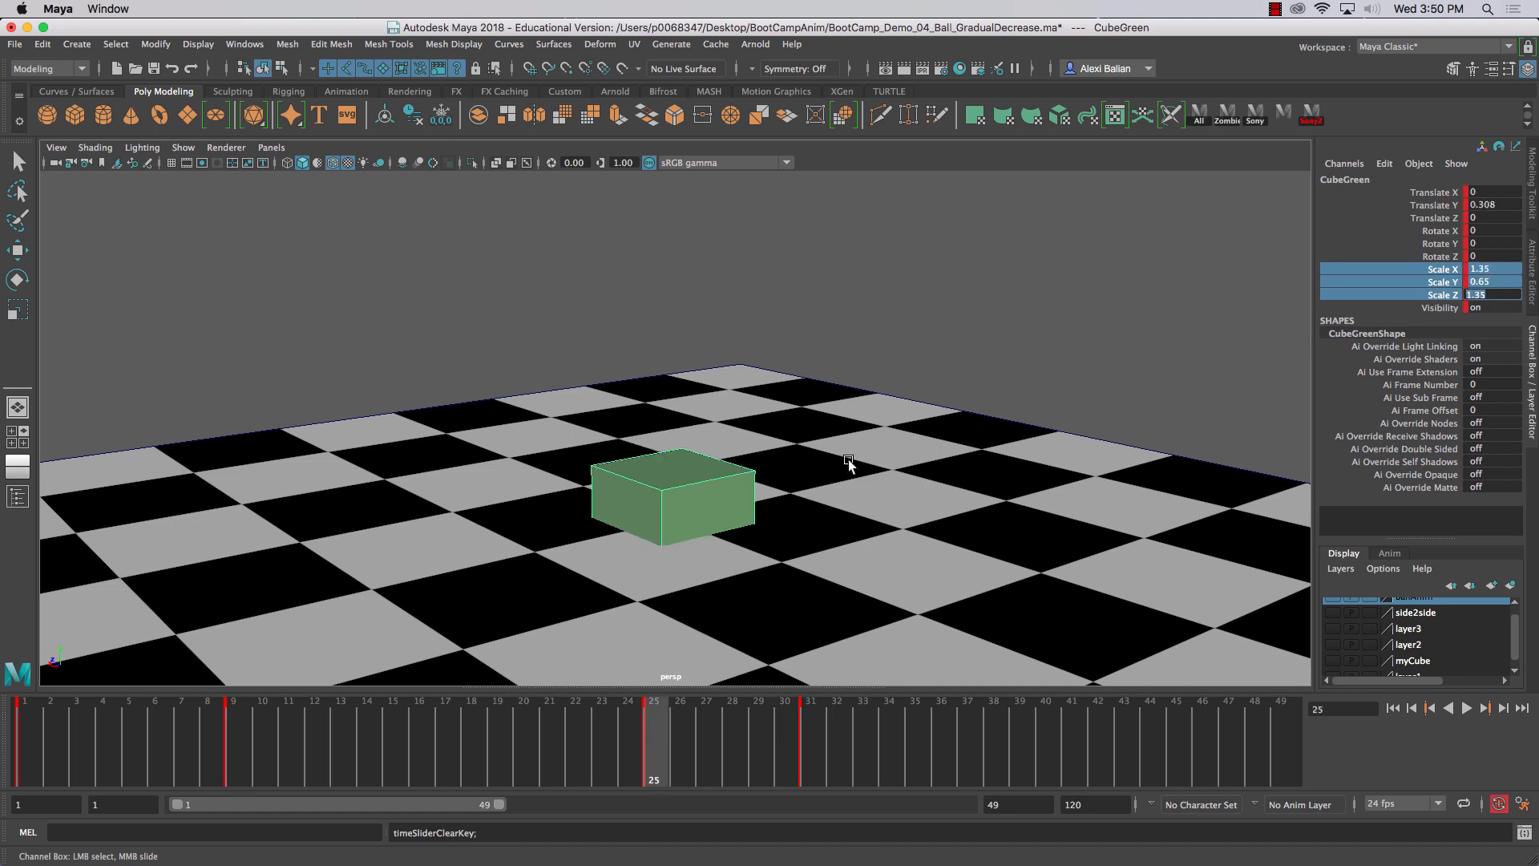
key(w)
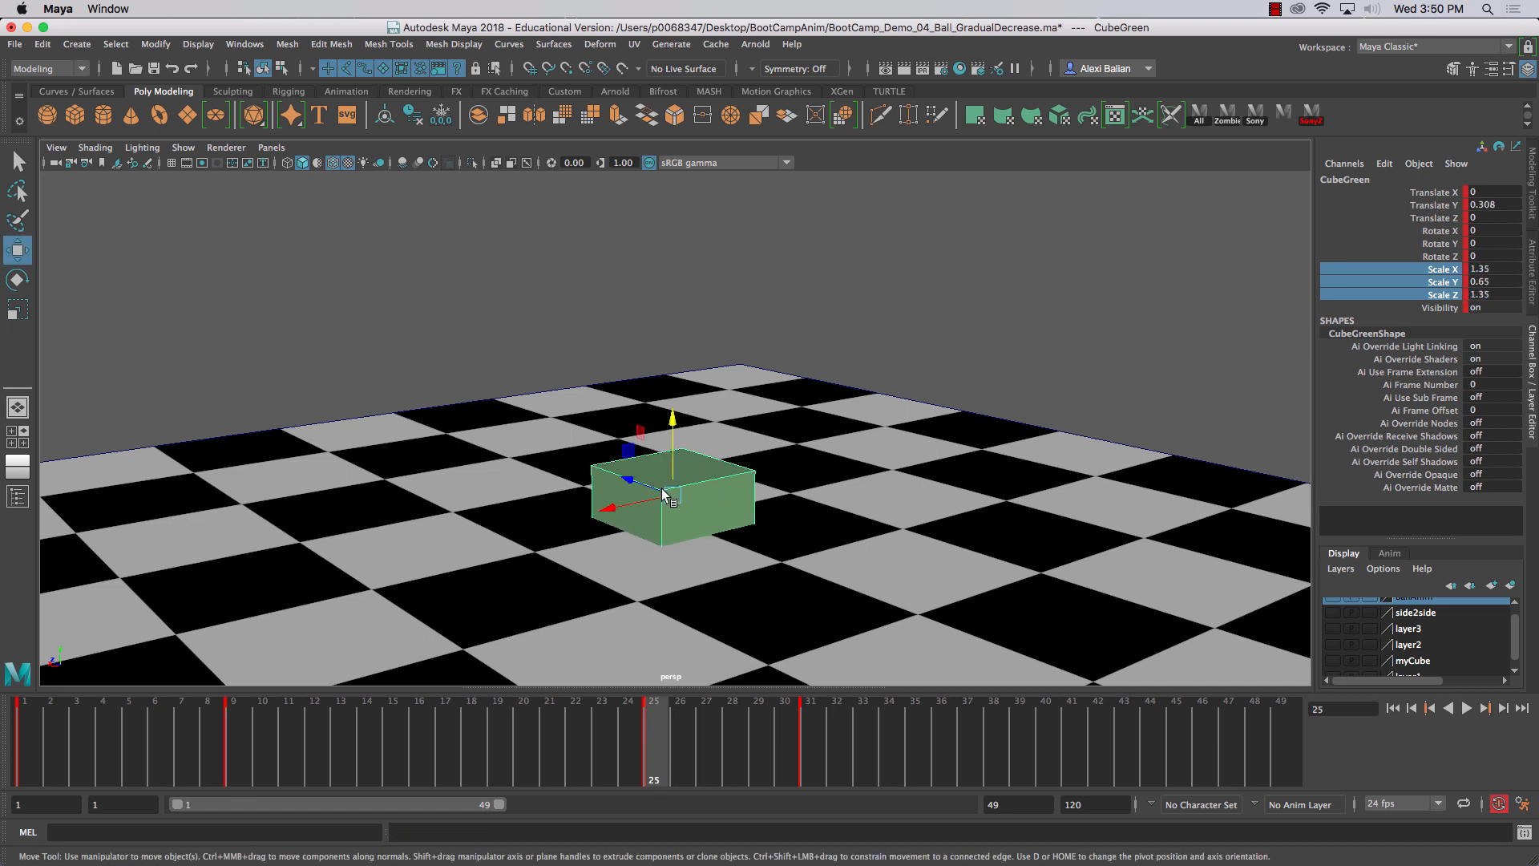
drag(671, 468, 672, 468)
- Turn on screen-space ambient occlusion in the viewport and set the green cube's Translate Y to 0.3 at frame 25
click(400, 163)
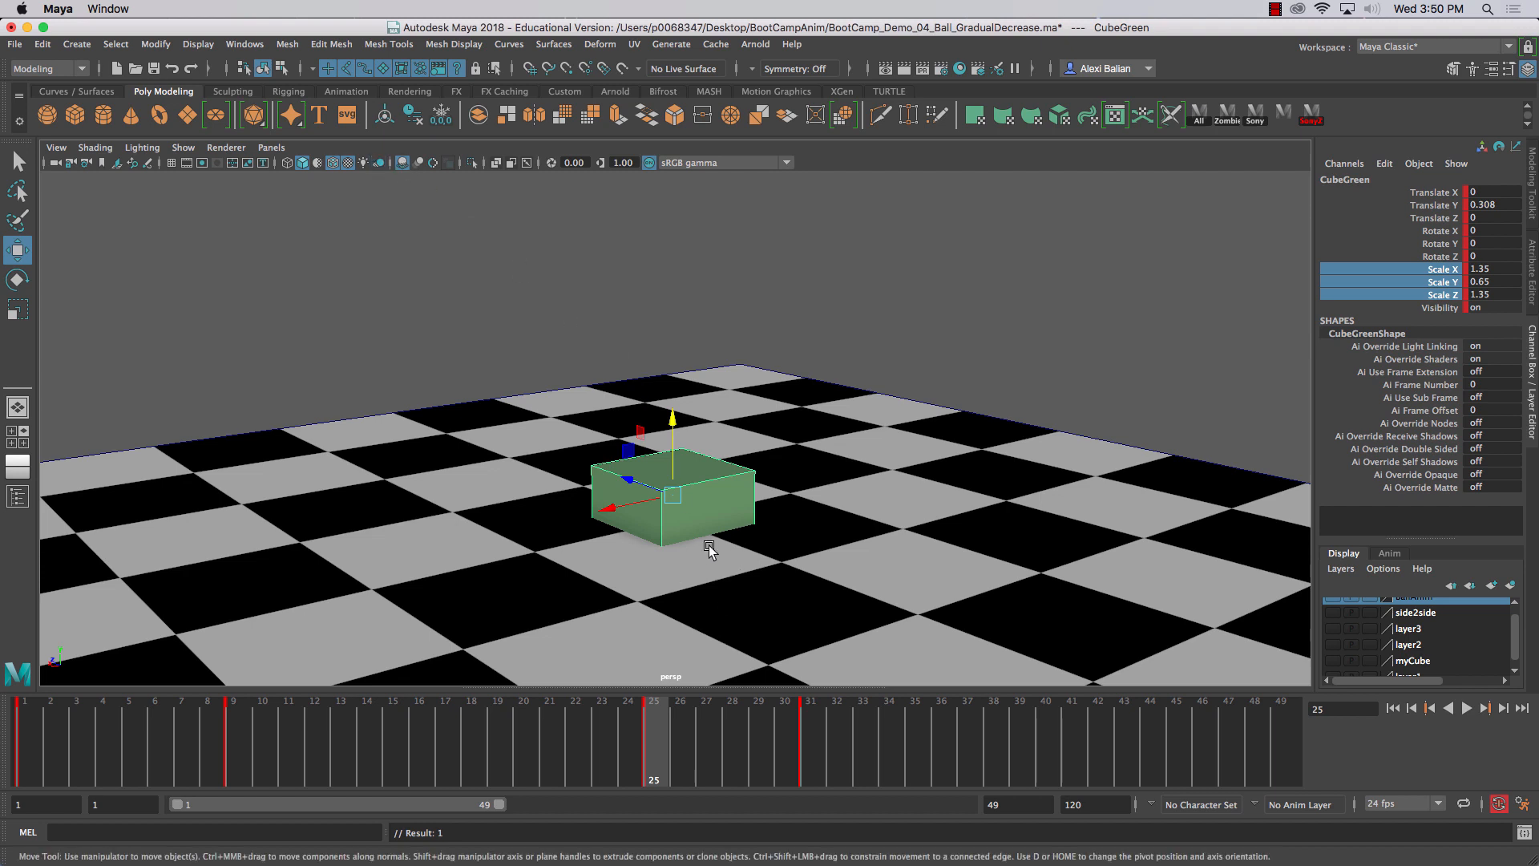
click(1498, 204)
text(0.3)
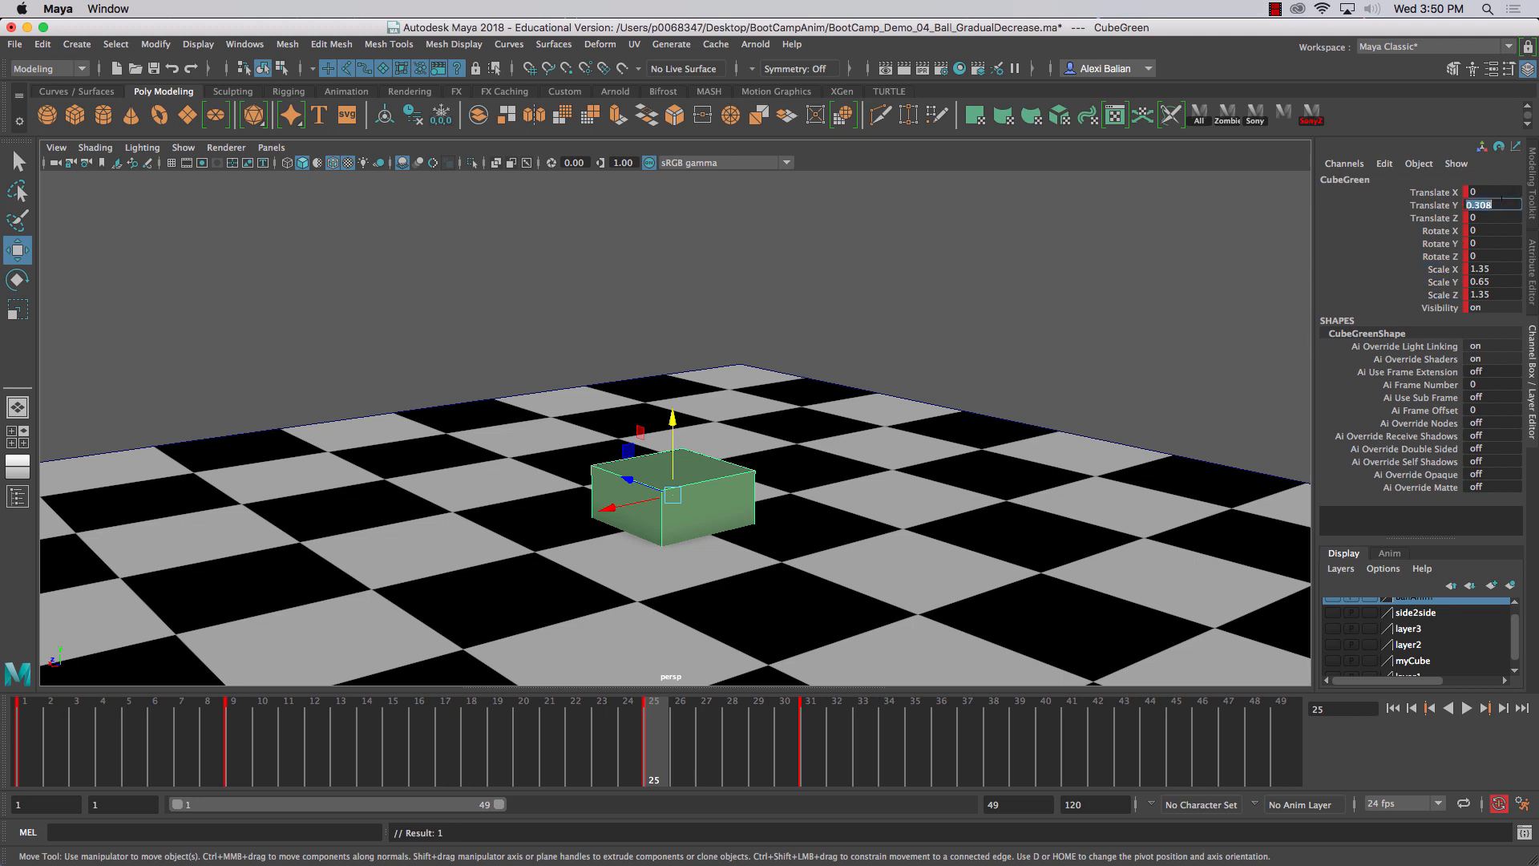
key(Return)
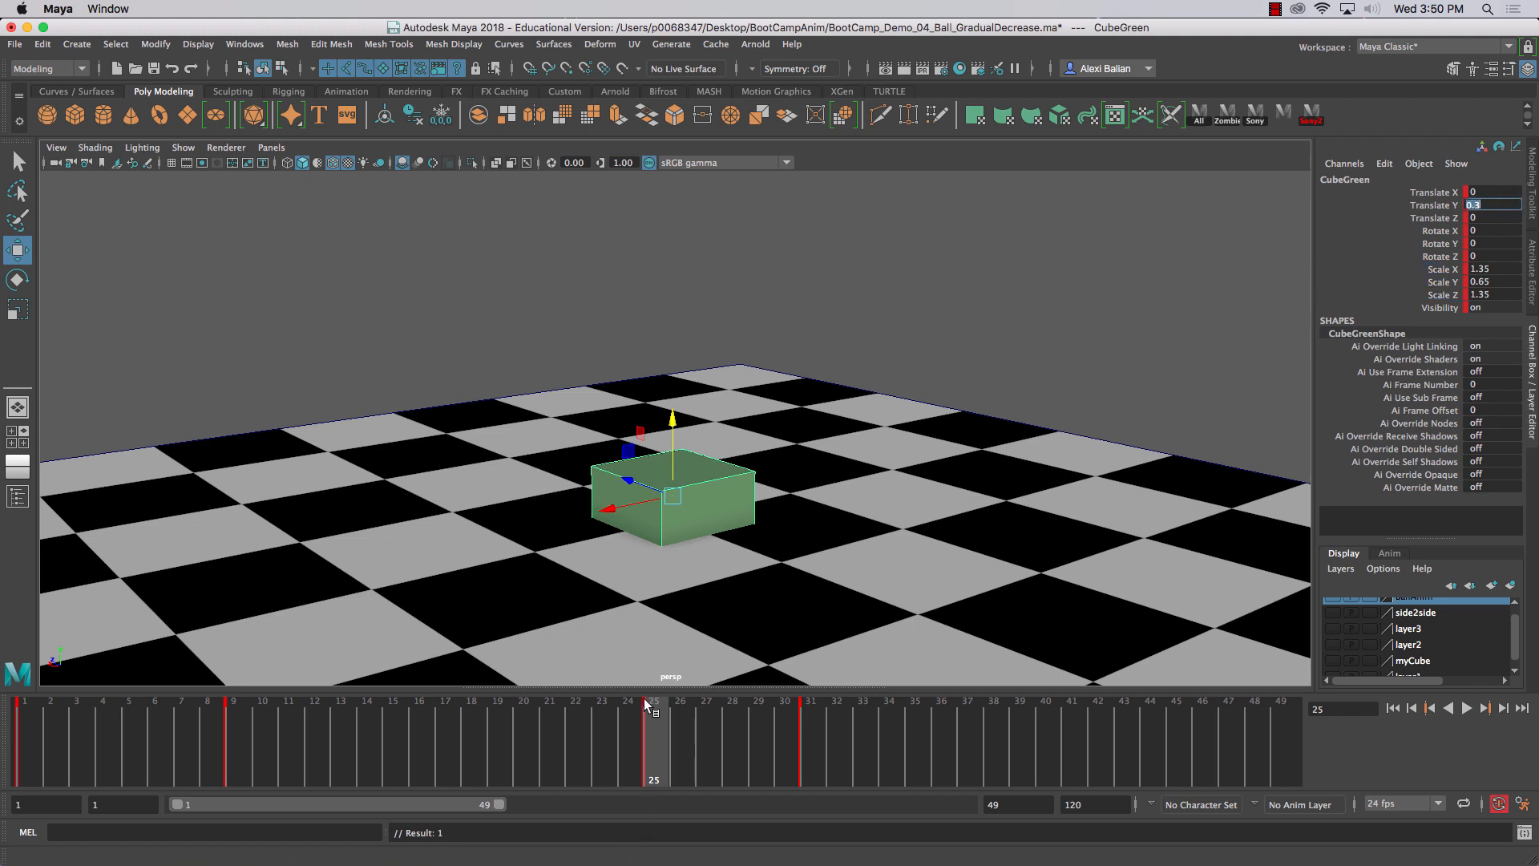
- Set the green cube's Translate Y to 0.3 at frame 31 and play back the animation to review it
key(alt+v)
drag(610, 729, 808, 730)
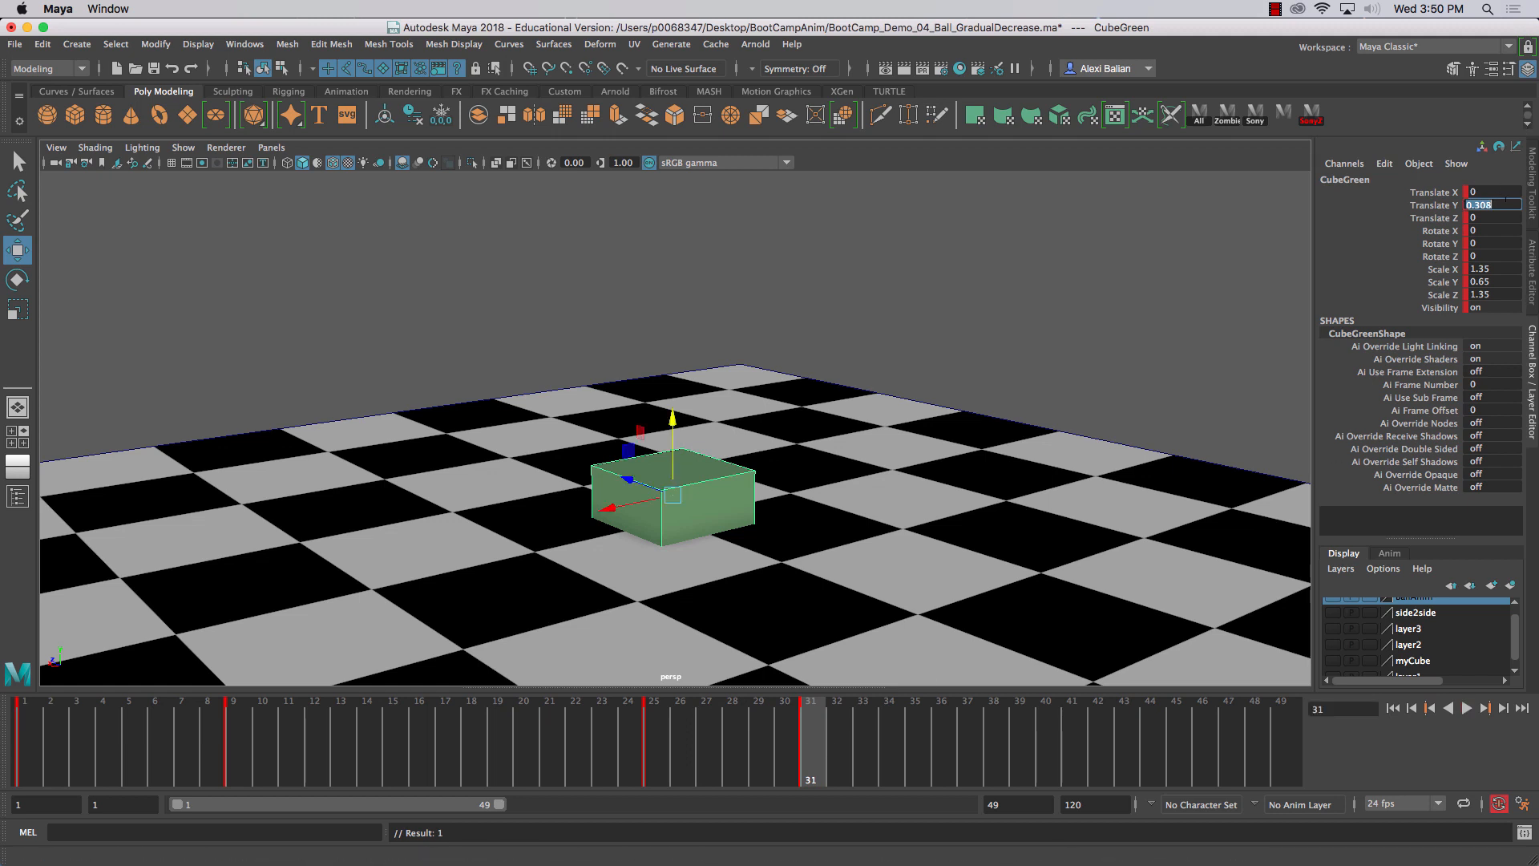
text(0.3)
key(Return)
key(alt+v)
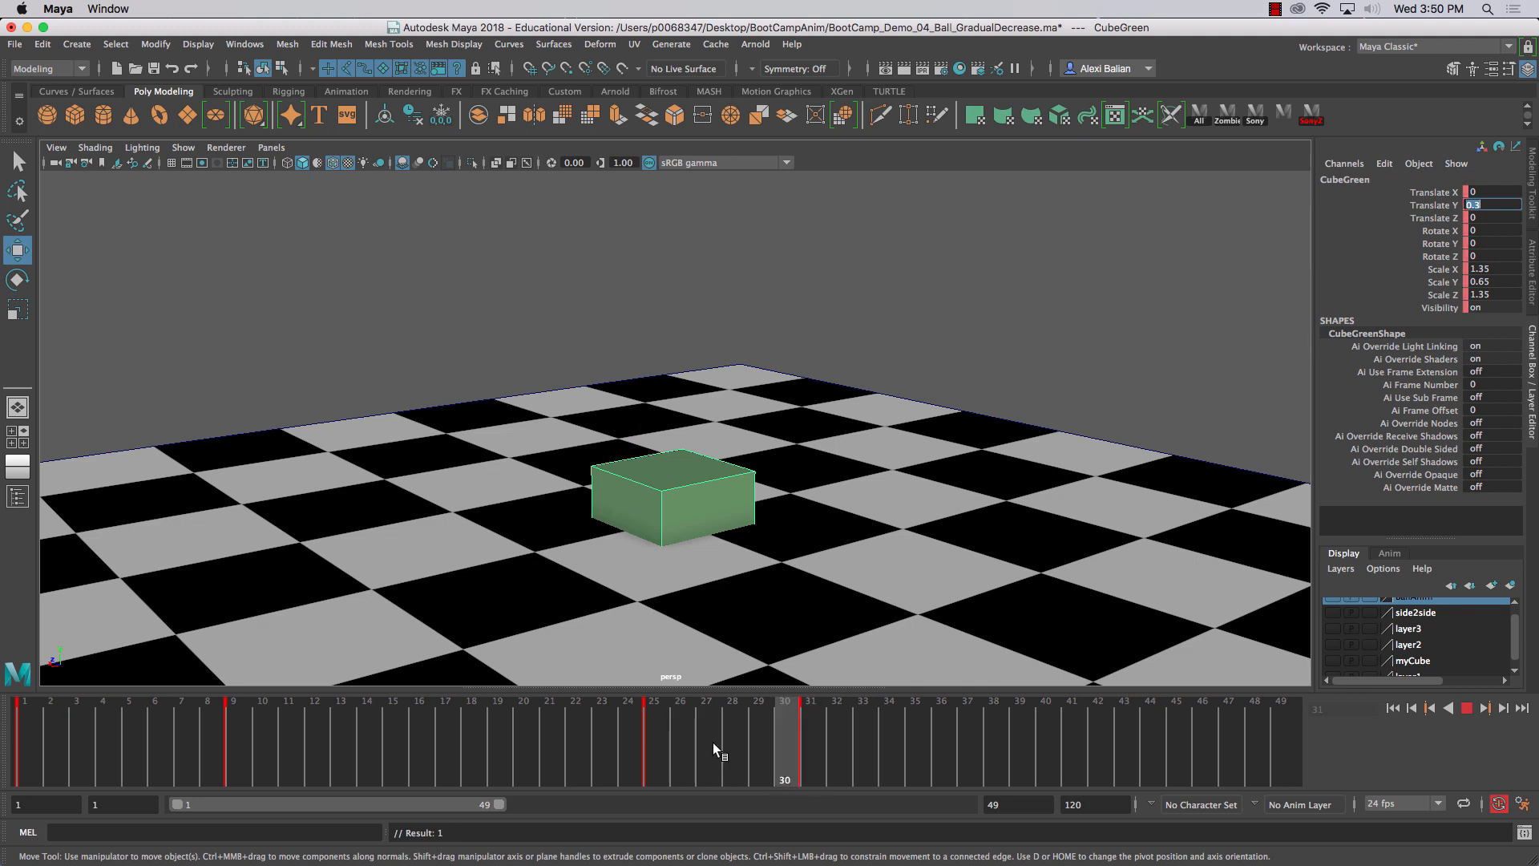
drag(819, 735, 906, 739)
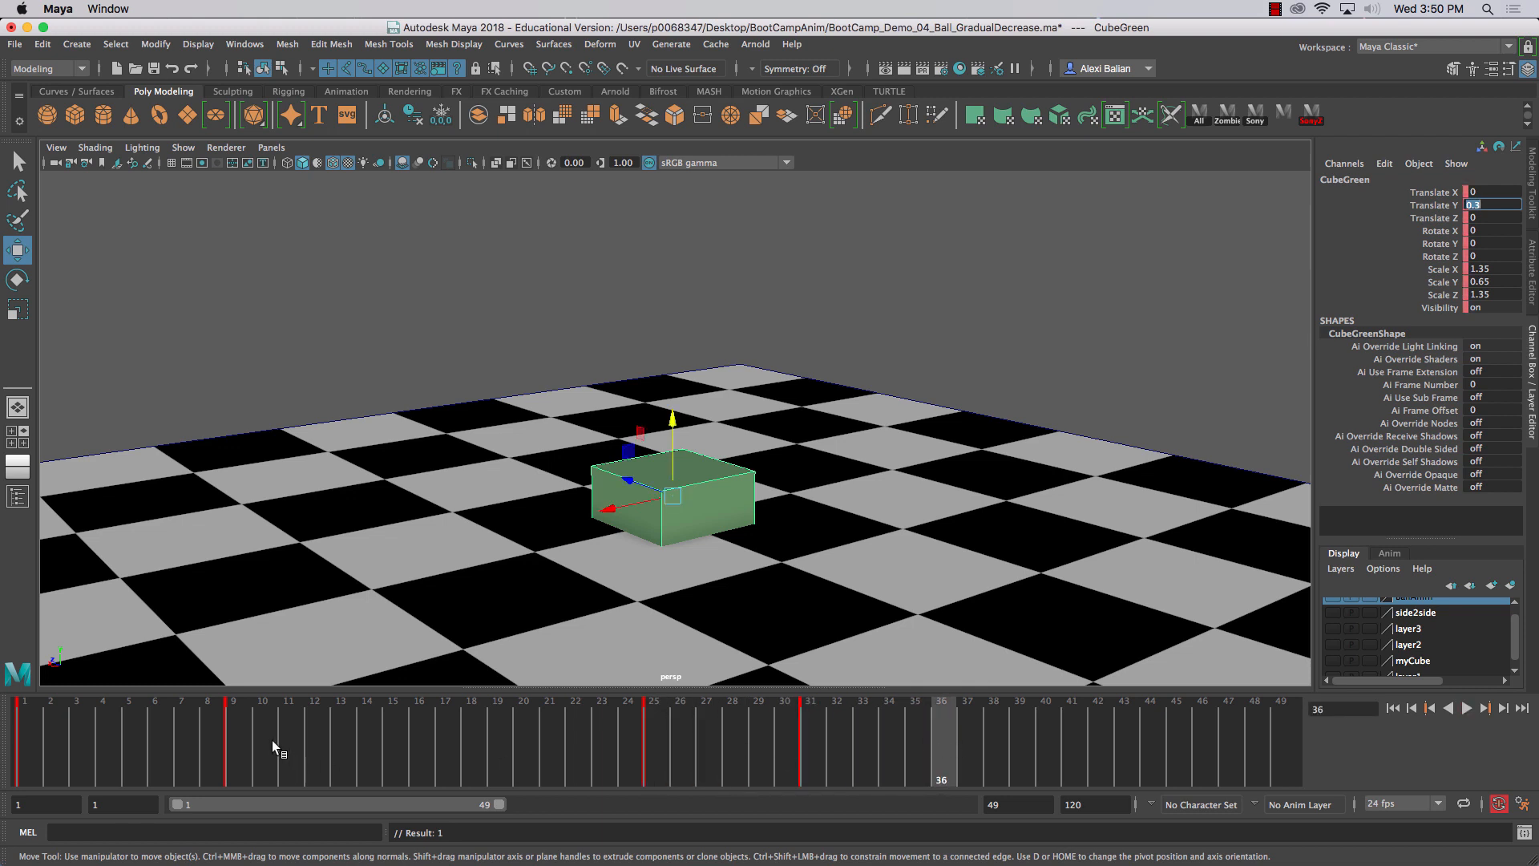
- Copy the green cube's default-pose keyframe at frame 9 and paste it at frame 37
click(242, 726)
right_click(242, 726)
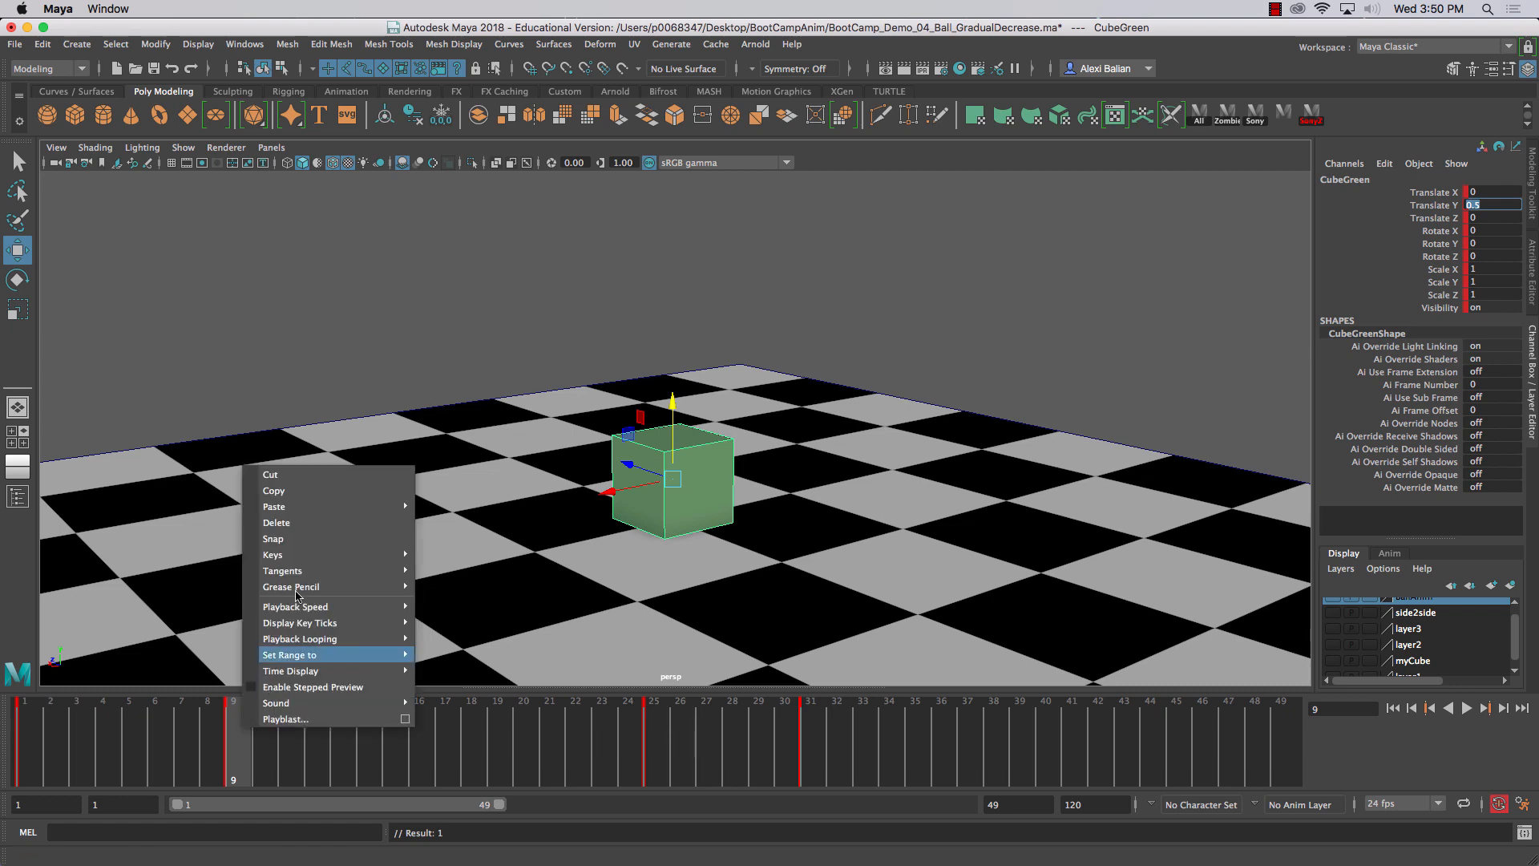
click(277, 491)
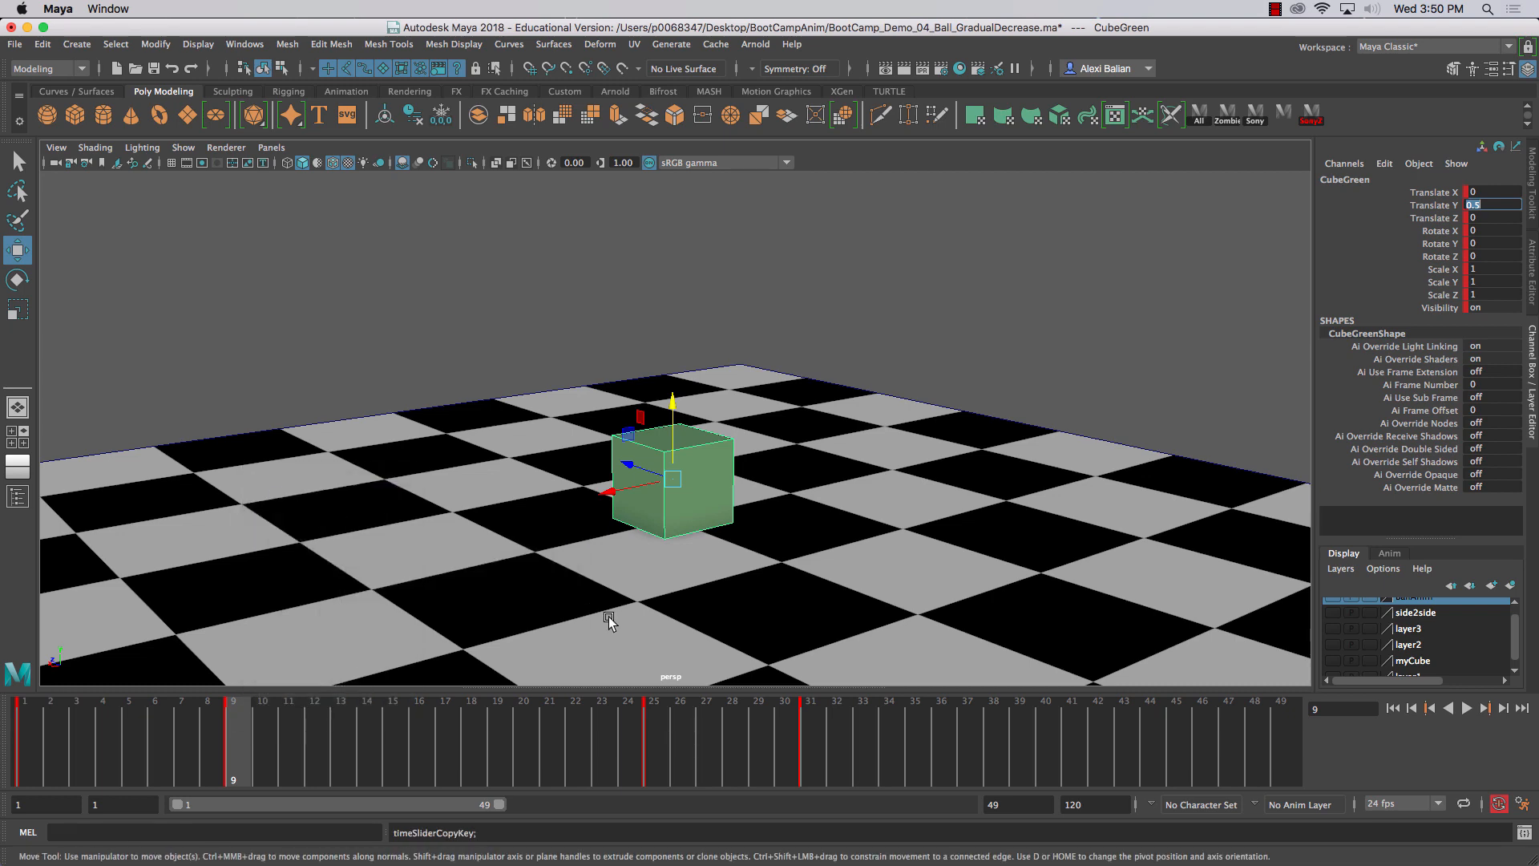
click(958, 726)
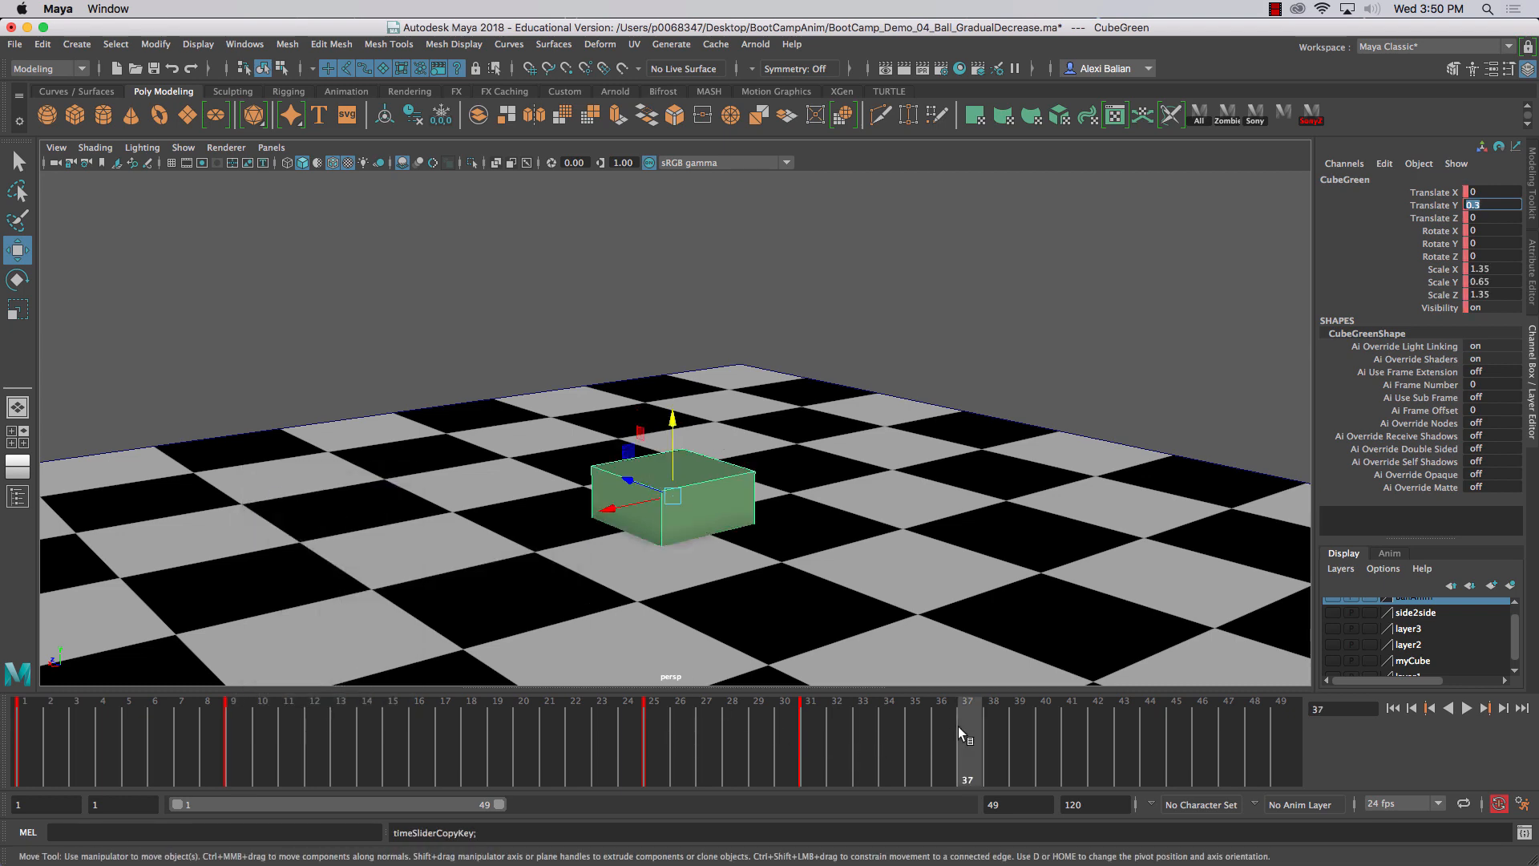
right_click(959, 726)
mouse_move(1029, 507)
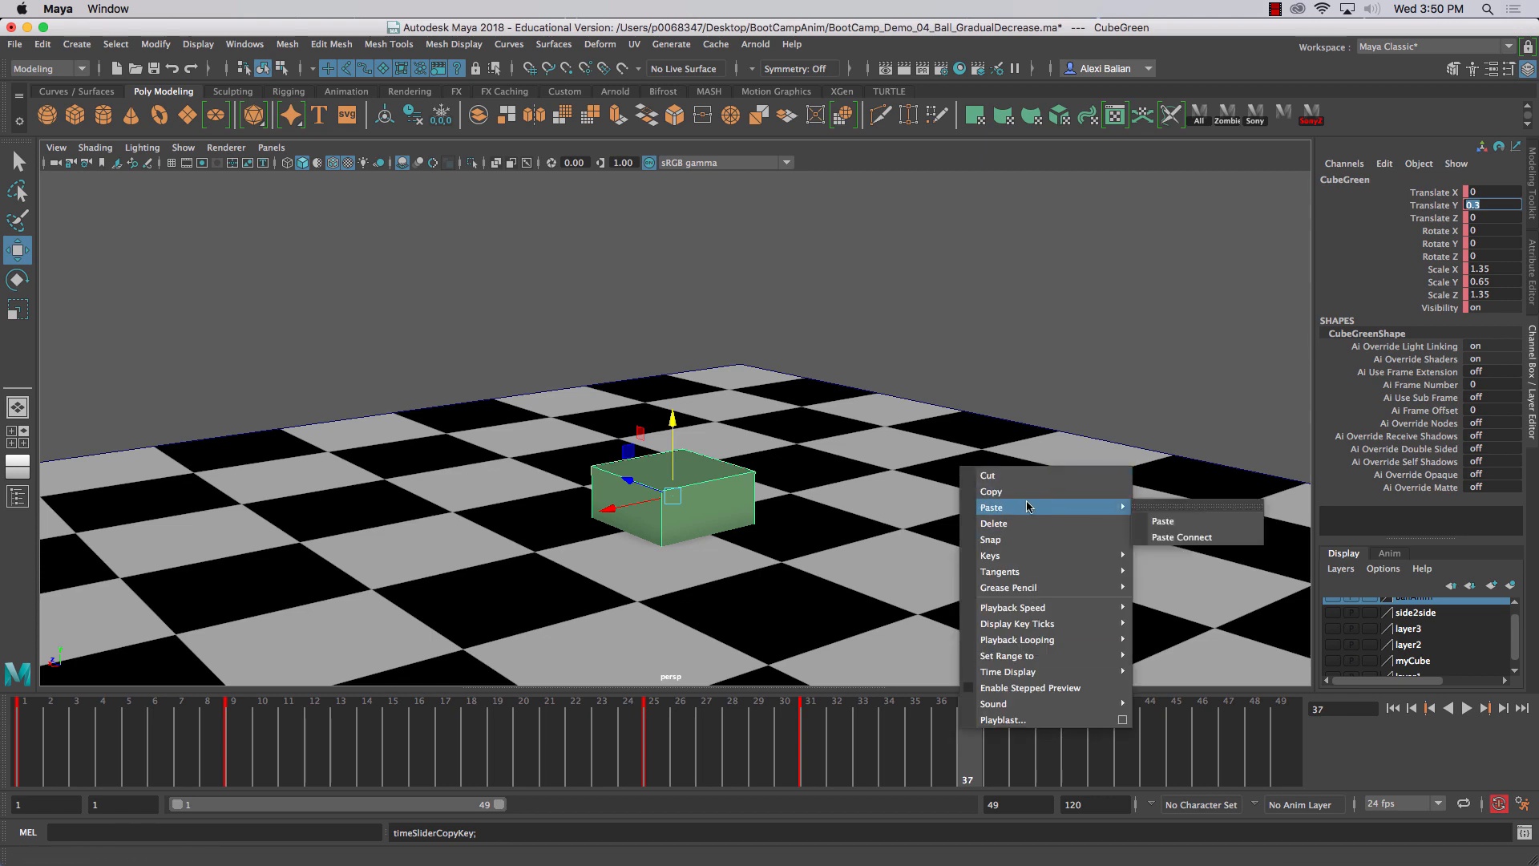
click(1173, 519)
click(1275, 10)
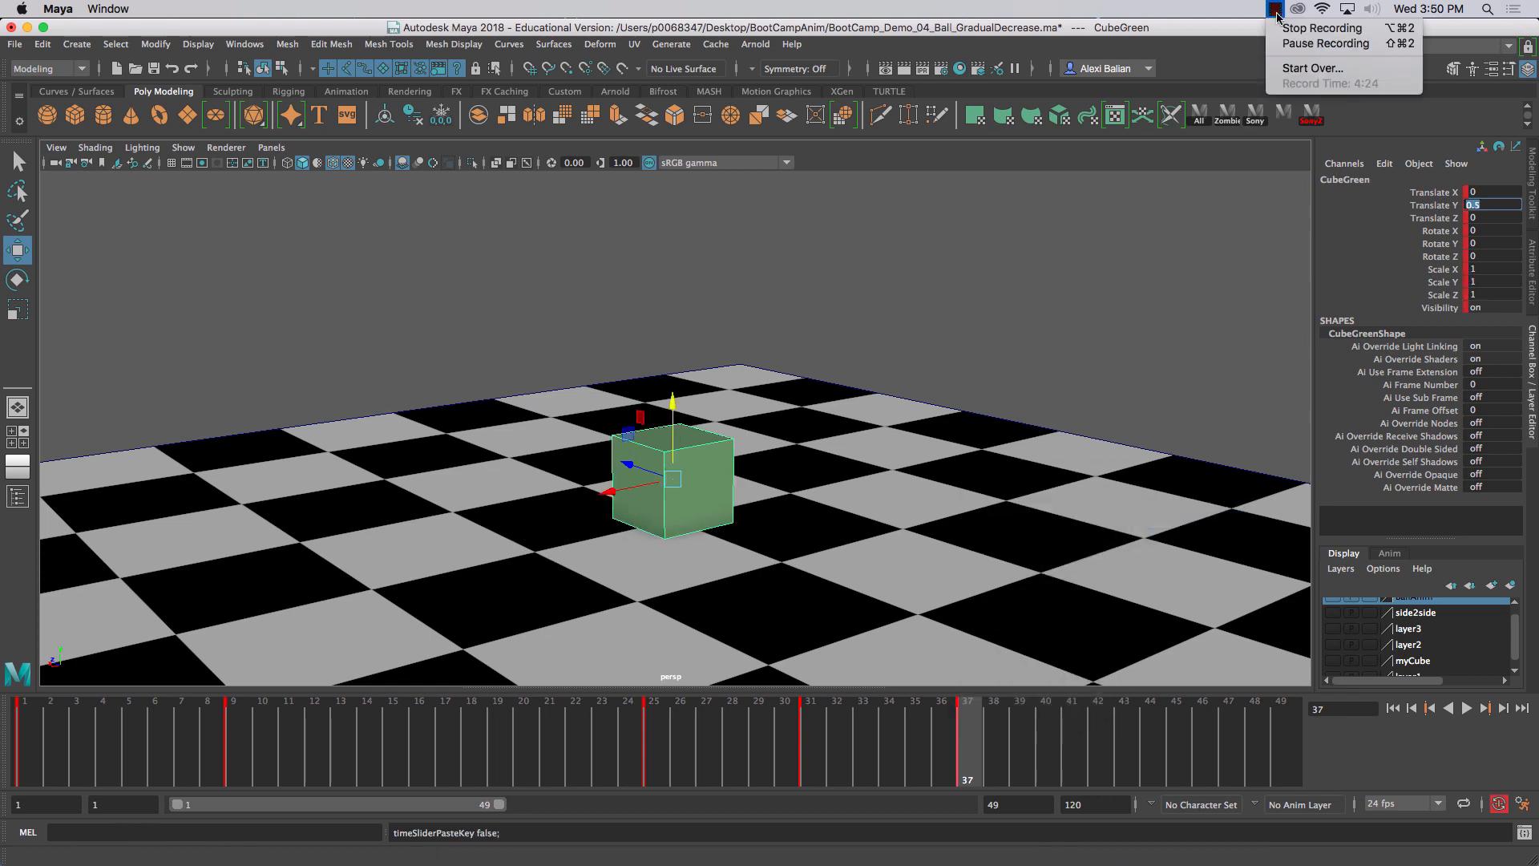
- Play back the green cube's animation from the first frame, also checking its squashed pose at frame 31
click(784, 290)
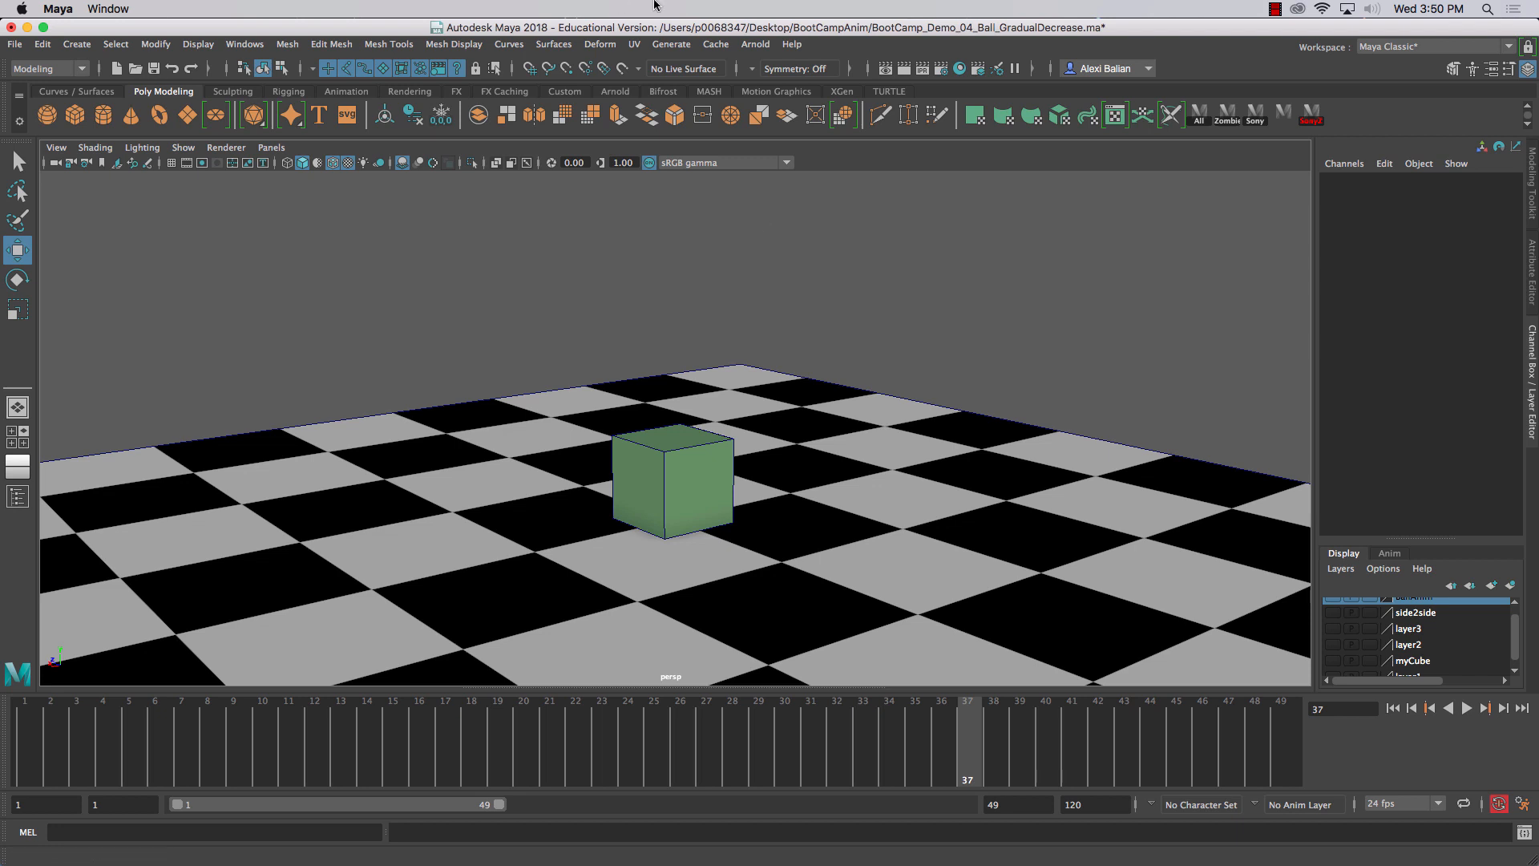
click(691, 483)
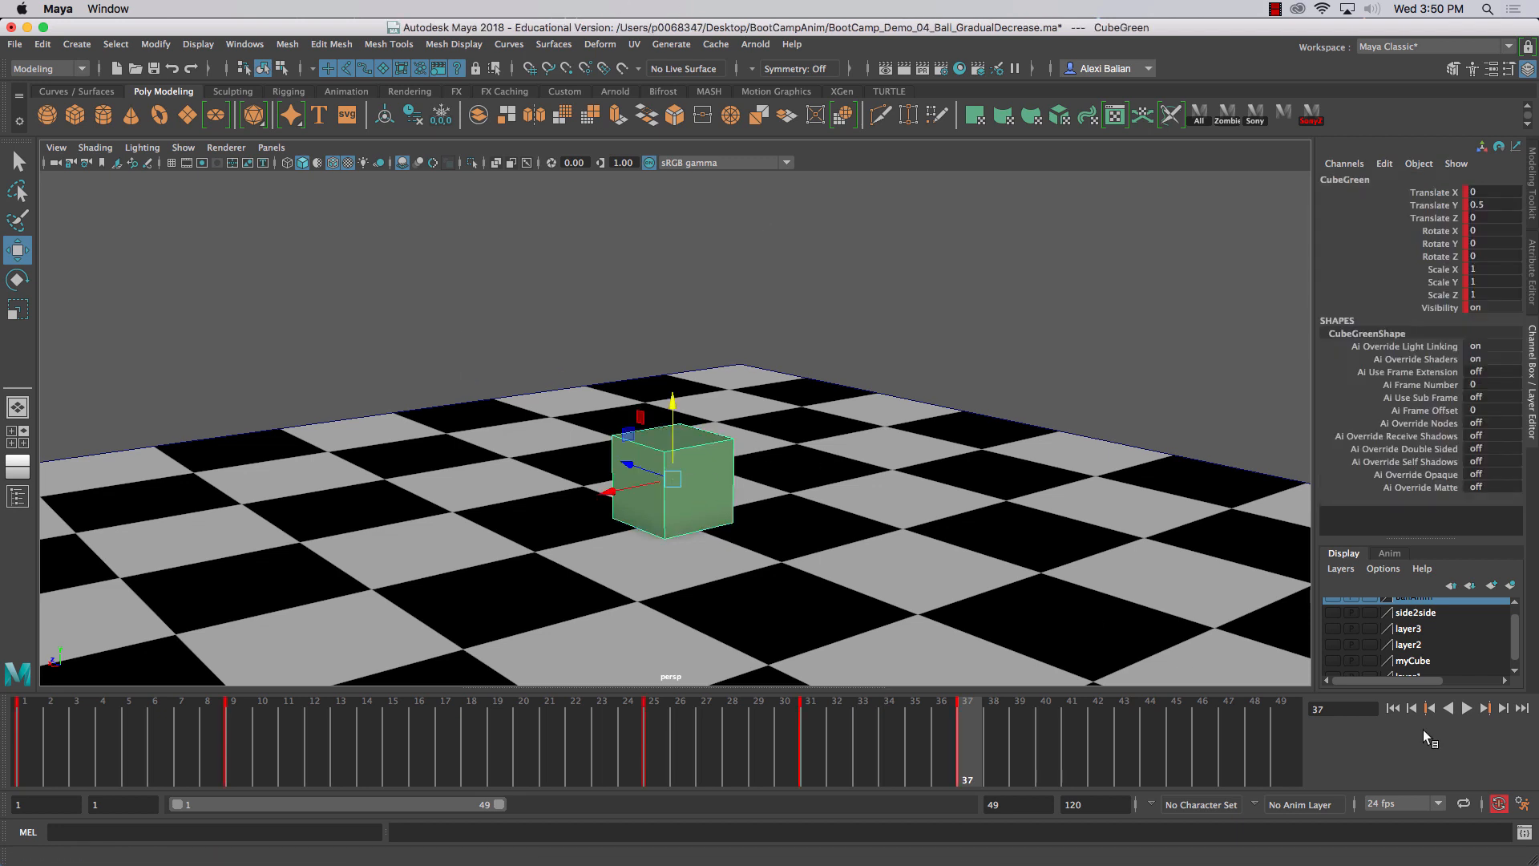
click(1398, 712)
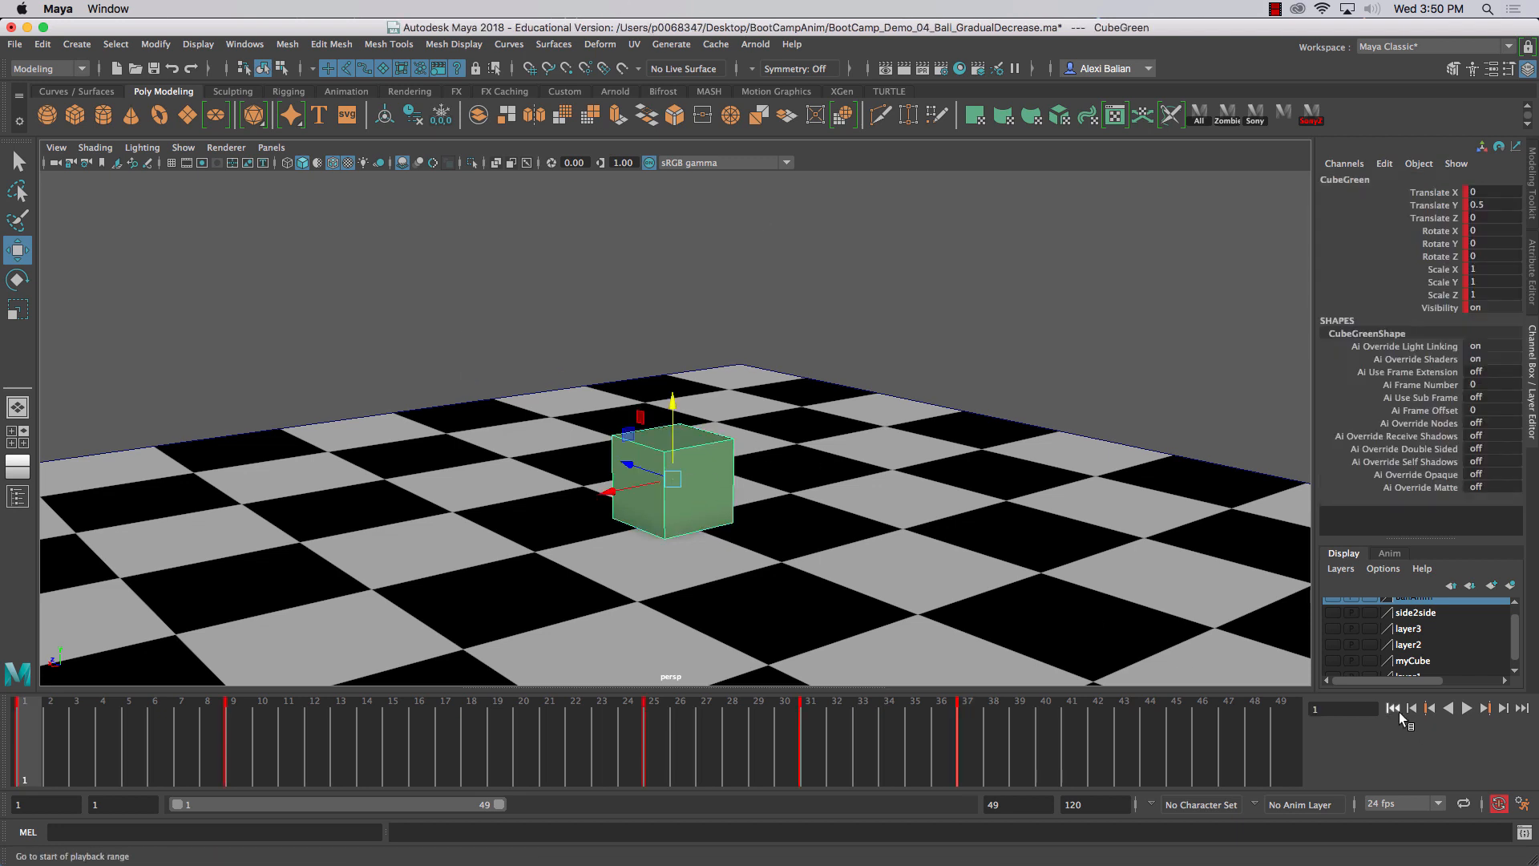
click(1461, 710)
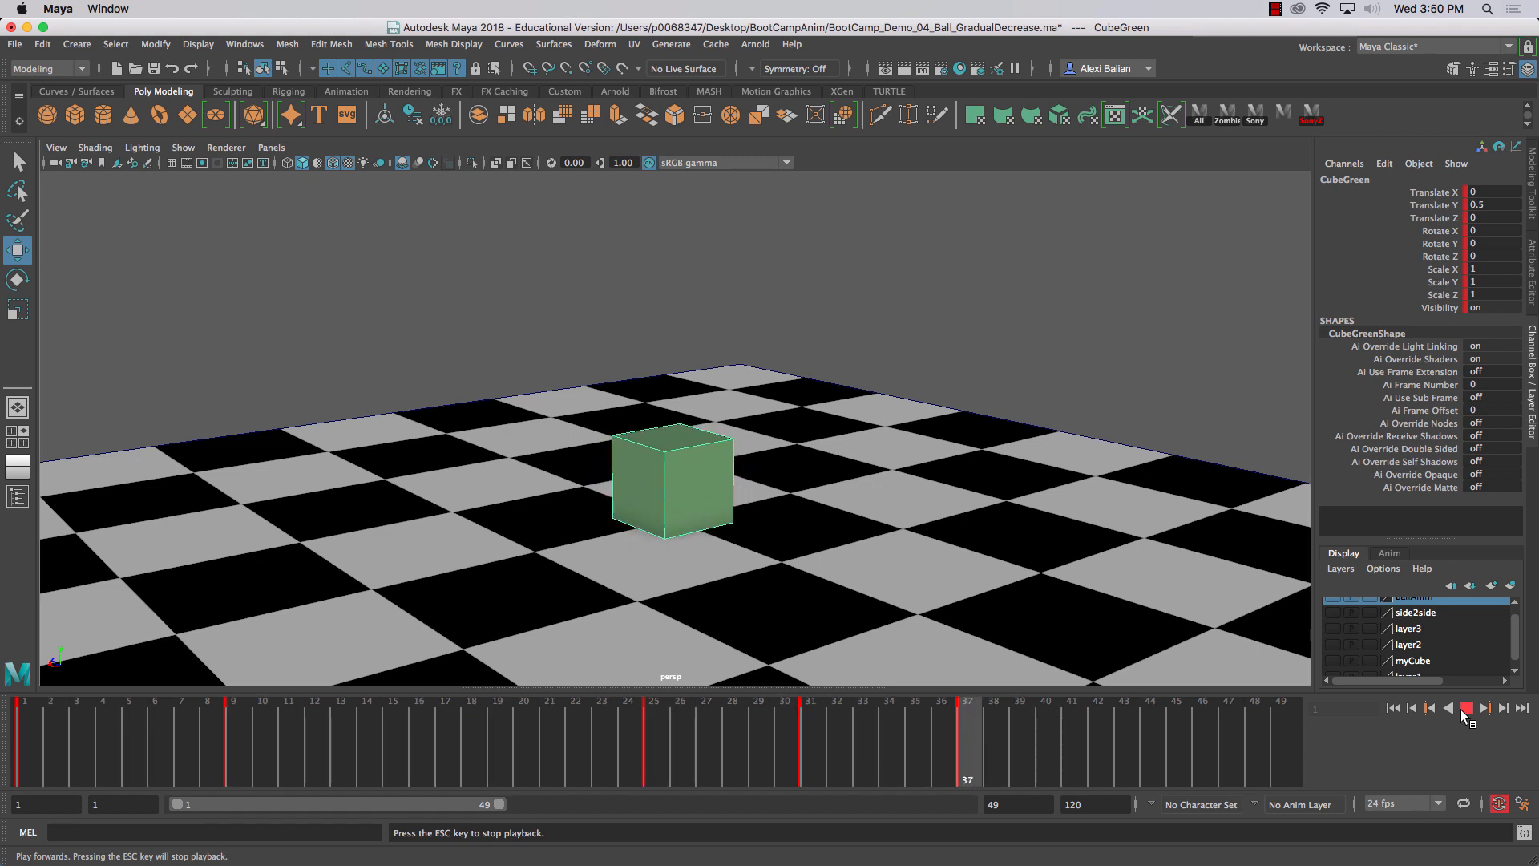
click(1460, 709)
click(816, 739)
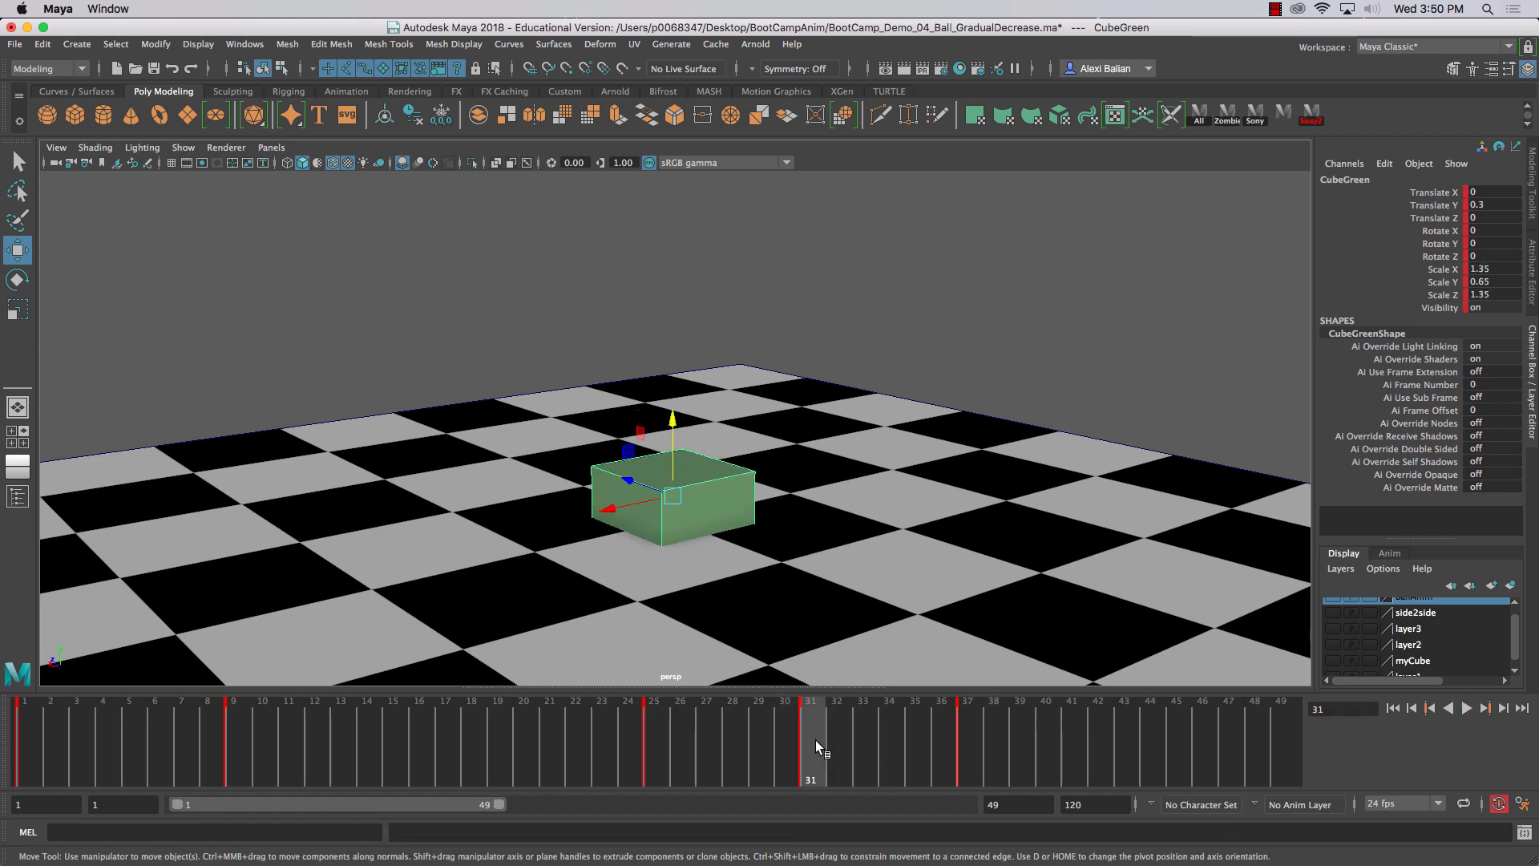
key(alt+v)
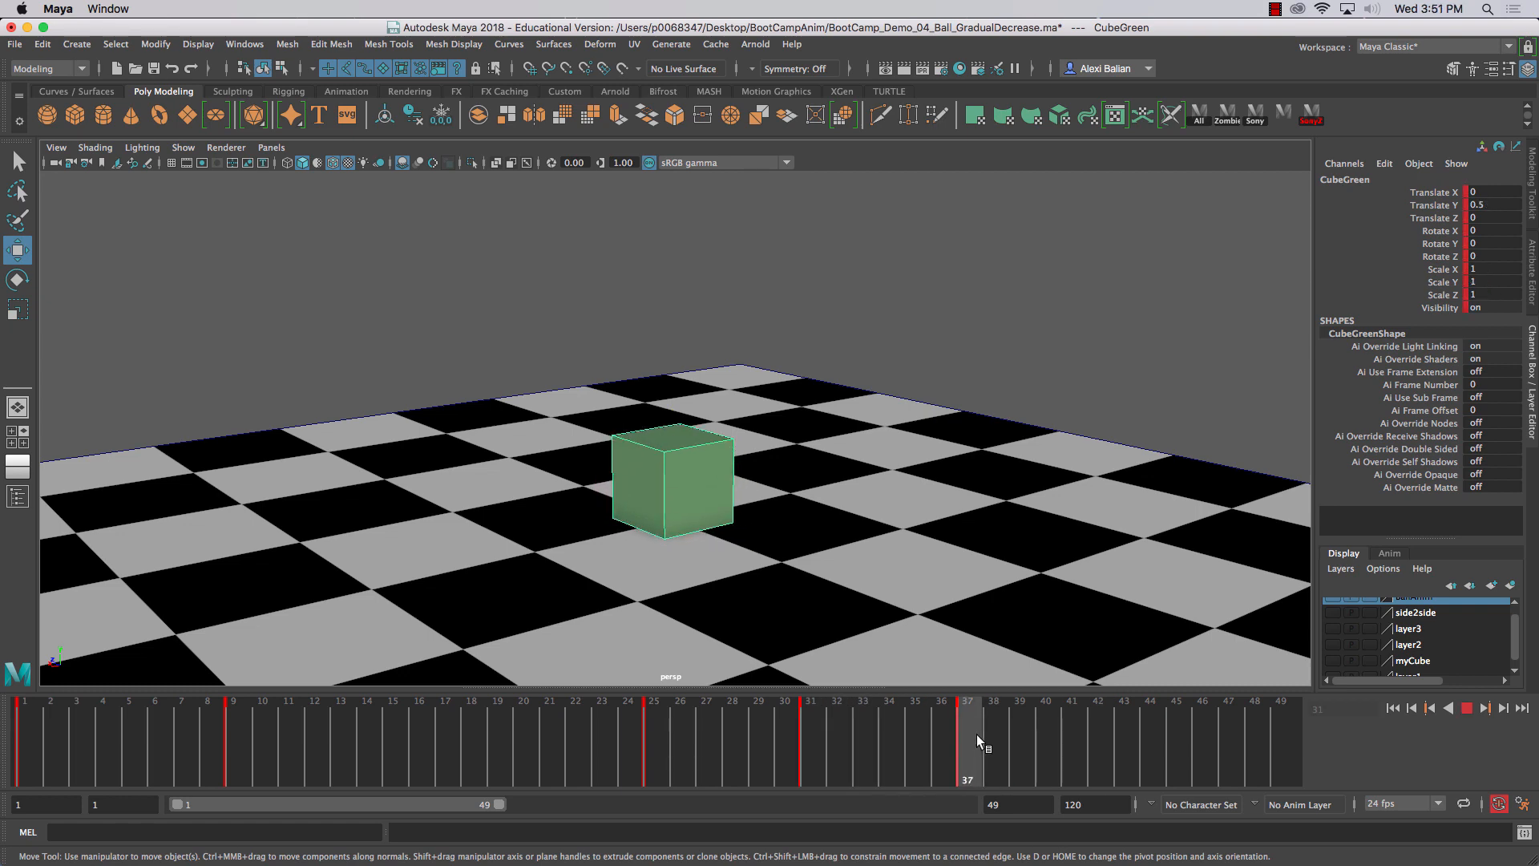
- At frame 41, stretch the green cube vertically and set its Scale Y to 2
drag(976, 734, 1081, 723)
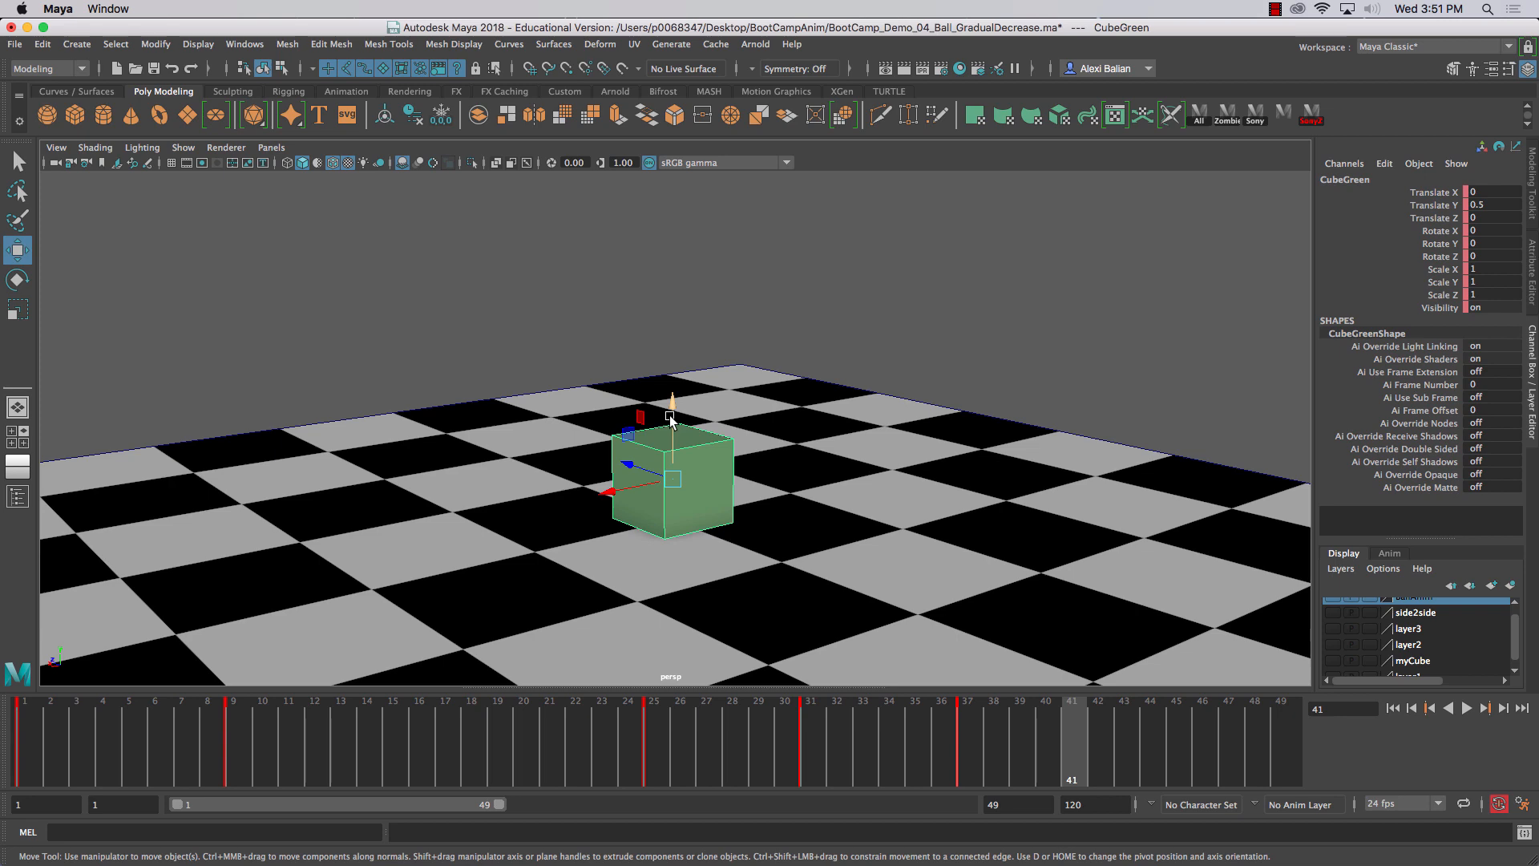
key(r)
drag(672, 410, 673, 302)
click(1503, 280)
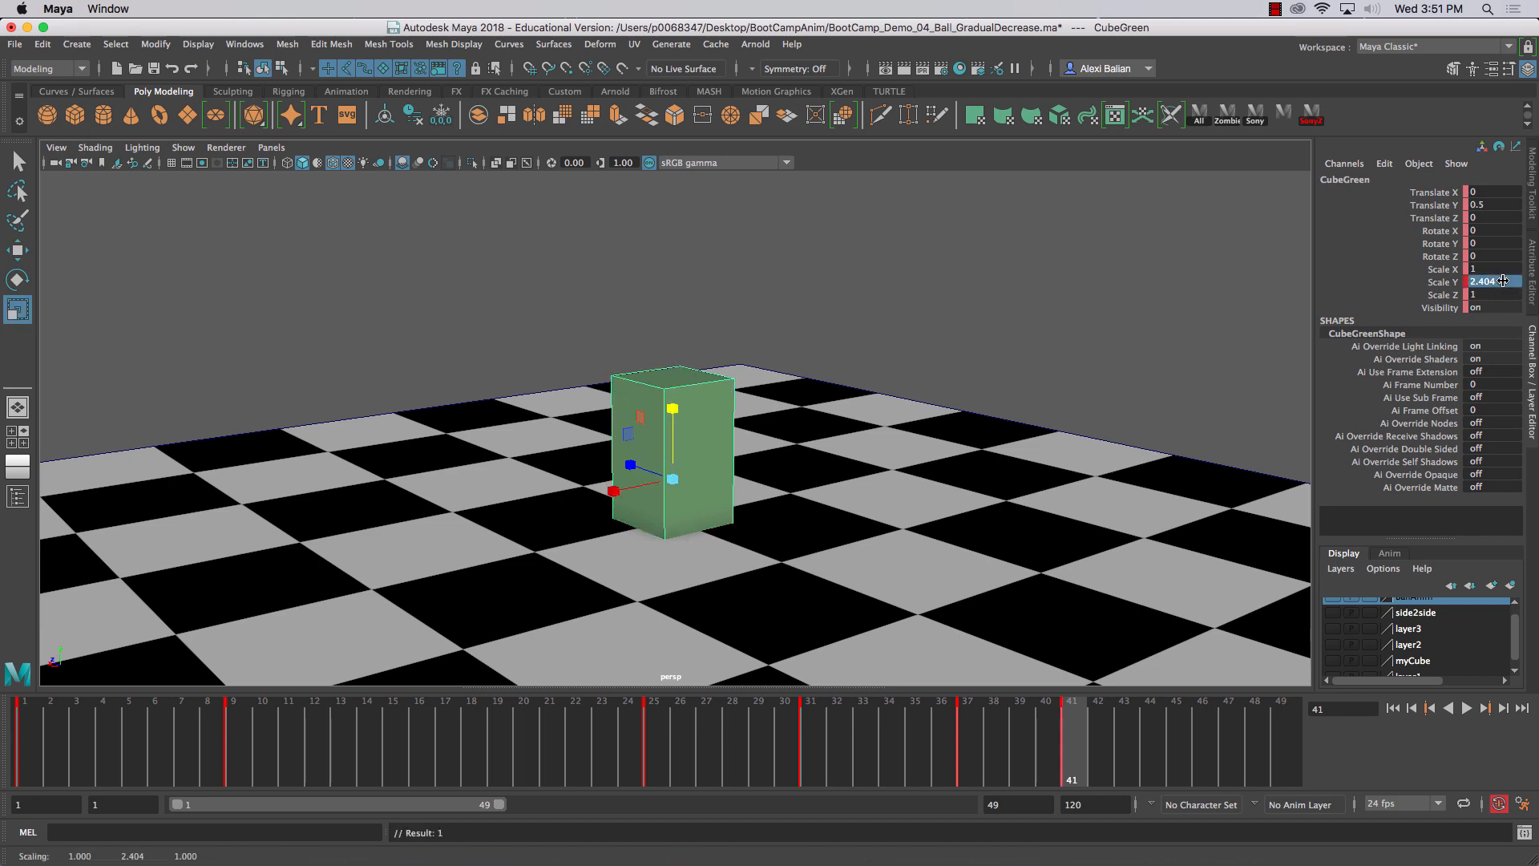
click(1502, 280)
text(2)
key(Return)
- Raise the stretched green cube at frame 41 to a Translate Y of about 0.986 so its base rests on the floor
click(1489, 295)
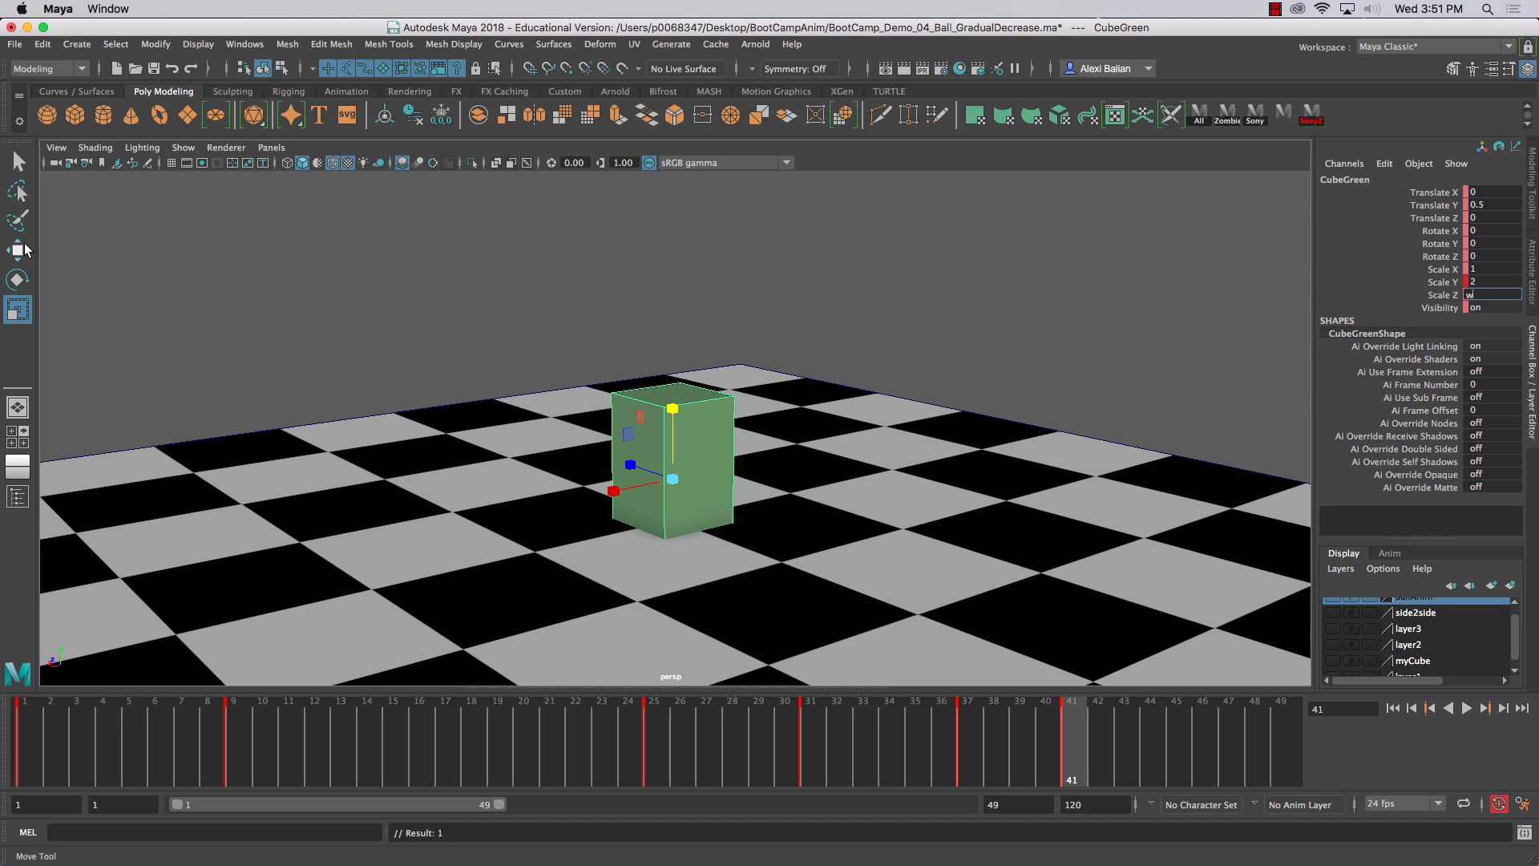
key(w)
drag(673, 411, 667, 381)
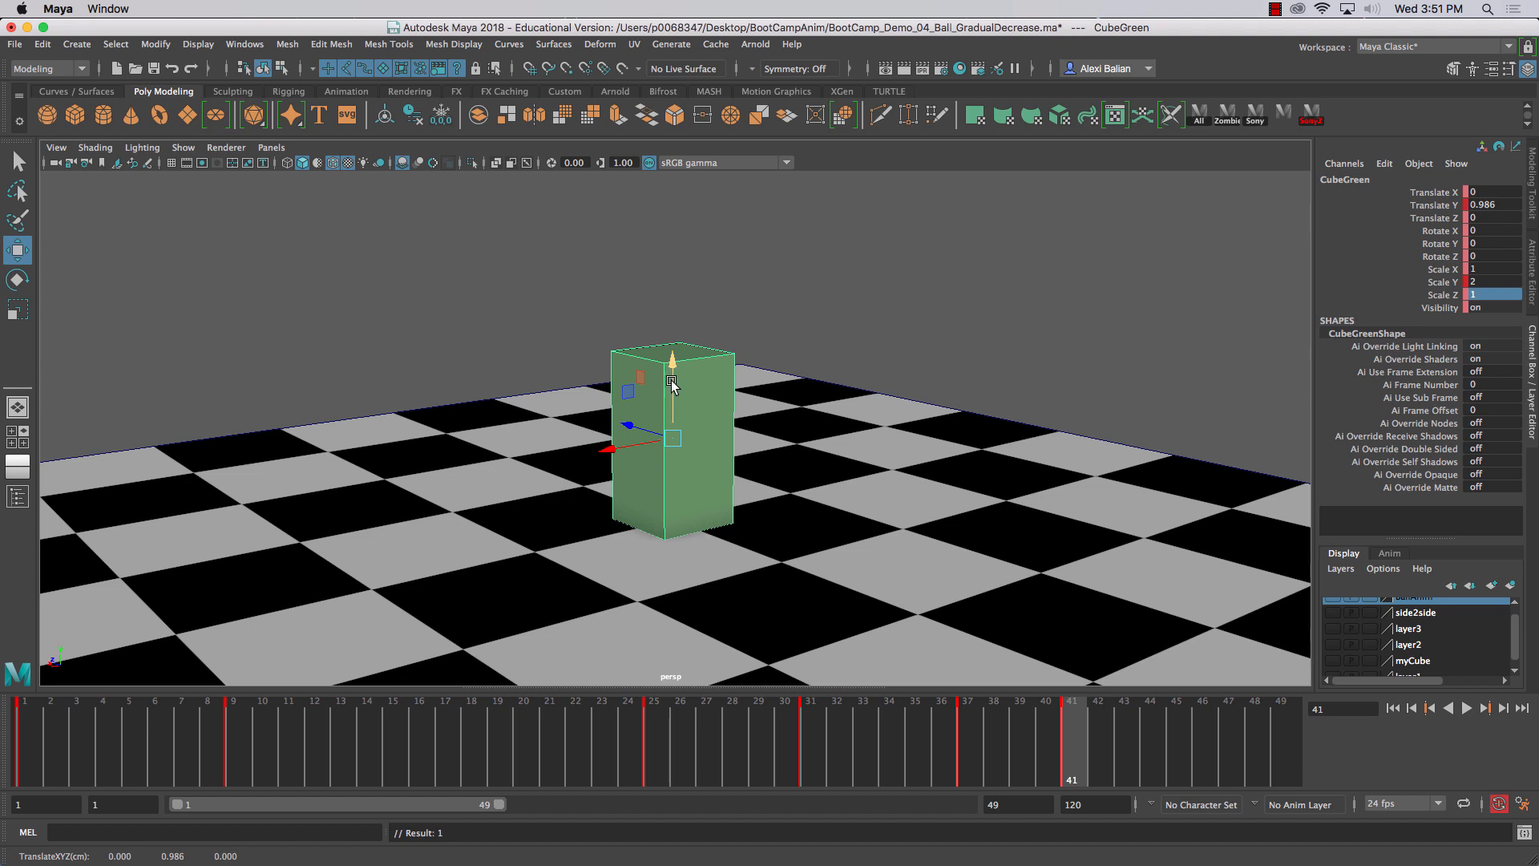
- Step back and forth between frames 37 and 41, comparing the green cube's default and stretched poses and its Translate Y
click(963, 738)
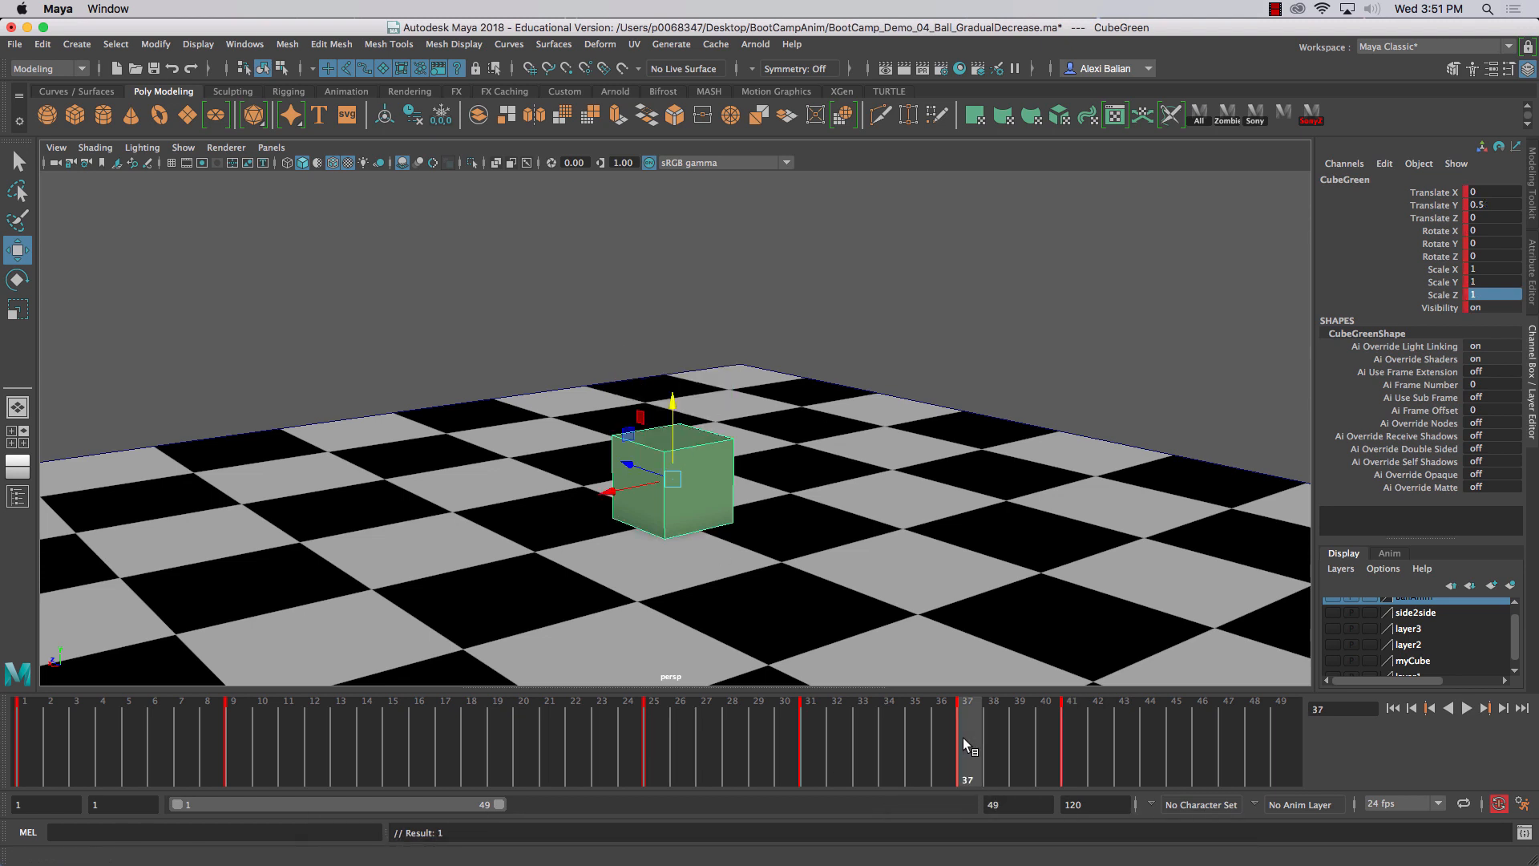
key(period)
key(comma)
key(period)
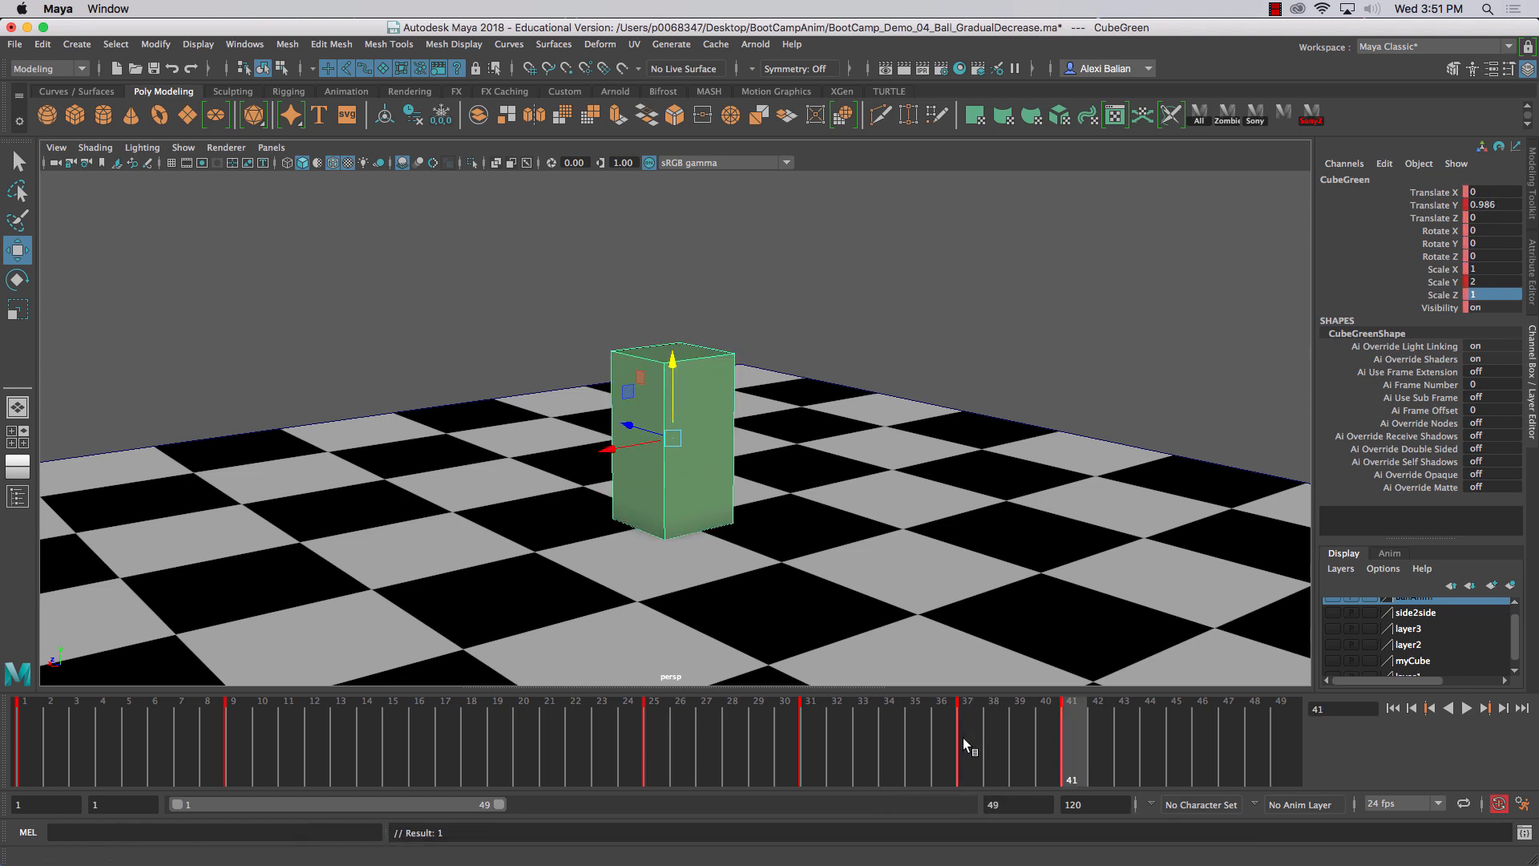
key(comma)
key(period)
key(comma)
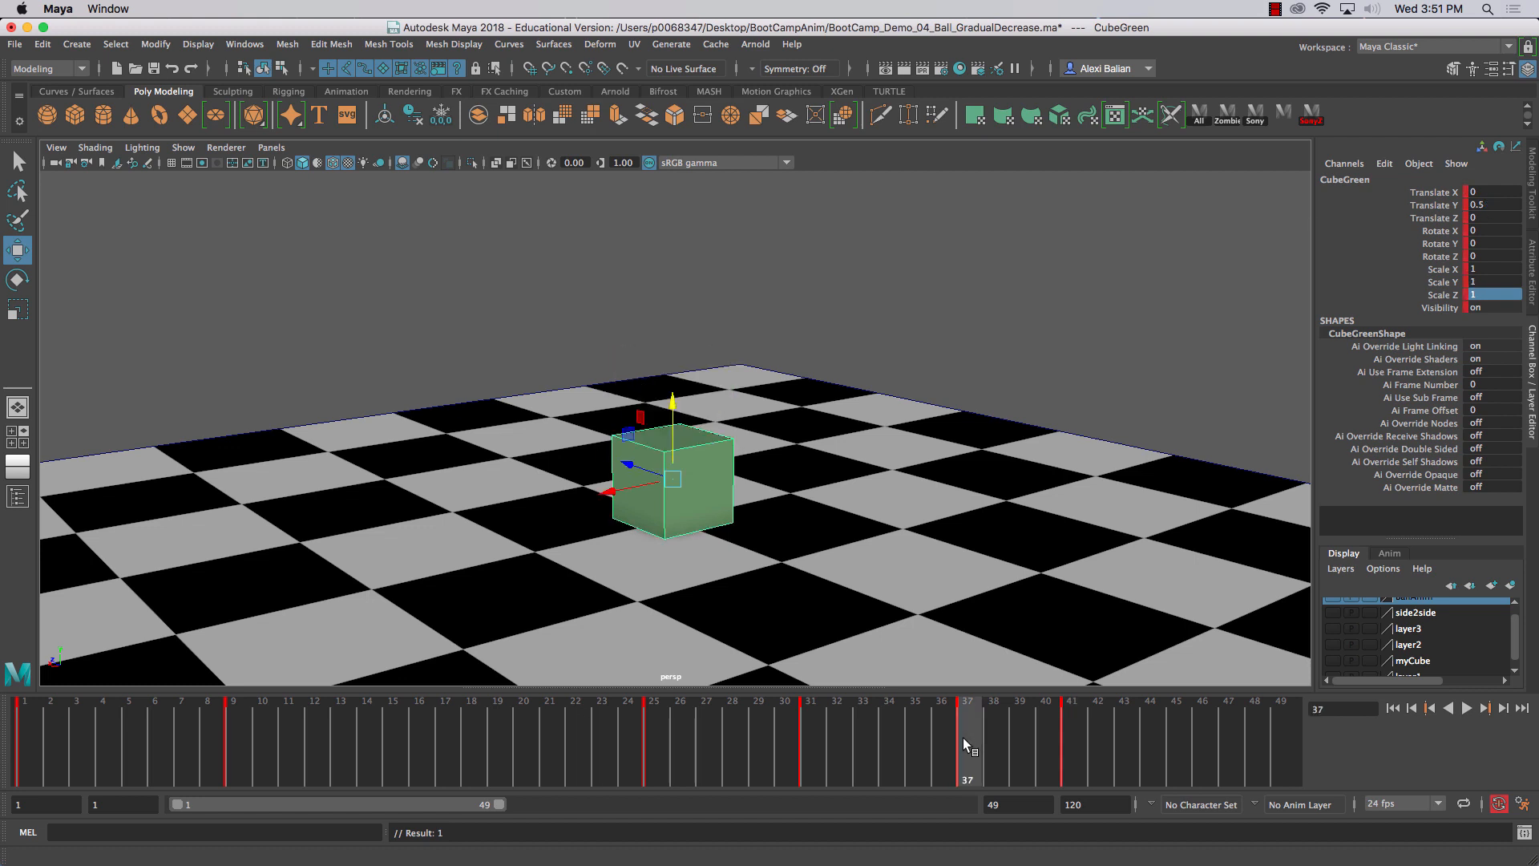
key(period)
key(comma)
key(period)
key(comma)
key(period)
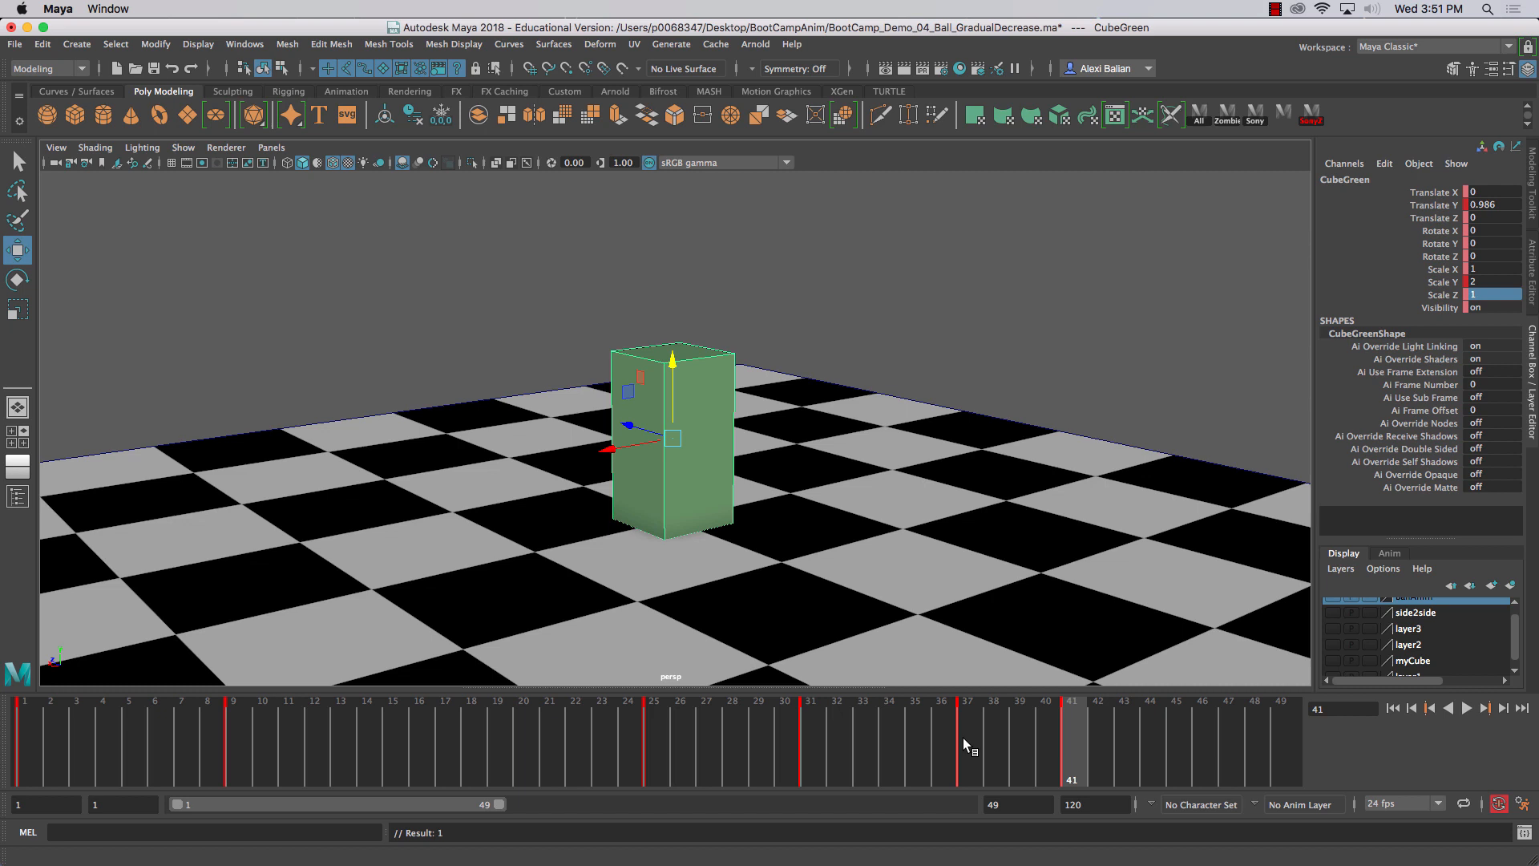
click(970, 746)
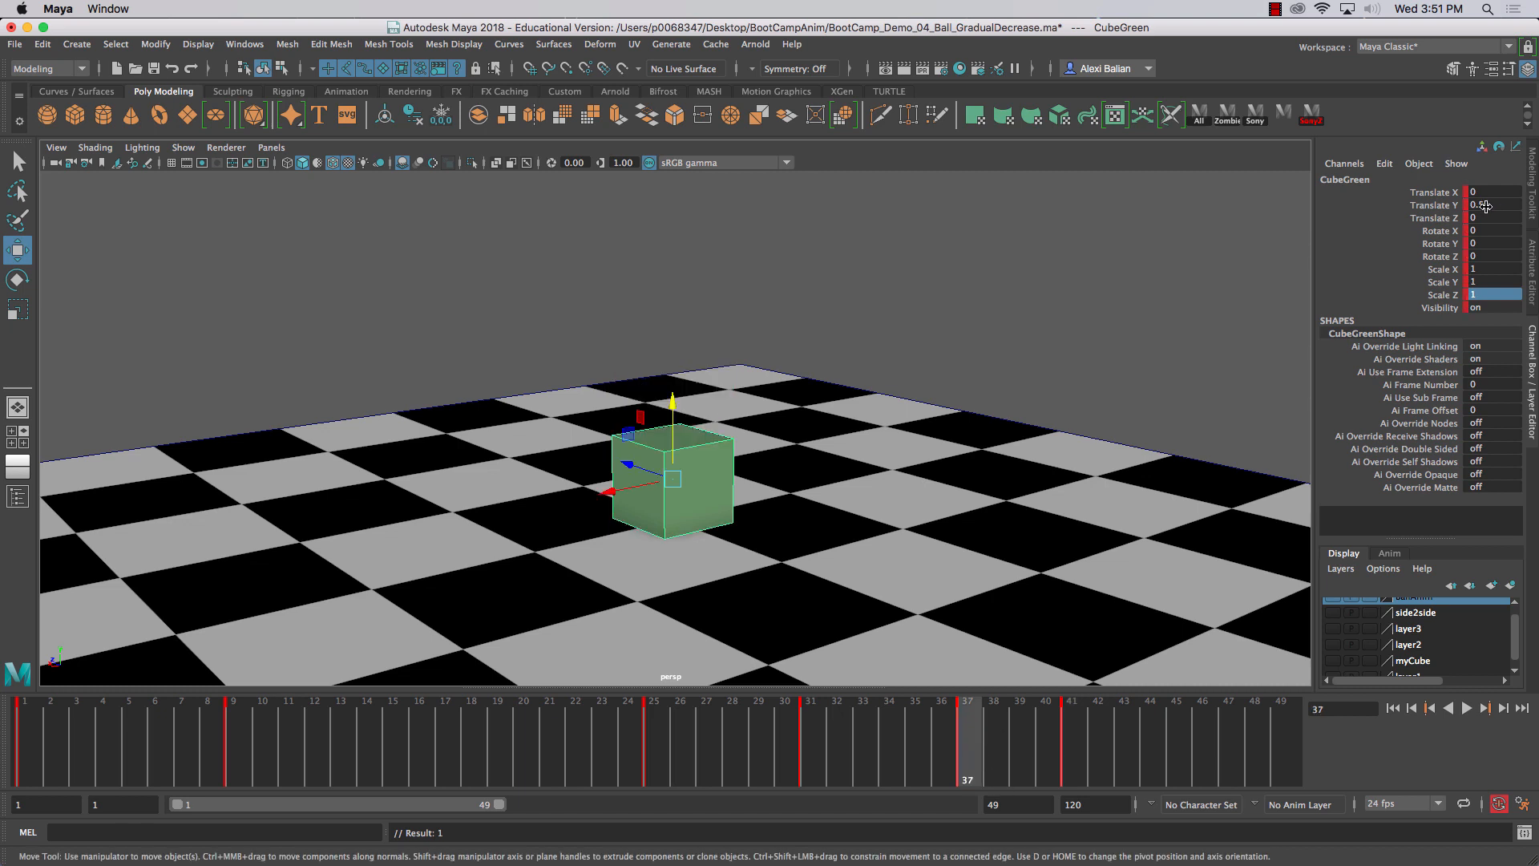
click(1074, 732)
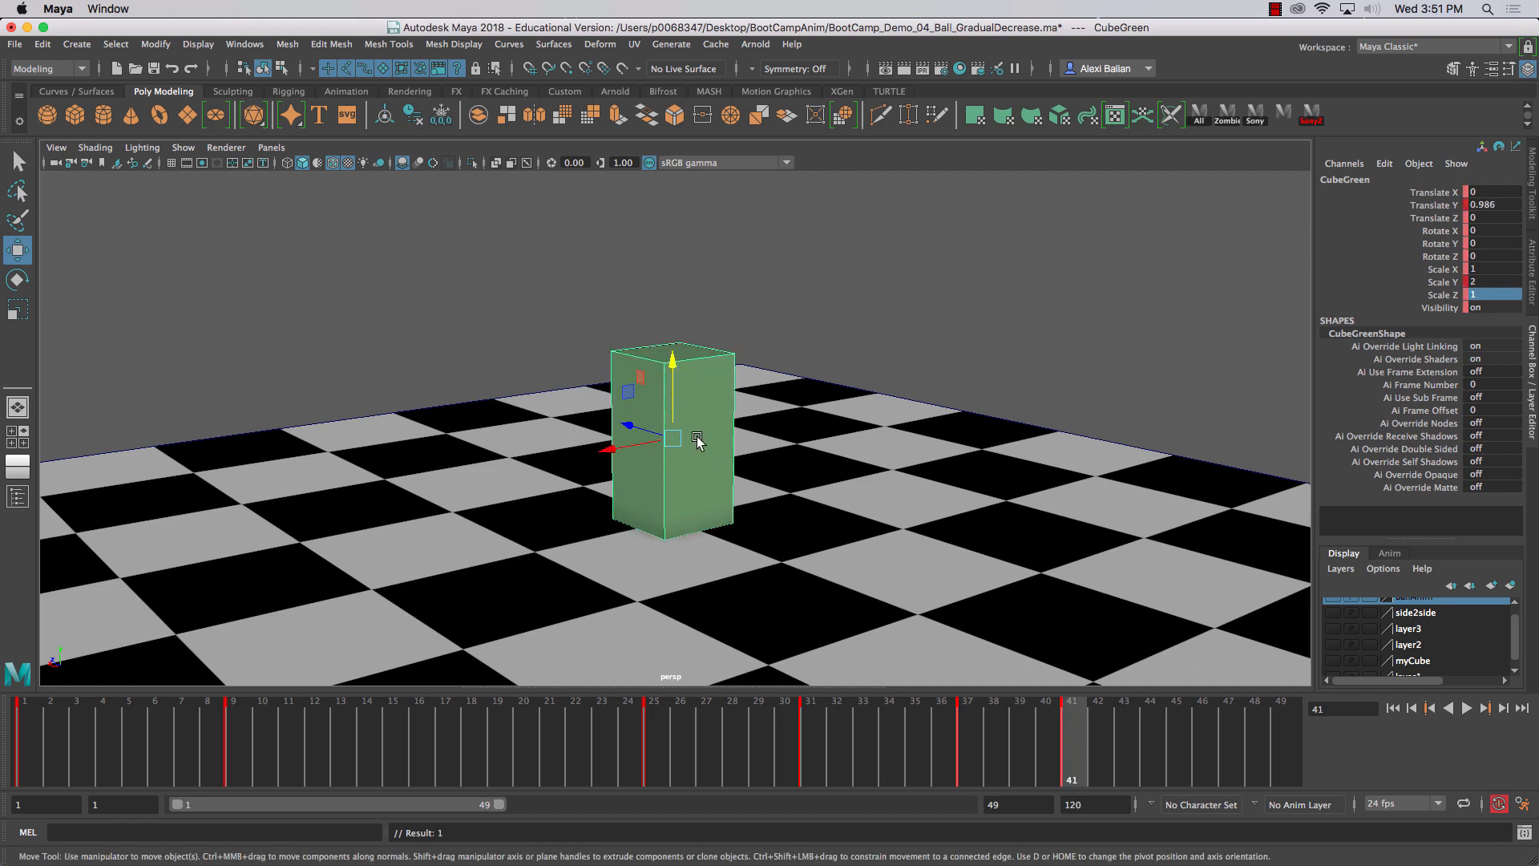
- Examine the green cube's contact with the floor at frames 37 and 41 from a floor-level side view
alt+drag(513, 428, 579, 410)
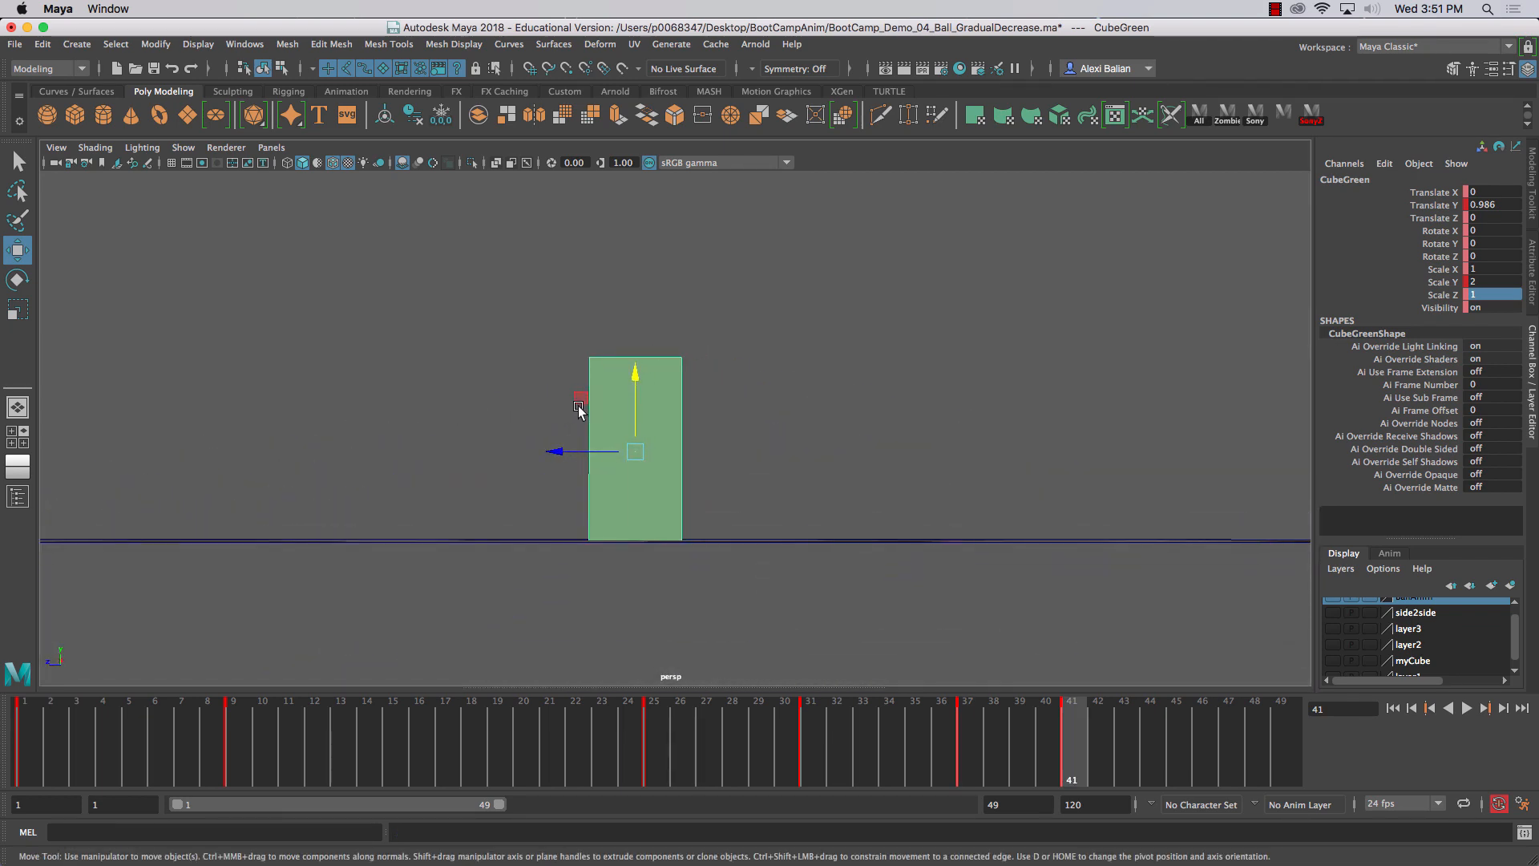
key(comma)
key(period)
key(comma)
key(period)
alt+drag(579, 407, 521, 421)
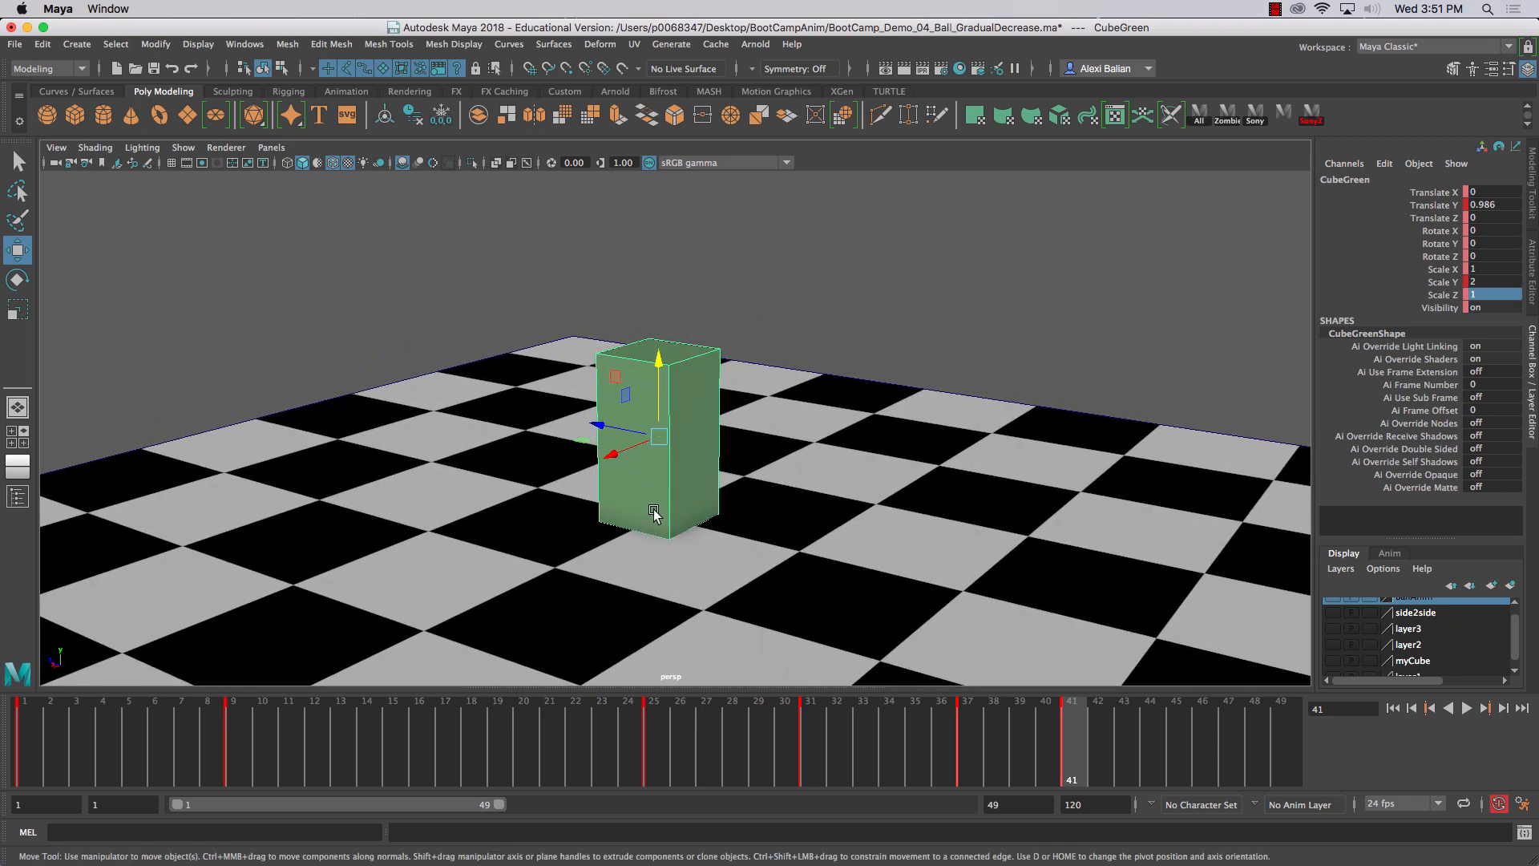
key(comma)
- Keyframe the stretched green cube at frame 44 and raise it out of view to a Translate Y of about 5.391
drag(1006, 736, 1067, 724)
click(1151, 738)
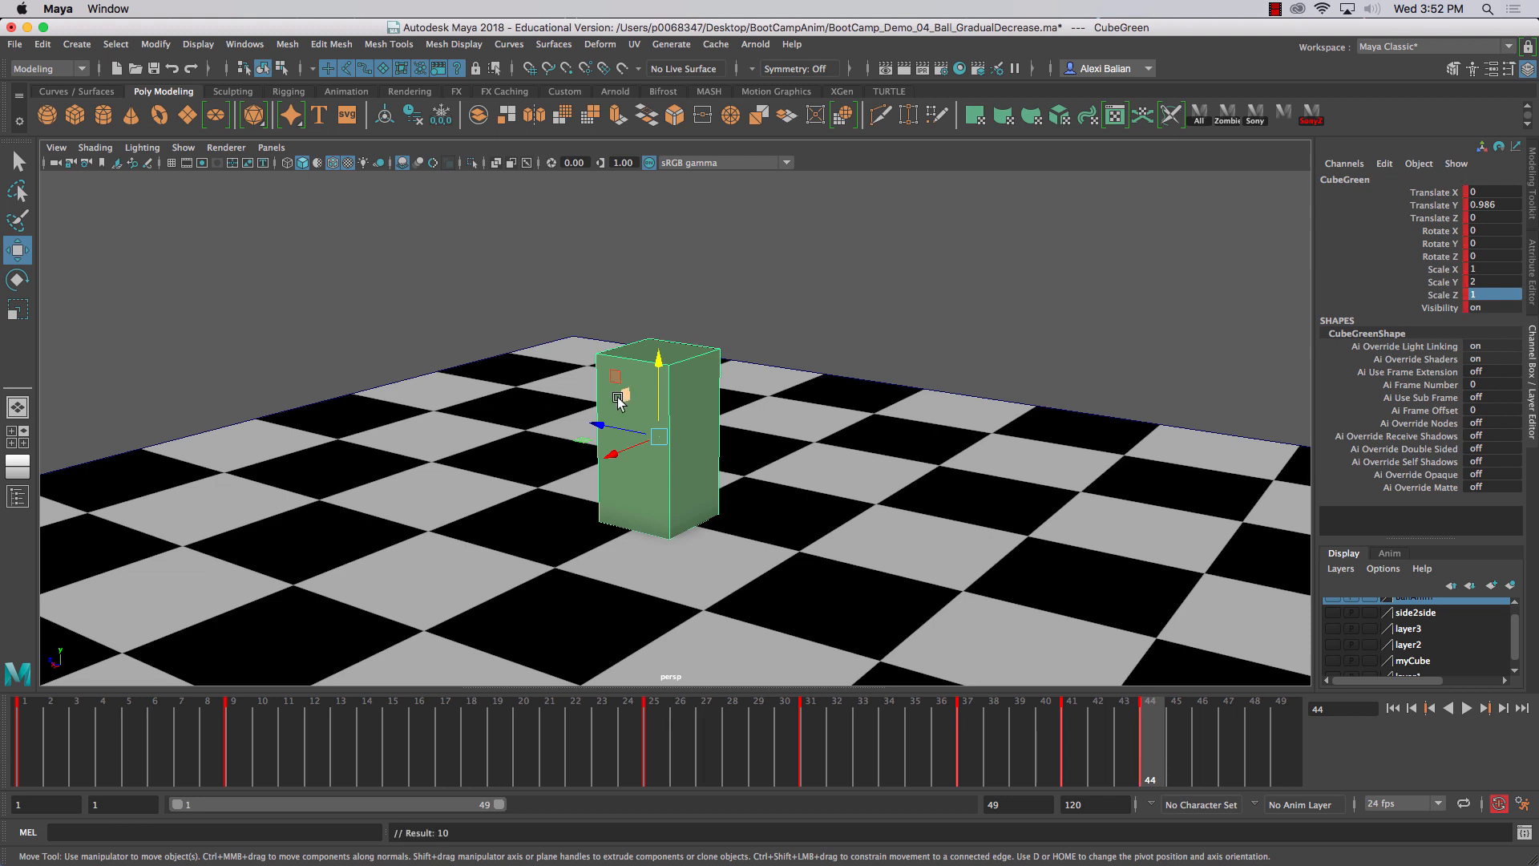
drag(658, 377, 660, 2)
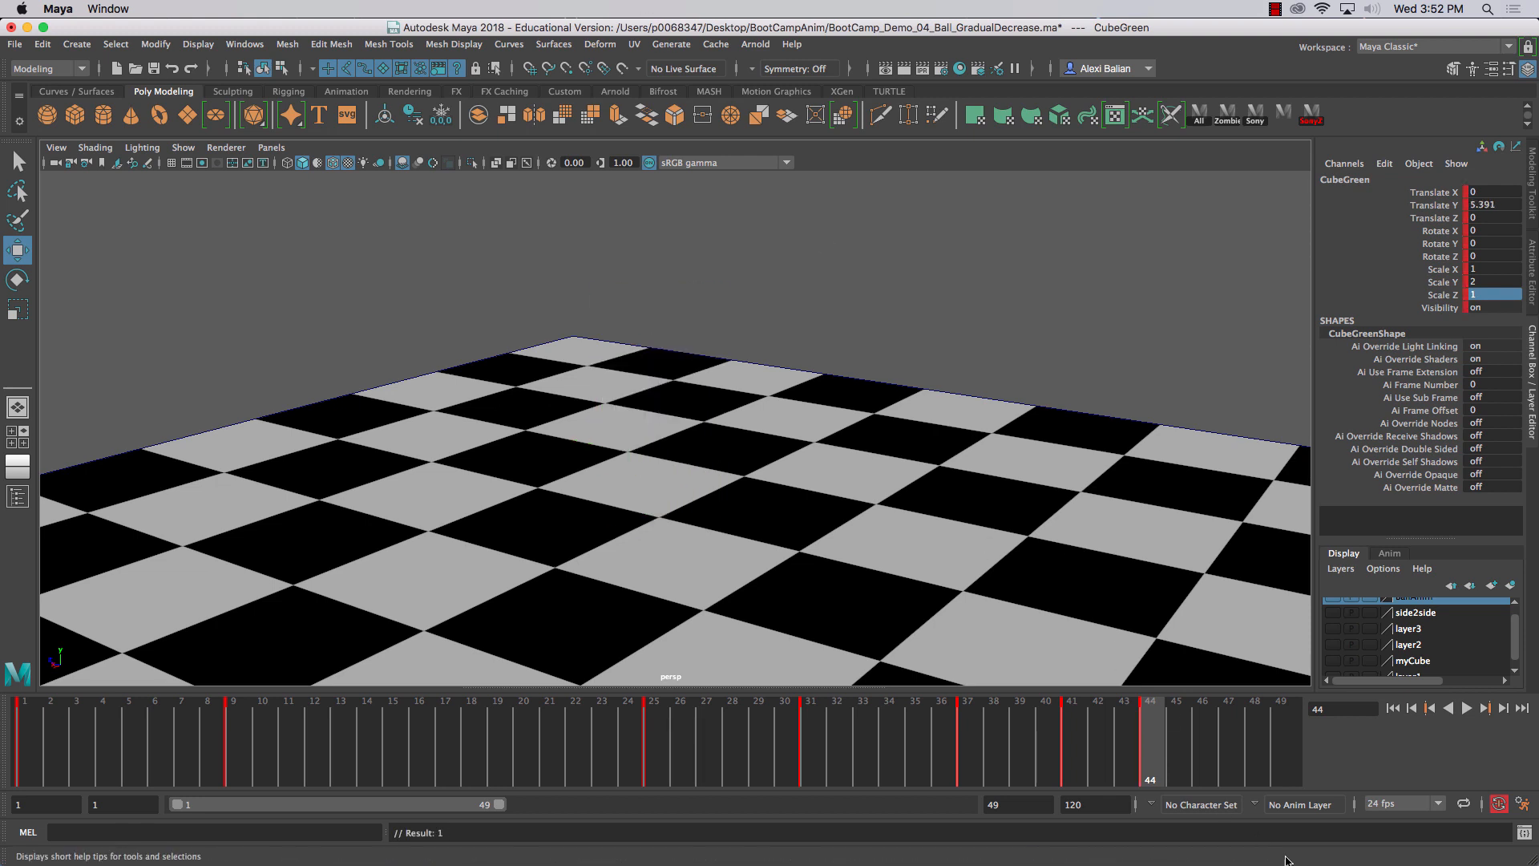
- Play the take-off animation from the first frame and stop the playback partway
click(1392, 707)
click(1465, 709)
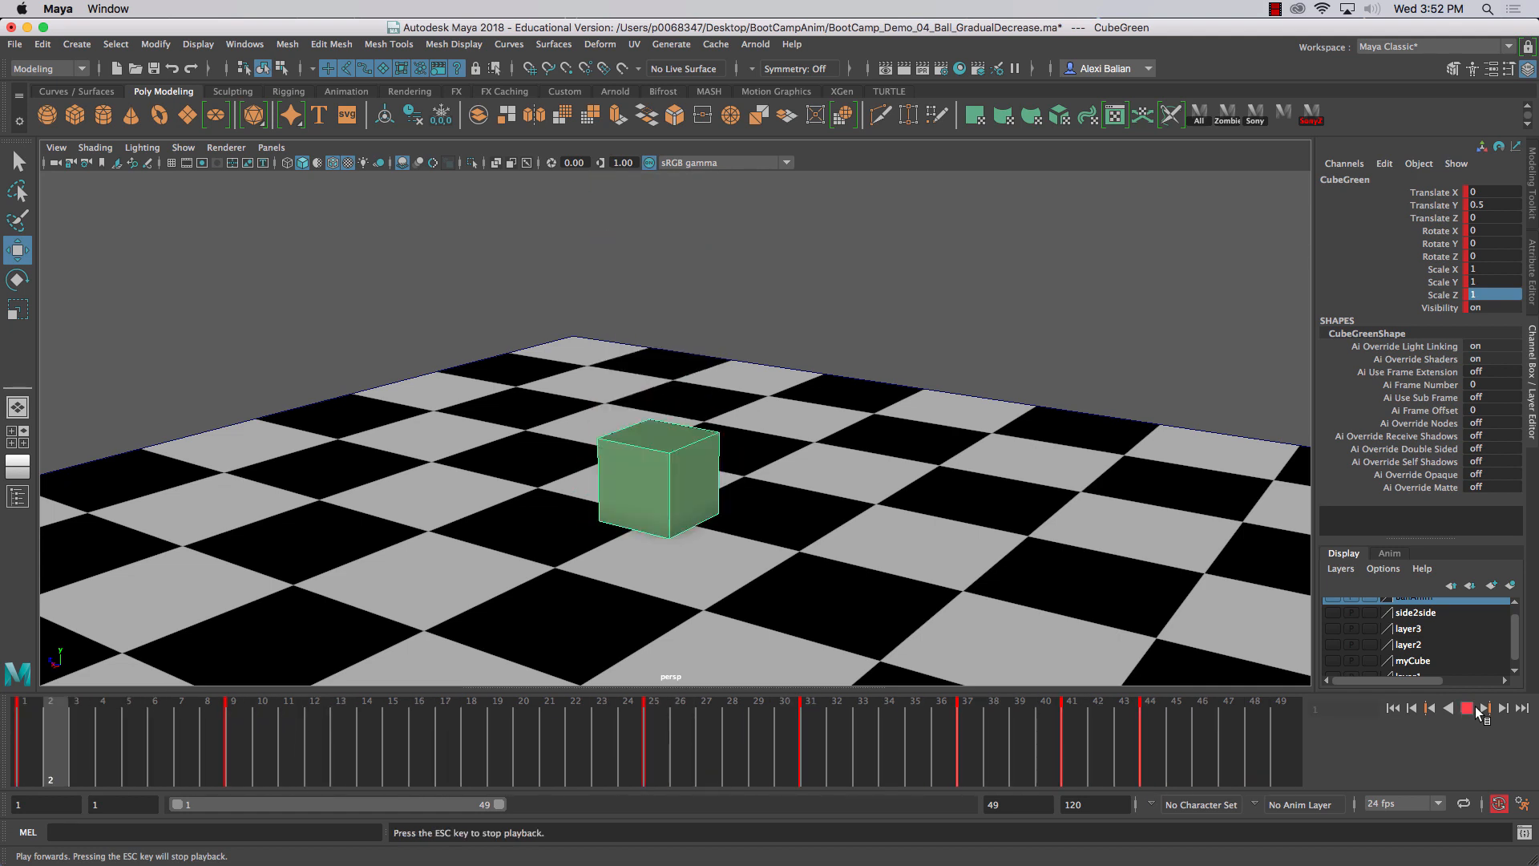
click(1478, 708)
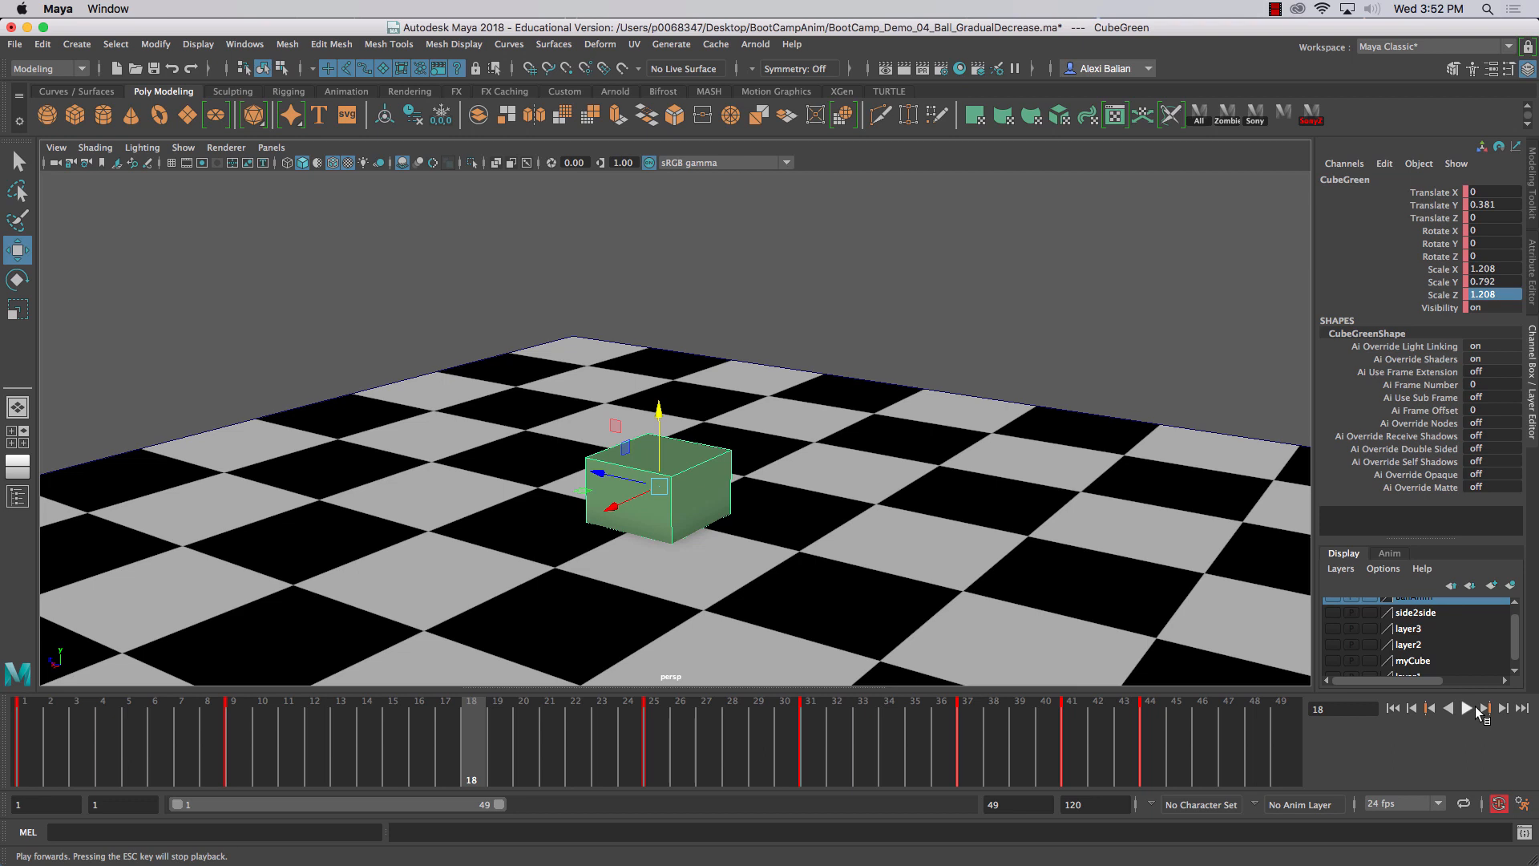
- Save the time slider preferences with playback looping set to Once, and play the animation from frame 1 with nothing selected
click(1522, 803)
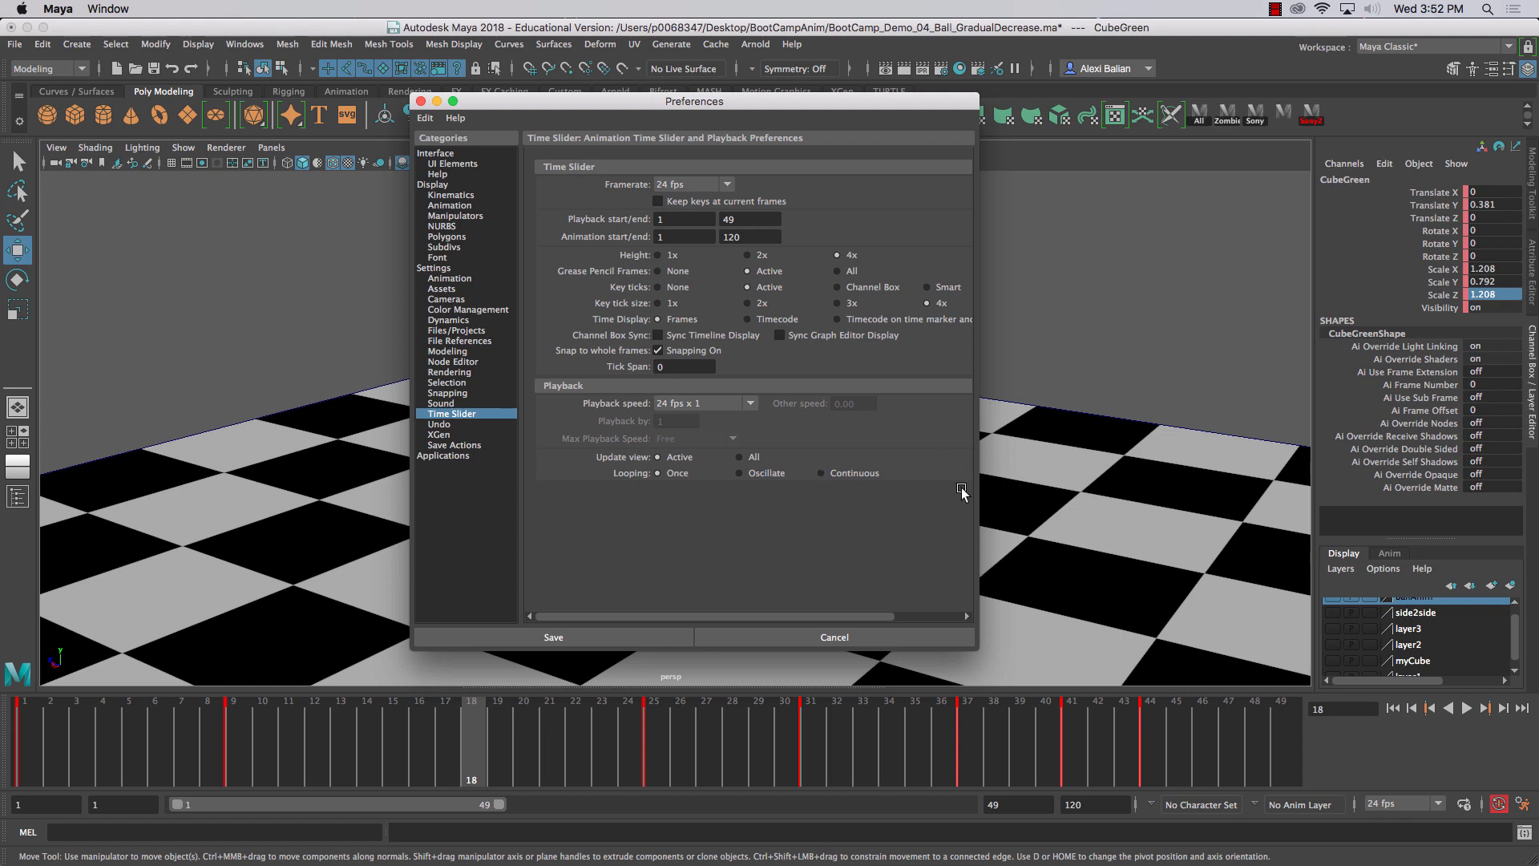
click(548, 636)
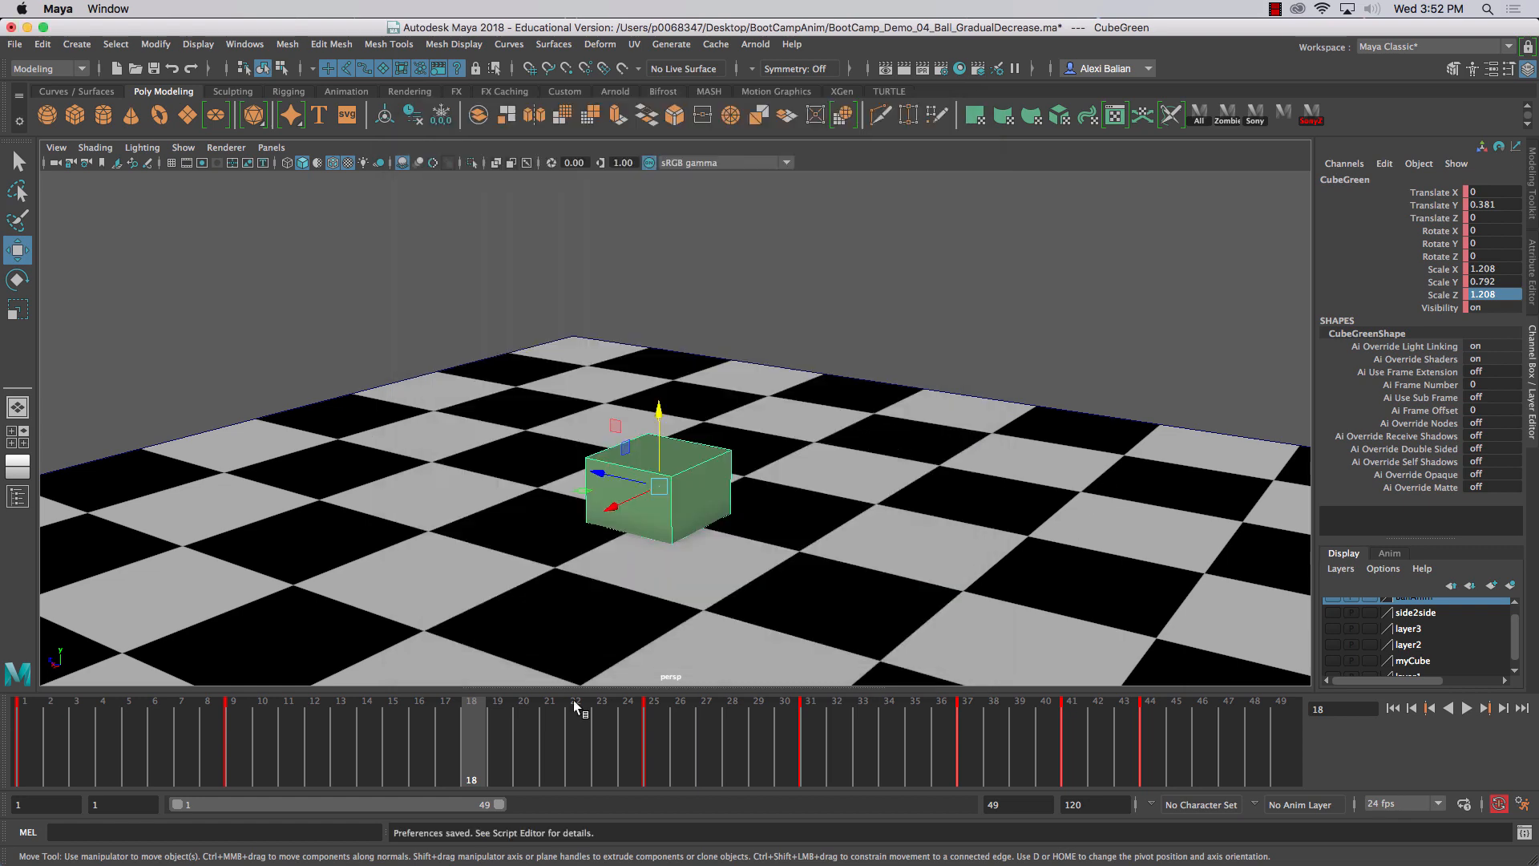
drag(579, 752, 24, 753)
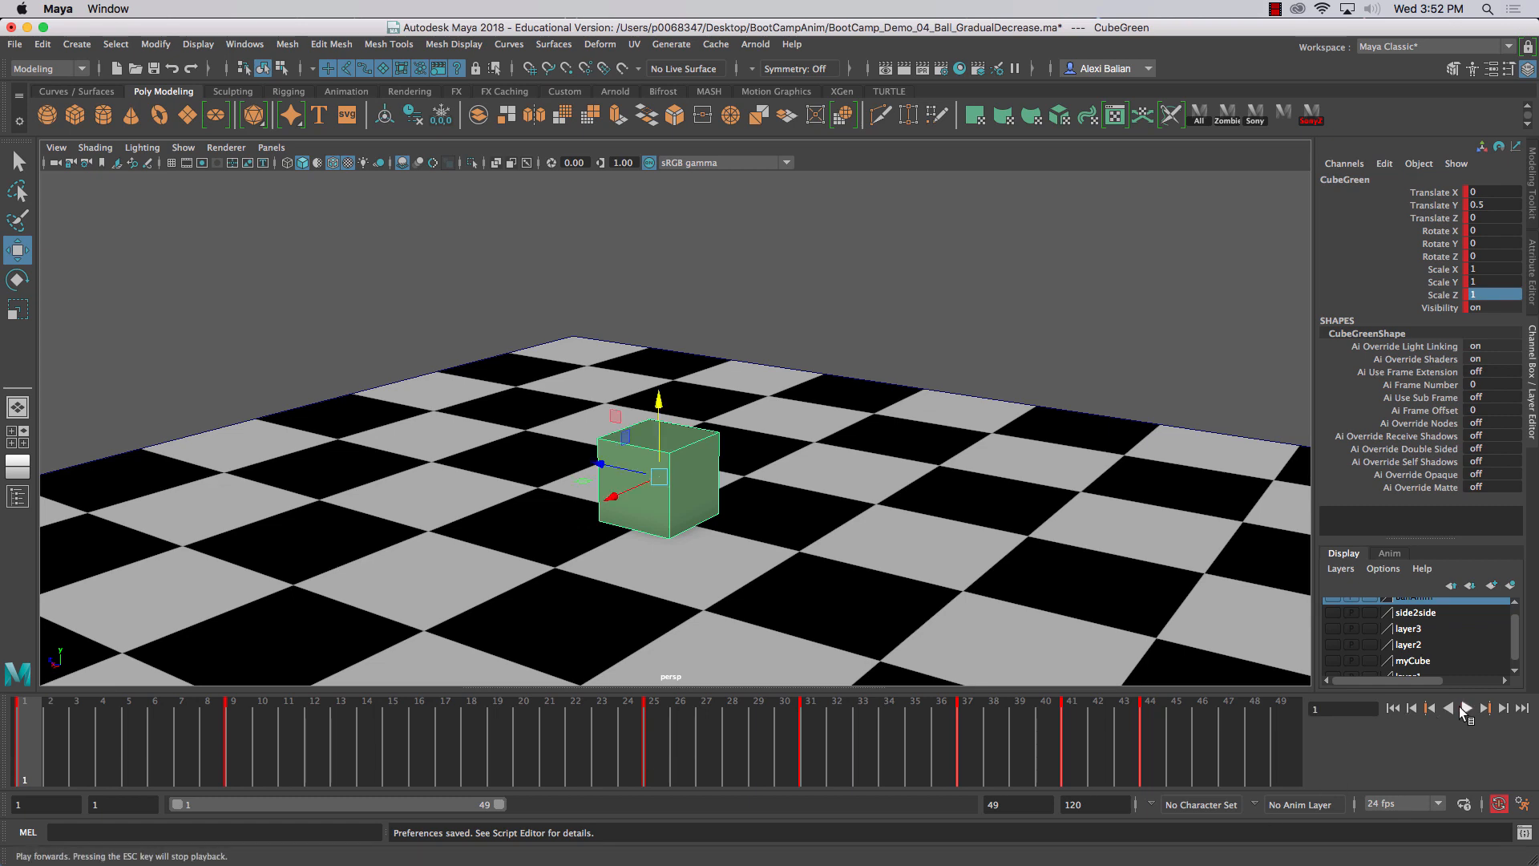
click(1001, 361)
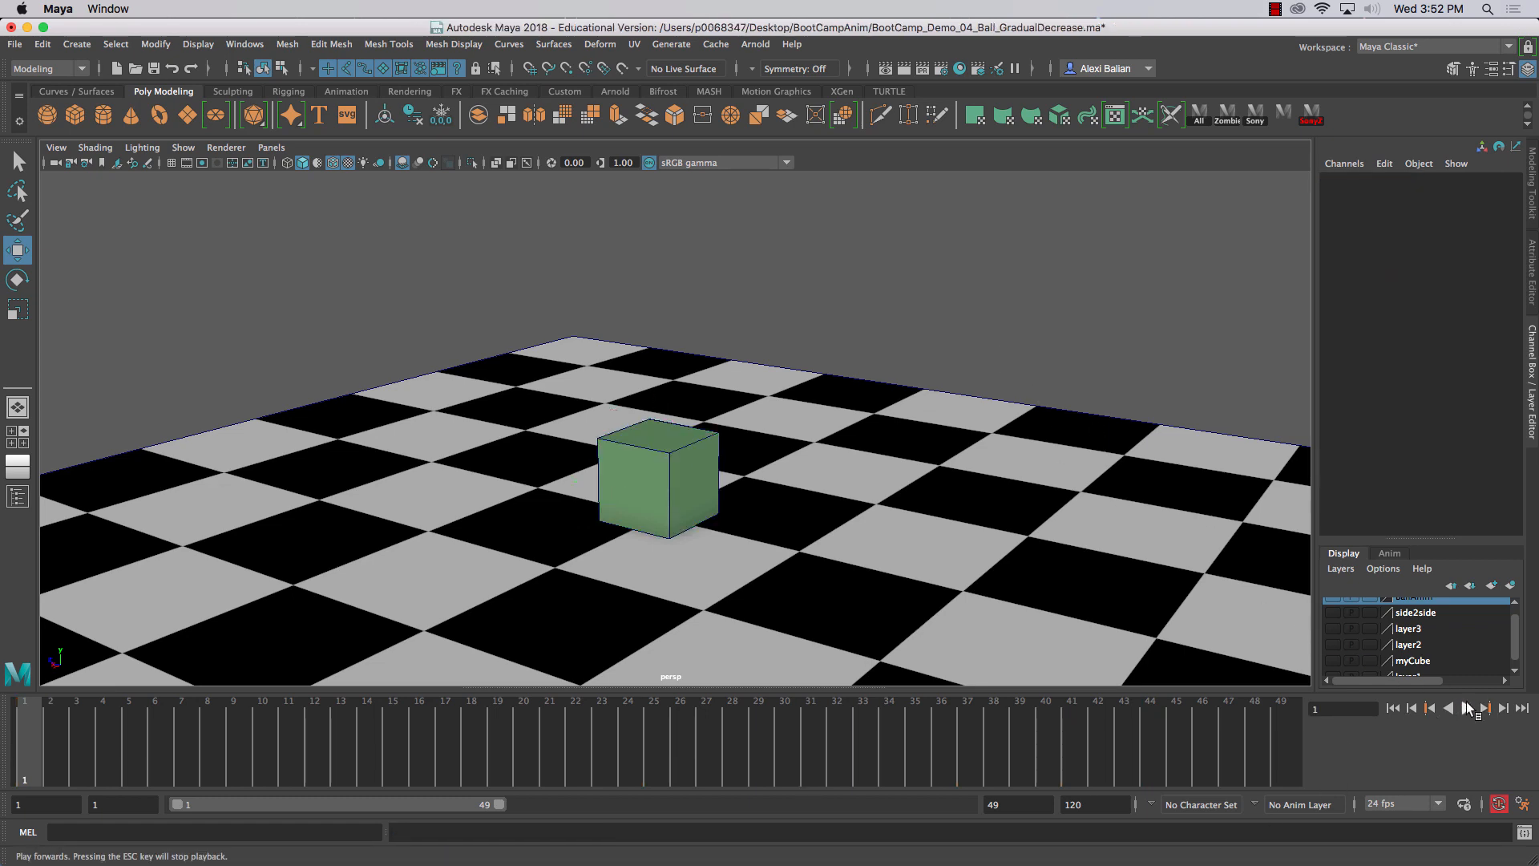
click(1467, 708)
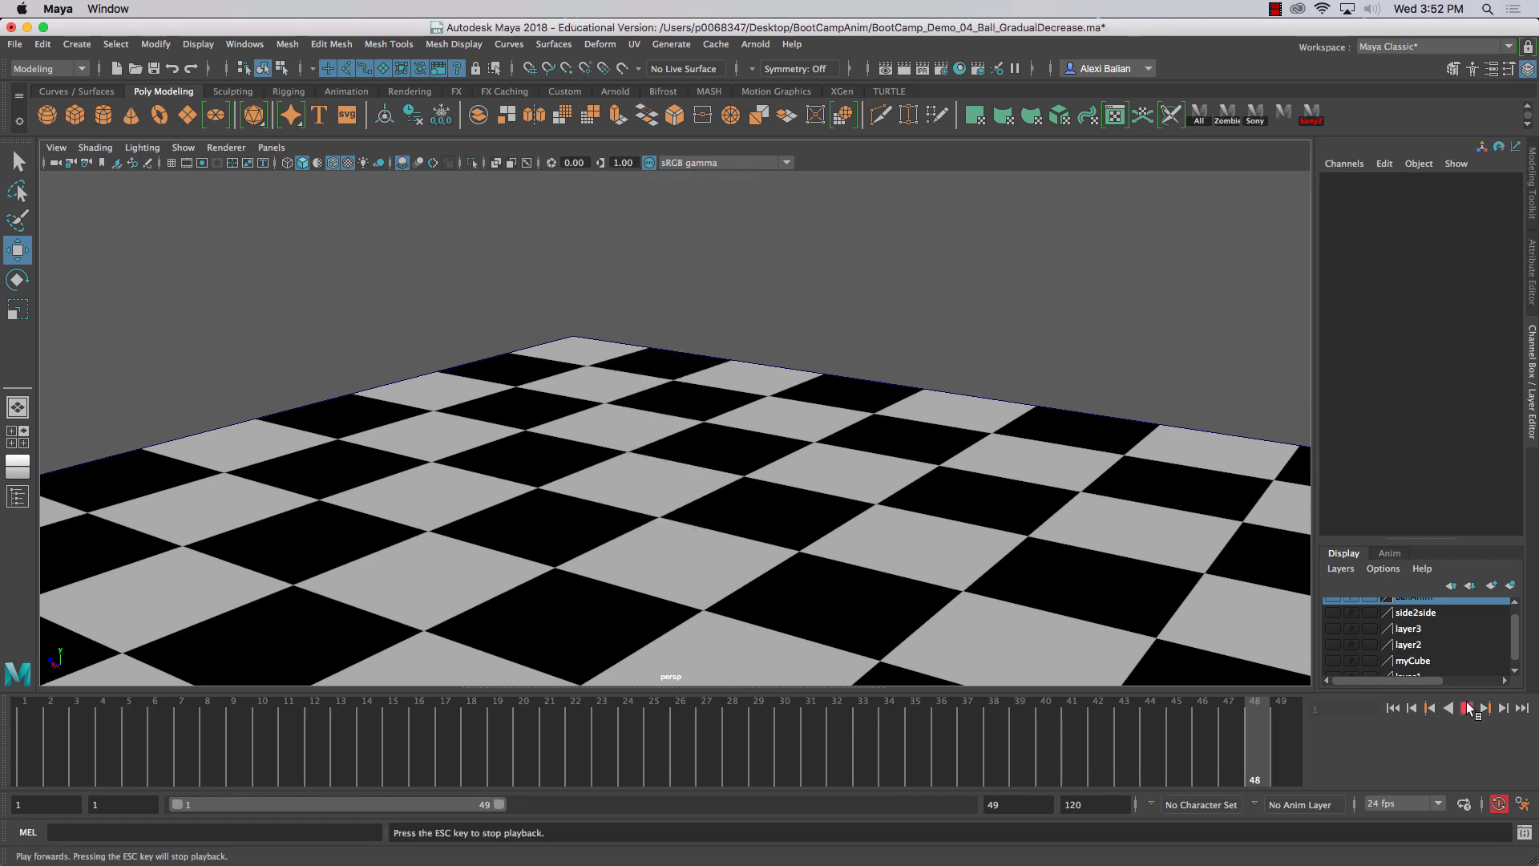
- Playblast the animation to a movie file named RocketTakeOFF_Demo_01
right_click(522, 732)
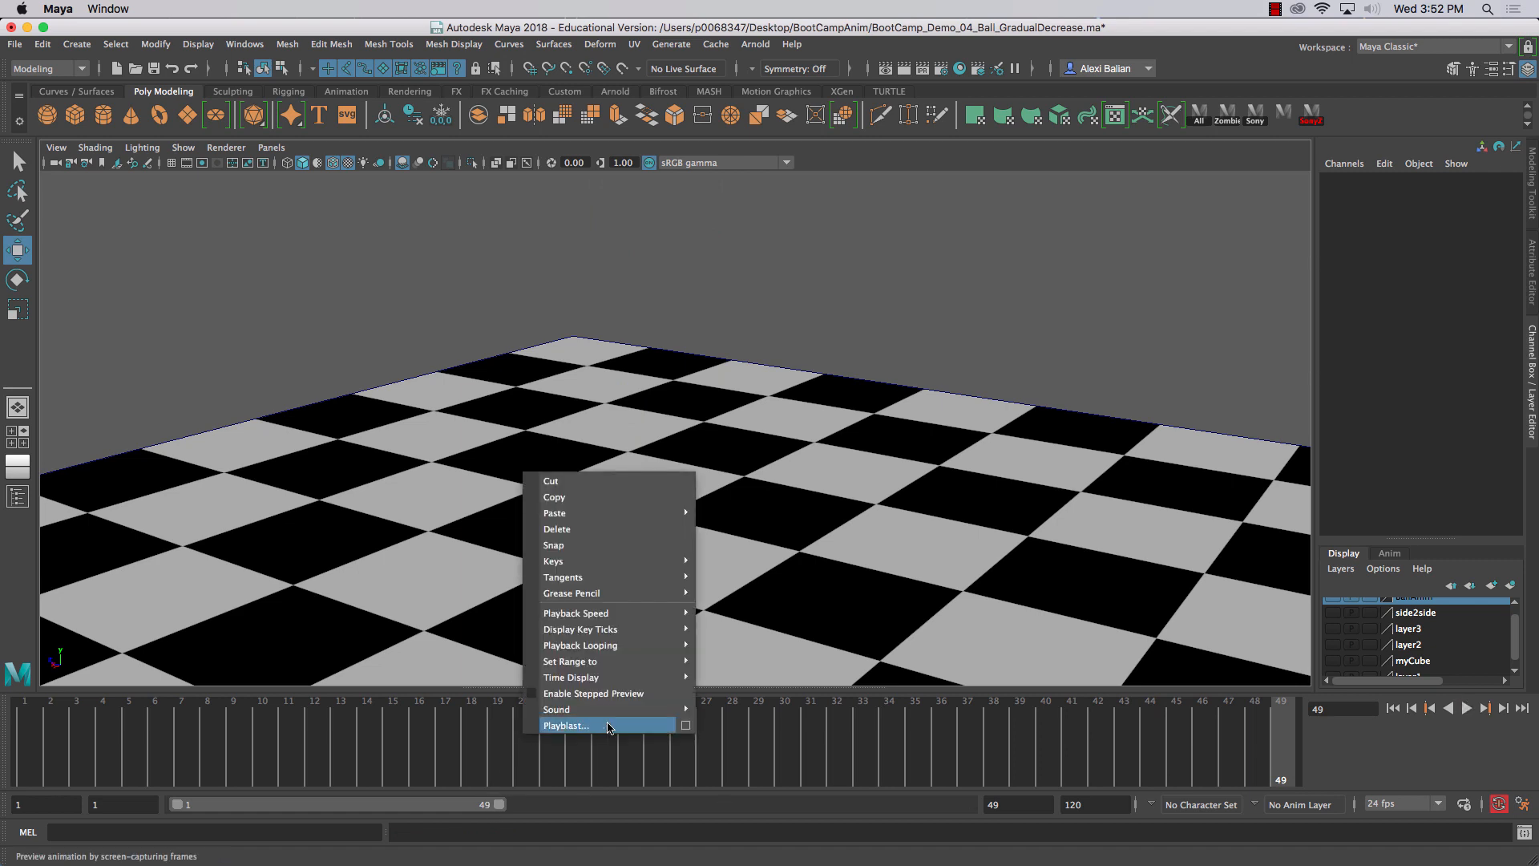
click(685, 726)
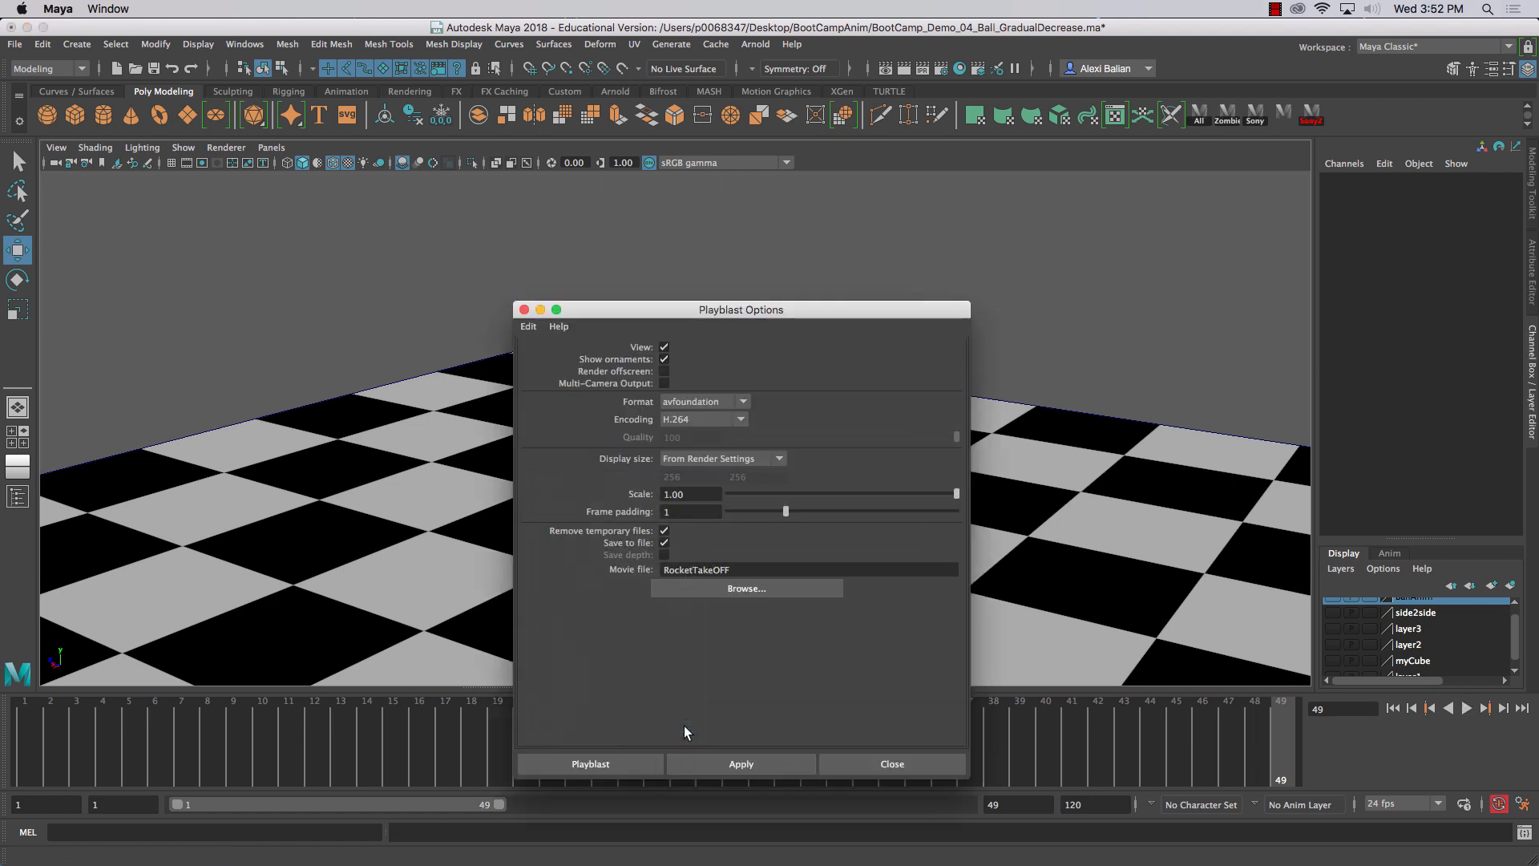
click(734, 567)
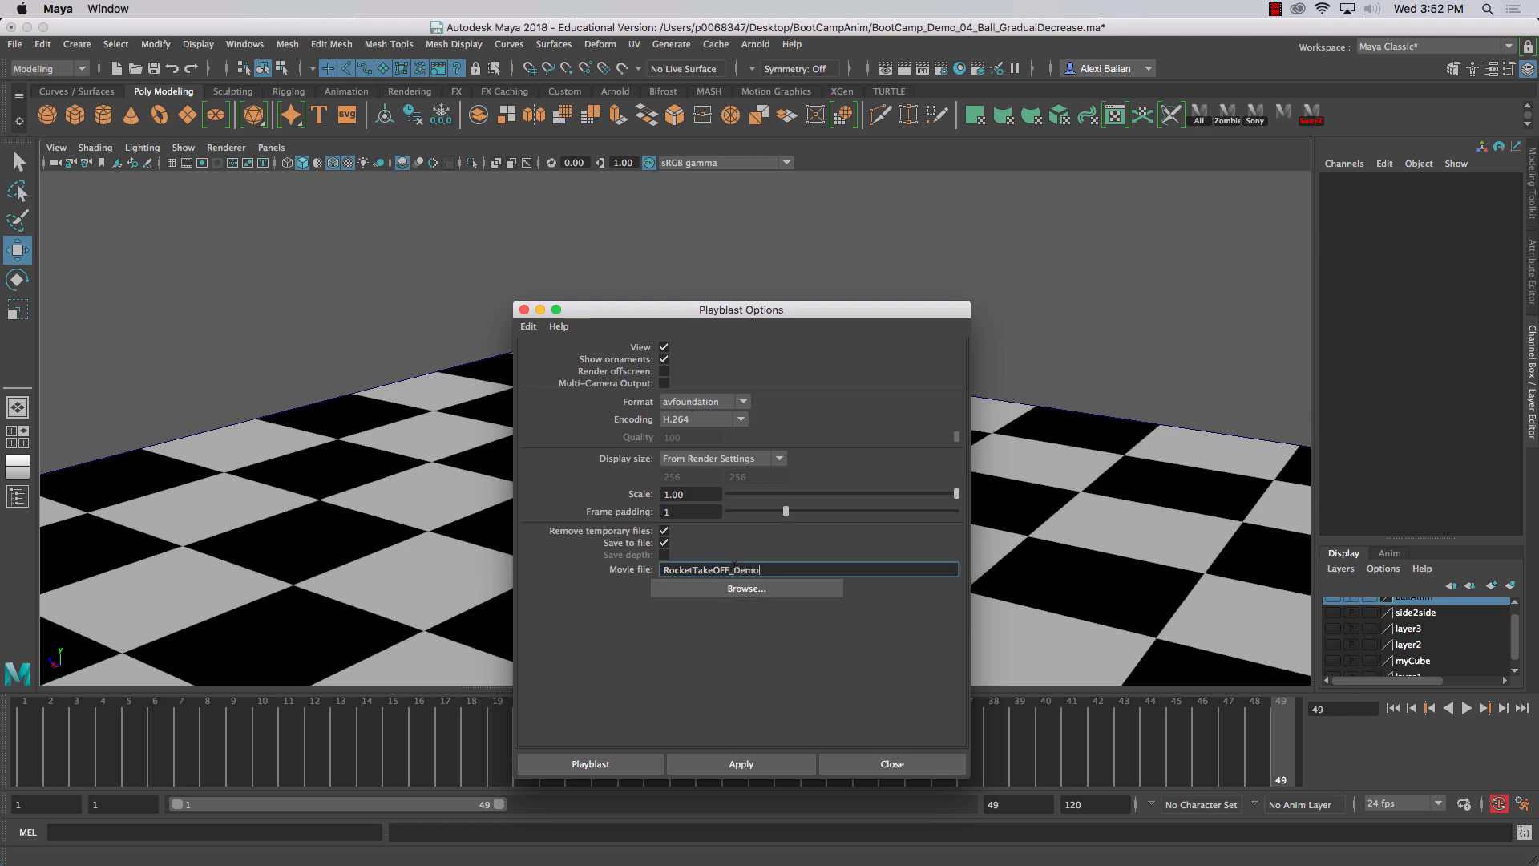
text(_Demo_01)
click(748, 763)
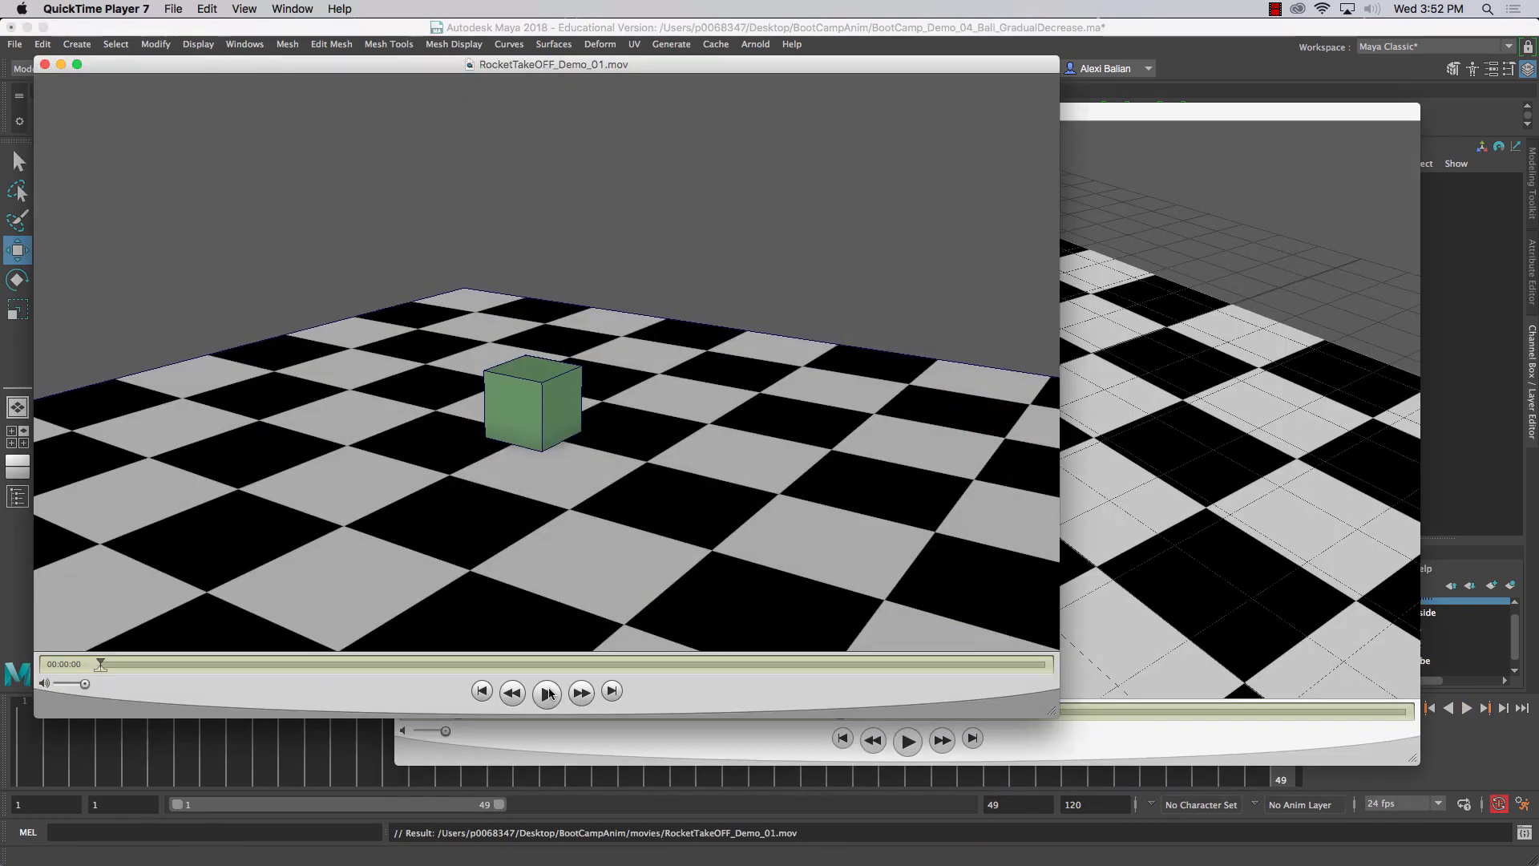
- Watch the RocketTakeOFF_Demo_01 movie in QuickTime Player, and close it along with the older RocketTakeOFF movie
click(547, 693)
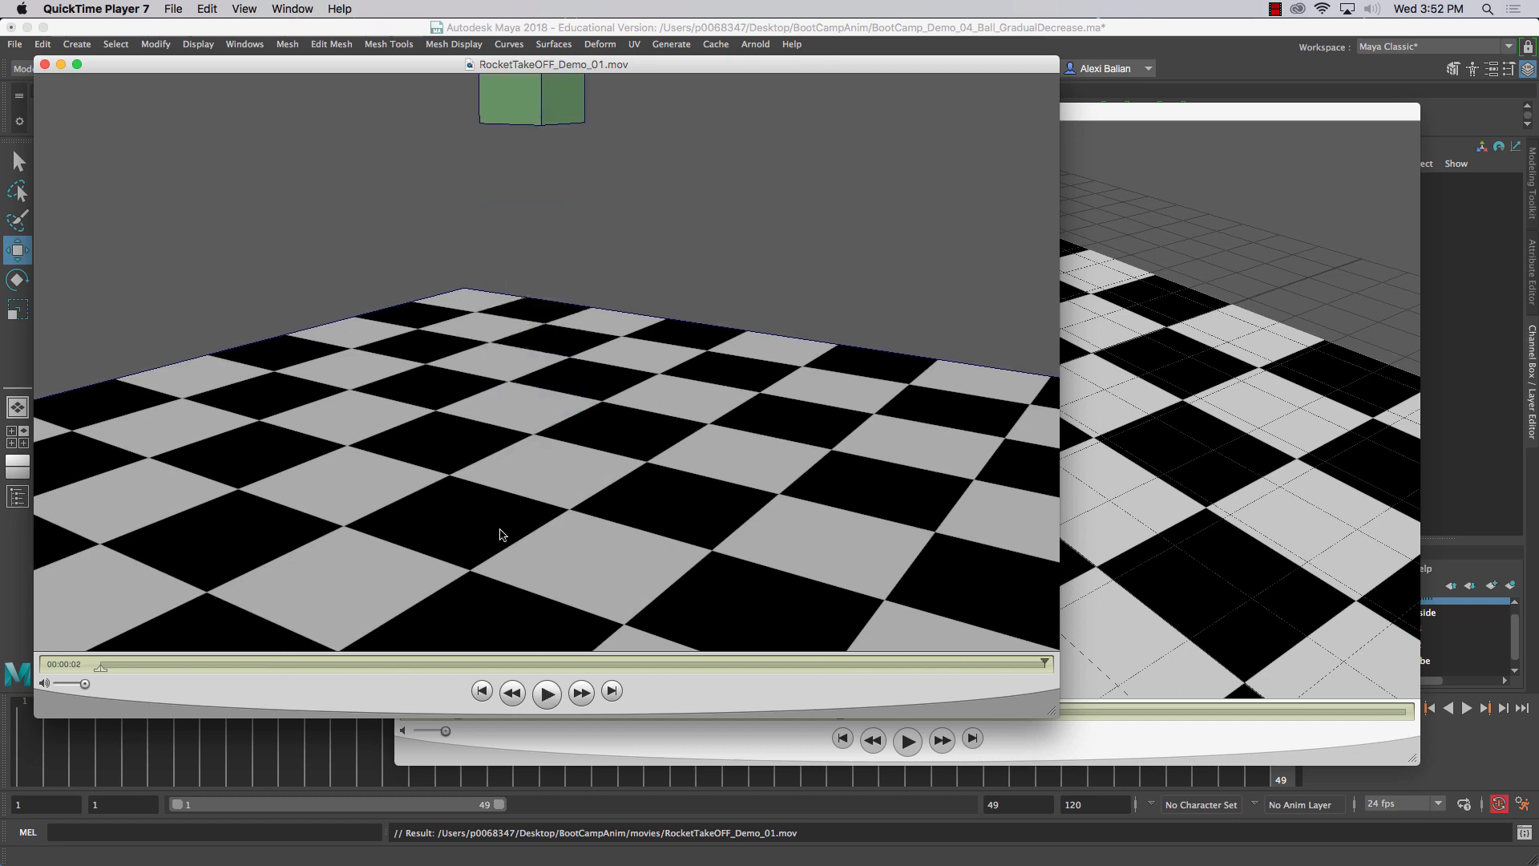
click(45, 65)
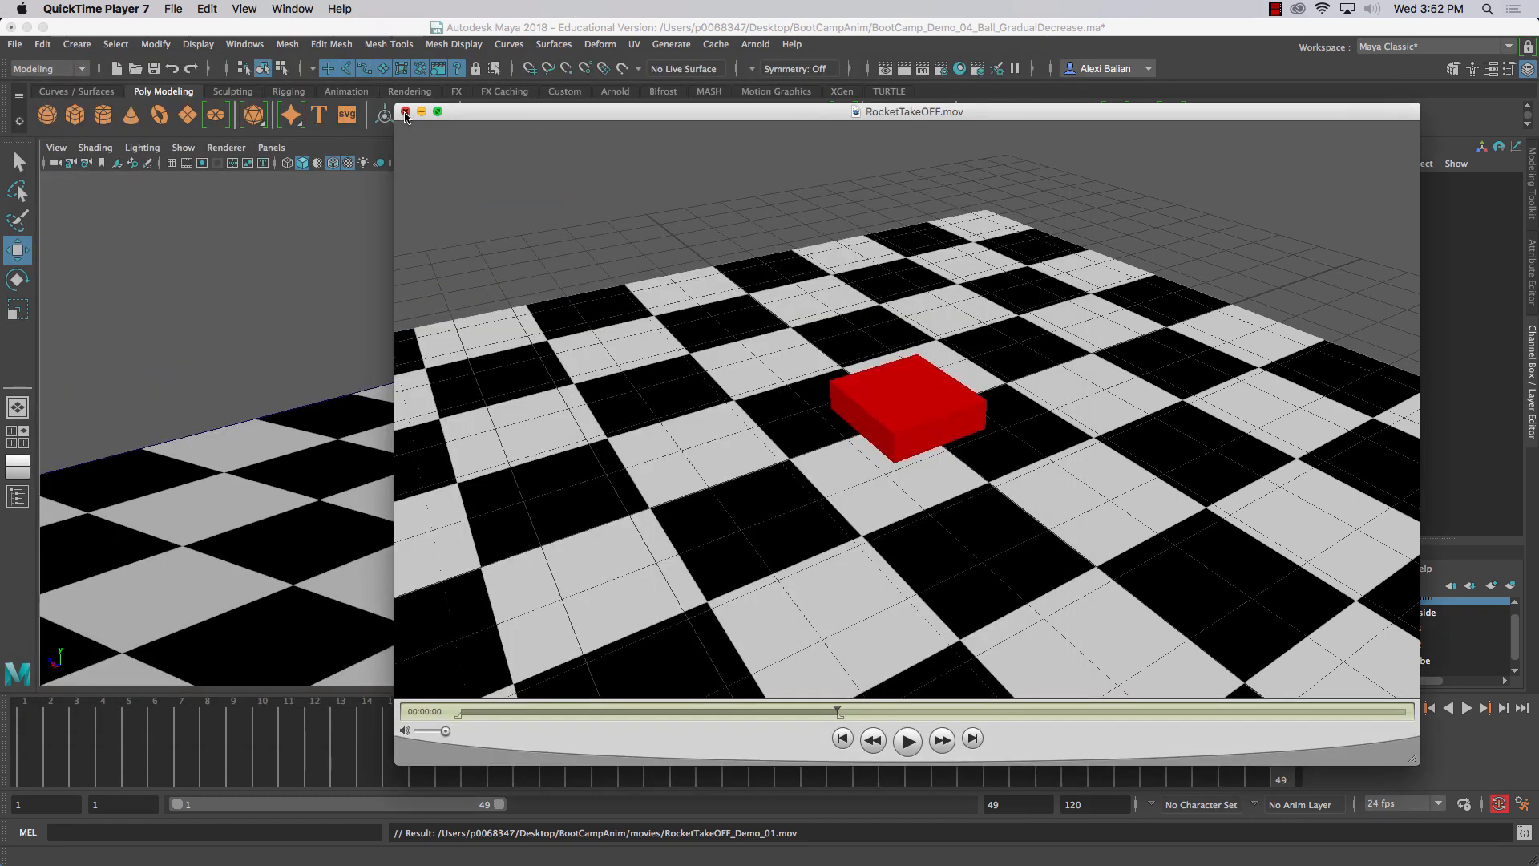
click(404, 111)
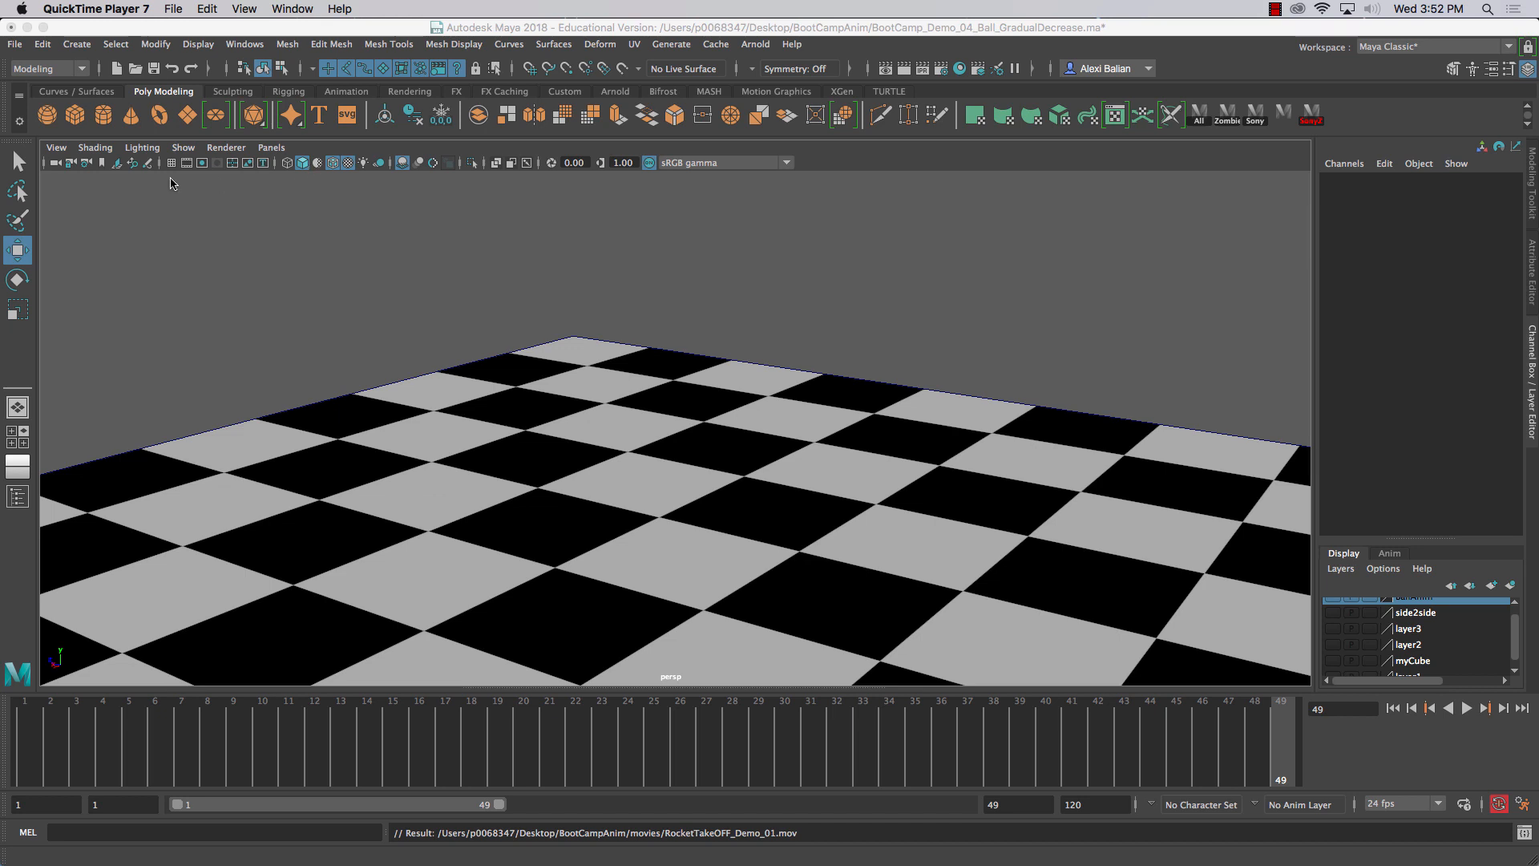
- Turn on the resolution gate and gate mask in the perspective view
click(203, 164)
click(215, 163)
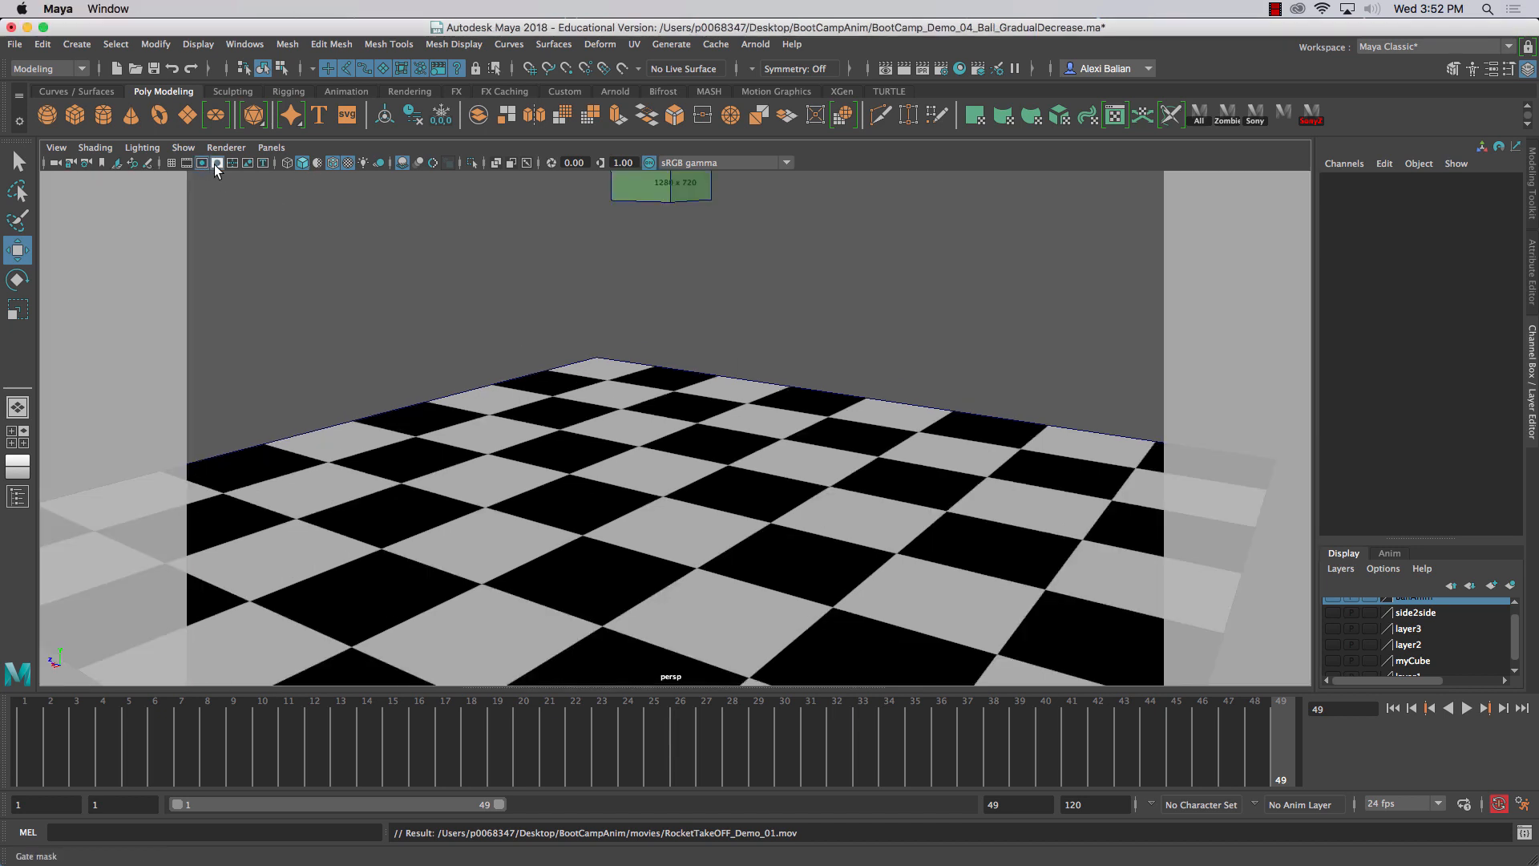
- Create a new camera and look through it in the viewport
alt+drag(695, 436, 696, 430)
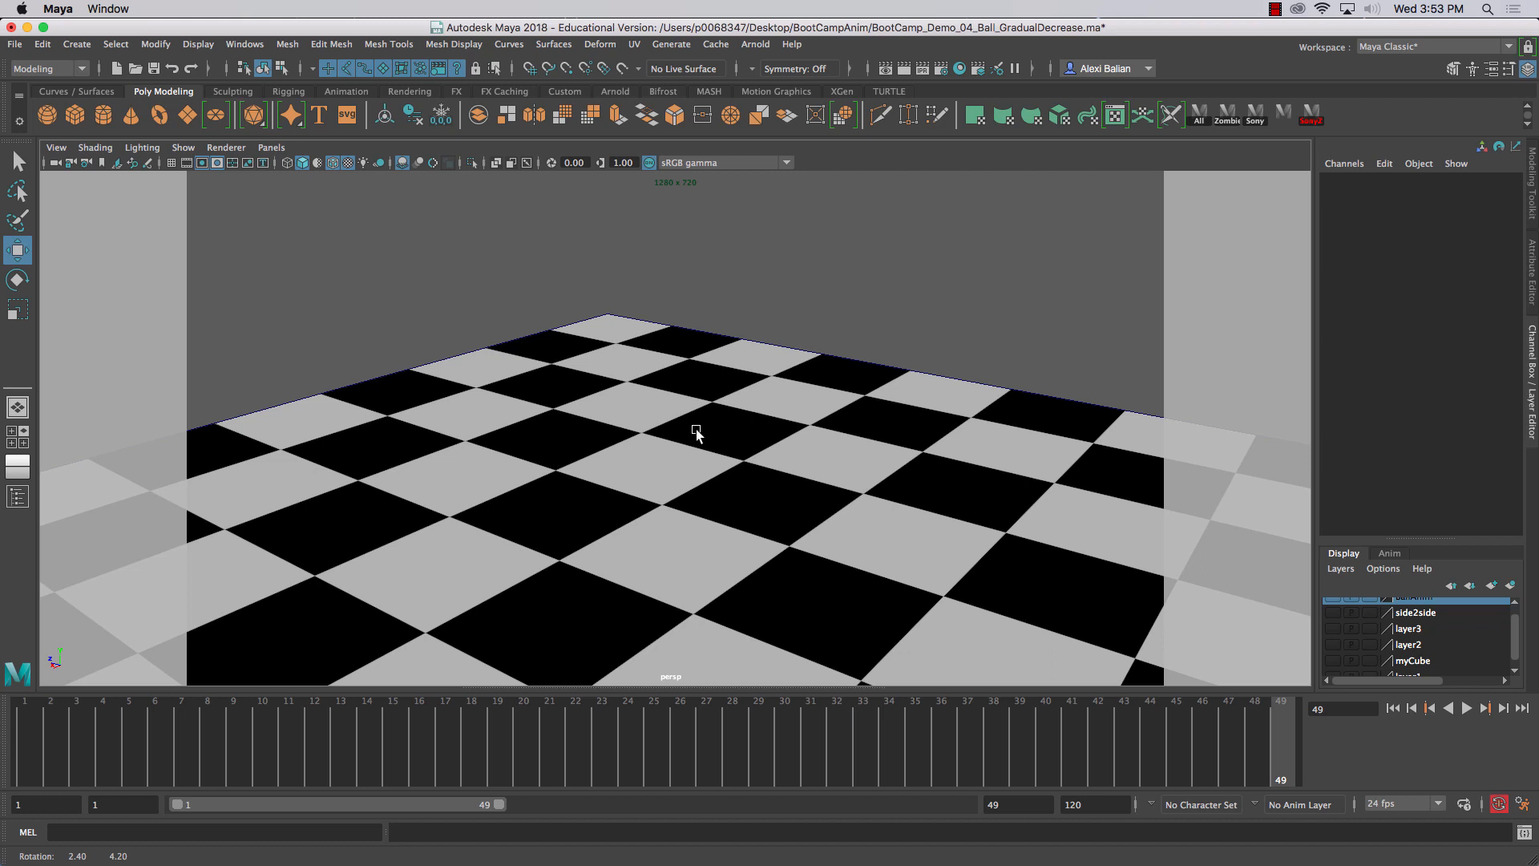
click(81, 46)
mouse_move(112, 150)
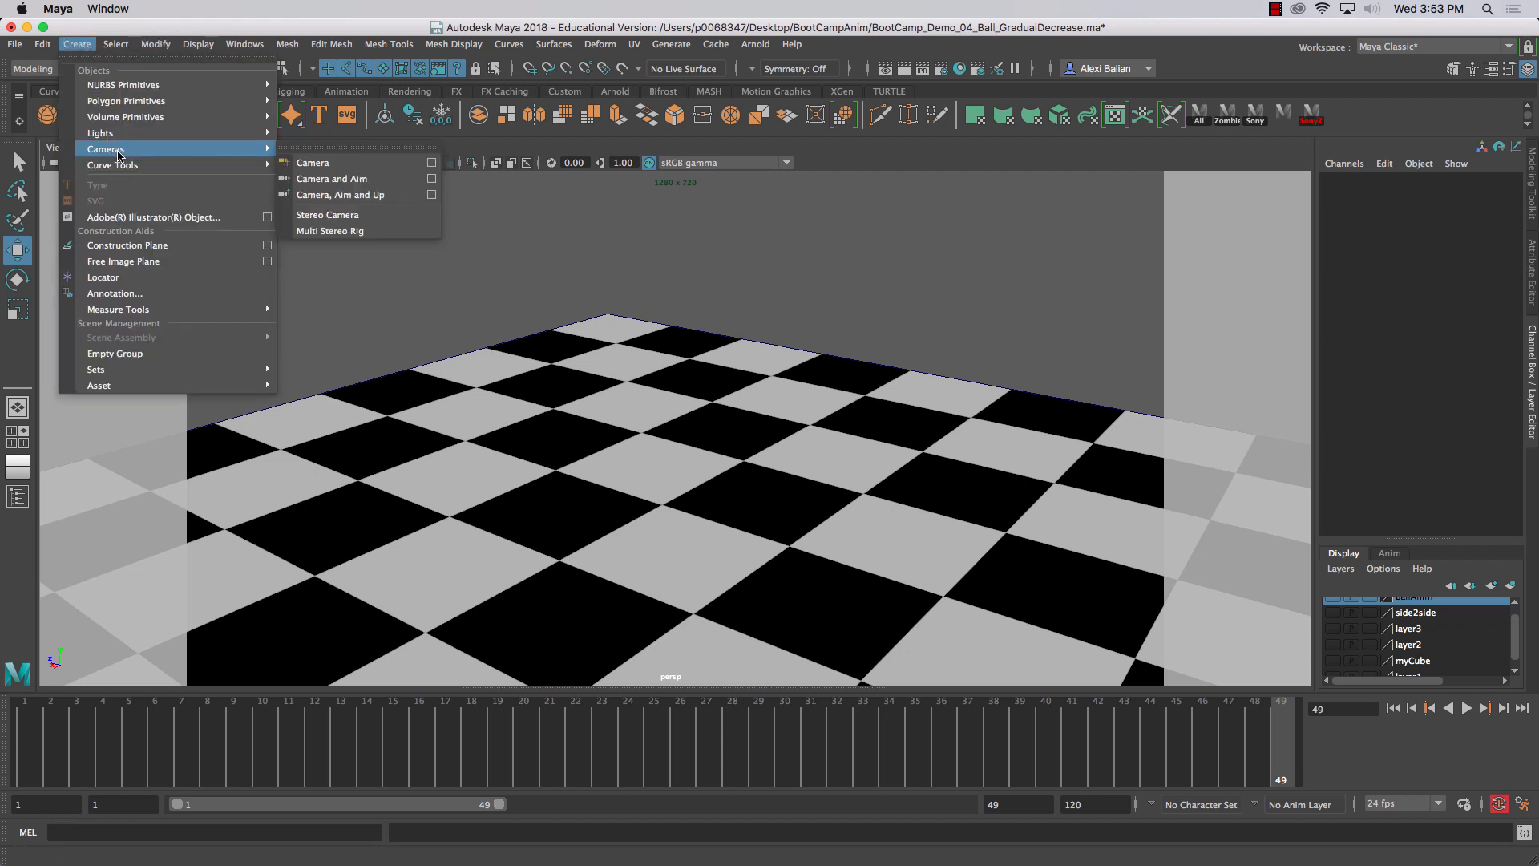
click(304, 163)
click(270, 147)
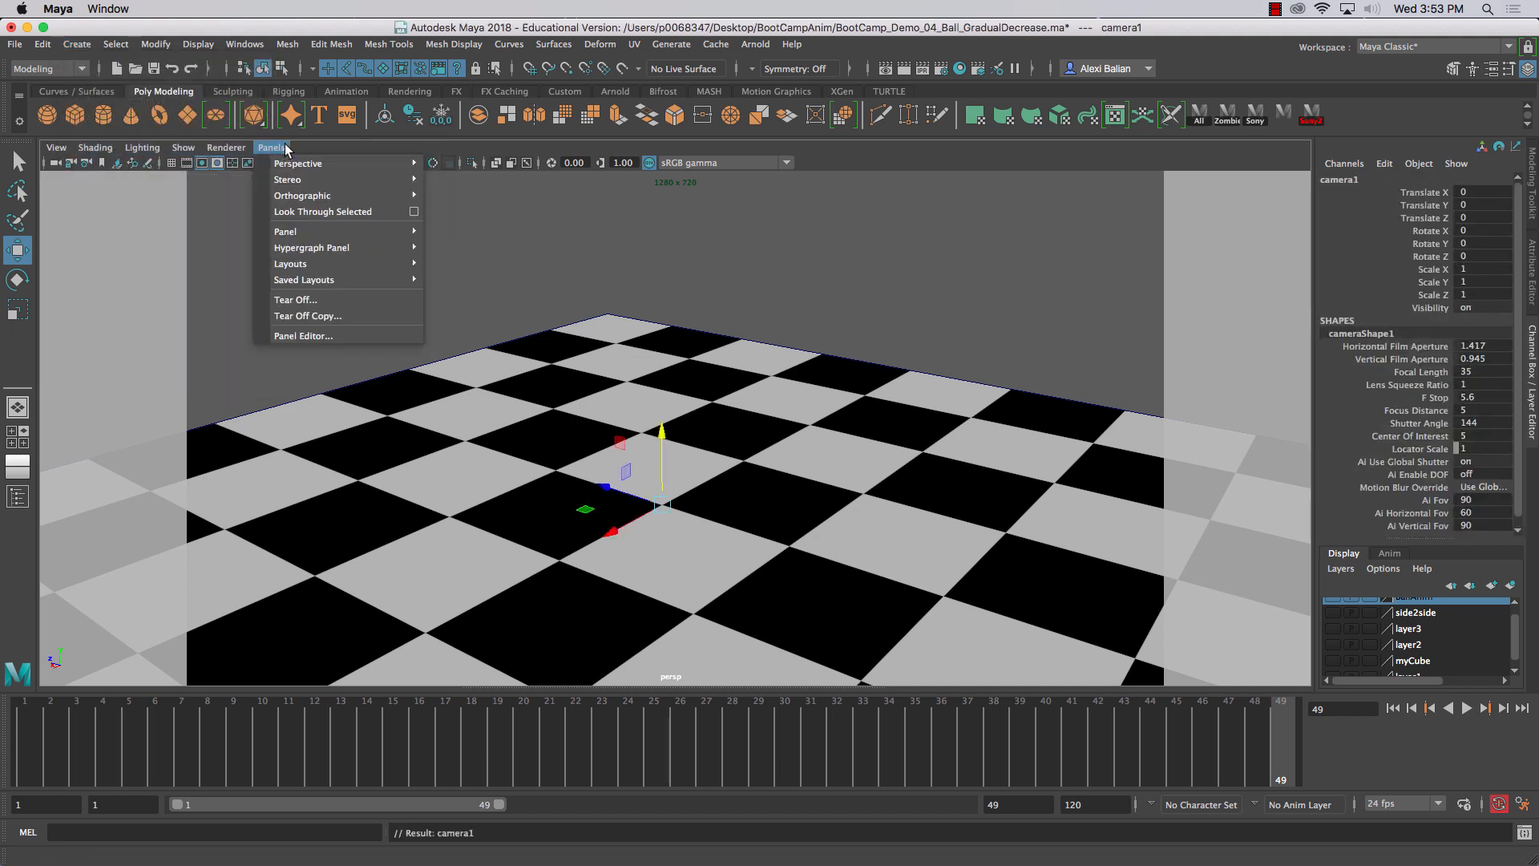
click(313, 208)
- Pull the new camera back until the cube and checkered floor are in view, and turn on its resolution gate and gate mask
scroll(641, 377, up, 5)
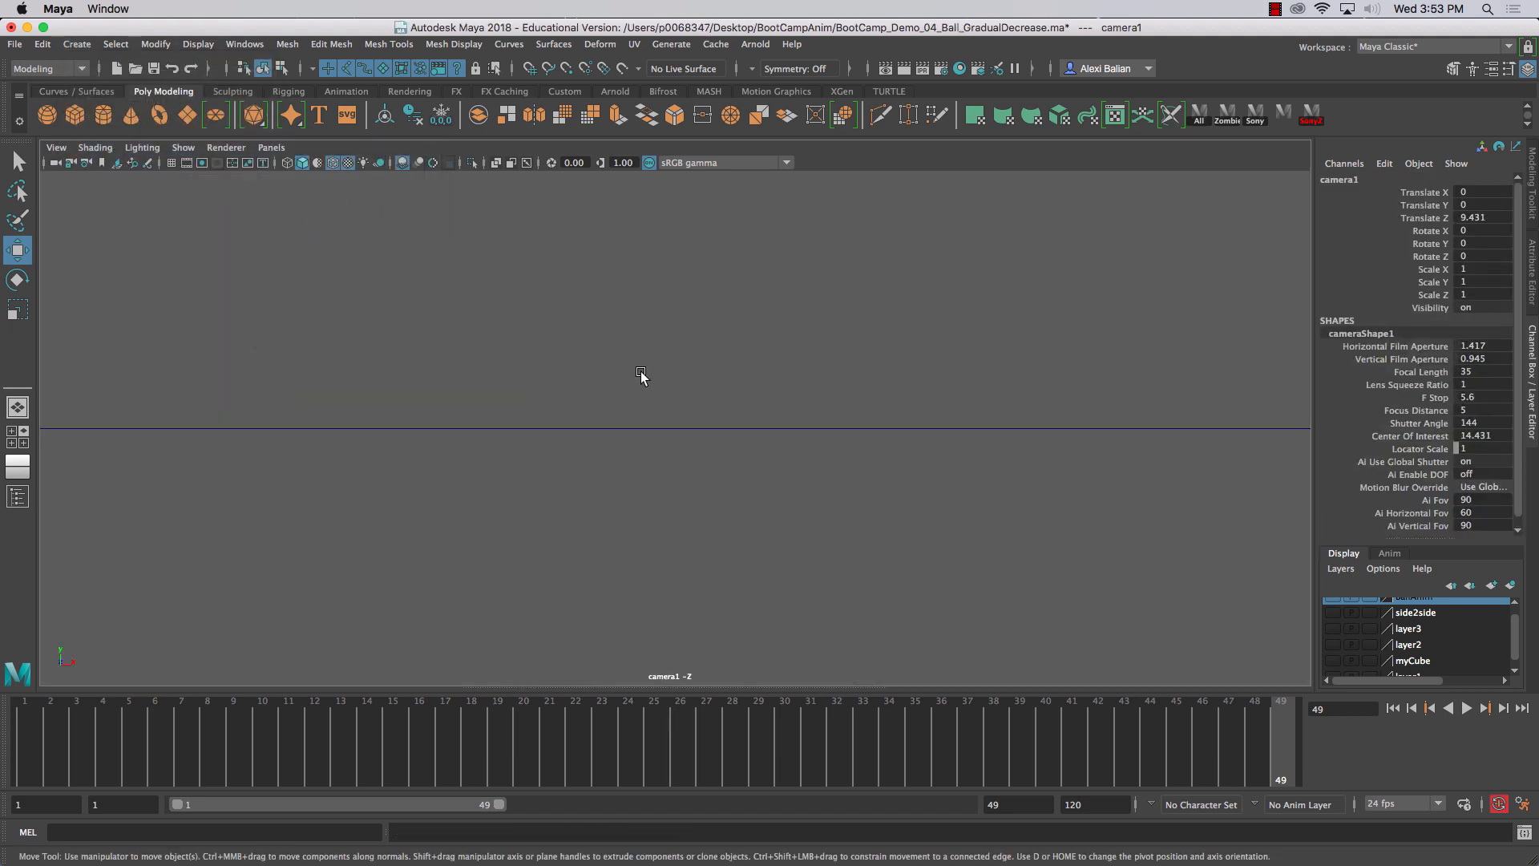
alt+drag(641, 397, 639, 418)
scroll(638, 419, down, 15)
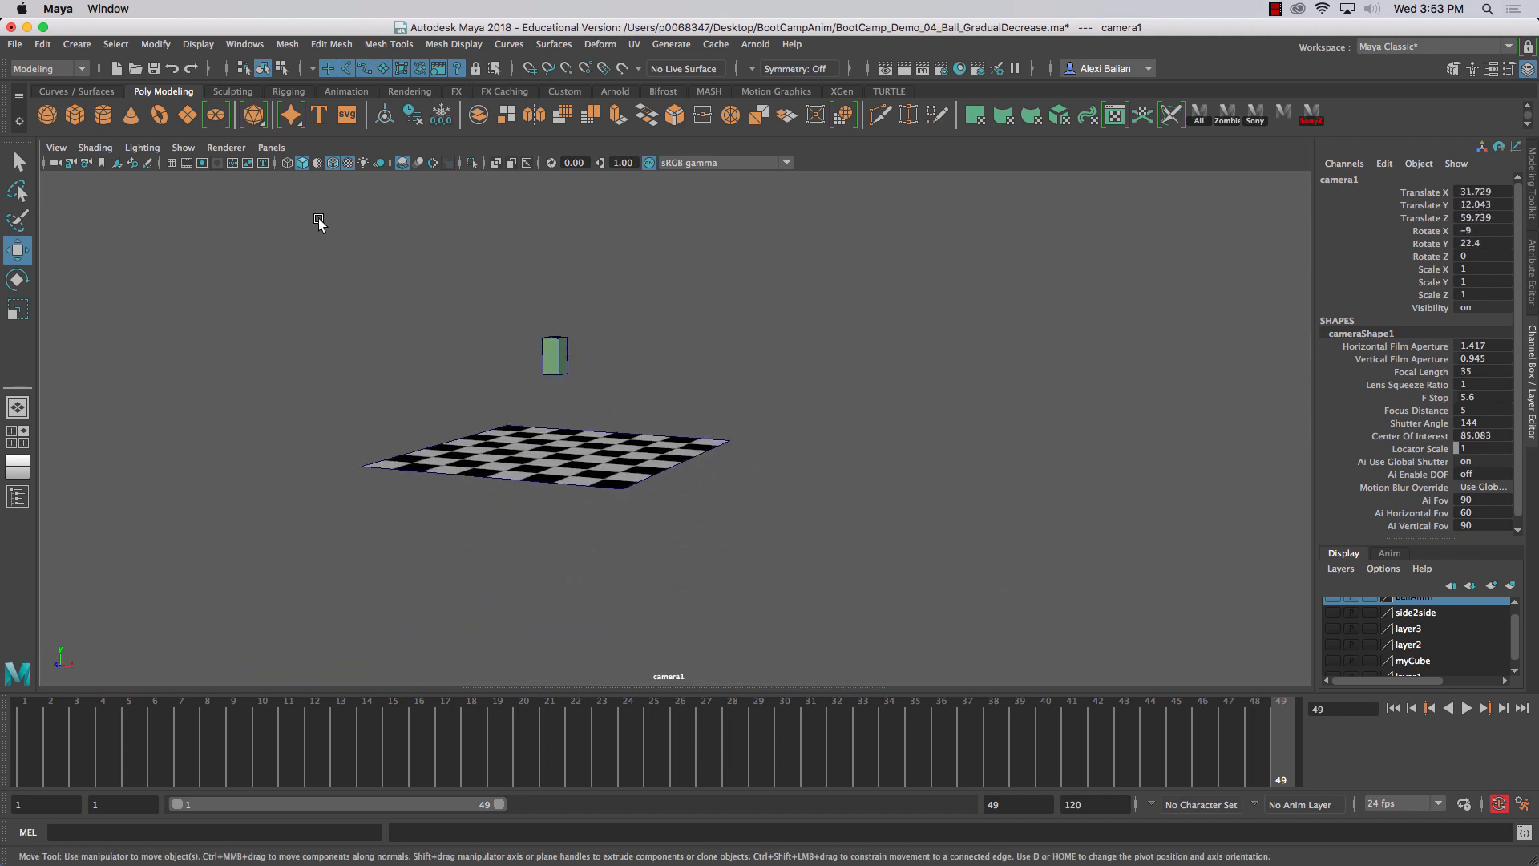
click(203, 163)
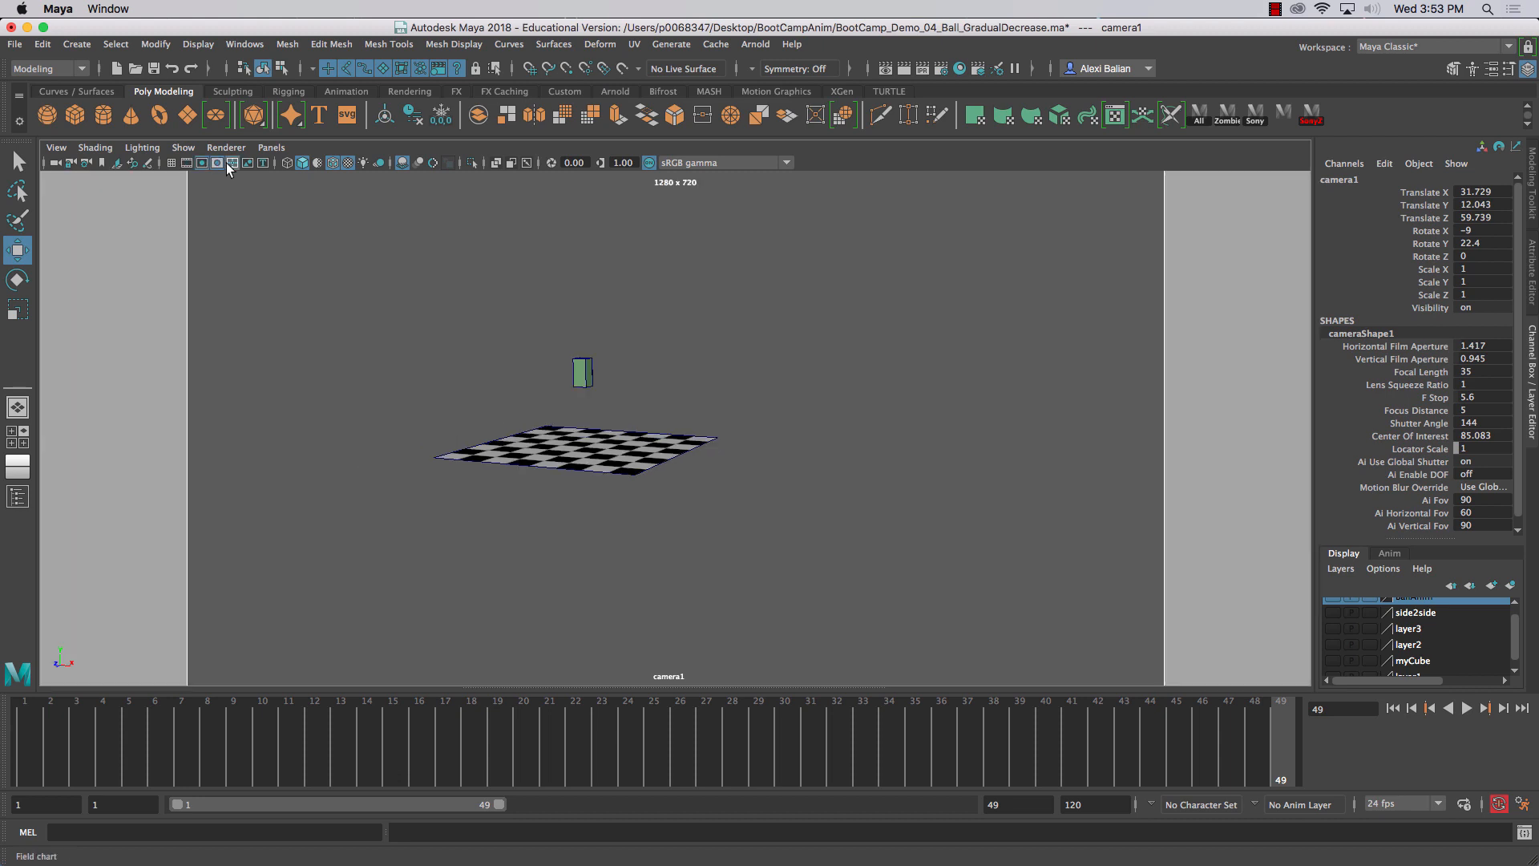
click(230, 164)
click(230, 163)
- Move the camera in close to the floor, rotated about -21 in X and 42.8 in Y, and play the animation to check the framing
alt+right_drag(264, 195, 841, 395)
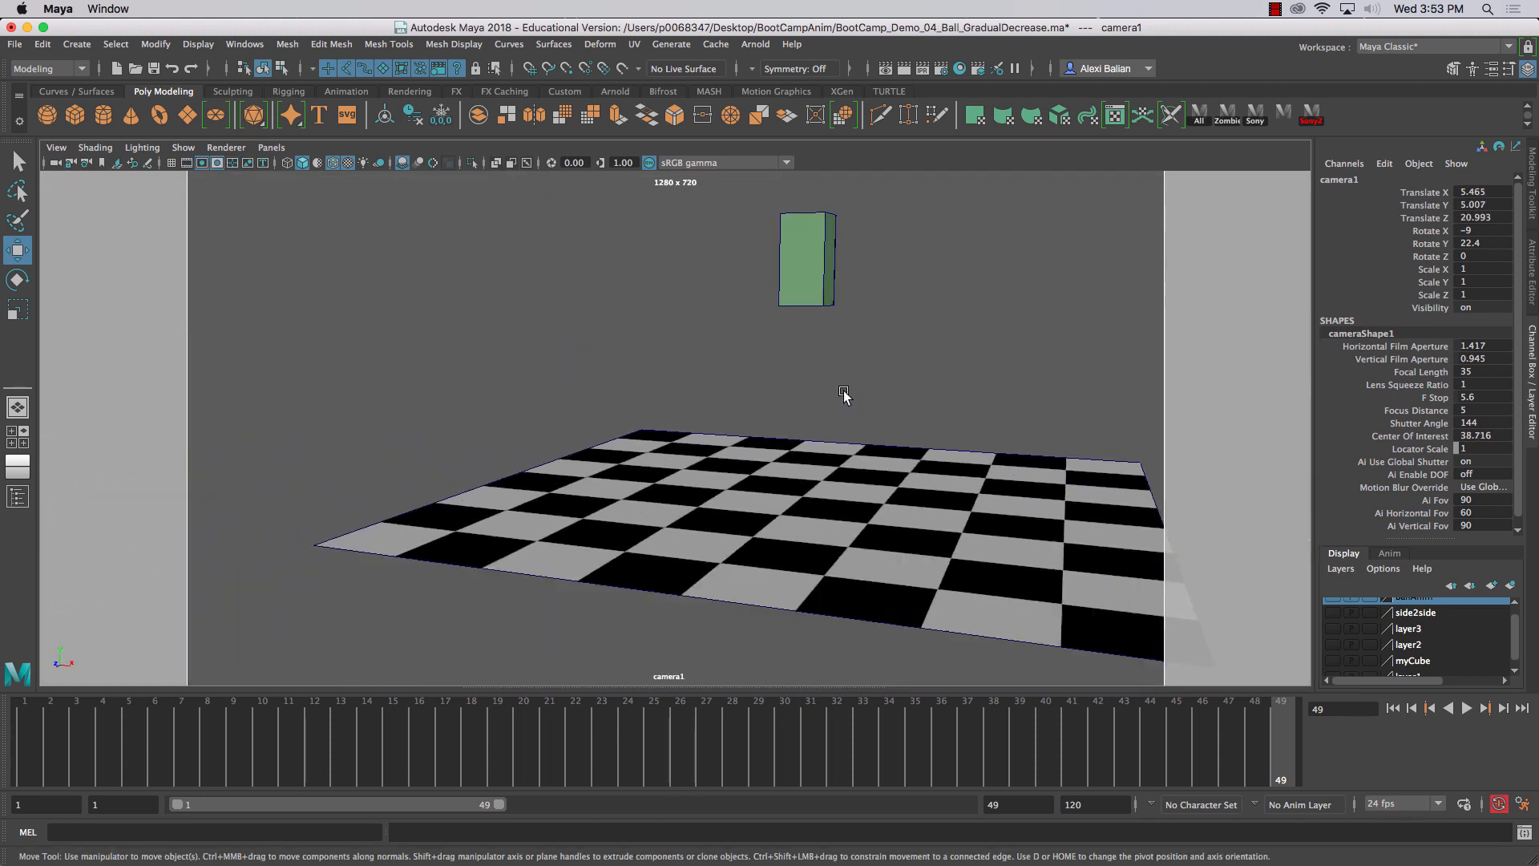
alt+drag(842, 395, 789, 371)
scroll(750, 497, up, 5)
alt+drag(752, 492, 742, 483)
key(alt+v)
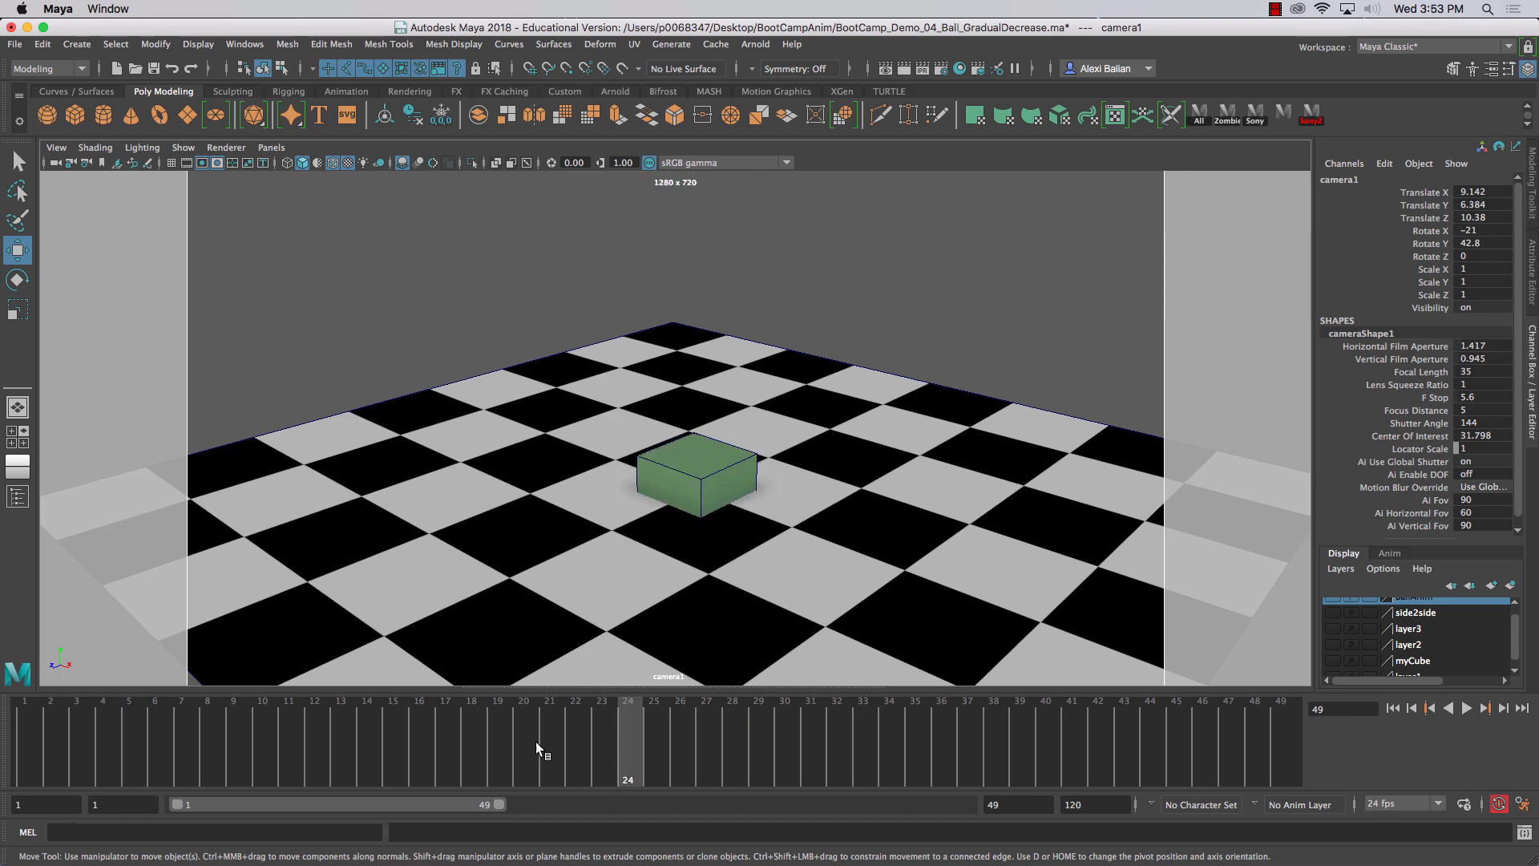
key(alt+v)
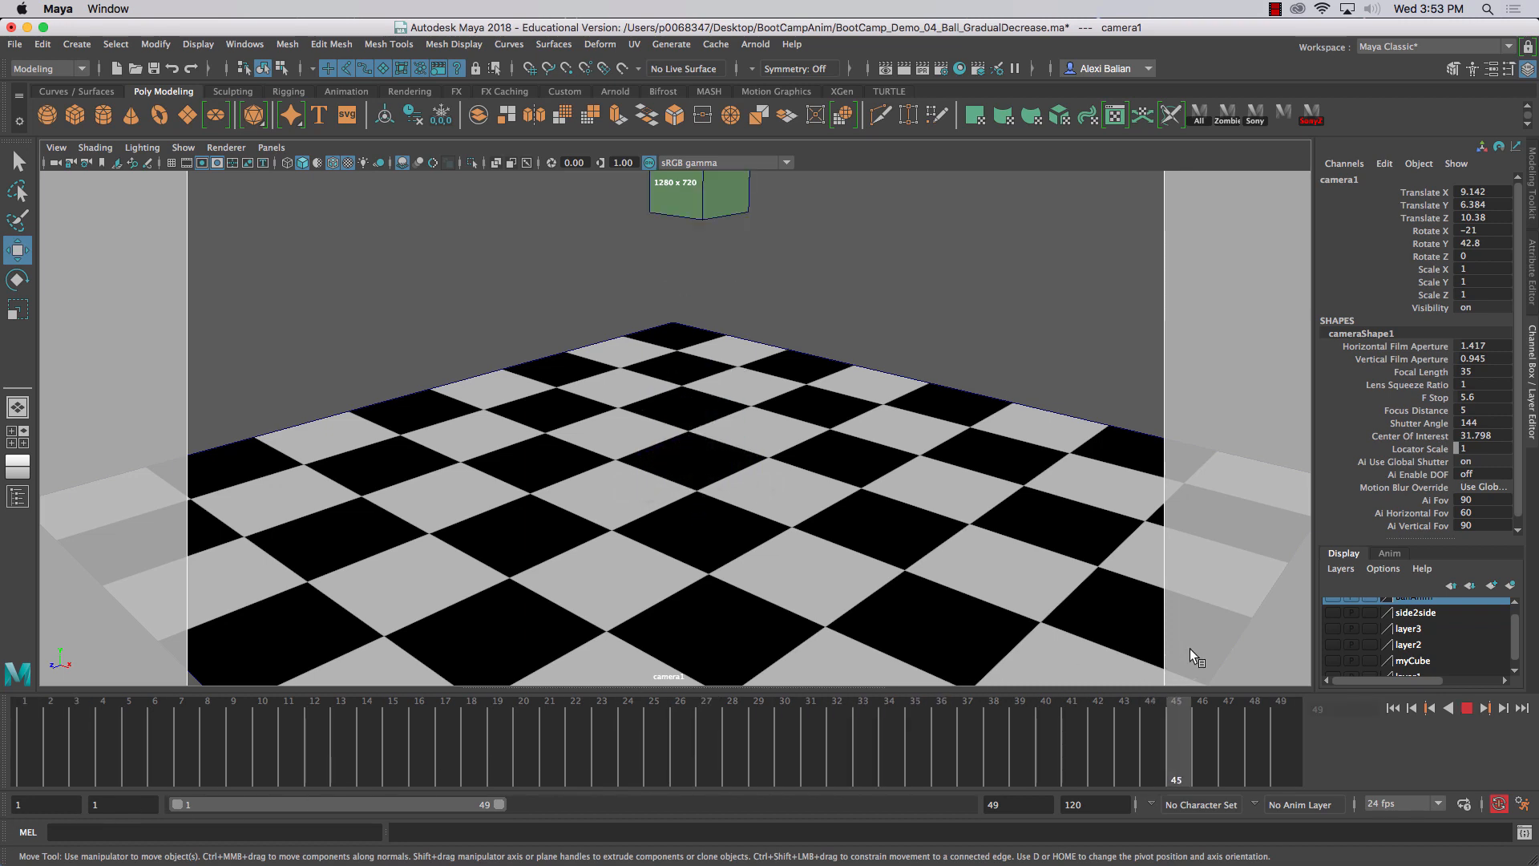
alt+right_drag(806, 460, 811, 473)
alt+middle_drag(811, 473, 806, 464)
key(alt+v)
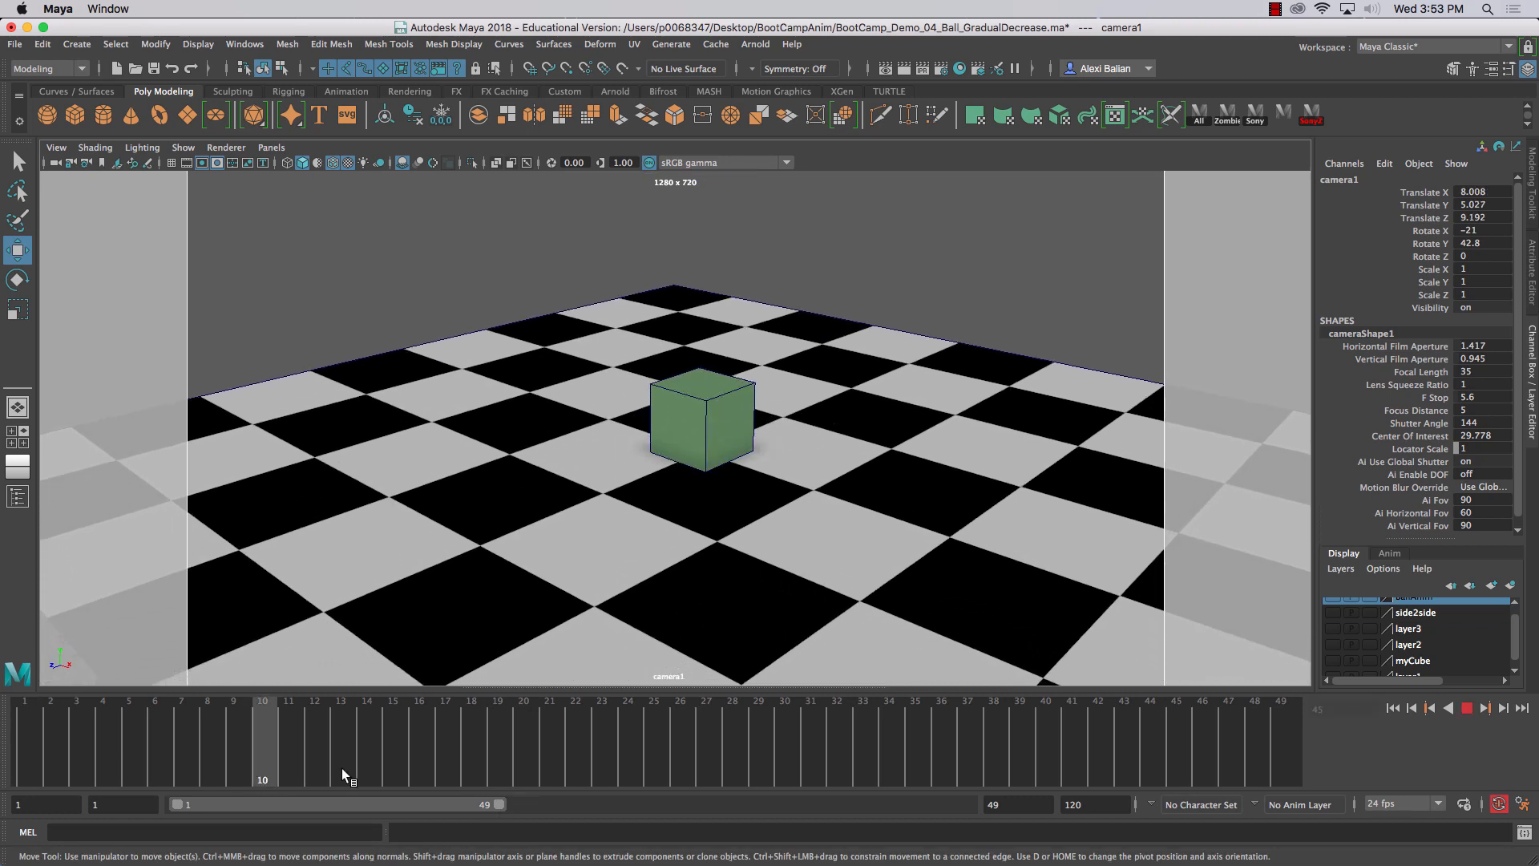
click(1466, 707)
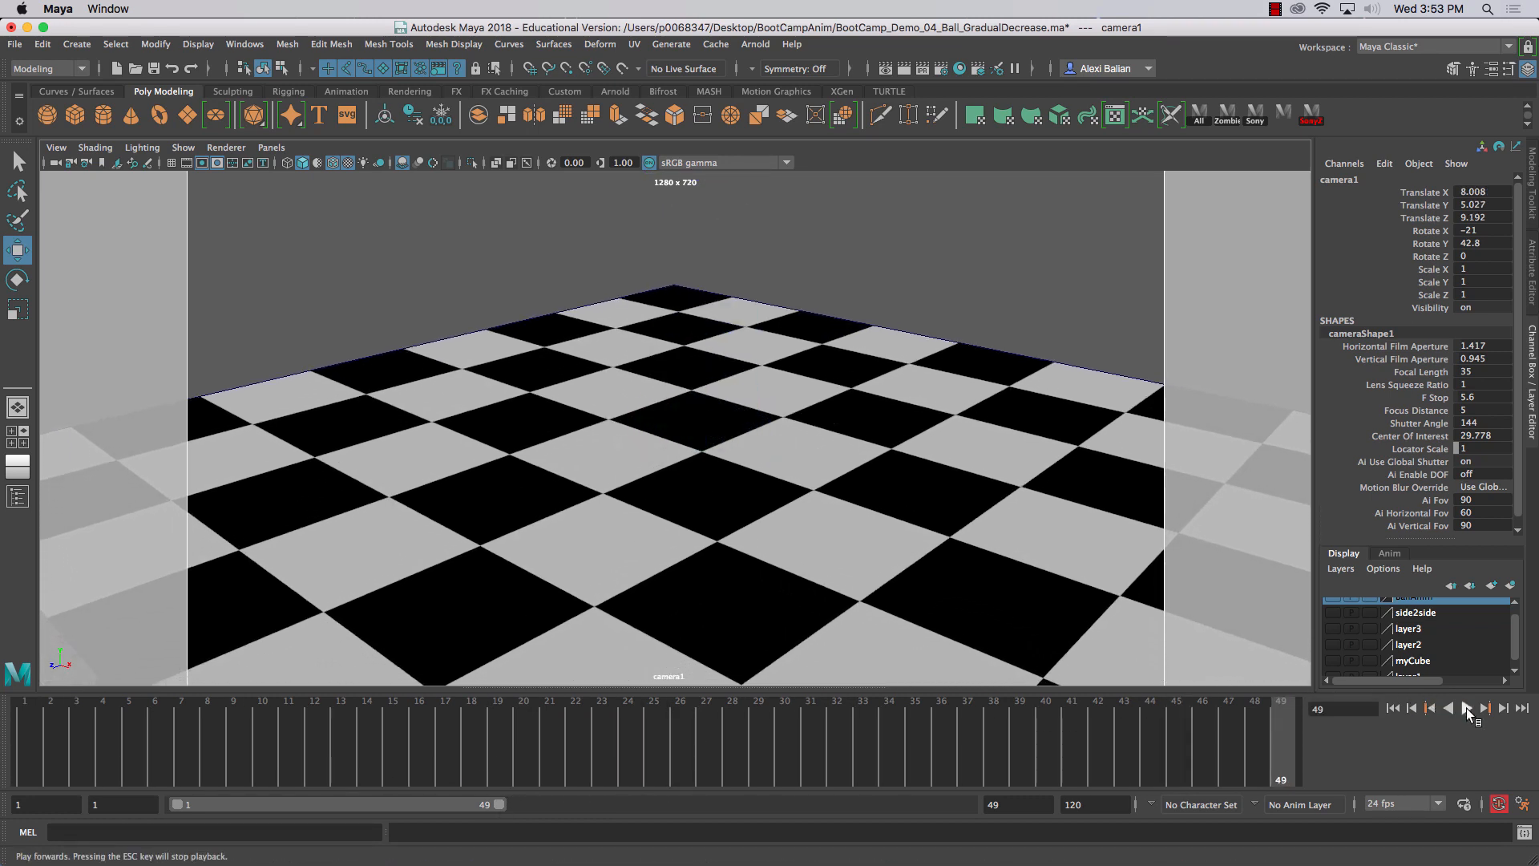
- Playblast the camera view with H.264 encoding to a movie file named RocketTakeOFF_Demo_02
right_click(691, 739)
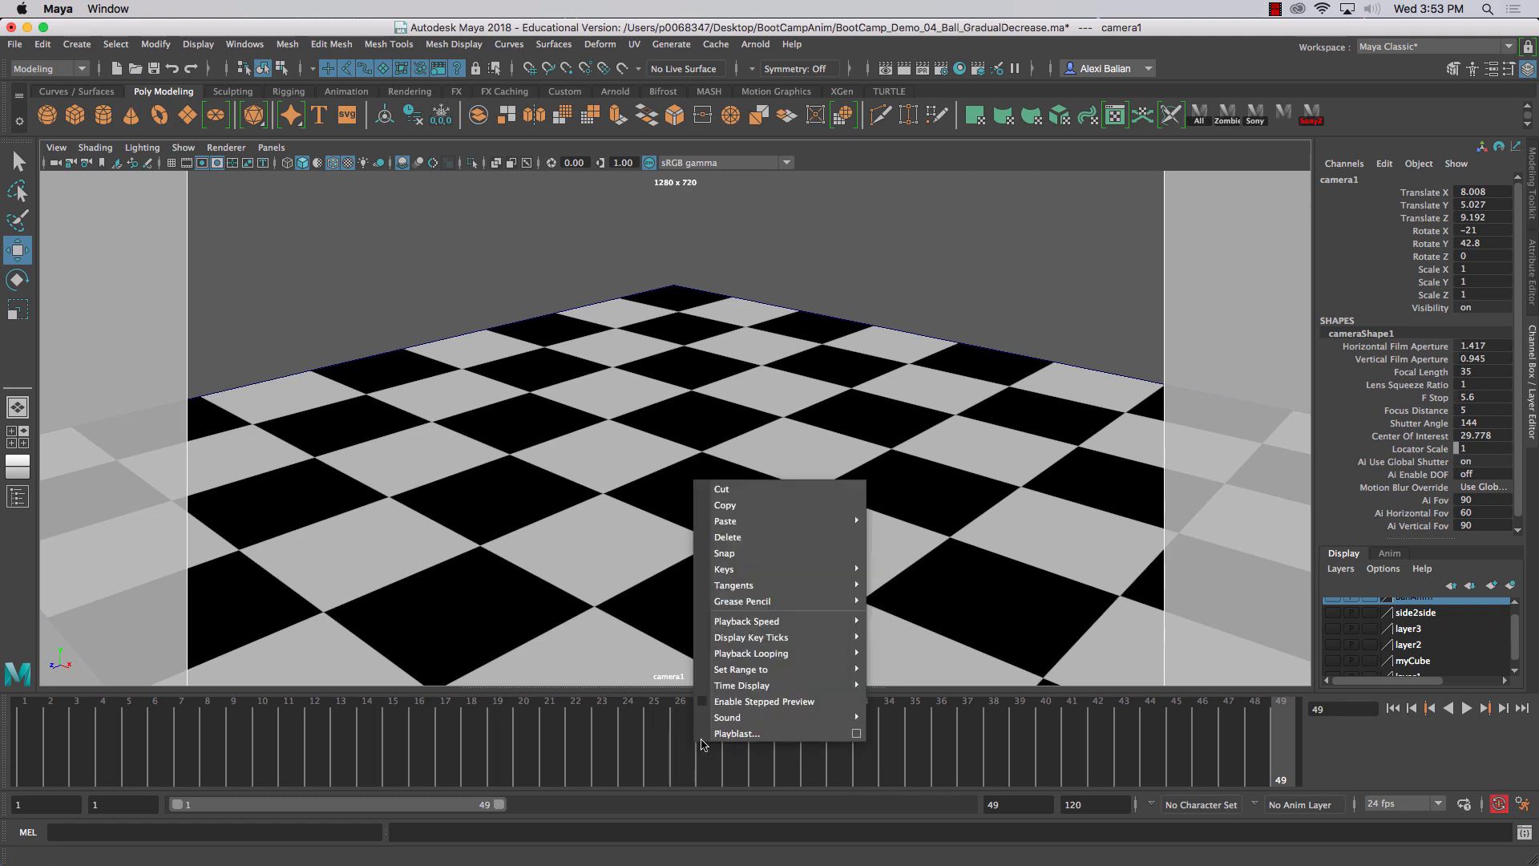
click(854, 729)
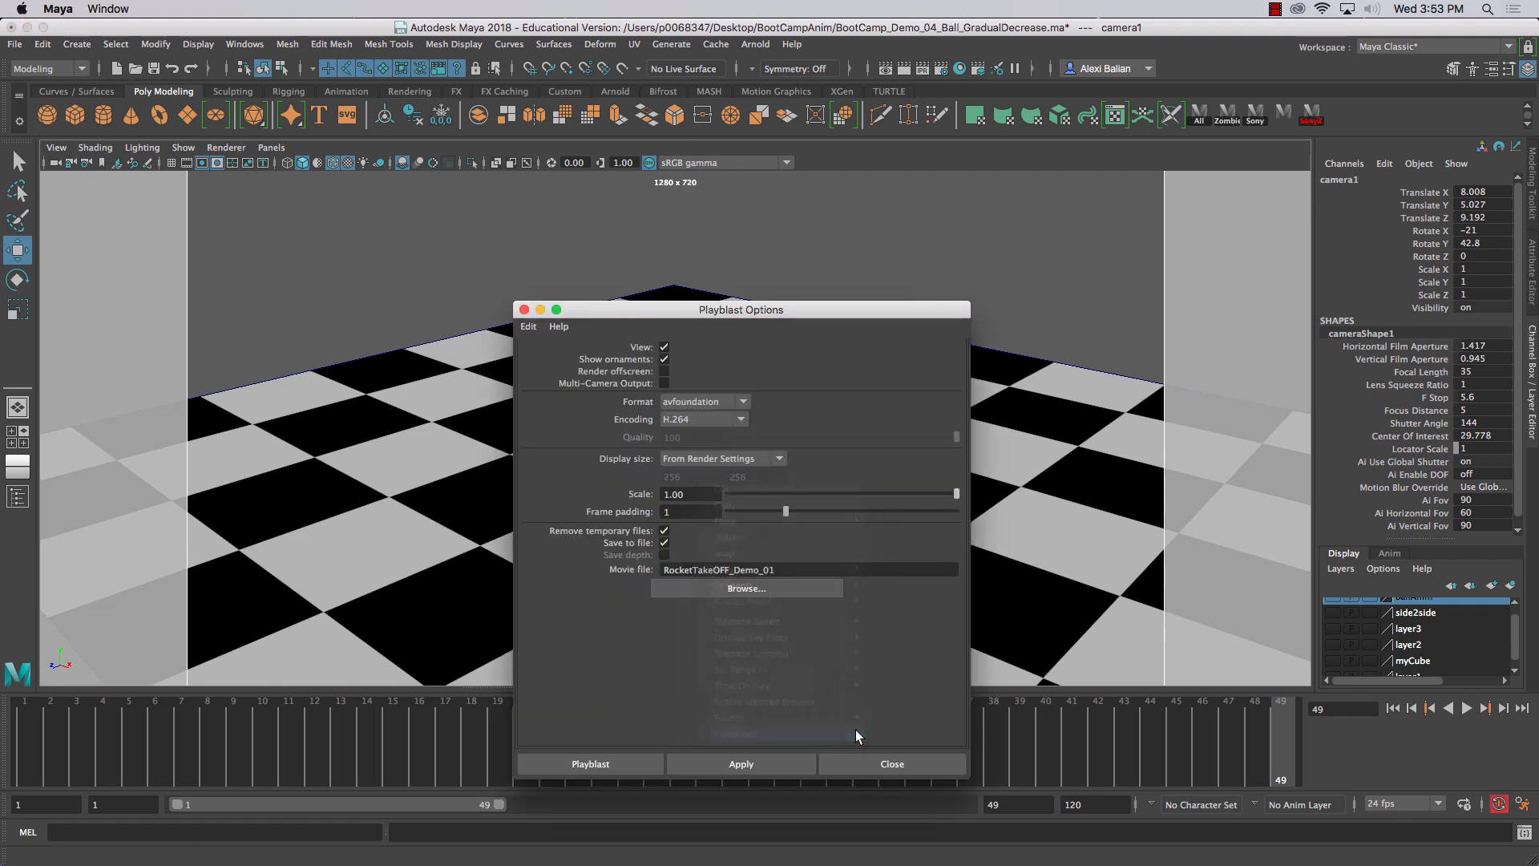
click(686, 417)
click(688, 437)
click(688, 417)
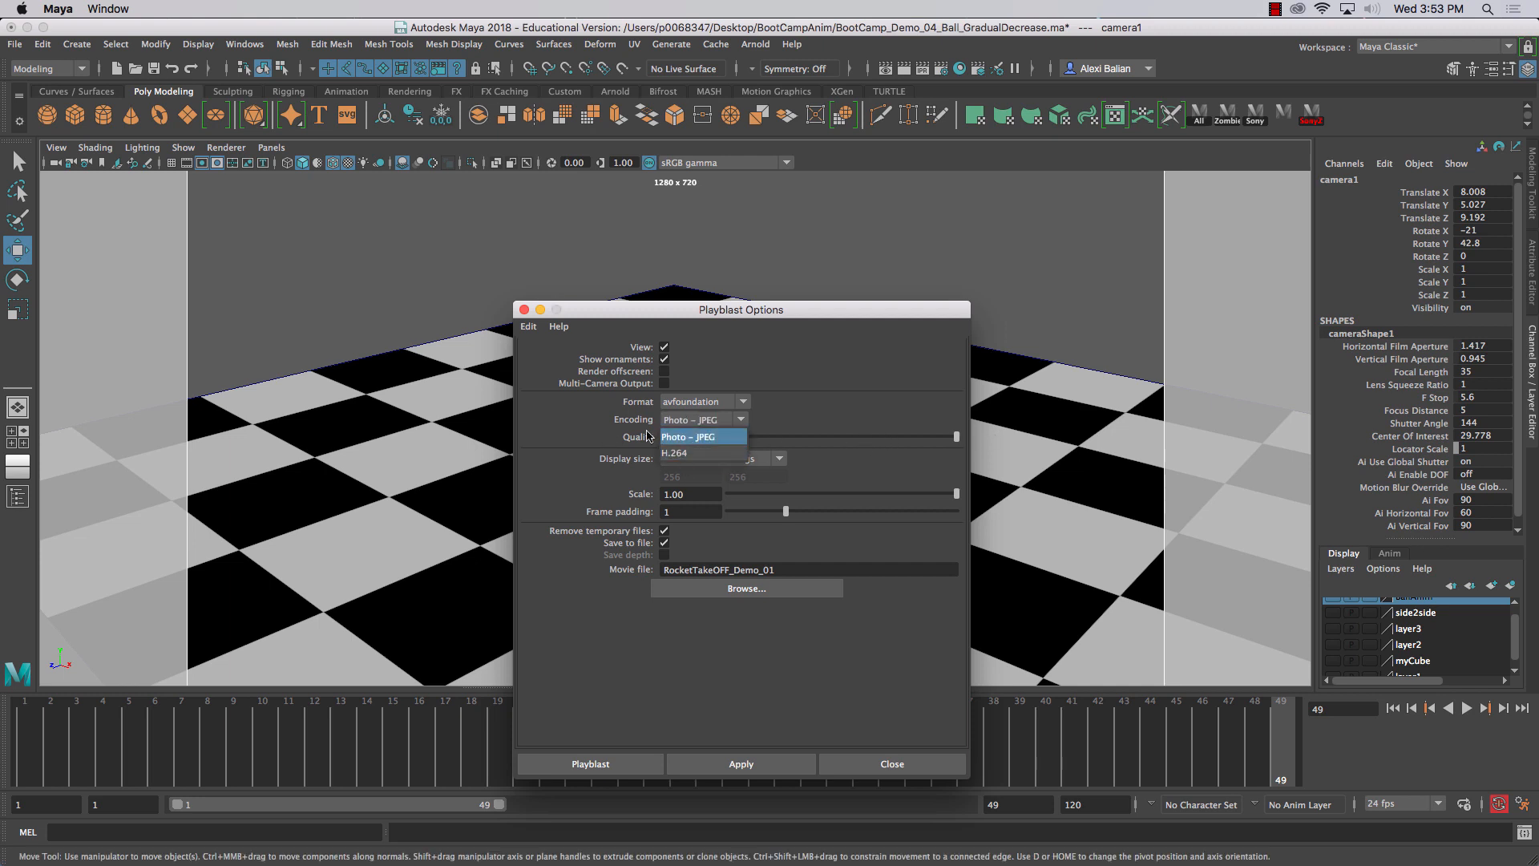
click(676, 453)
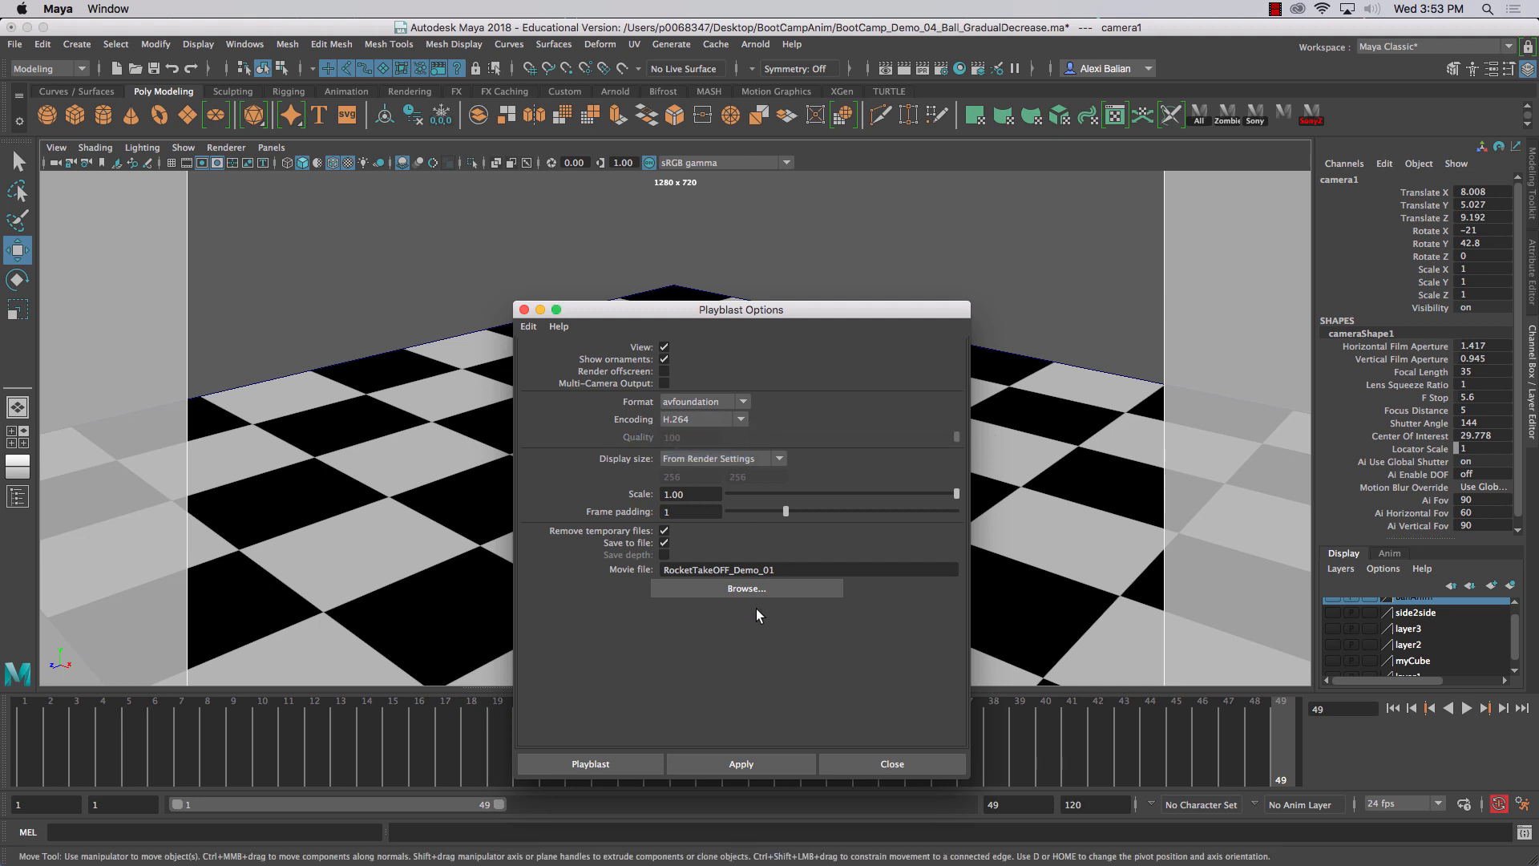
click(779, 565)
click(736, 766)
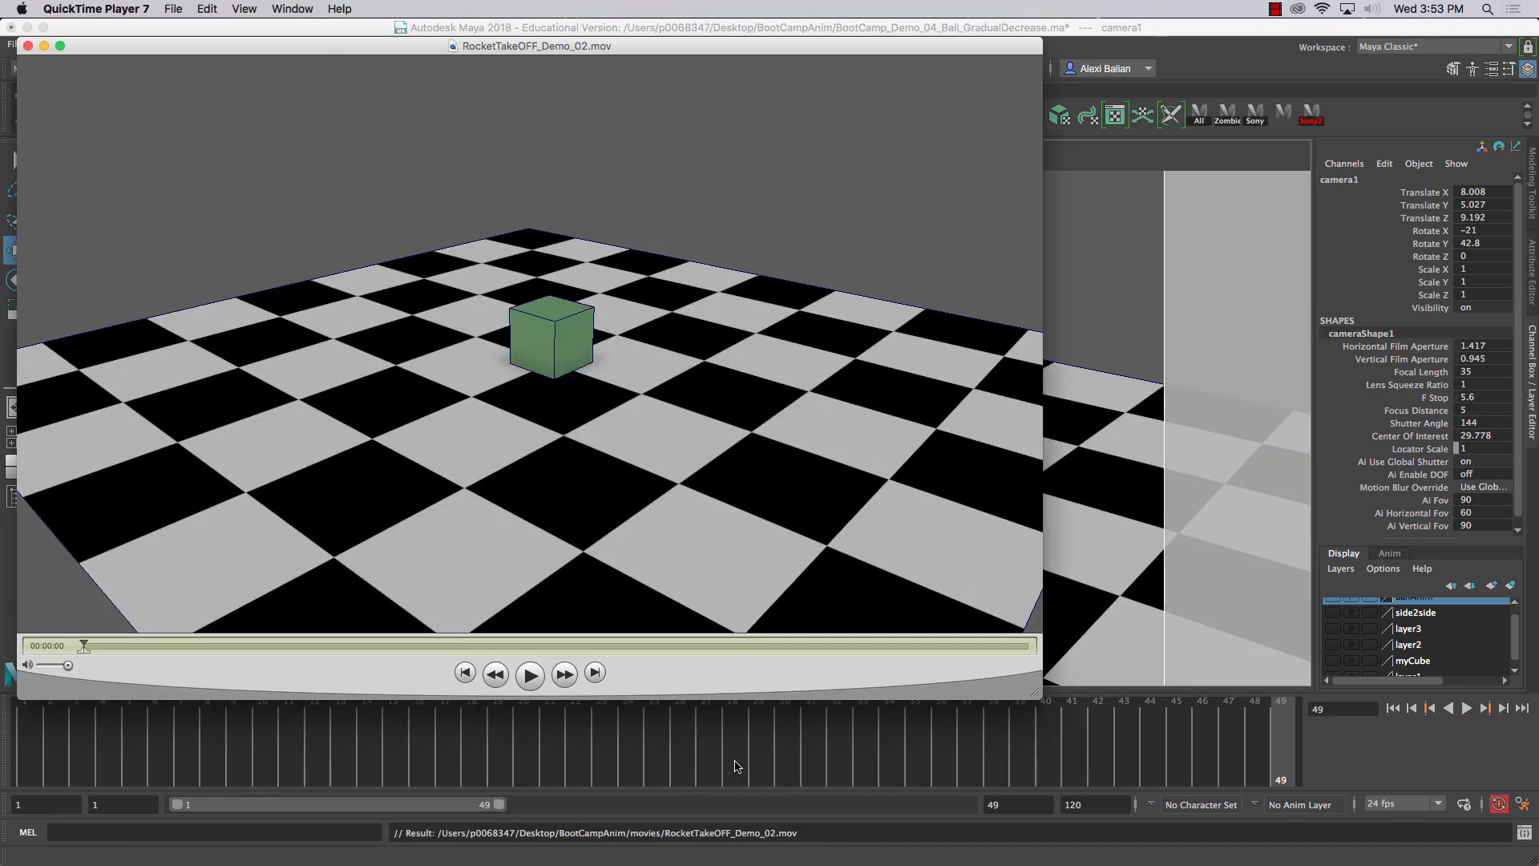
- Watch the RocketTakeOFF_Demo_02 movie several times in QuickTime Player, and minimize its window
key(space)
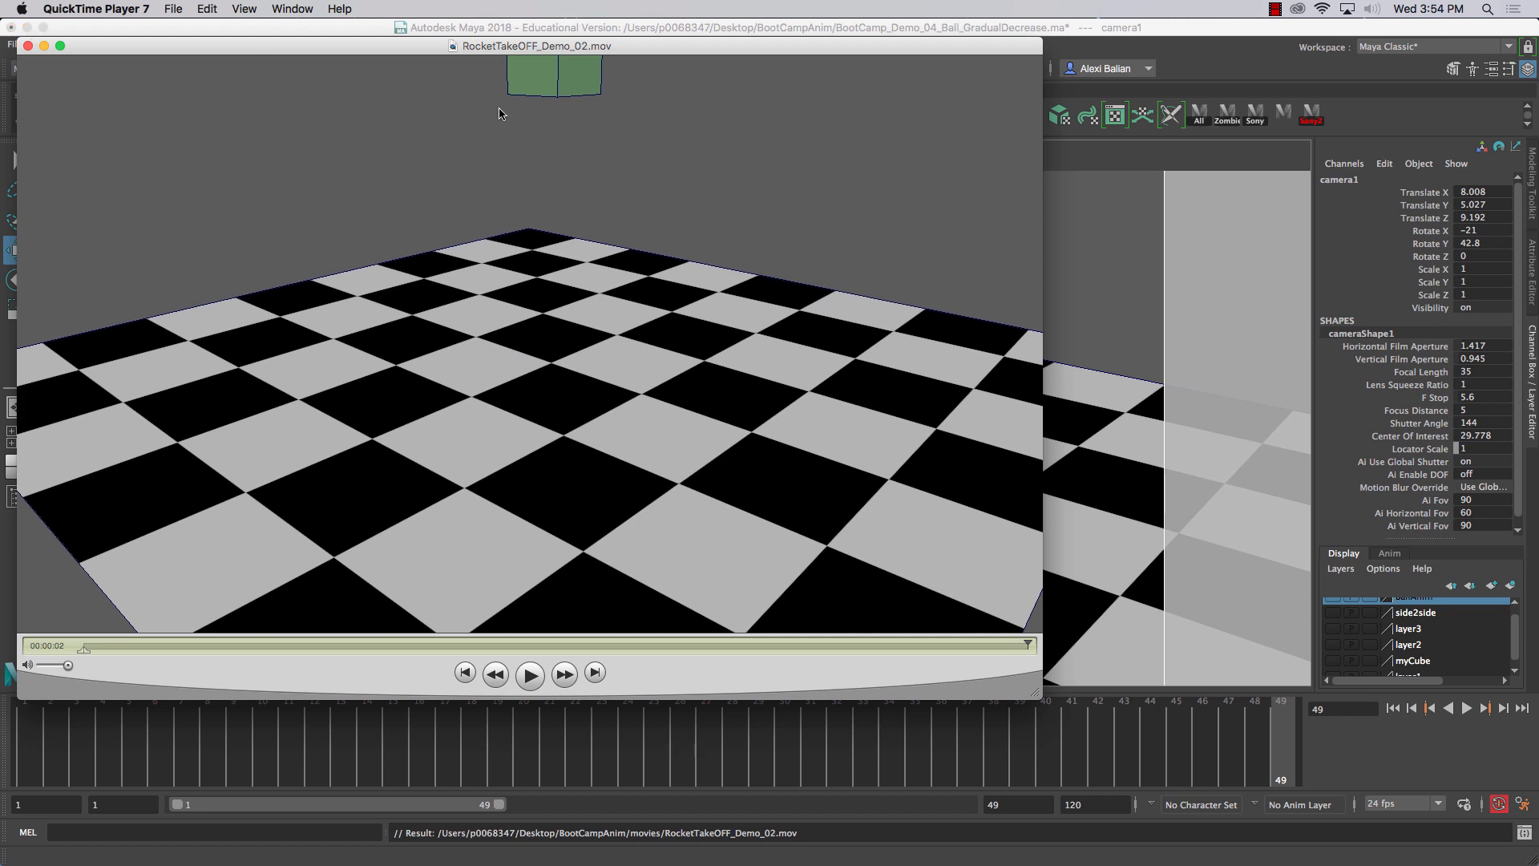
click(529, 678)
key(space)
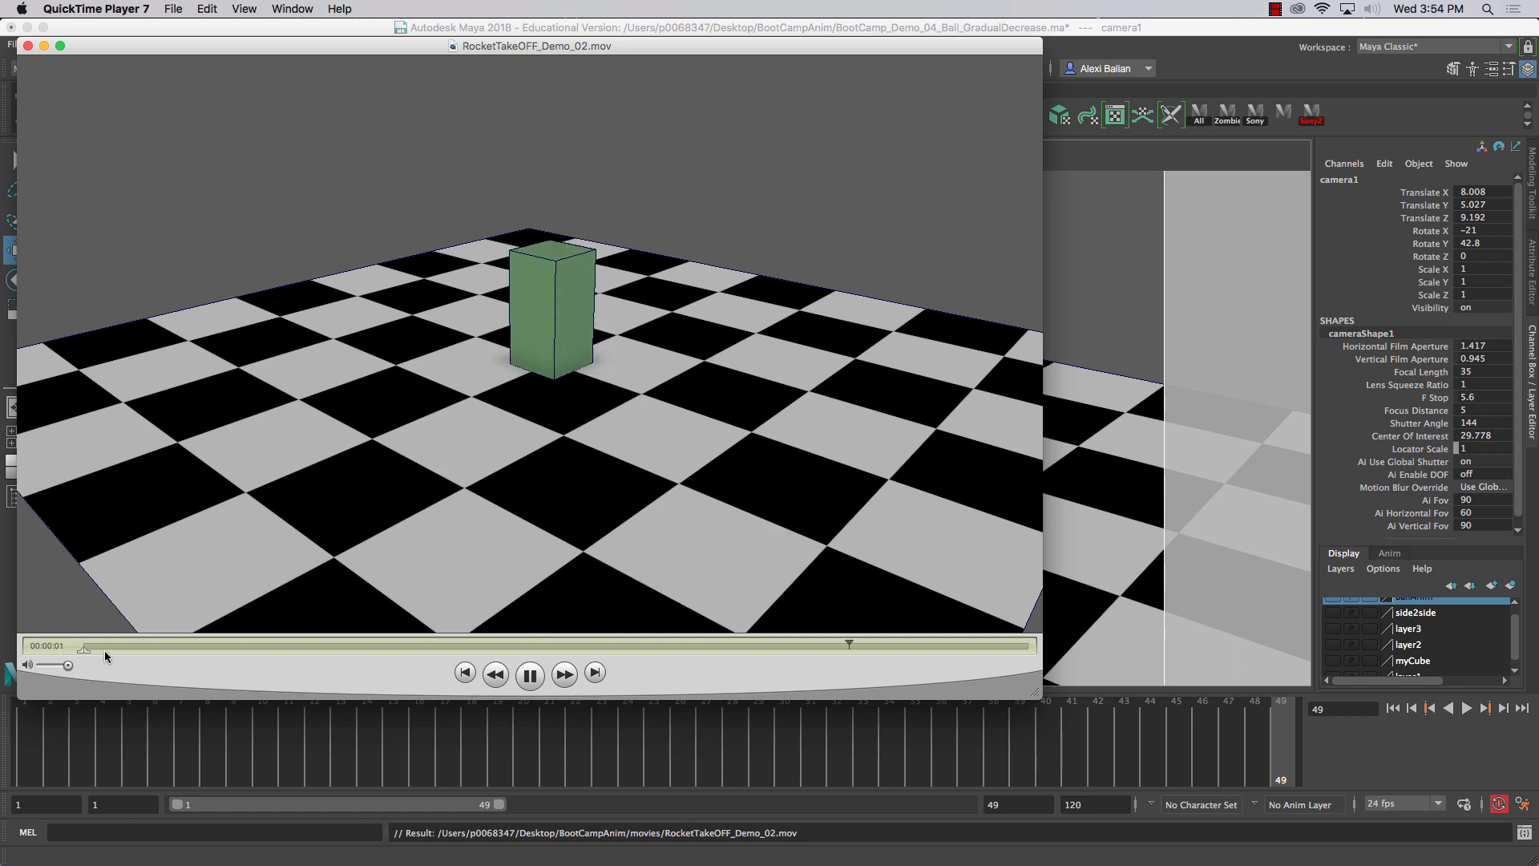
key(space)
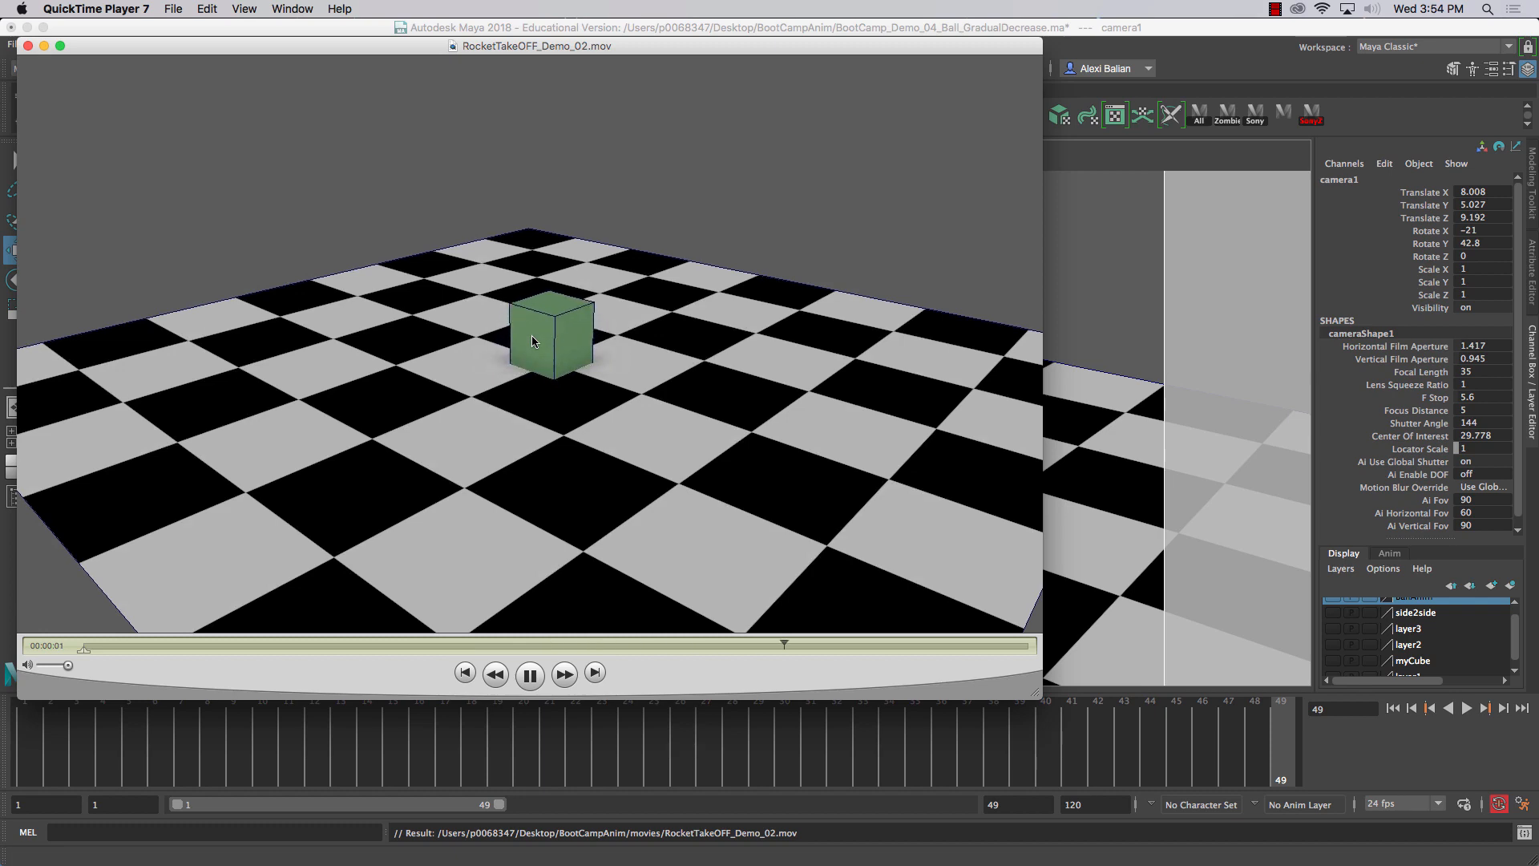
click(530, 675)
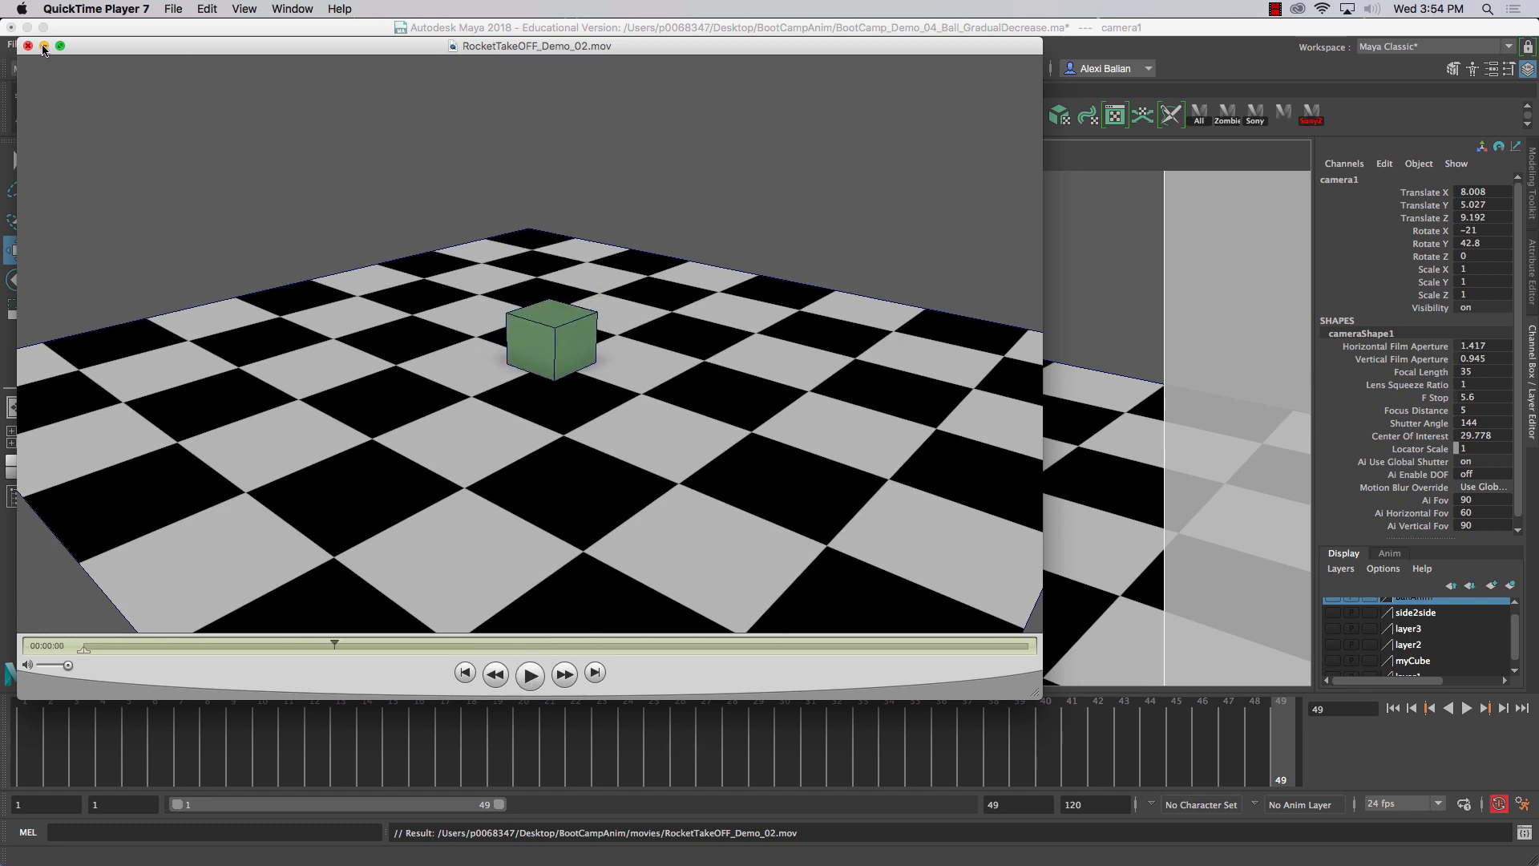
click(44, 47)
- Switch back to Maya, select the green cube with the Move tool active, and play its animation
click(185, 753)
key(alt+v)
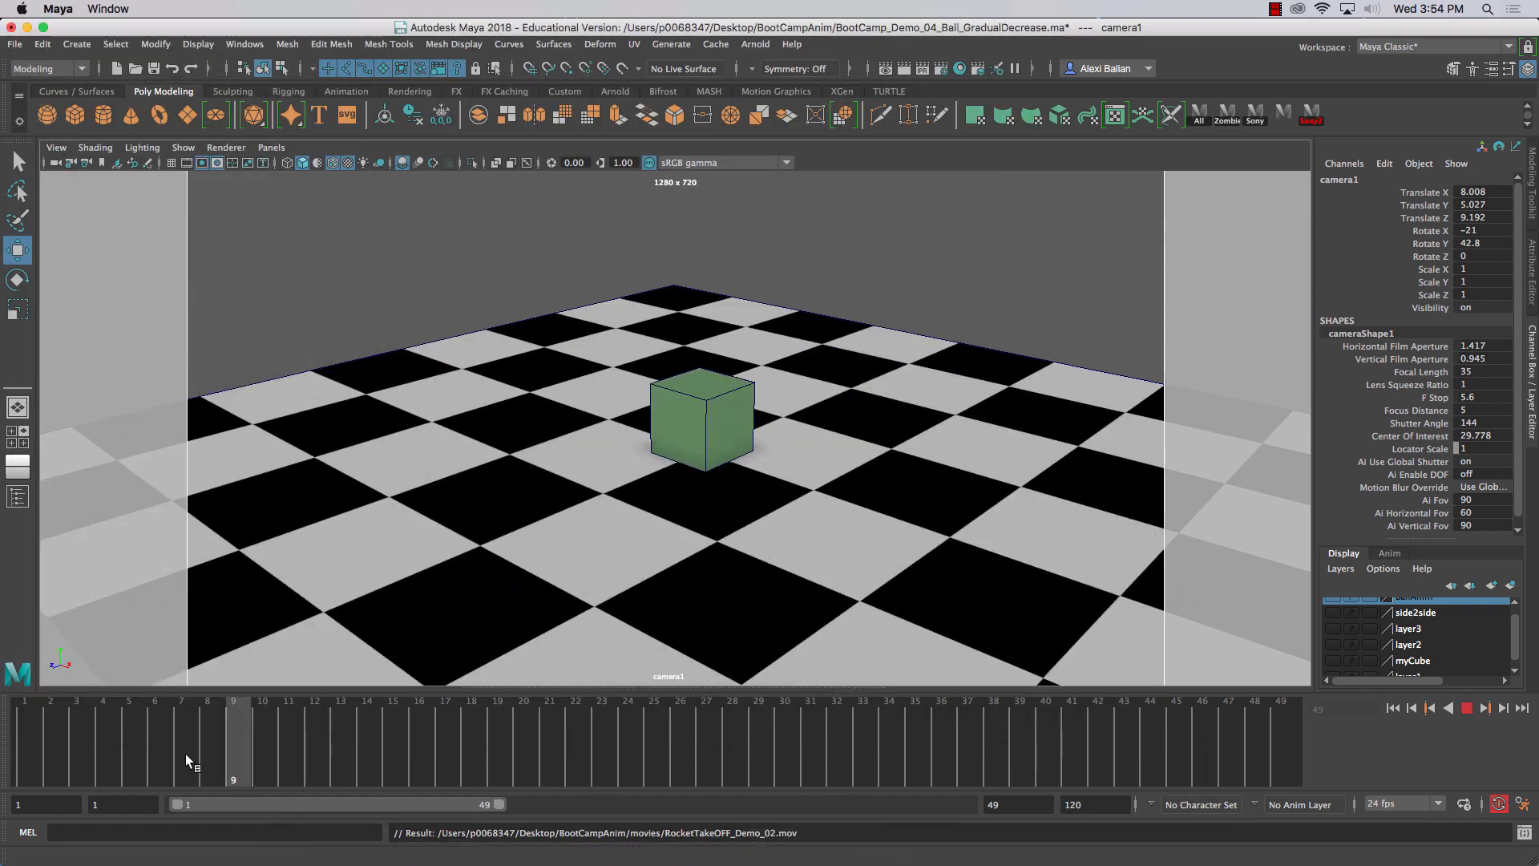
key(alt+v)
click(685, 405)
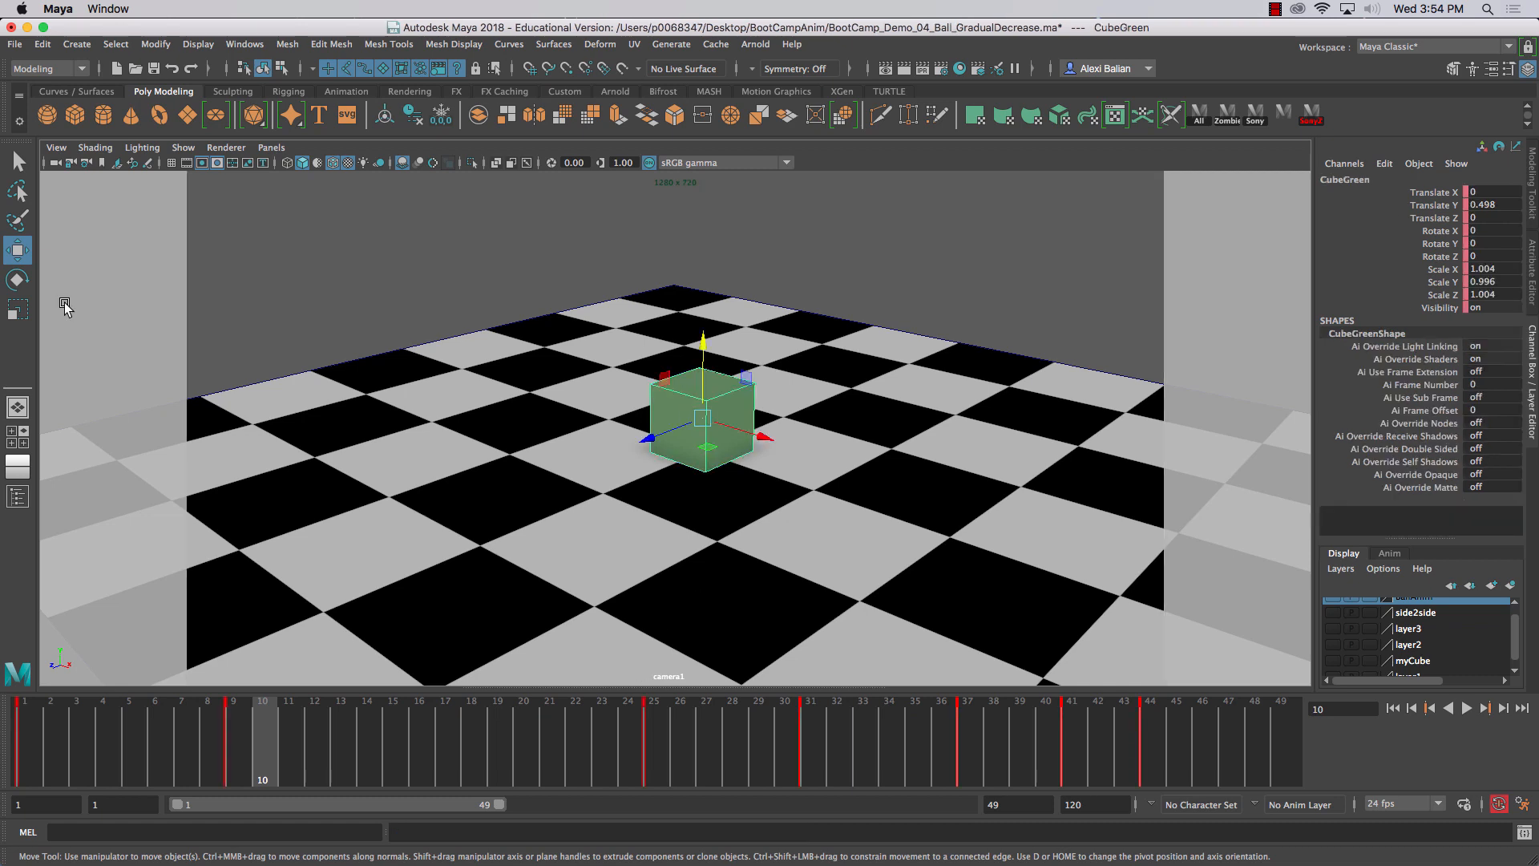
click(18, 161)
click(17, 251)
key(alt+v)
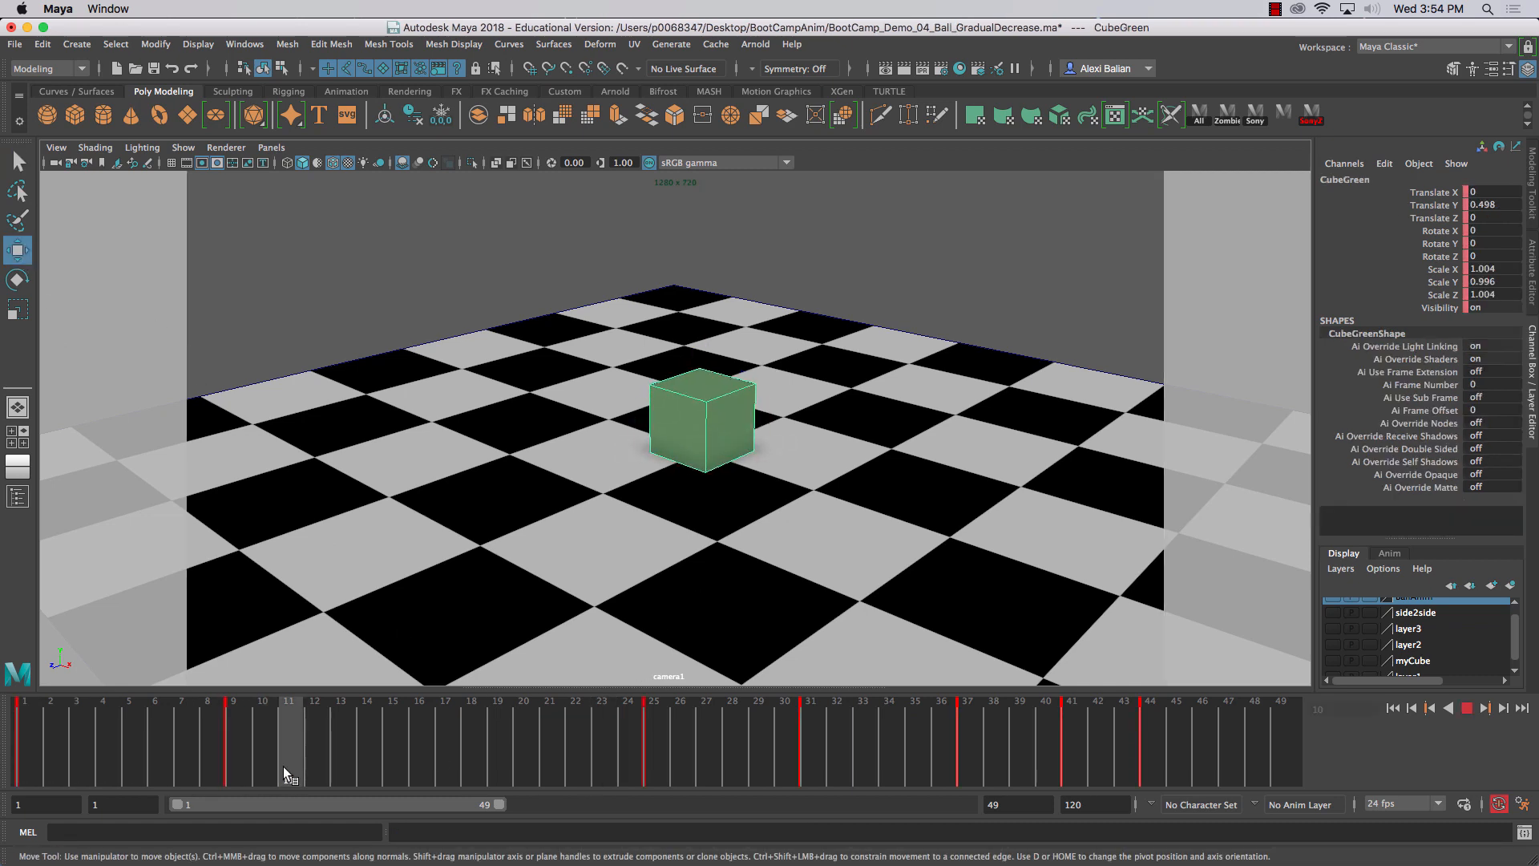
- Examine the timing of the cube's squash and stretch by scrubbing and stepping through its keyframes from frame 1 to 41
drag(239, 763, 967, 734)
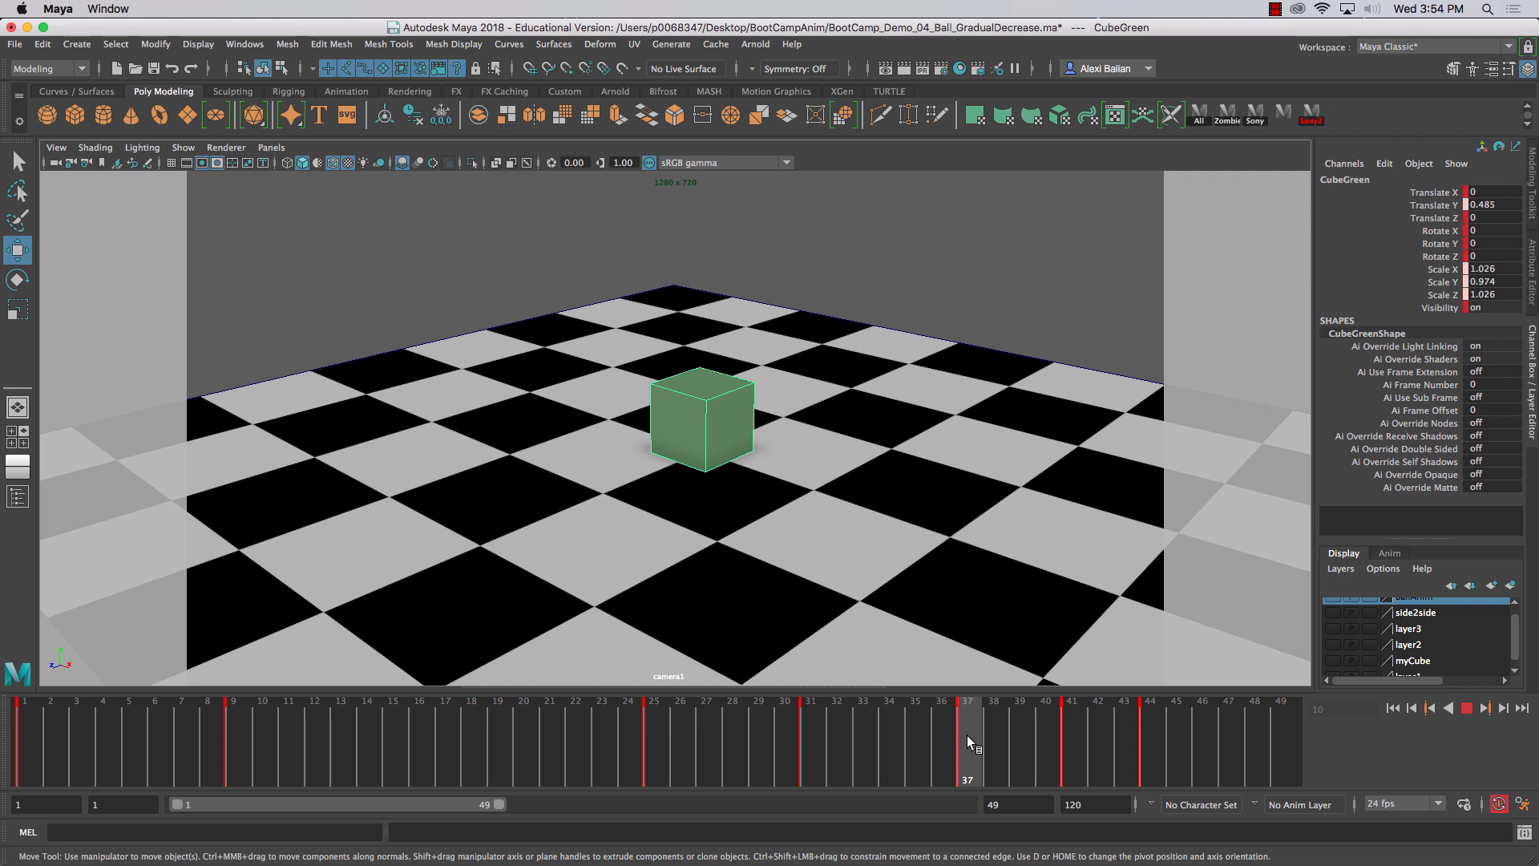
drag(967, 735, 646, 739)
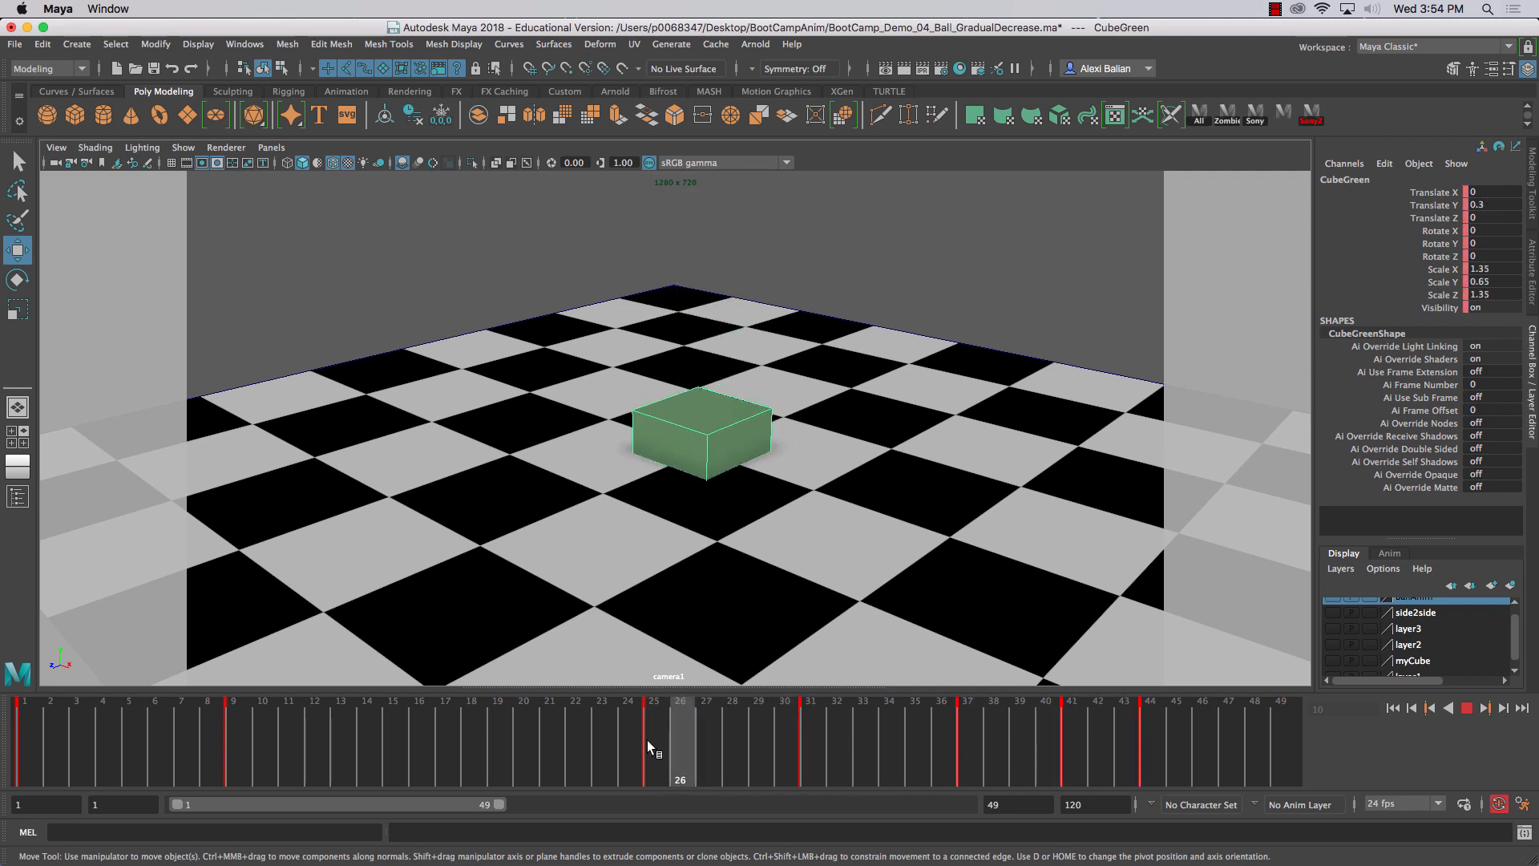
key(comma)
key(comma)
key(comma)
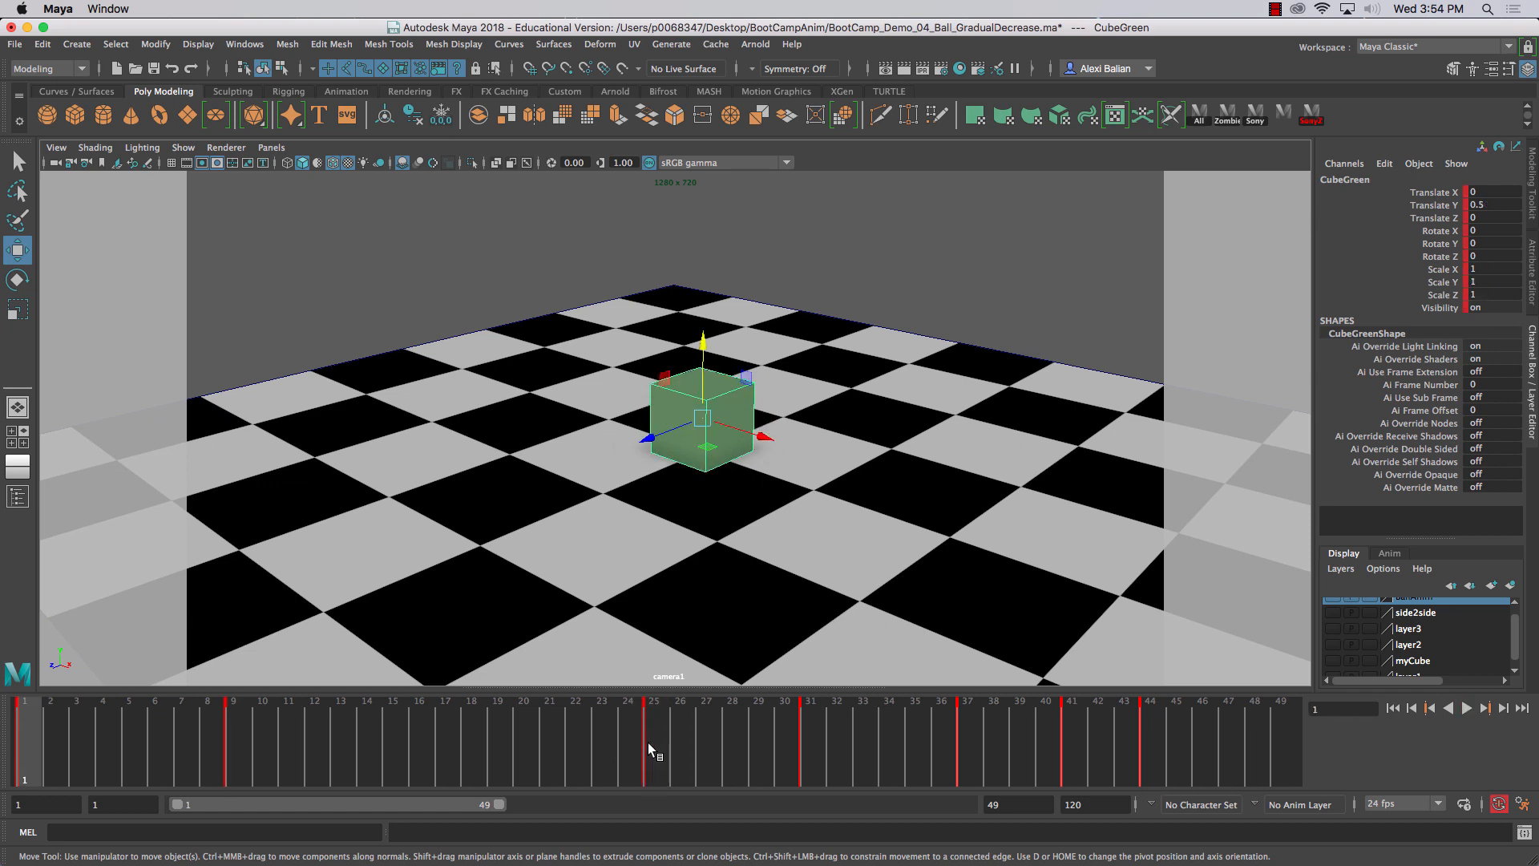
key(period)
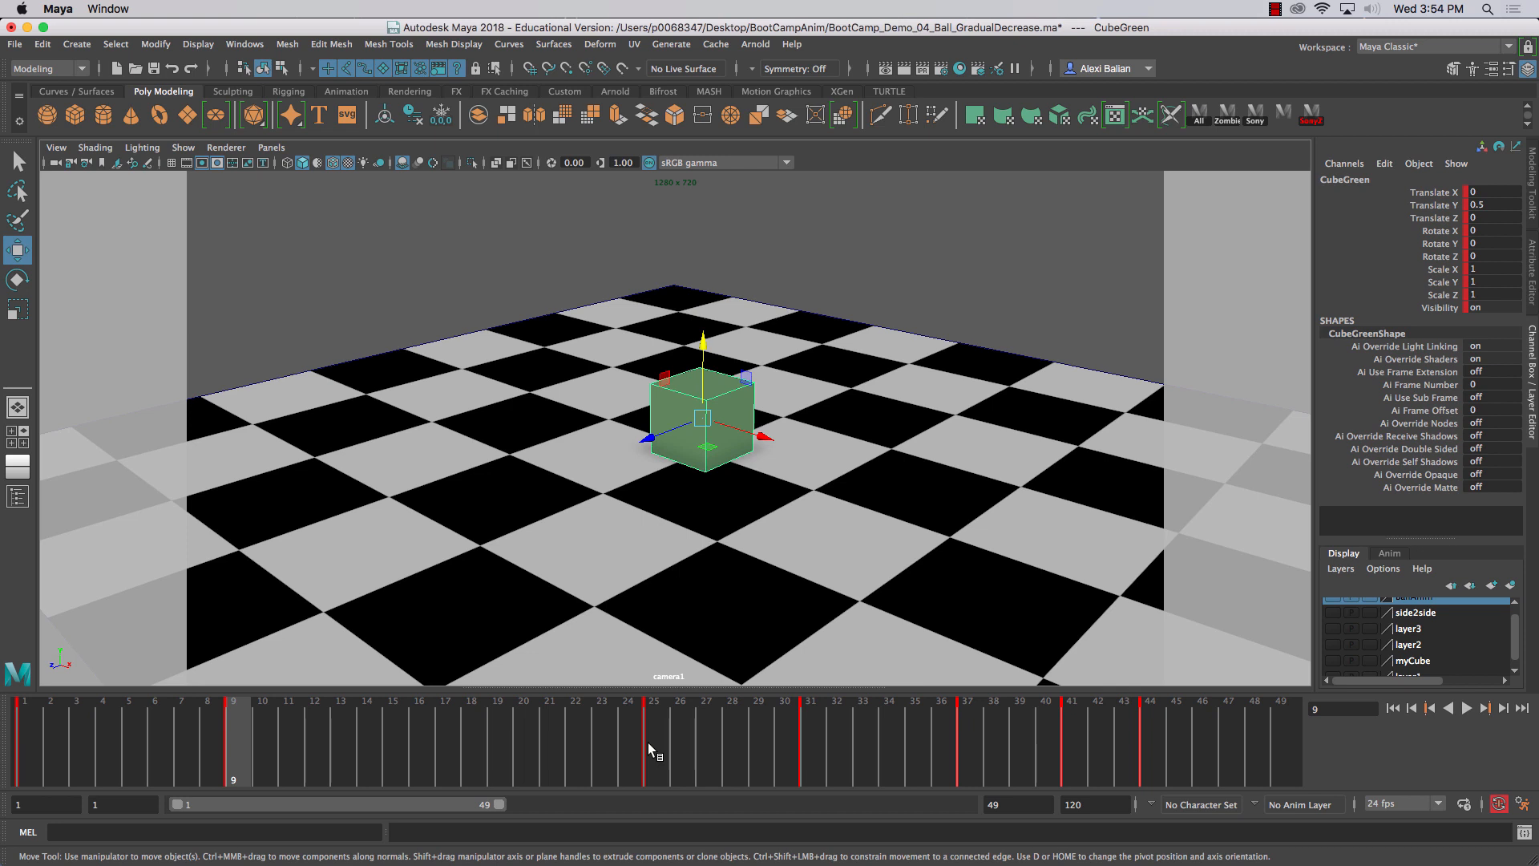
key(period)
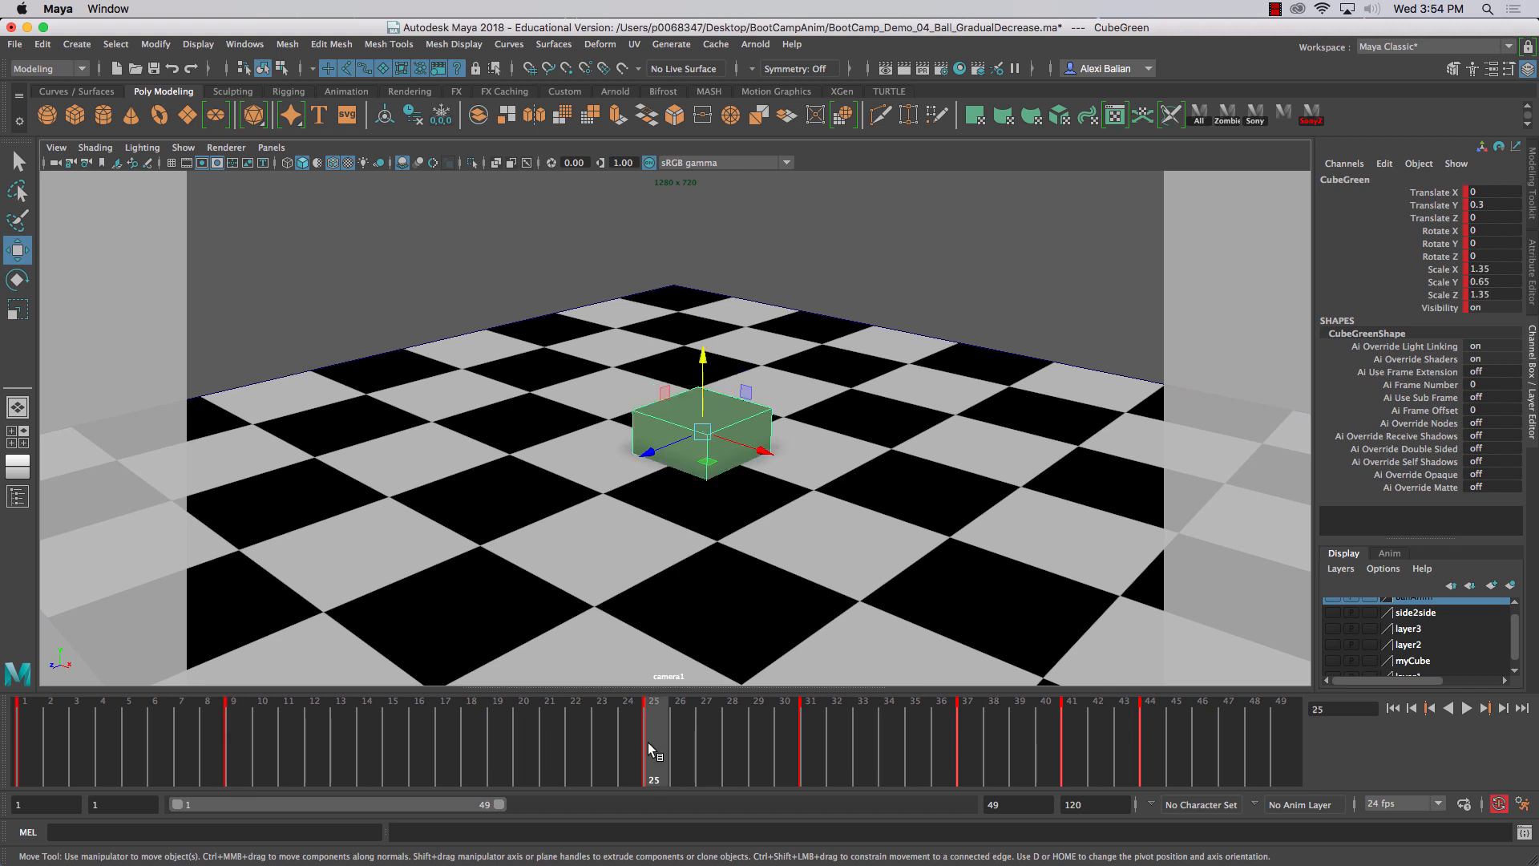
key(period)
key(period)
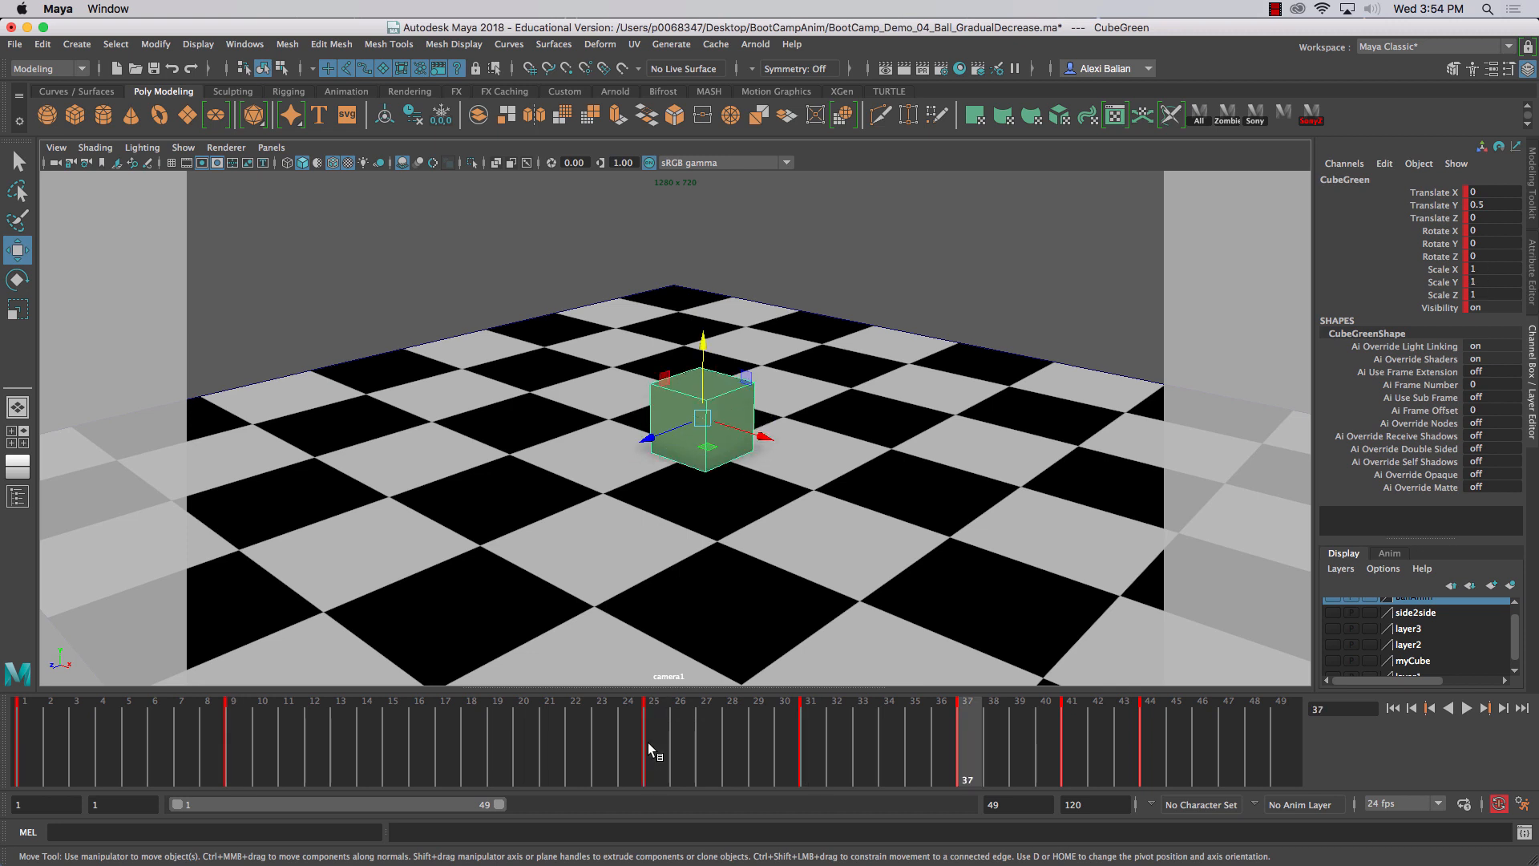
key(period)
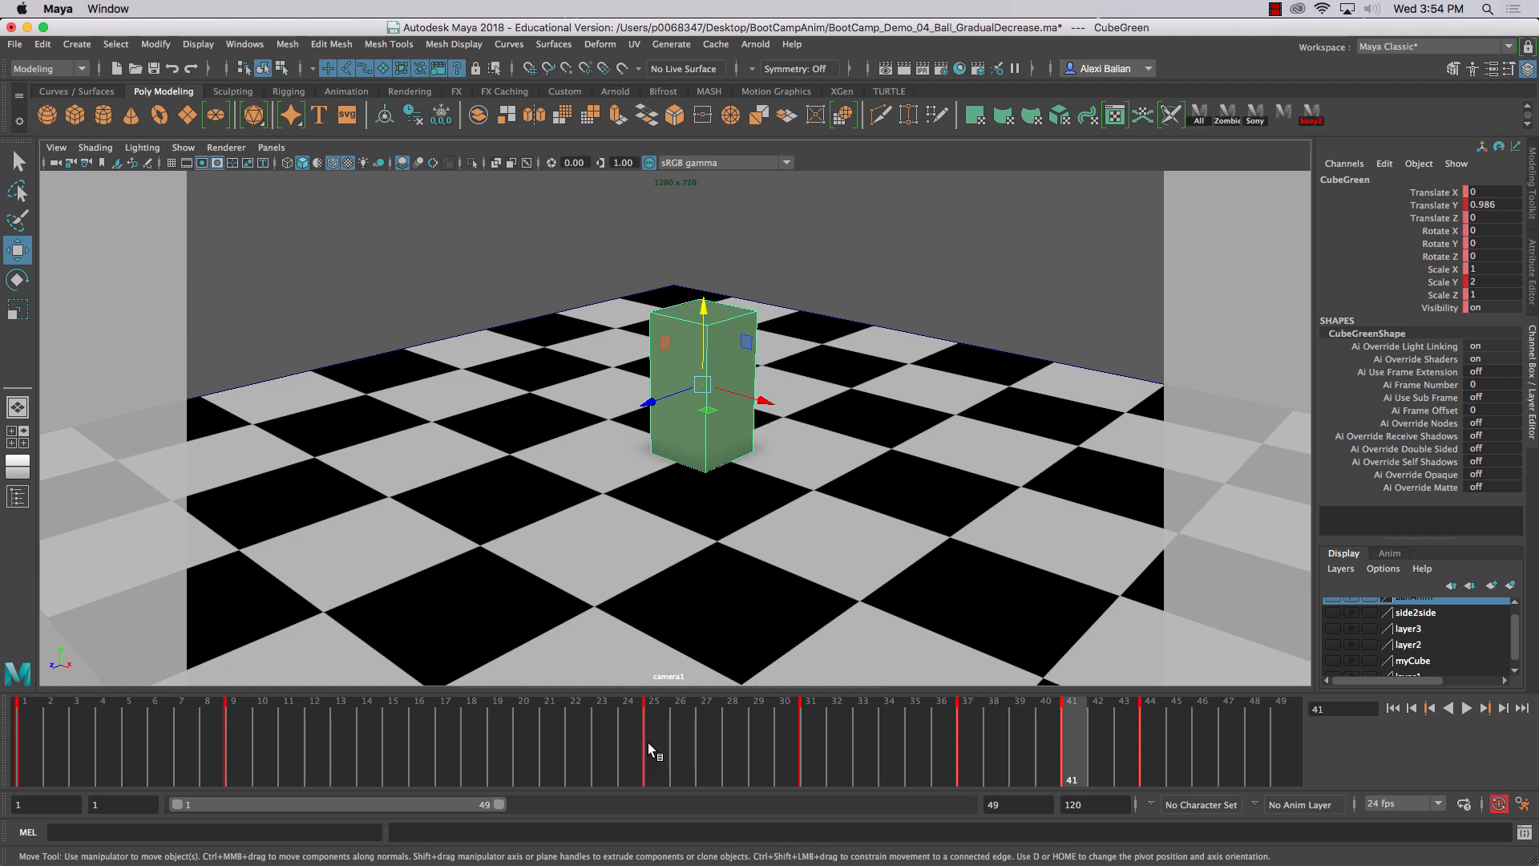
- Move the cube's key at frame 37 to frame 33
key(comma)
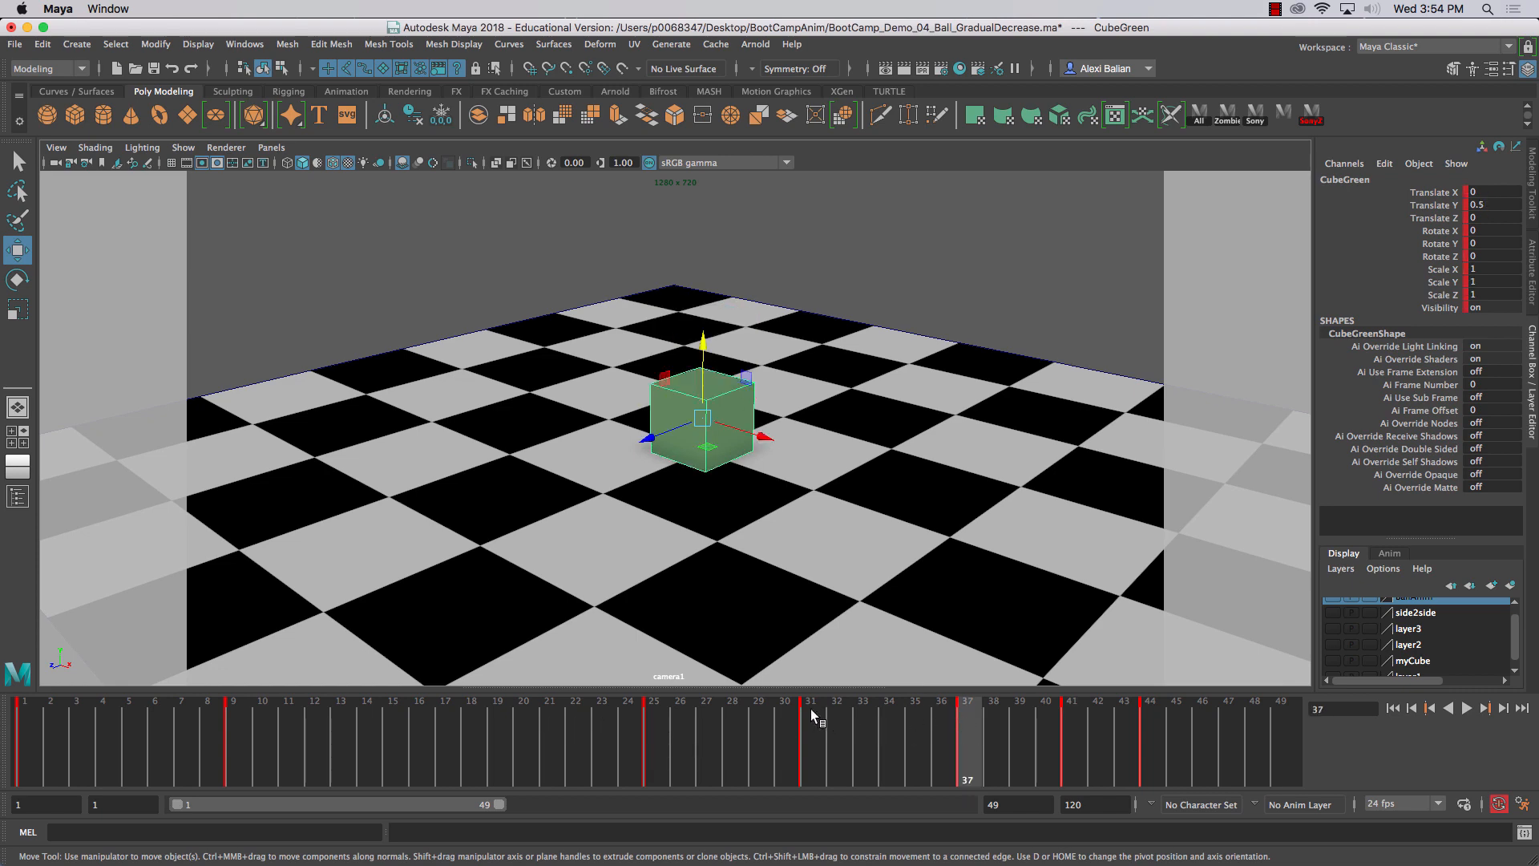
shift+click(970, 741)
drag(970, 749, 856, 749)
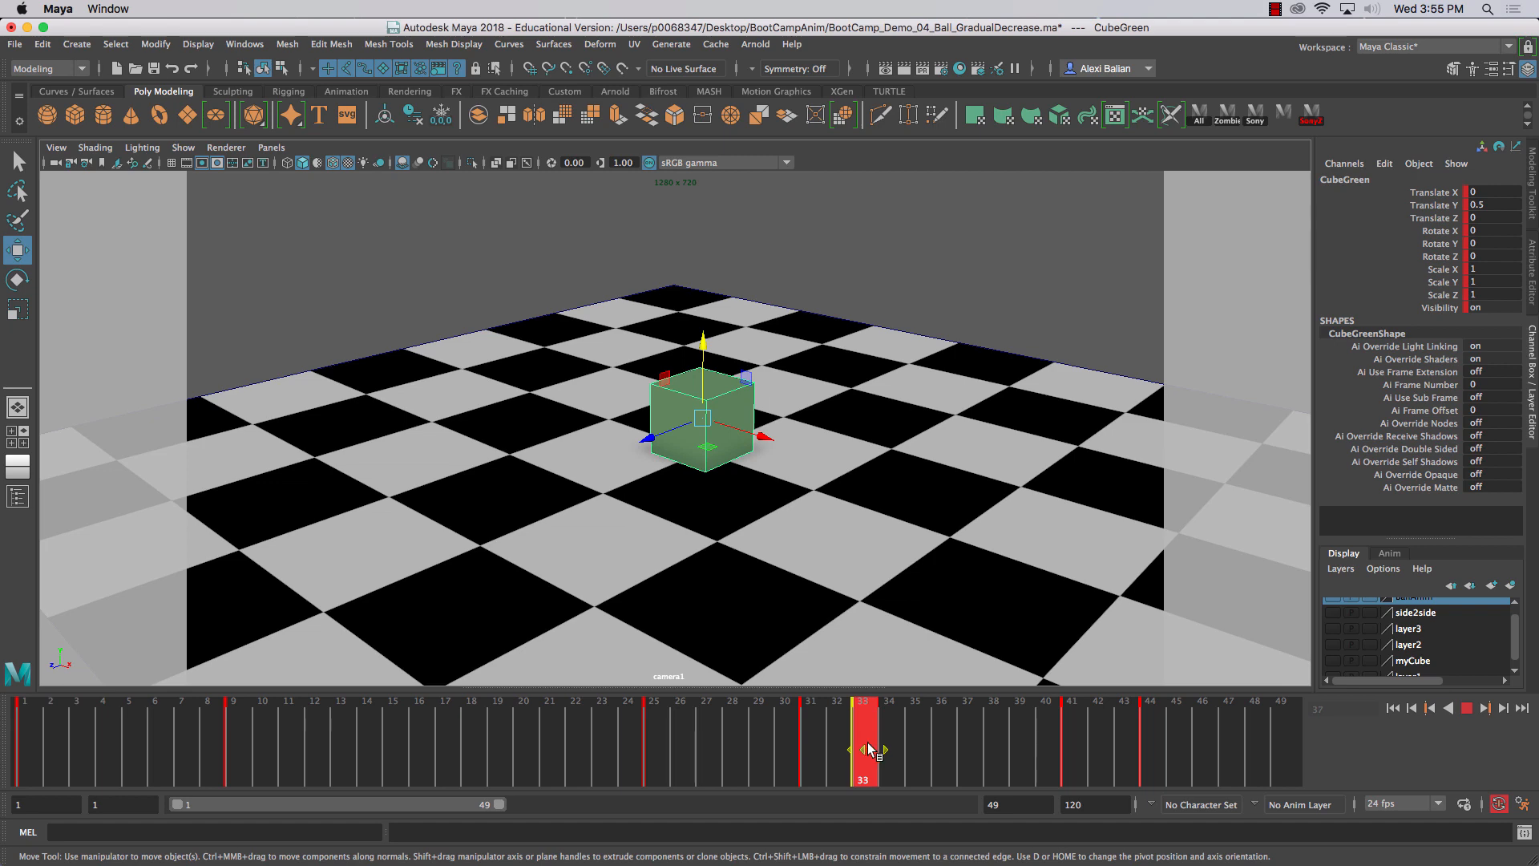
click(810, 727)
click(853, 732)
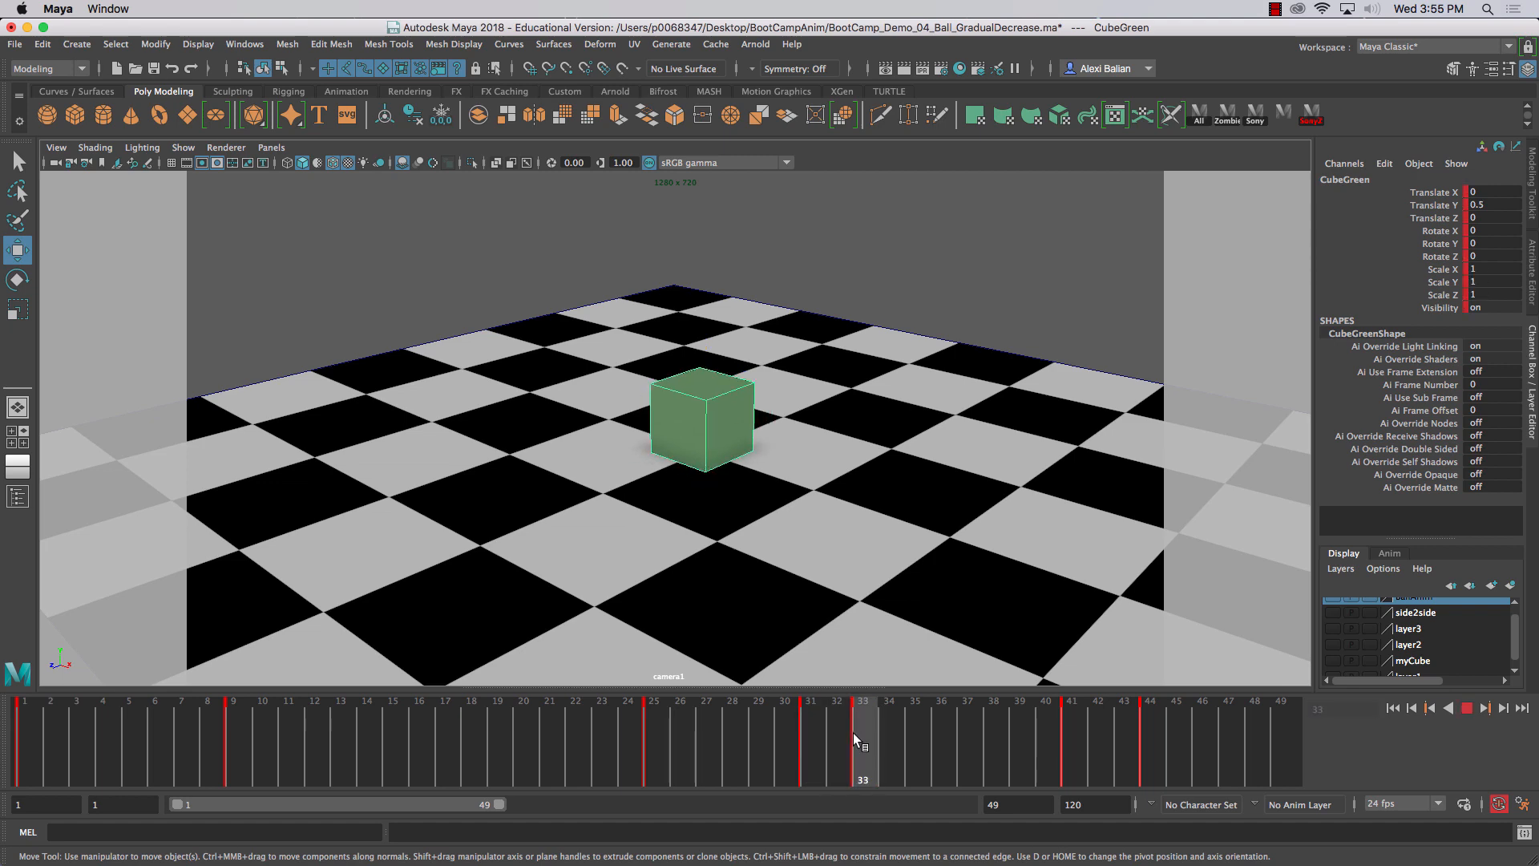
- Shift the cube's stretch and take-off keys at frames 41 and 44 together to frames 37 and 40
click(1067, 722)
shift+drag(1071, 719, 1008, 760)
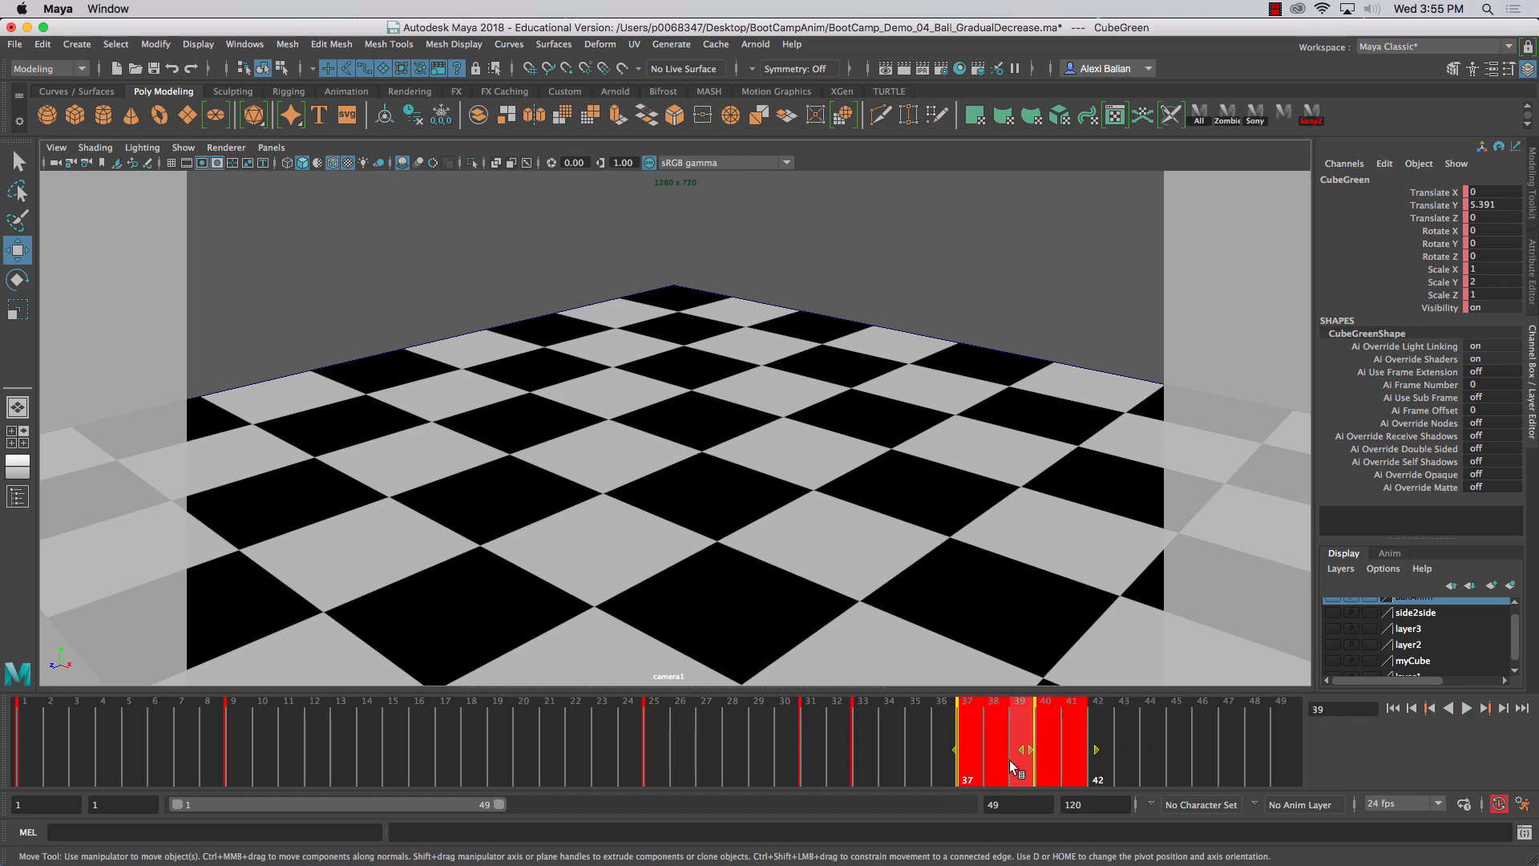
click(896, 734)
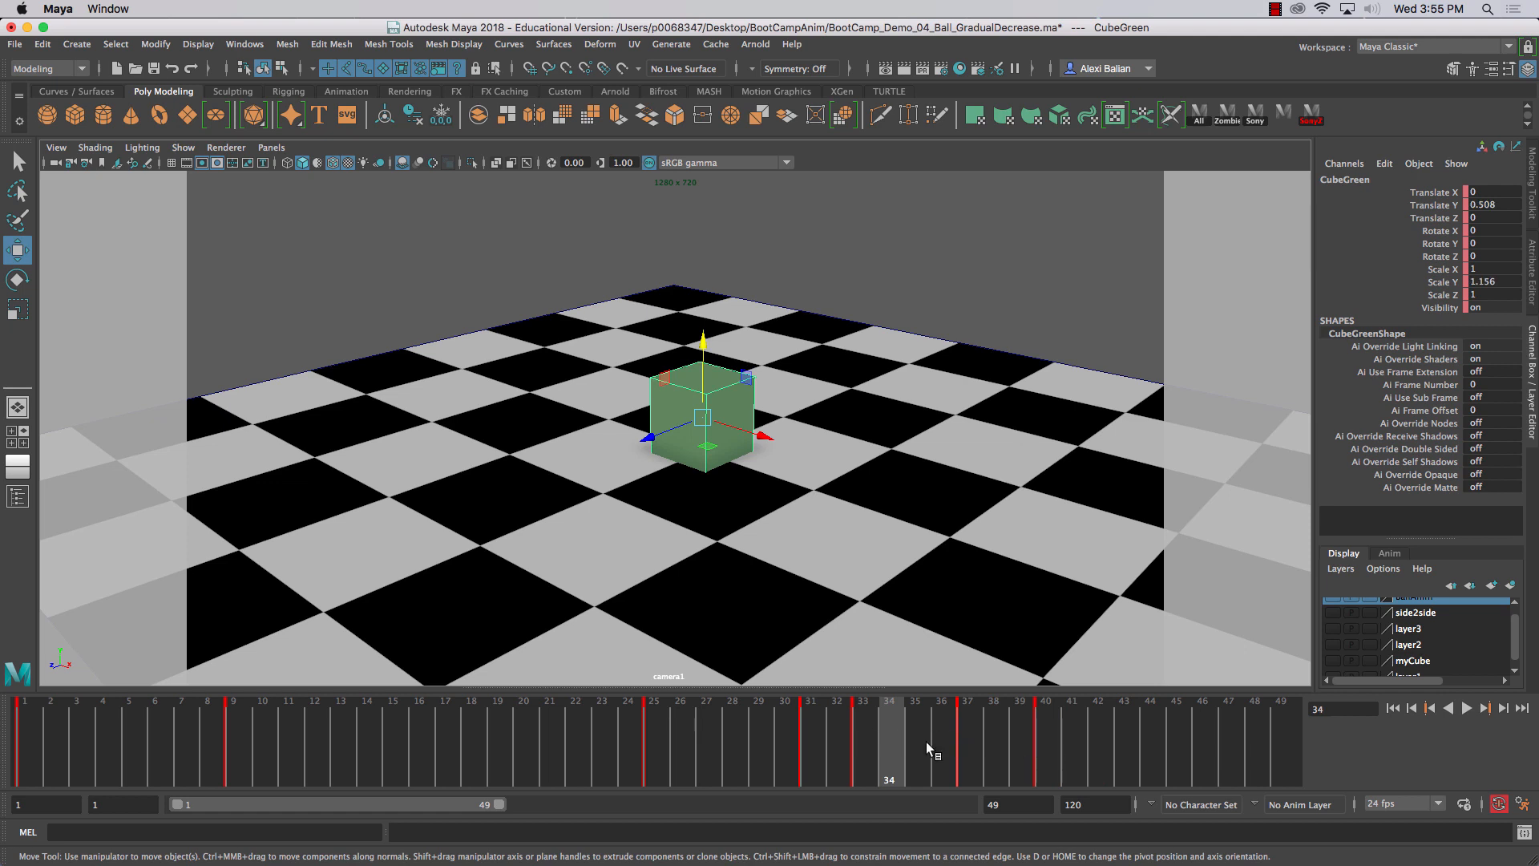
- Replay the retimed animation from frame 1, and playblast it to a movie named RocketTakeOFF_Demo_02a
drag(444, 731, 24, 731)
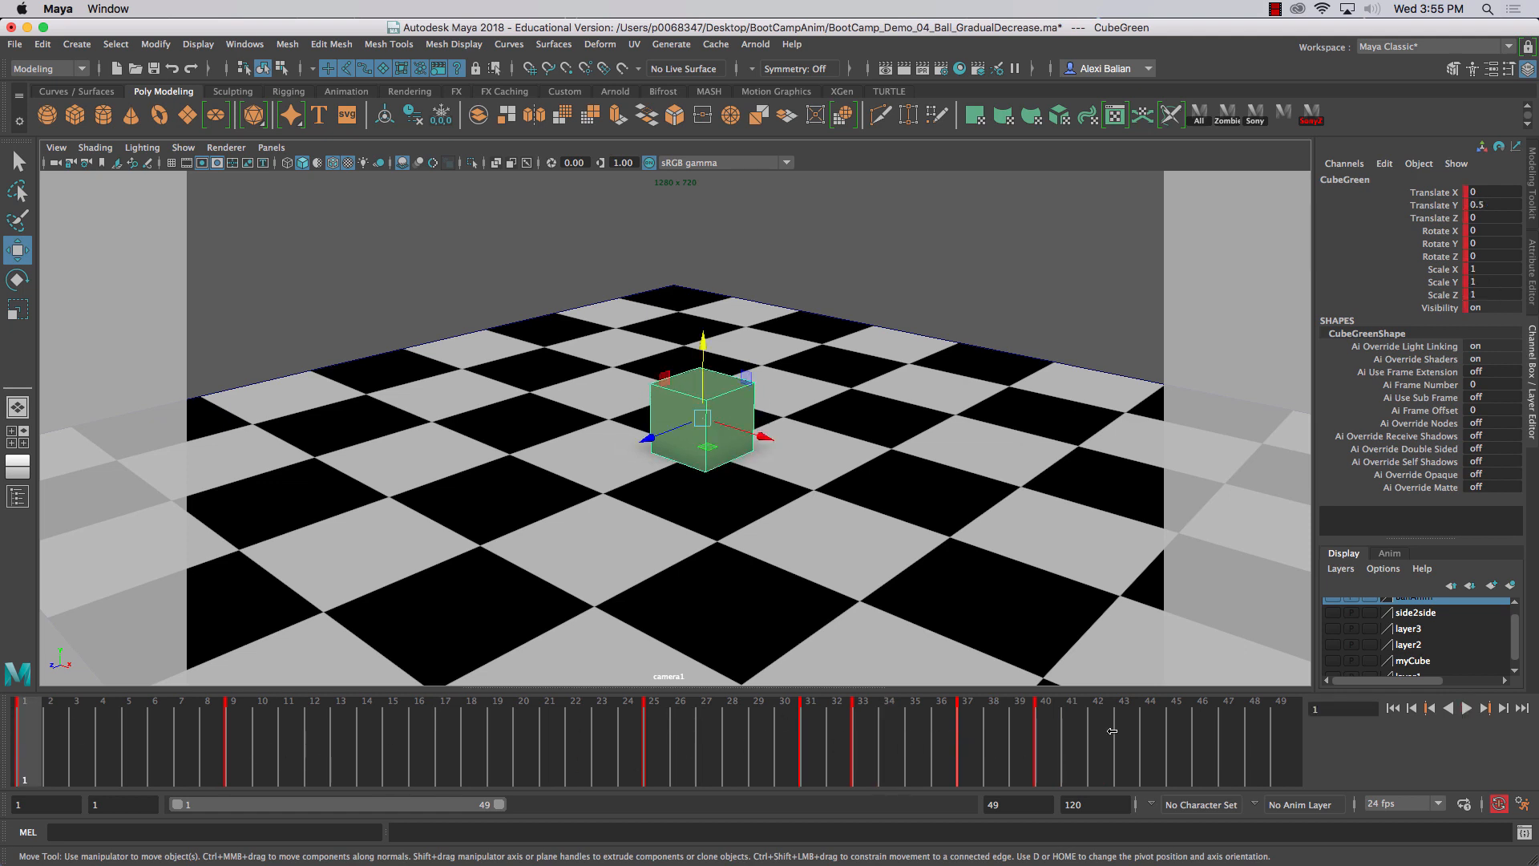
click(1464, 710)
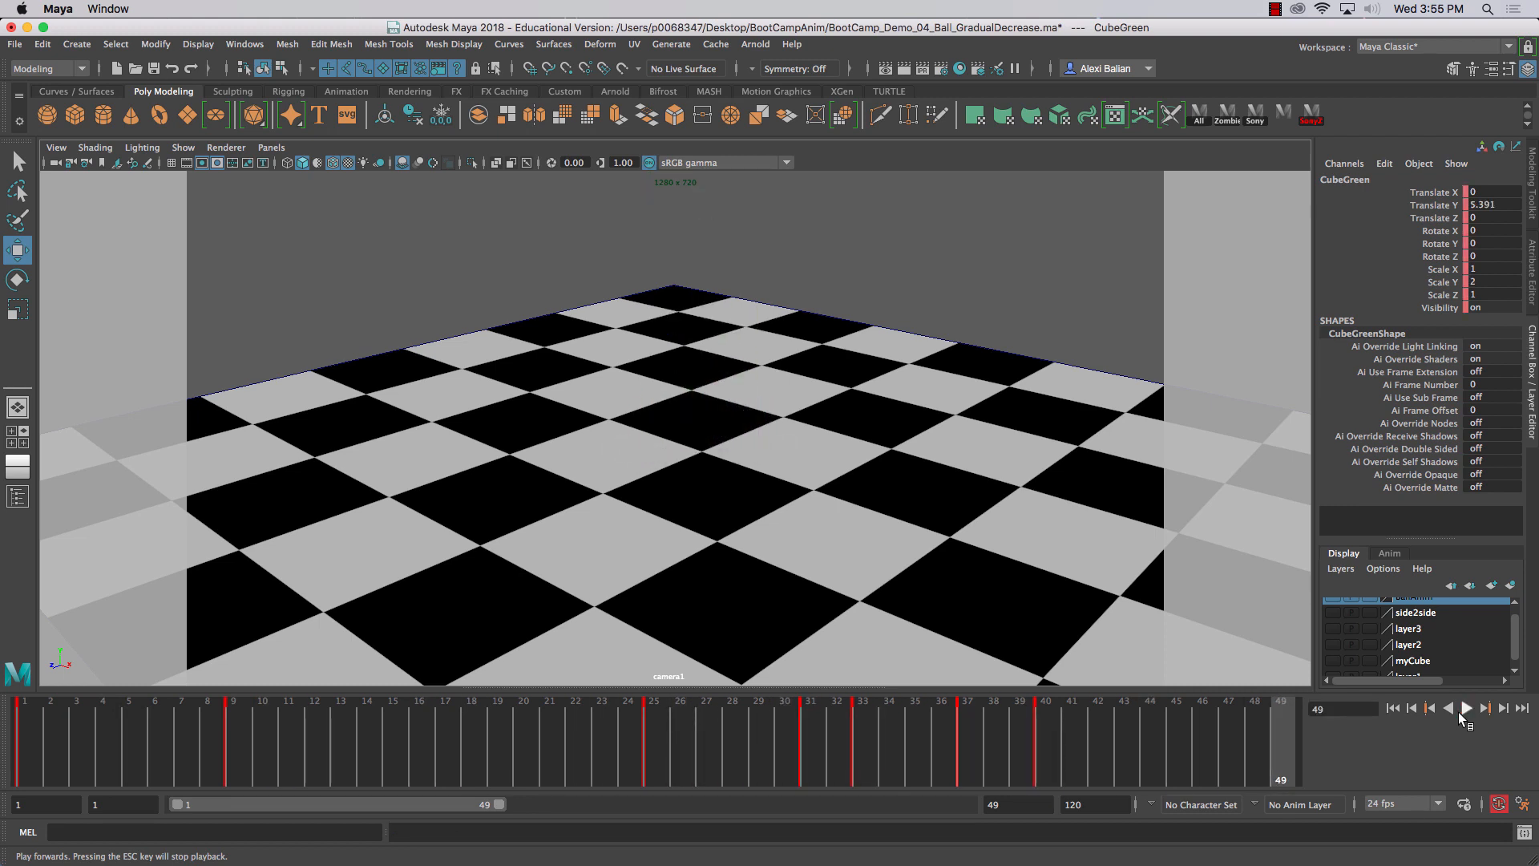
right_click(830, 731)
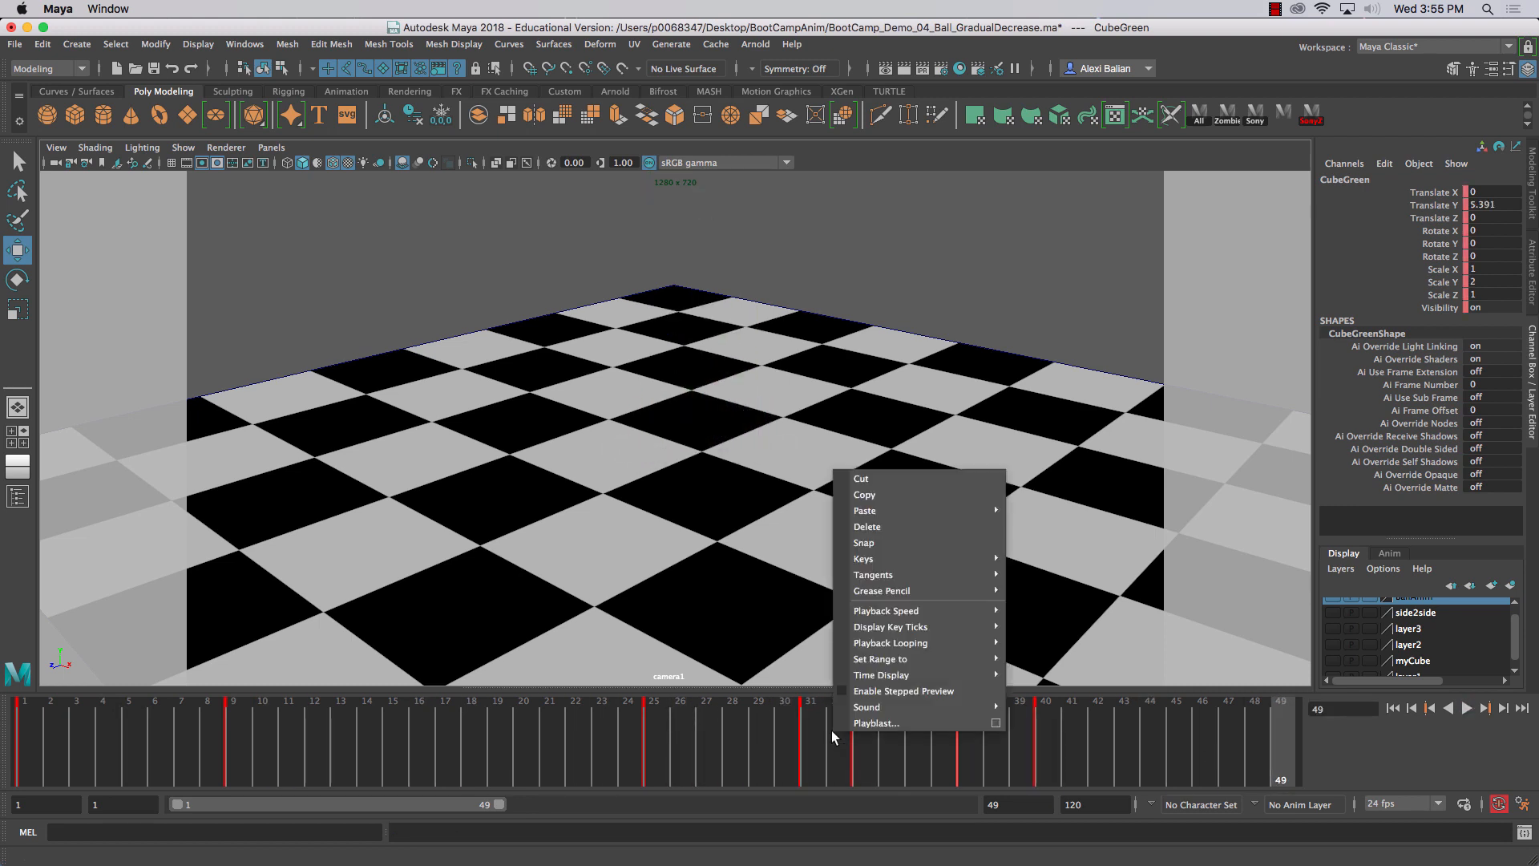
click(1001, 720)
click(777, 568)
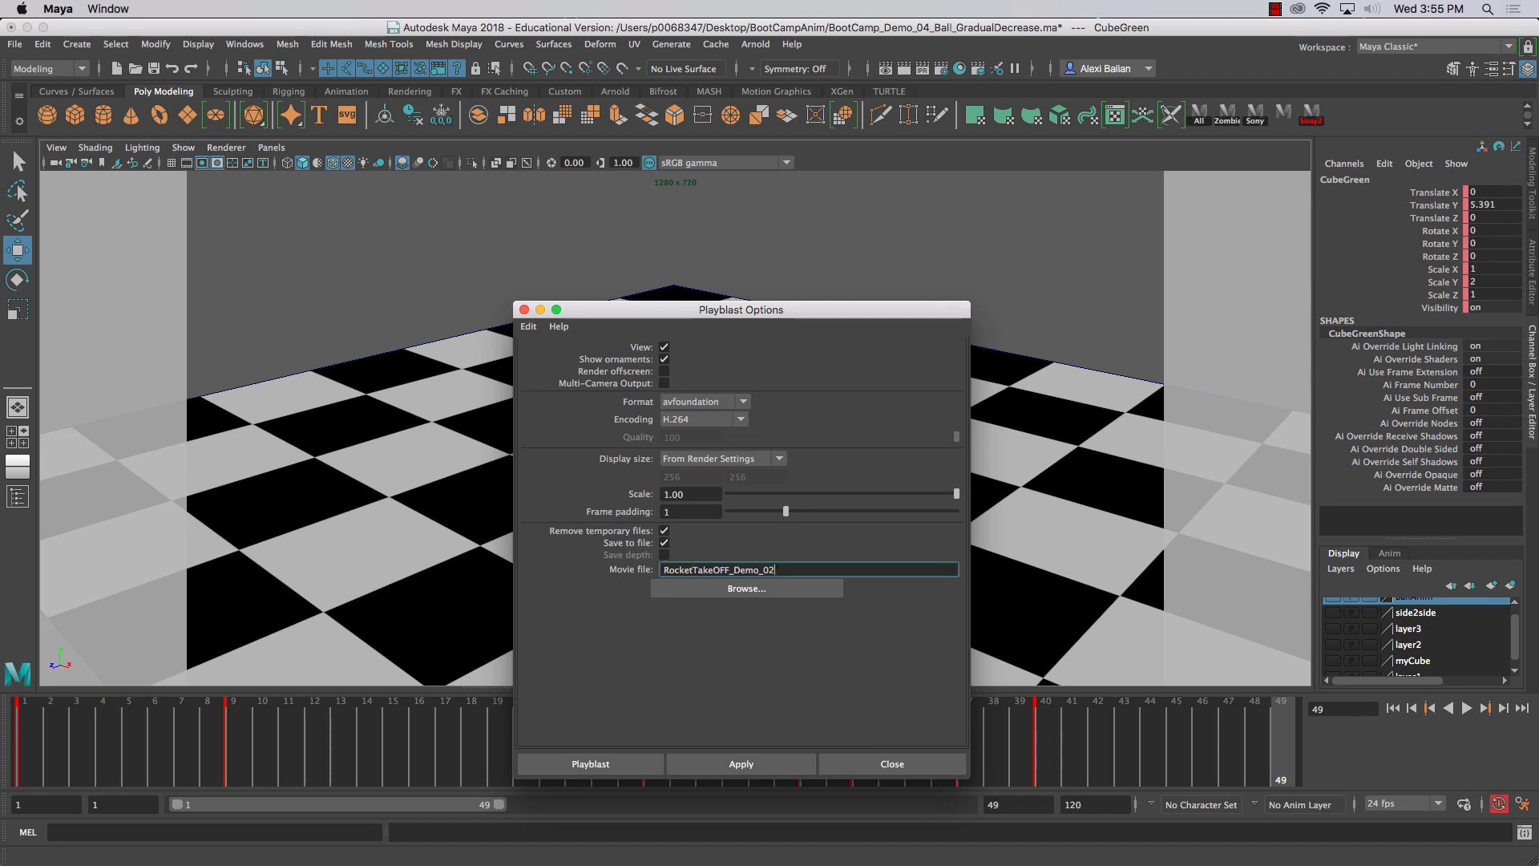
text(a)
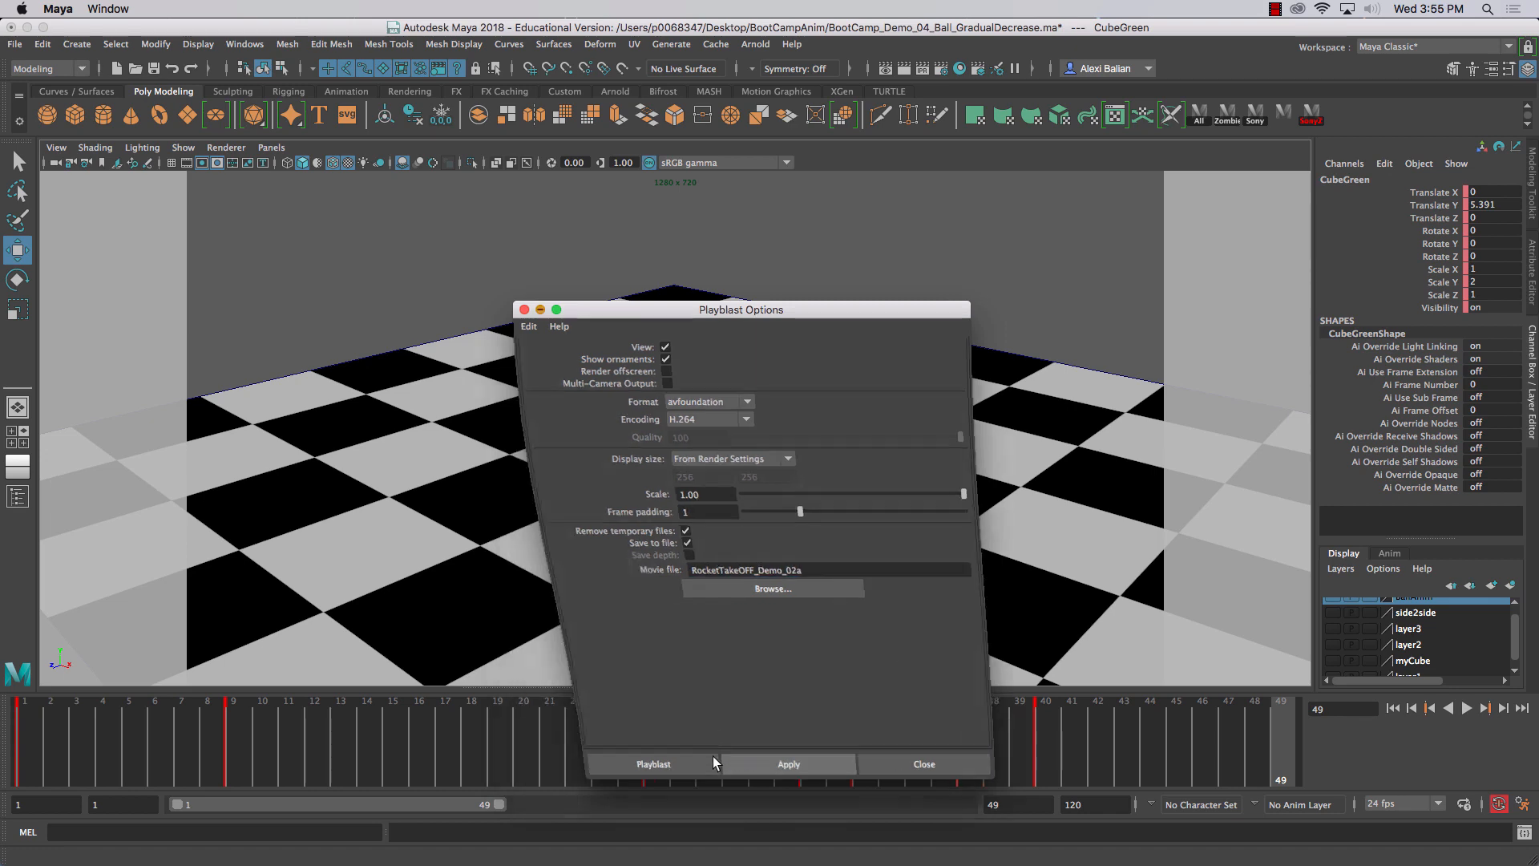
click(713, 757)
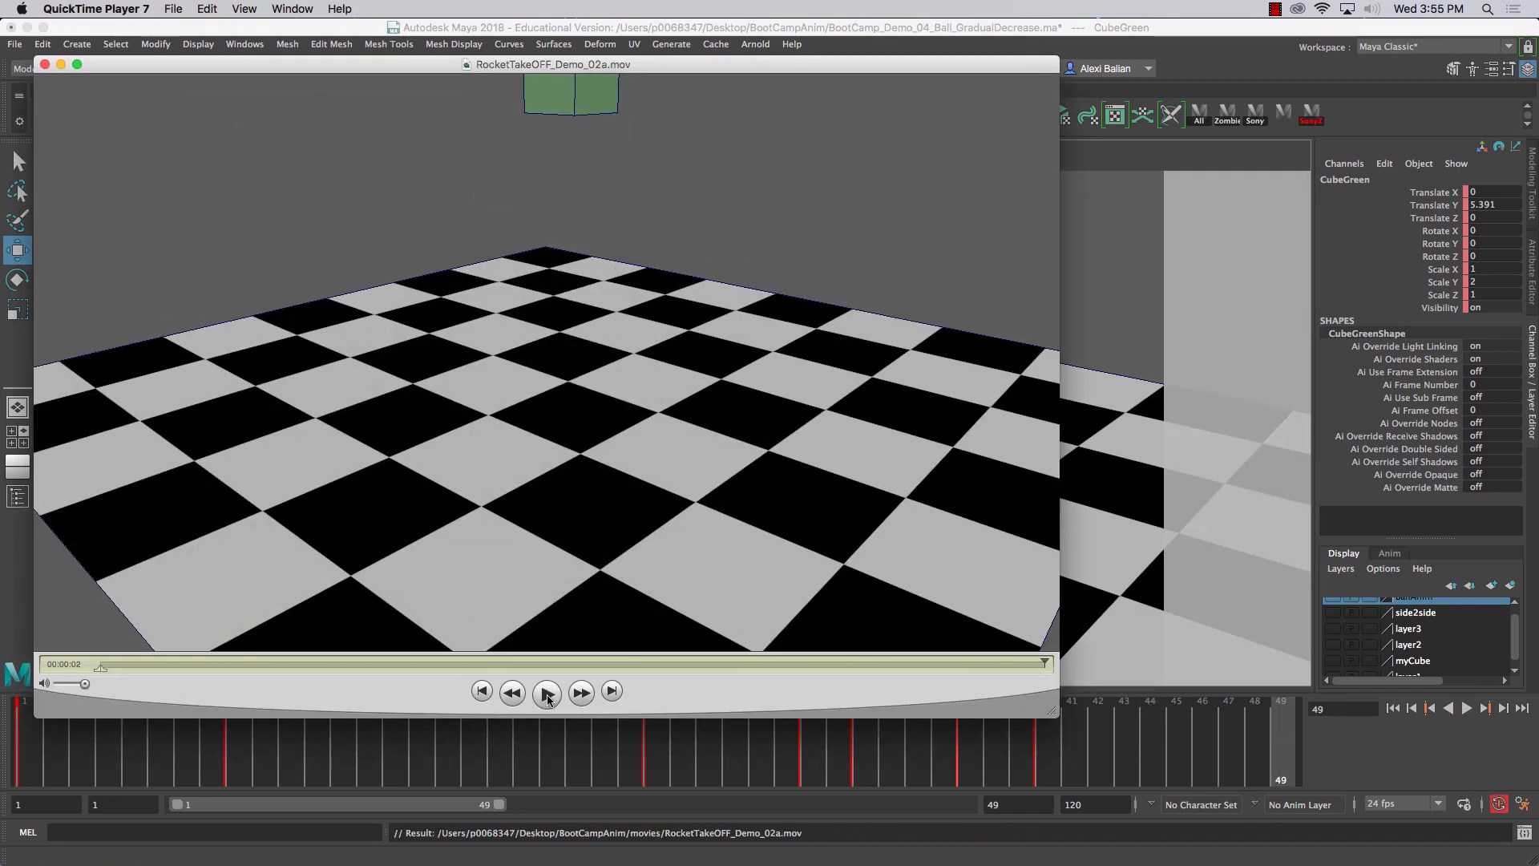
click(45, 64)
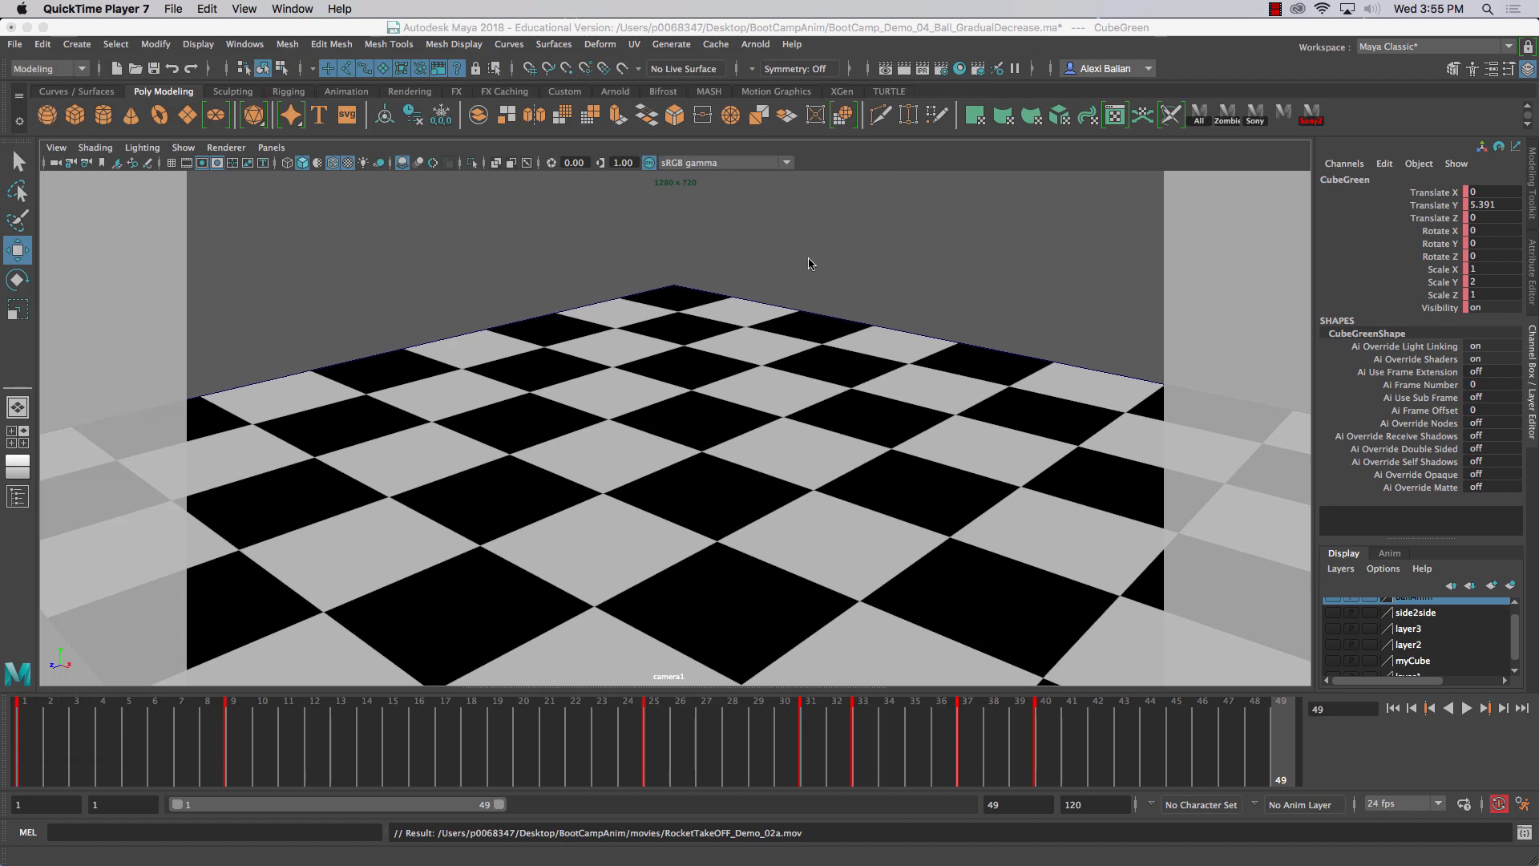
- Toggle the gate mask in the camera view off and back on
click(201, 163)
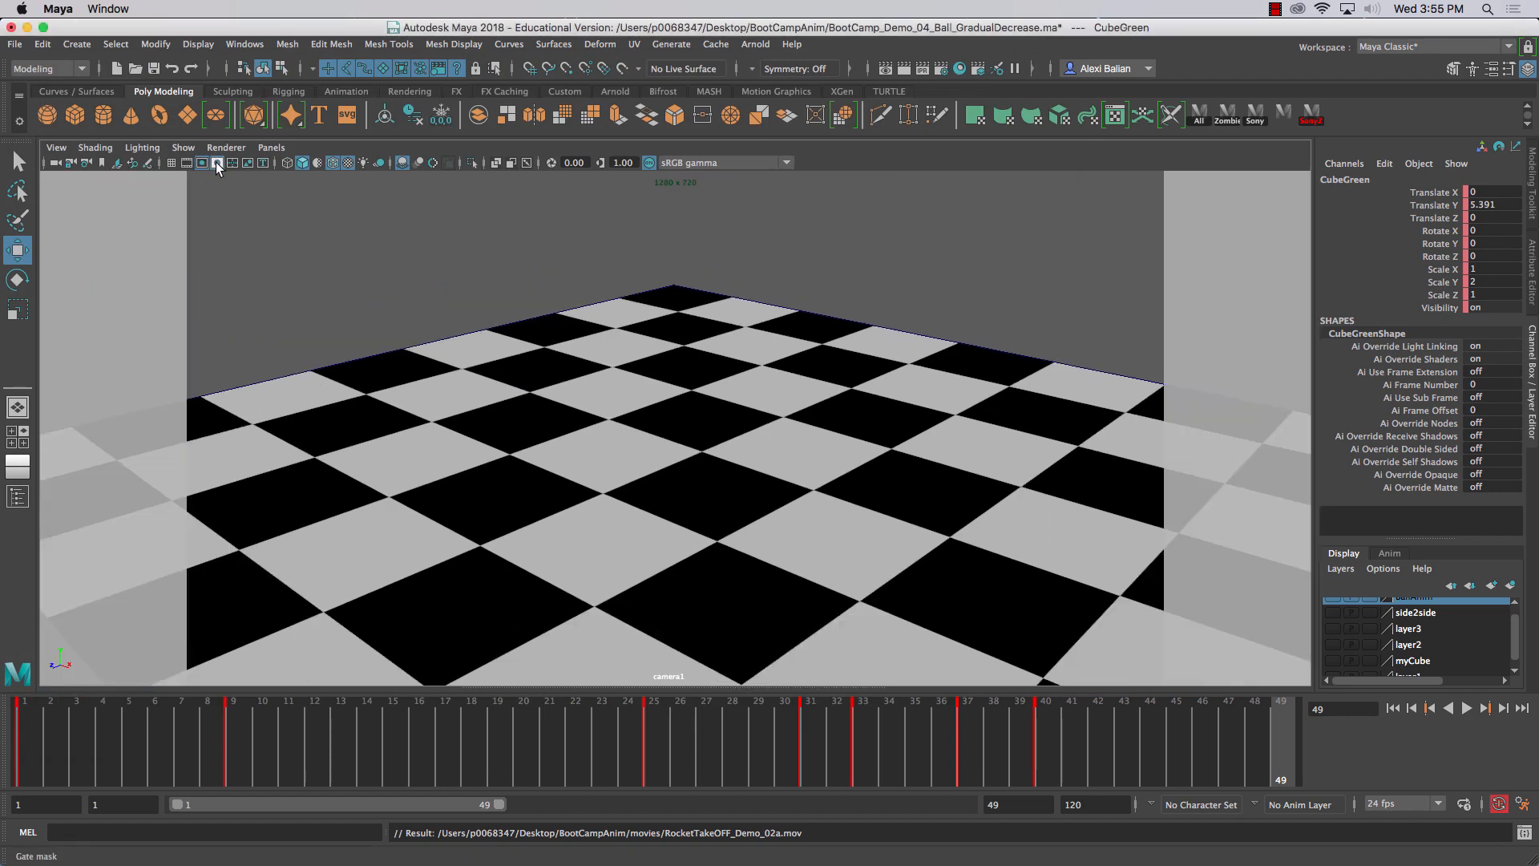
click(215, 162)
click(215, 162)
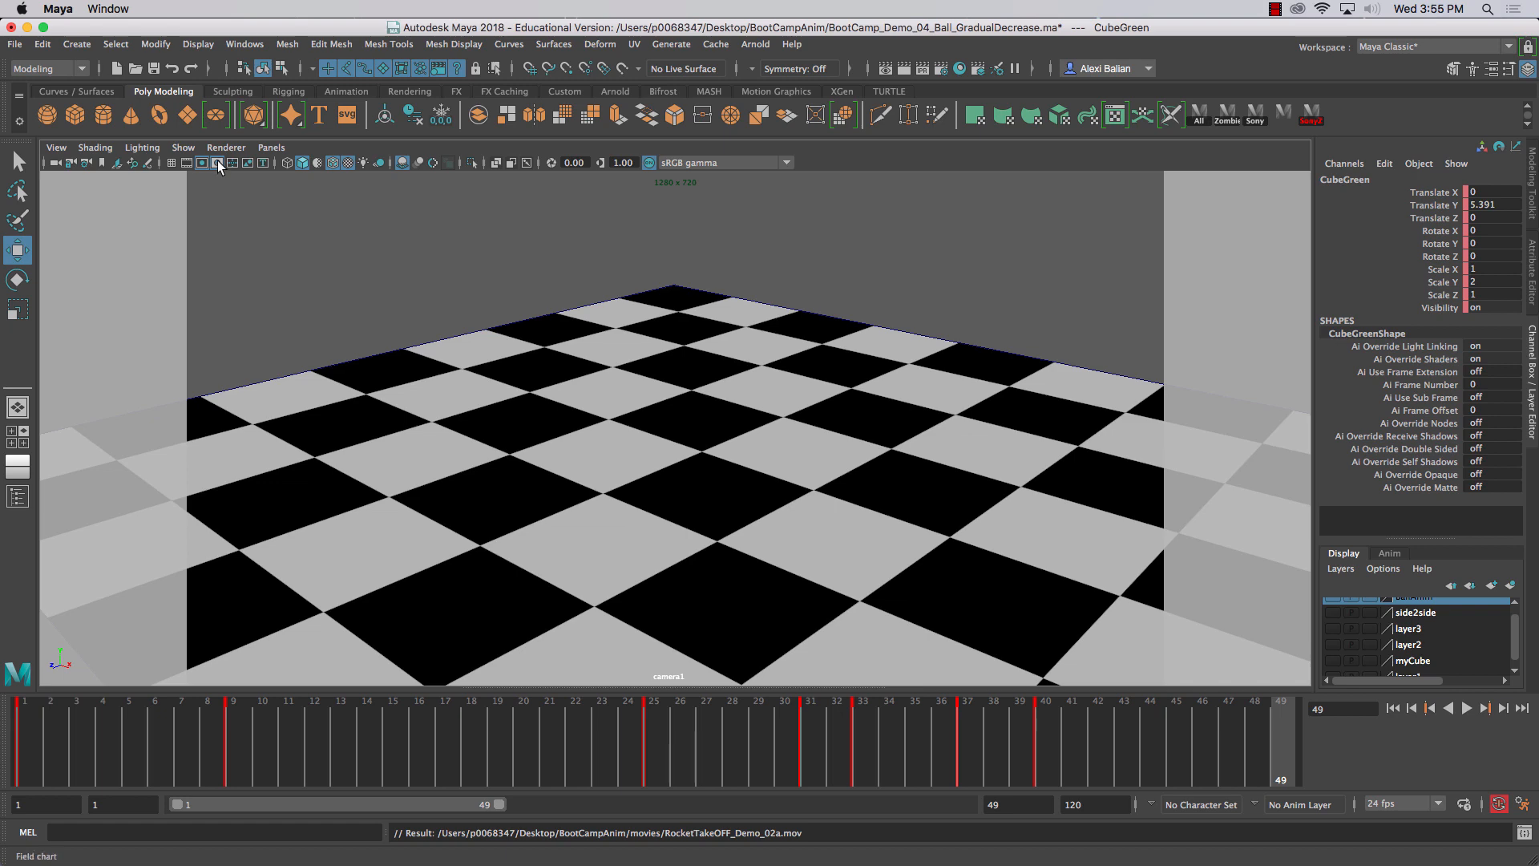
- Set the render start frame to 1 in the render settings, and check the Arnold sampling options
click(942, 68)
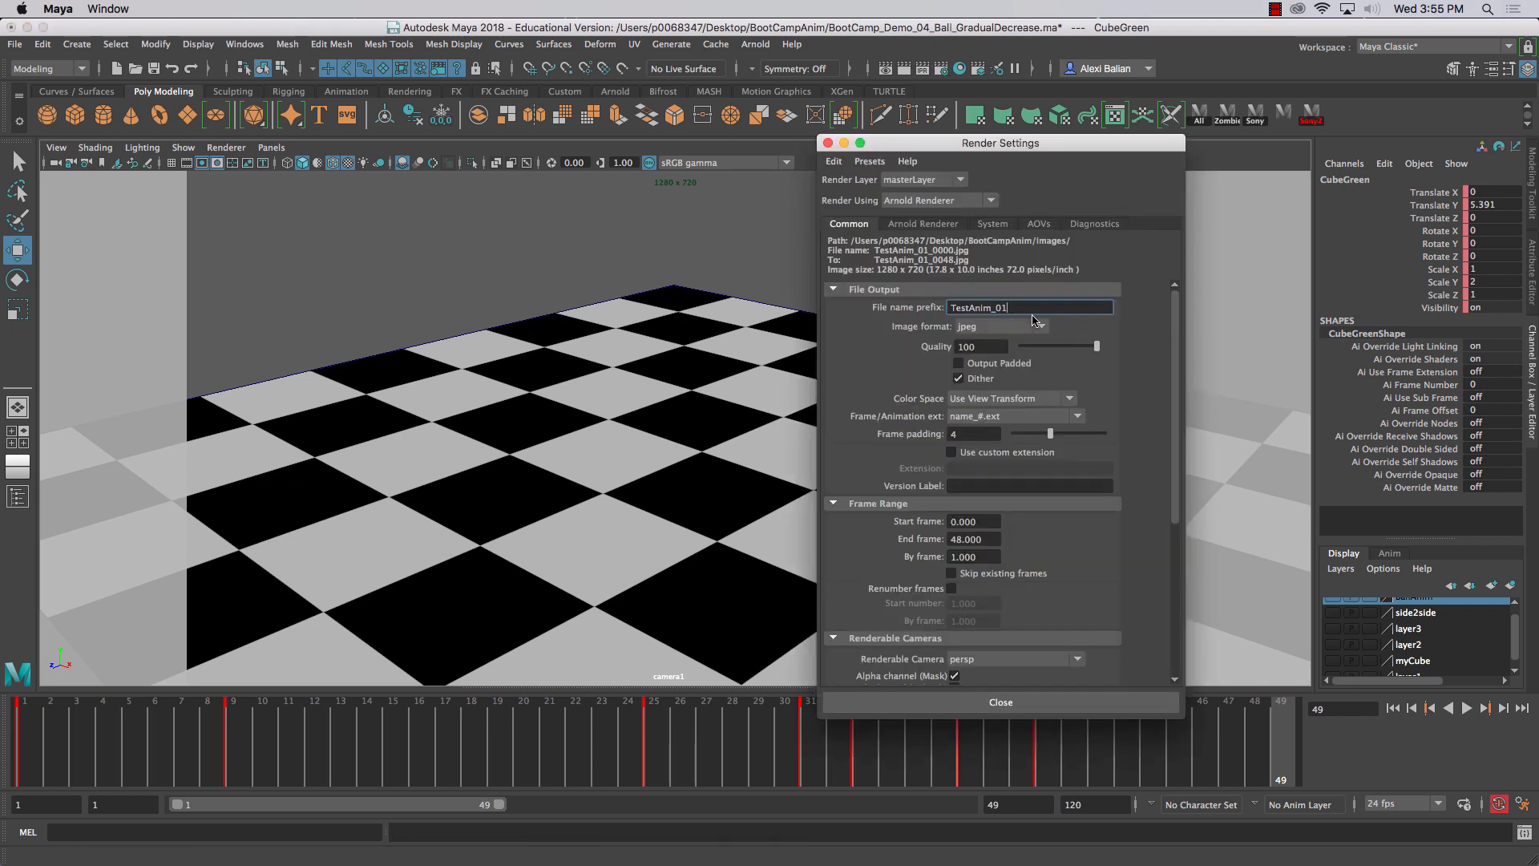
scroll(1063, 570, down, 5)
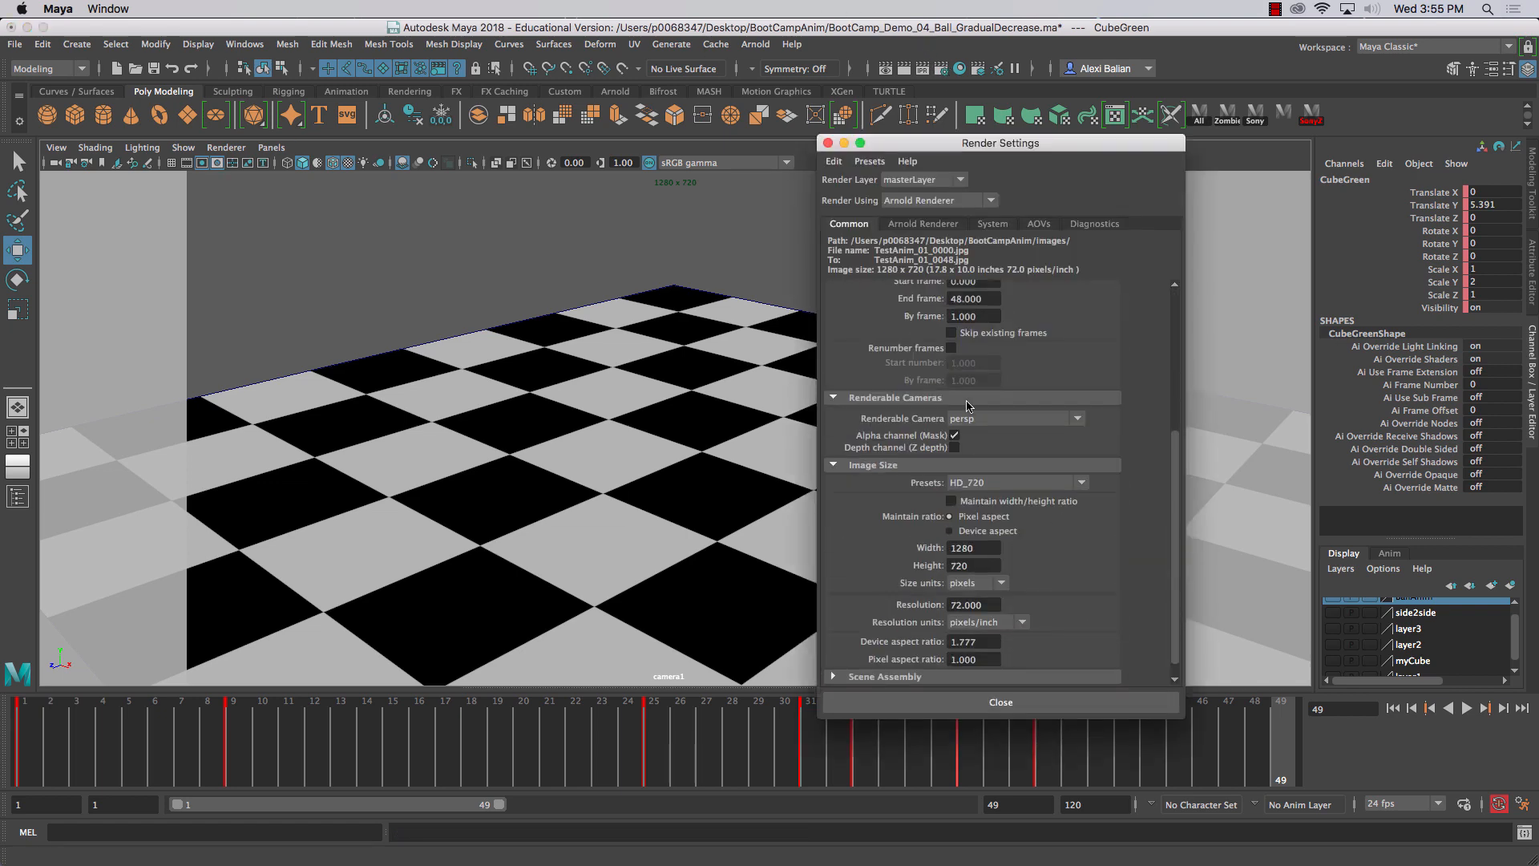
scroll(1050, 335, up, 2)
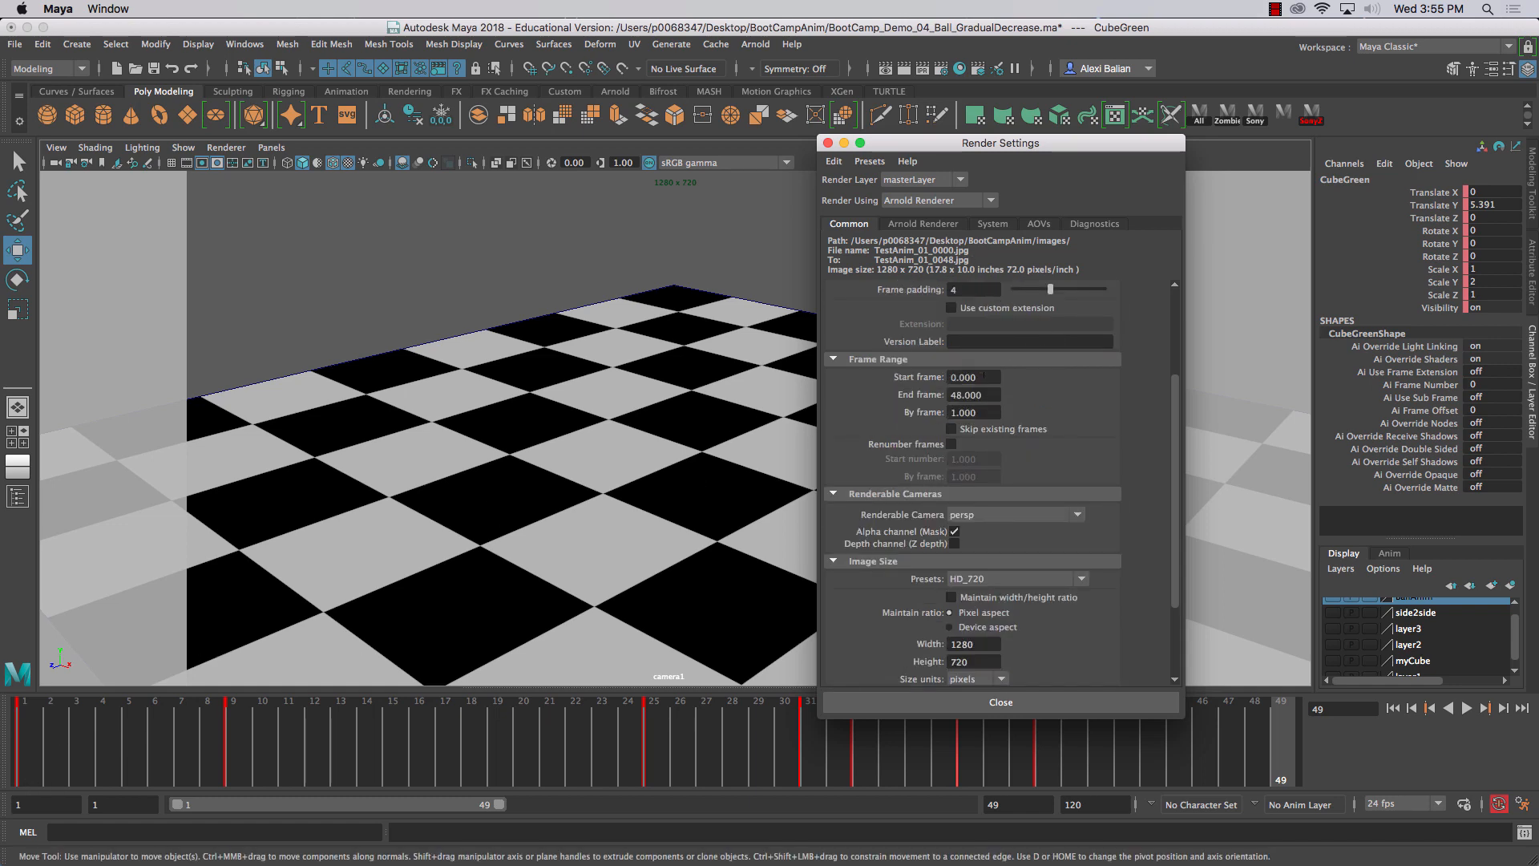
double_click(974, 377)
text(1)
key(Return)
click(906, 226)
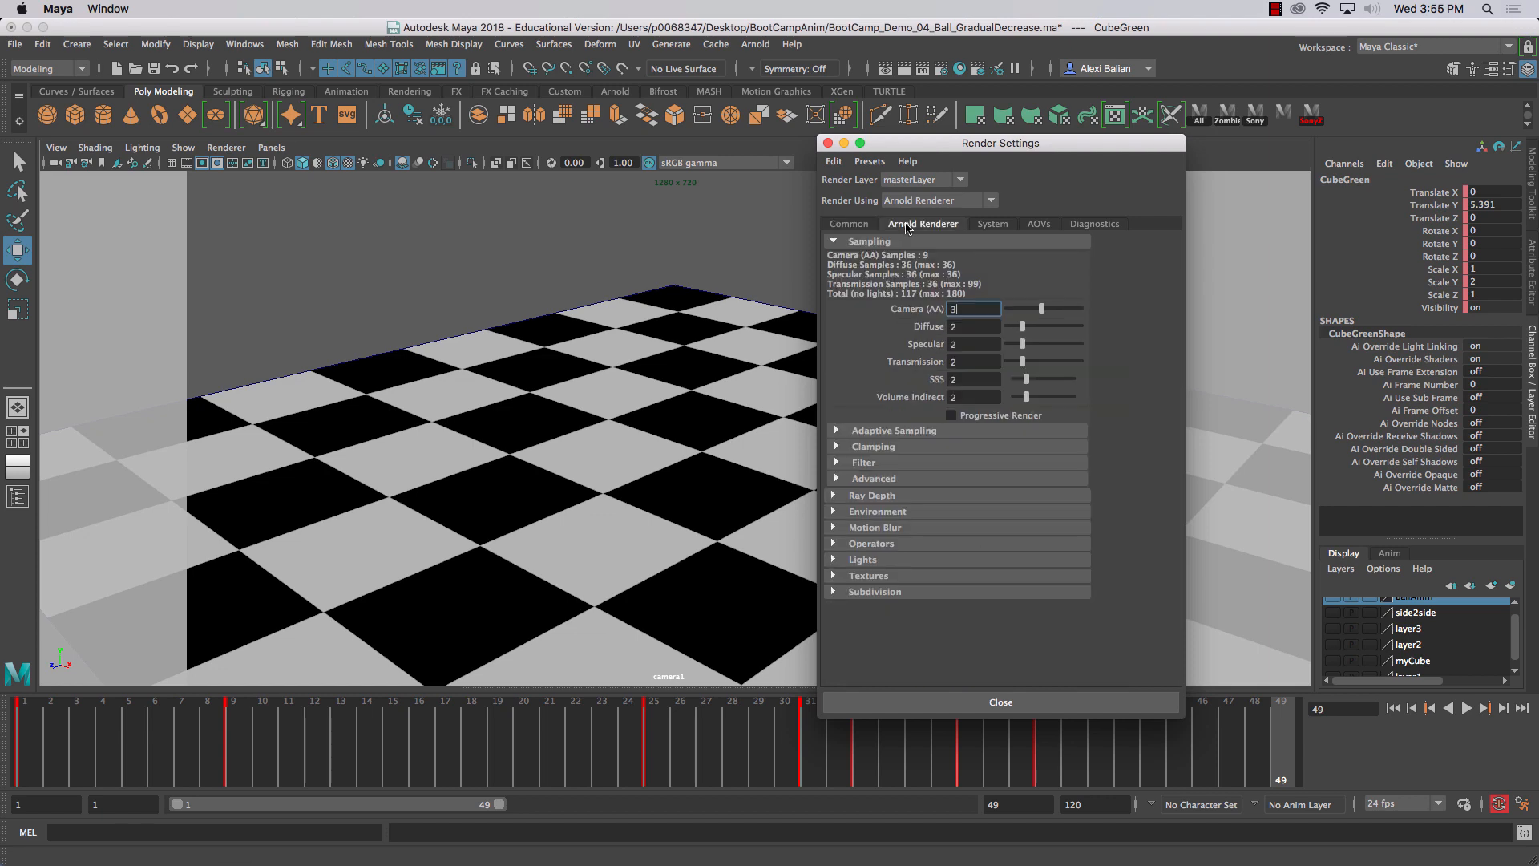
click(829, 144)
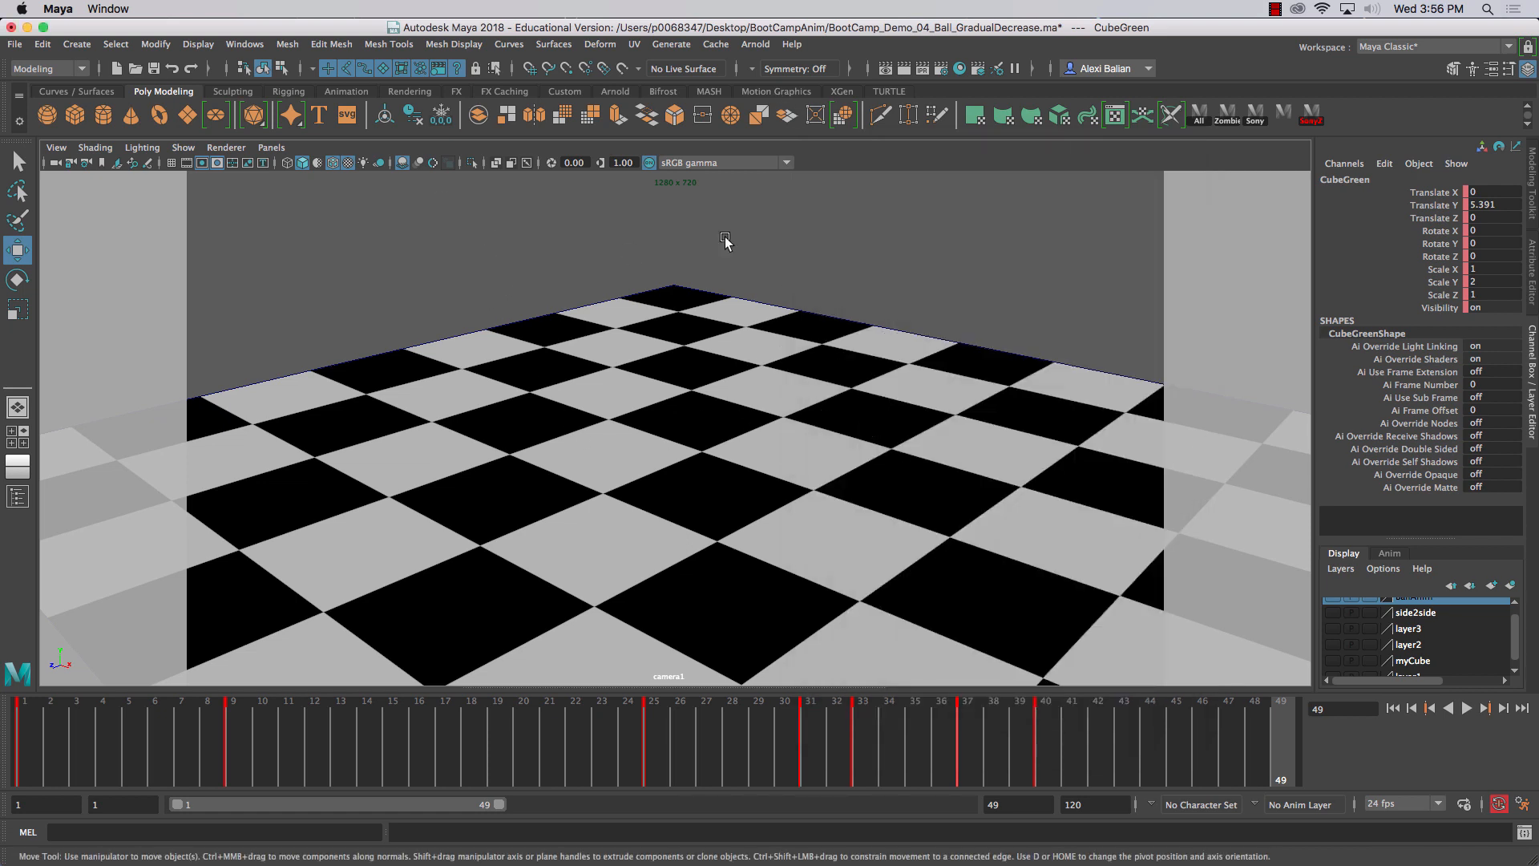
- Set the renderable camera to camera1 in the render settings
click(942, 69)
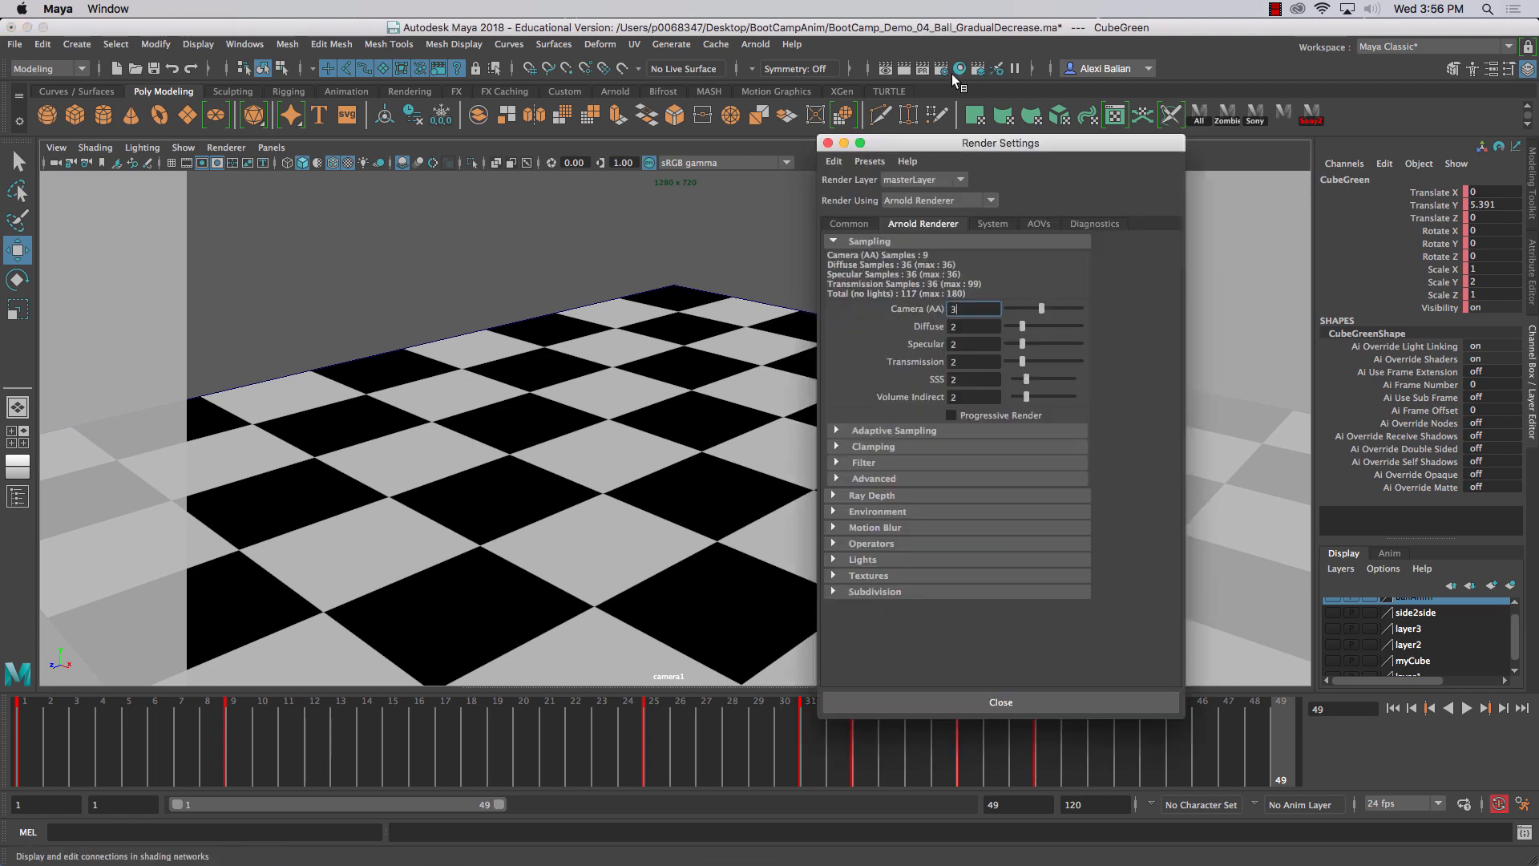
click(850, 224)
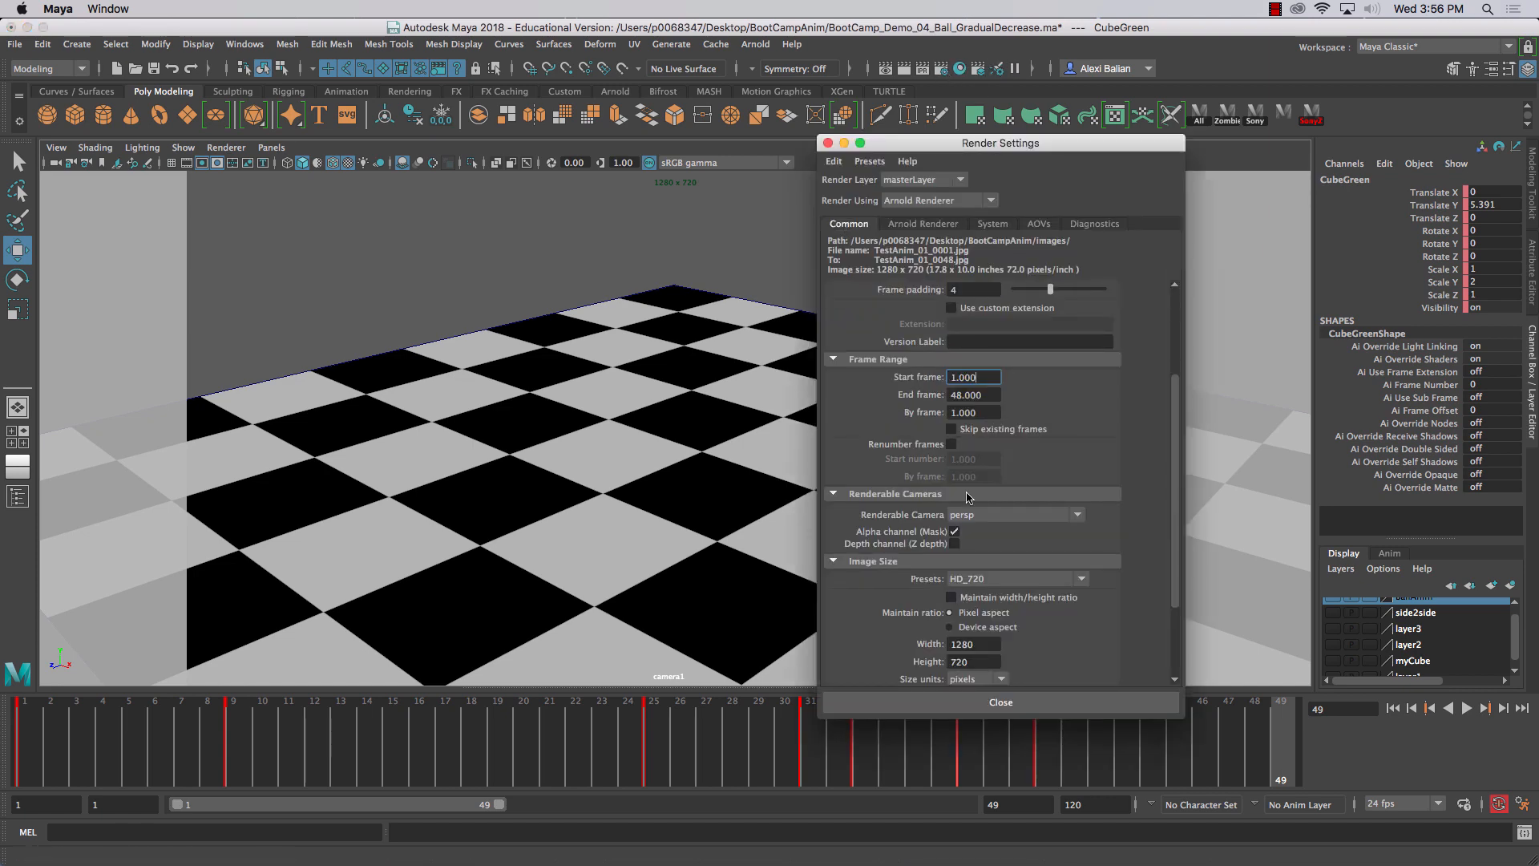
click(985, 517)
click(969, 551)
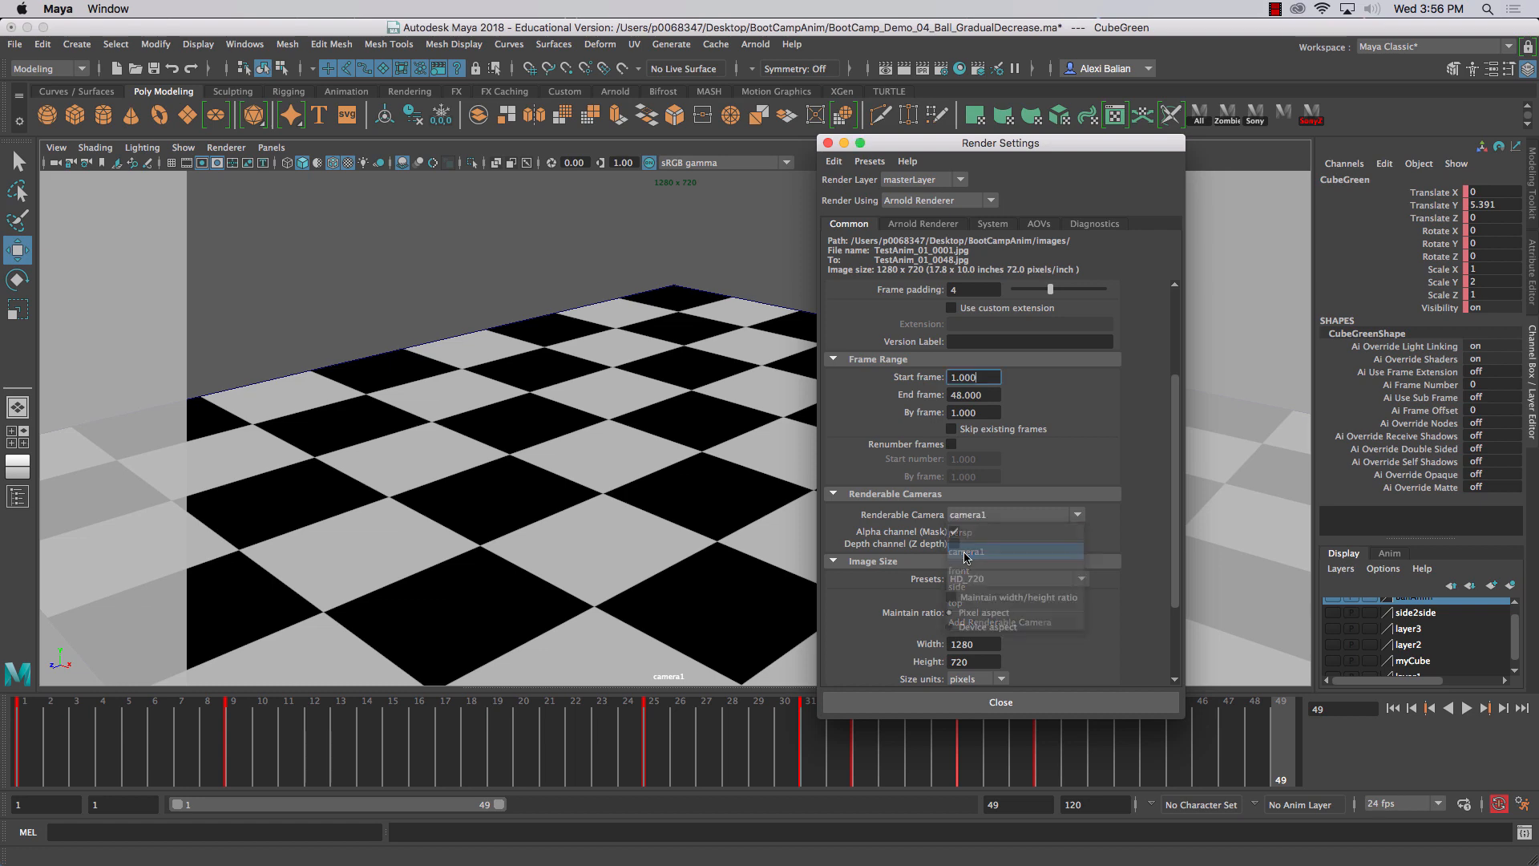
click(978, 703)
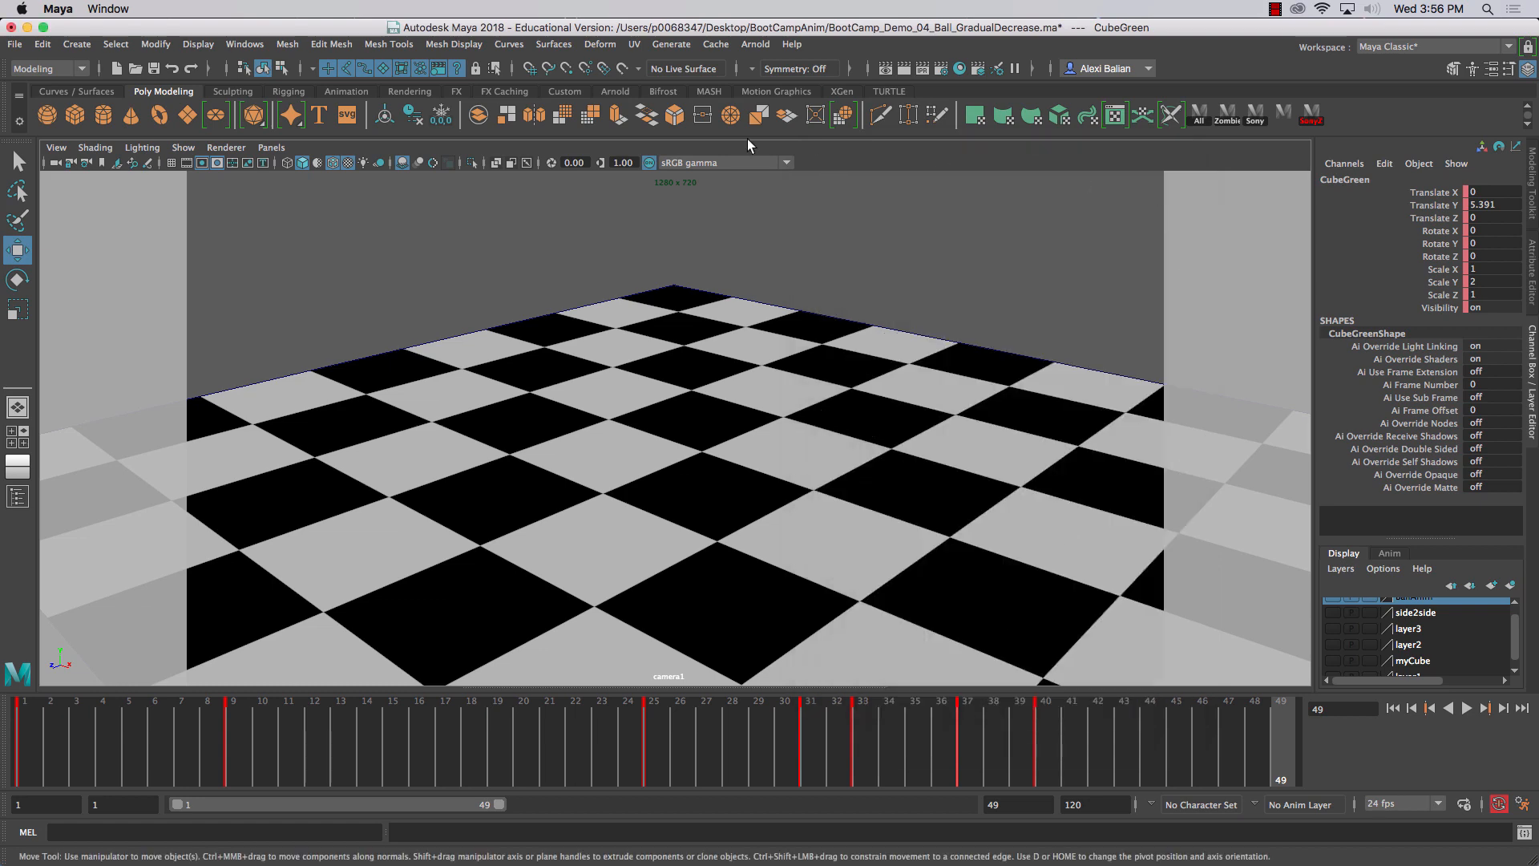
click(54, 163)
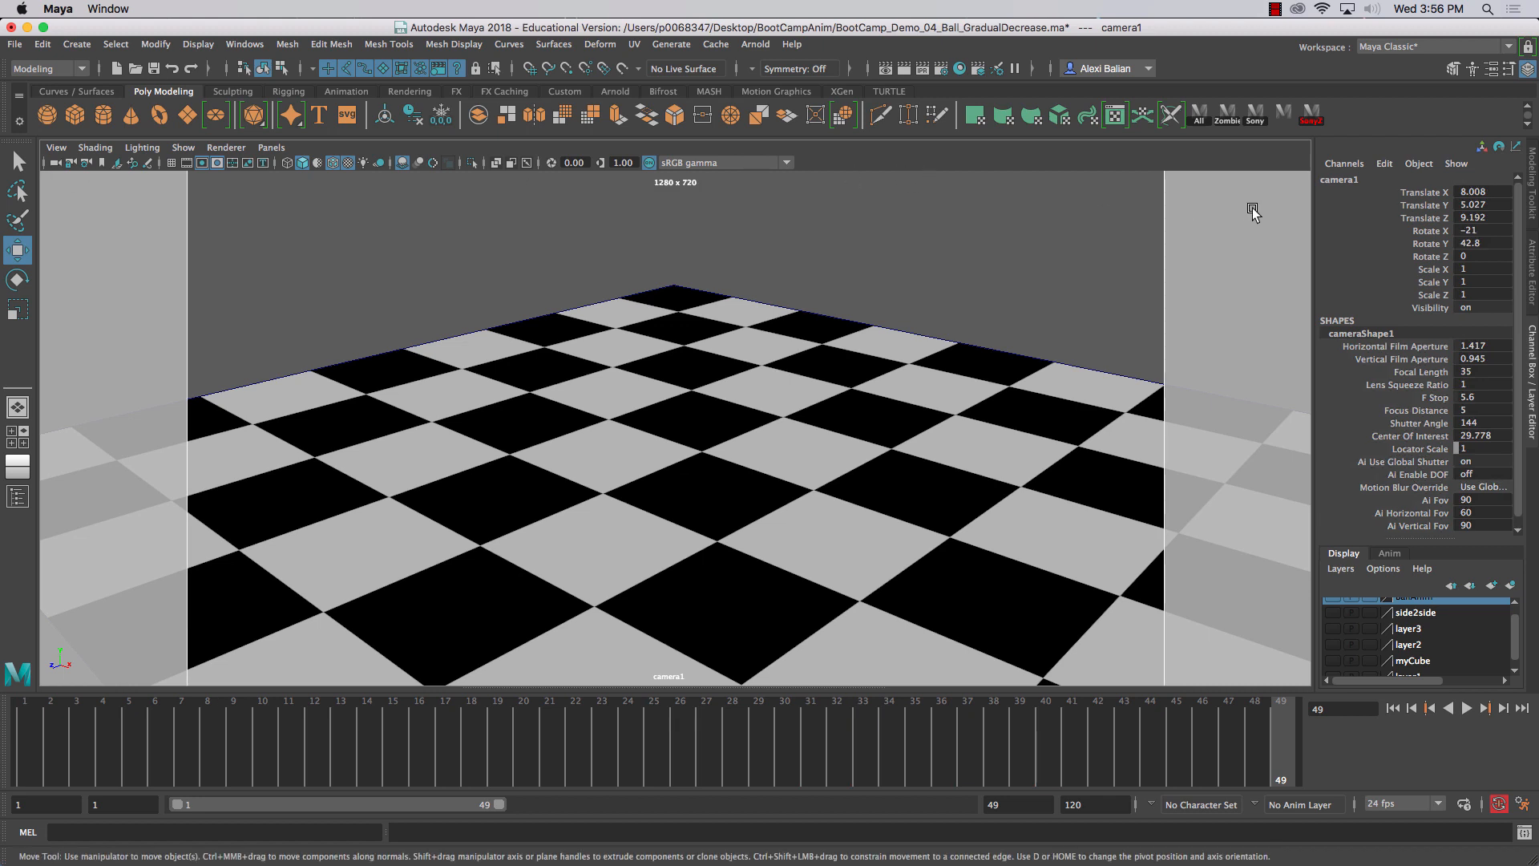
drag(1409, 190, 1473, 285)
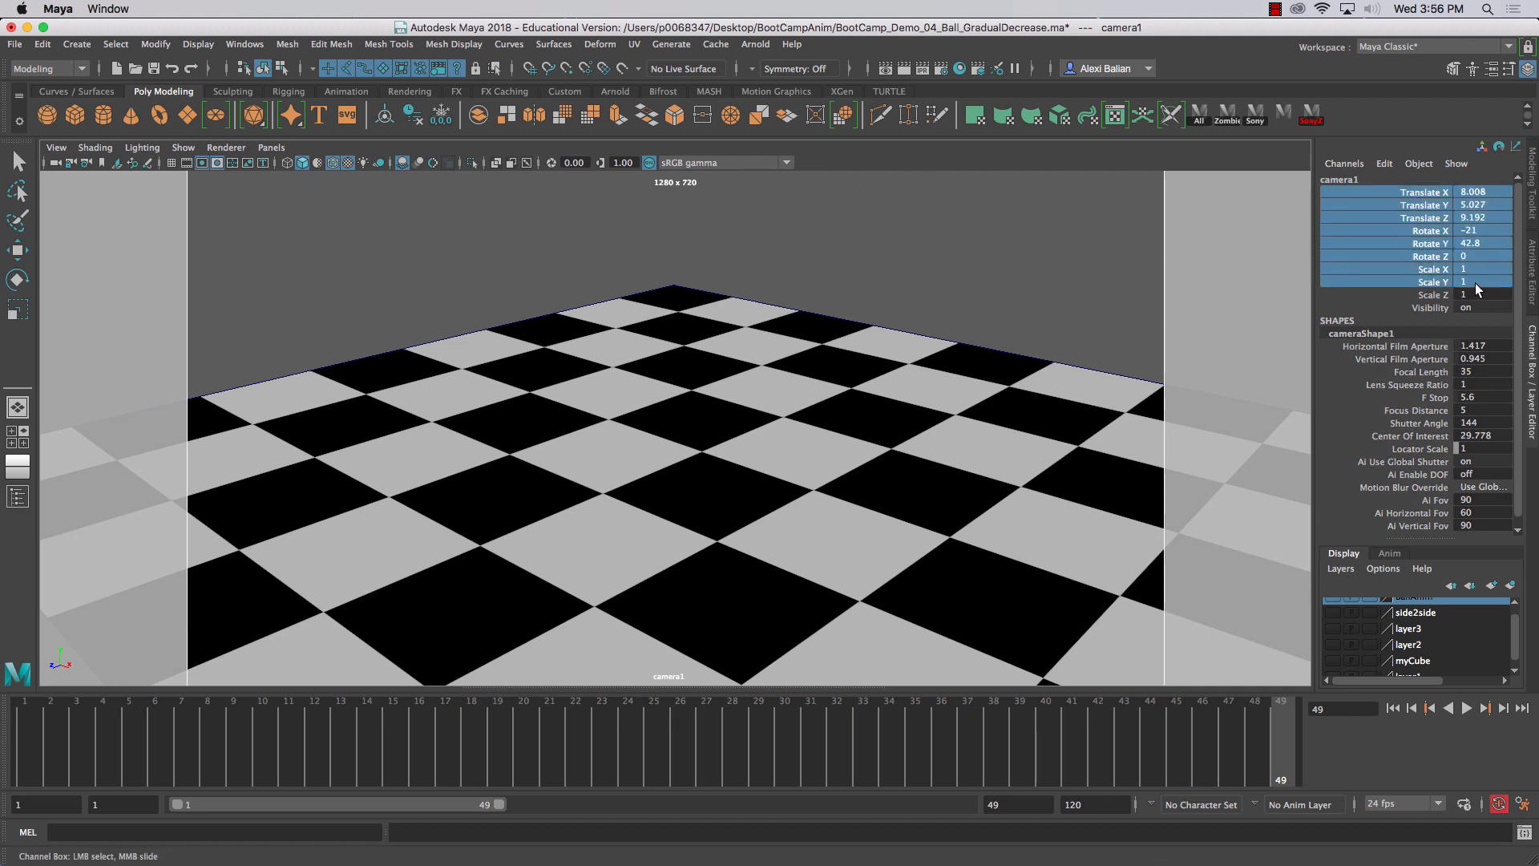
right_click(1450, 268)
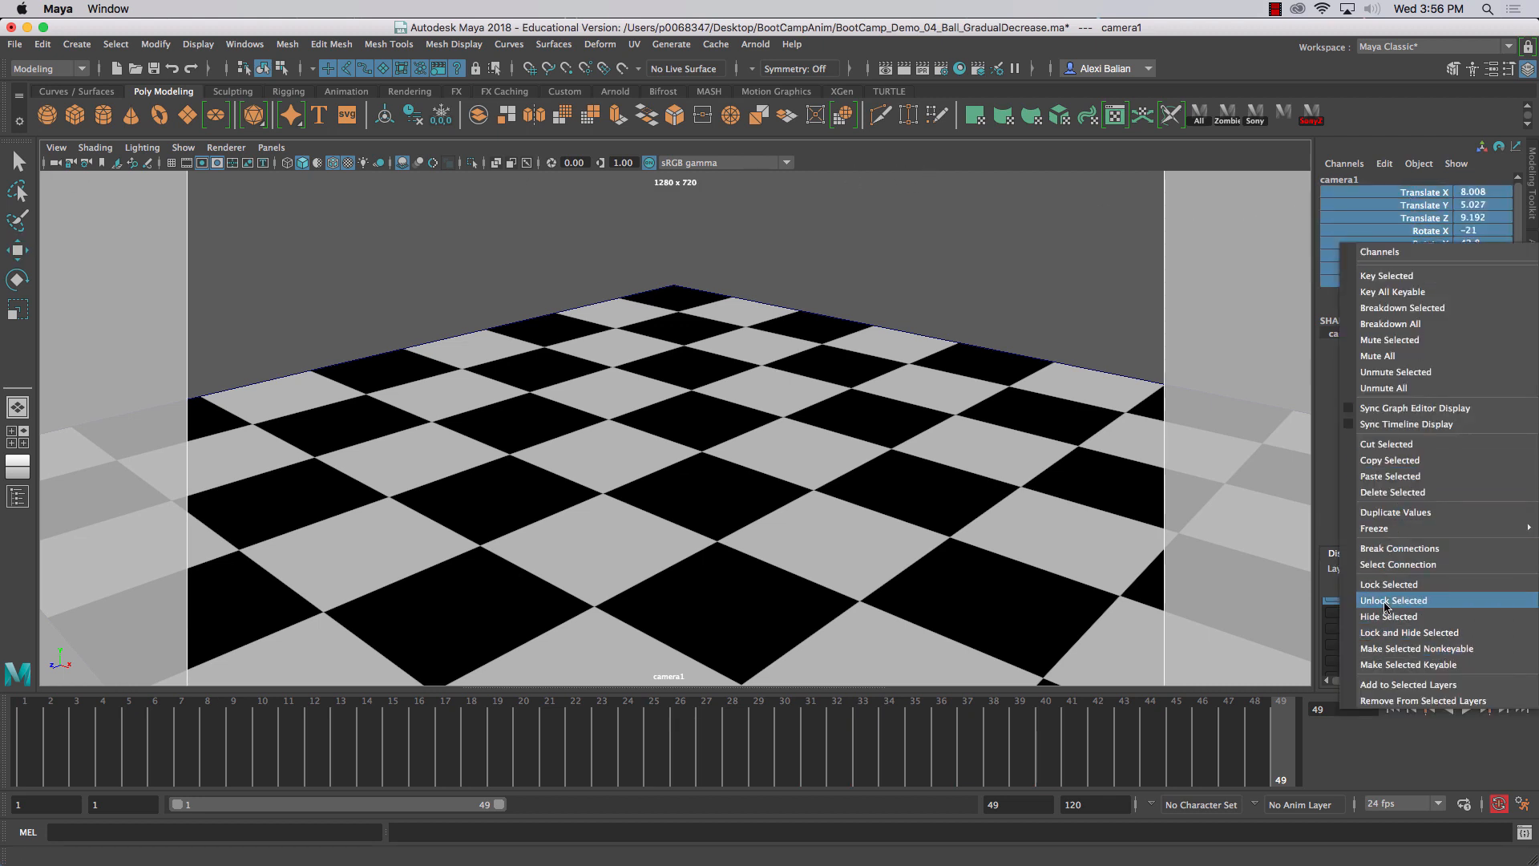
click(1200, 389)
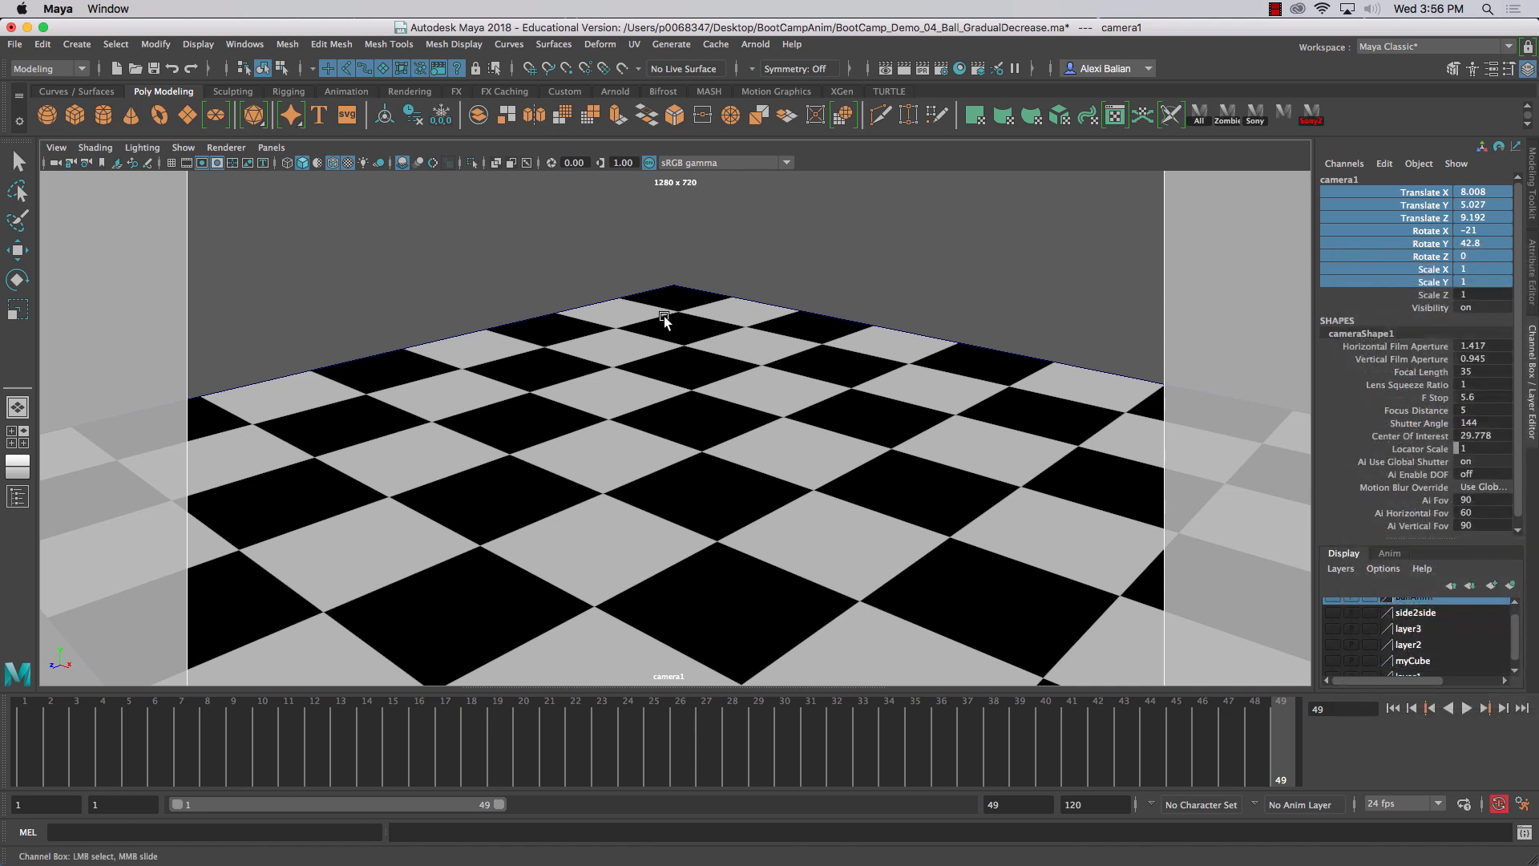
key(w)
click(329, 247)
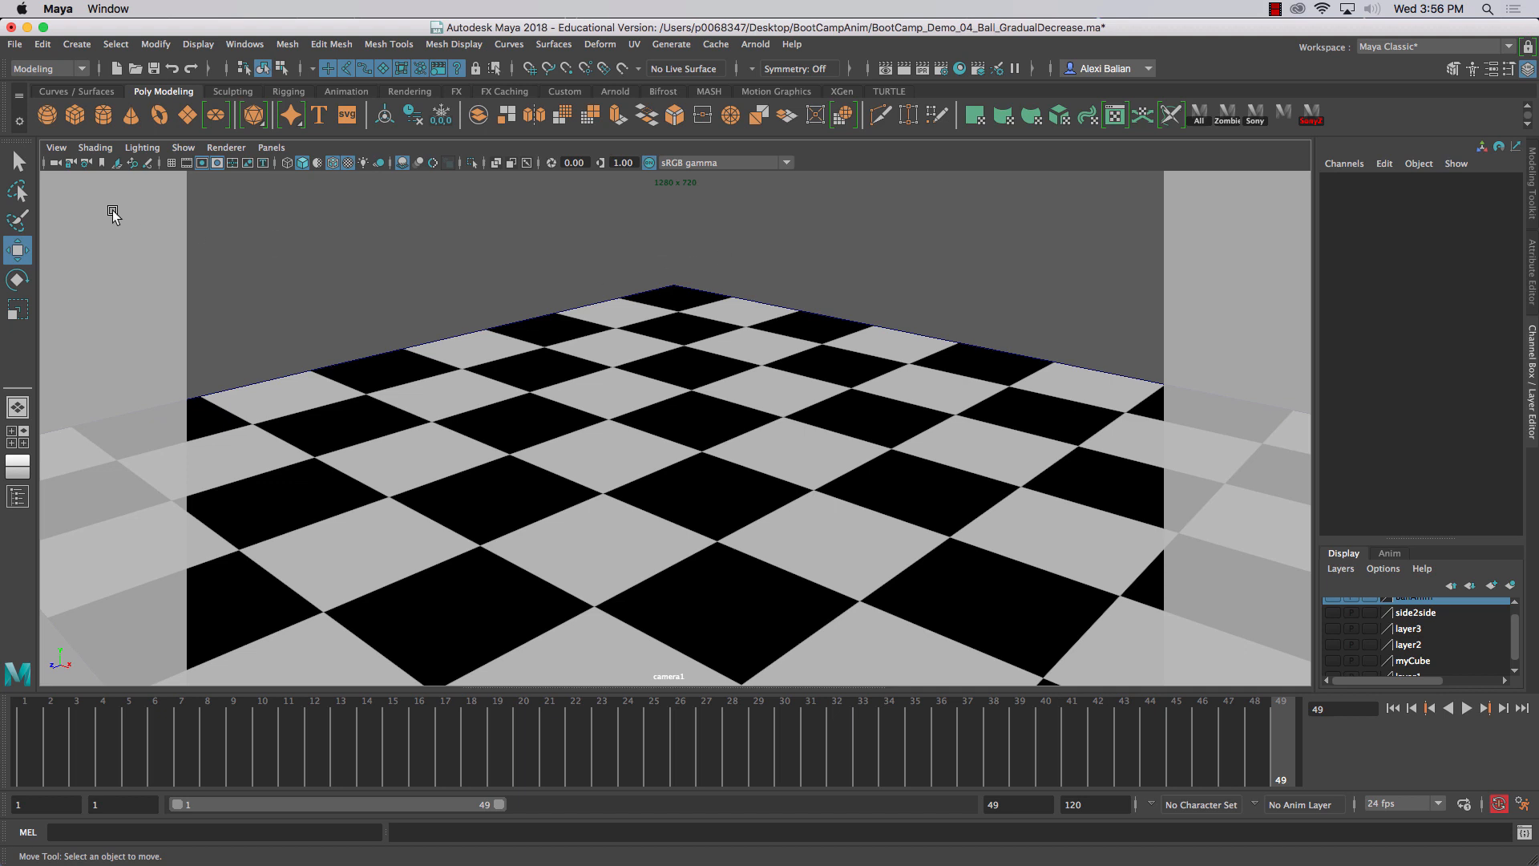
- Select the camera of the current view and rename it CamShot
click(56, 163)
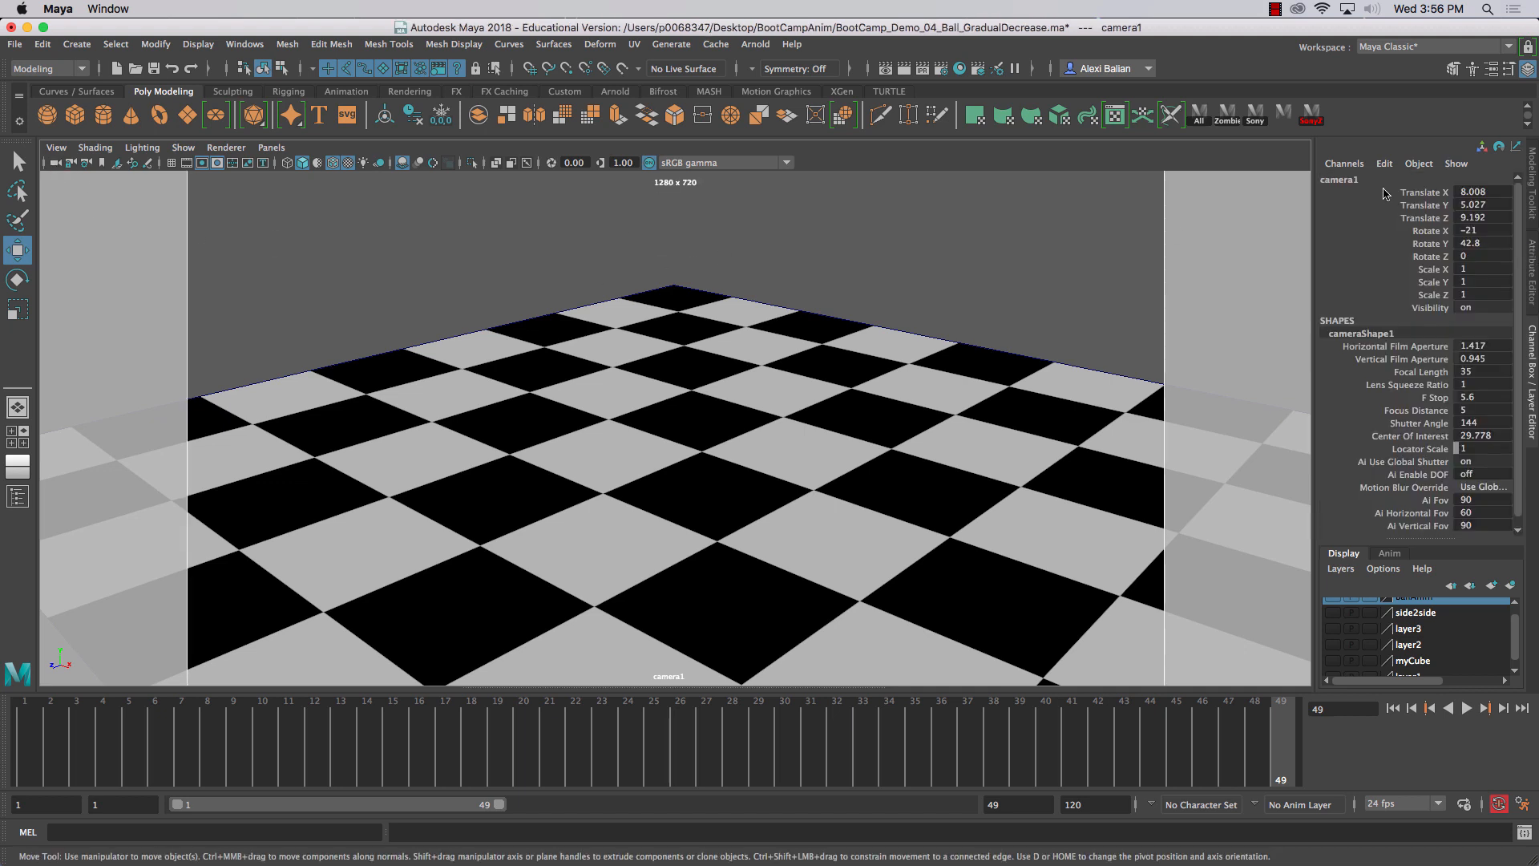
double_click(1364, 181)
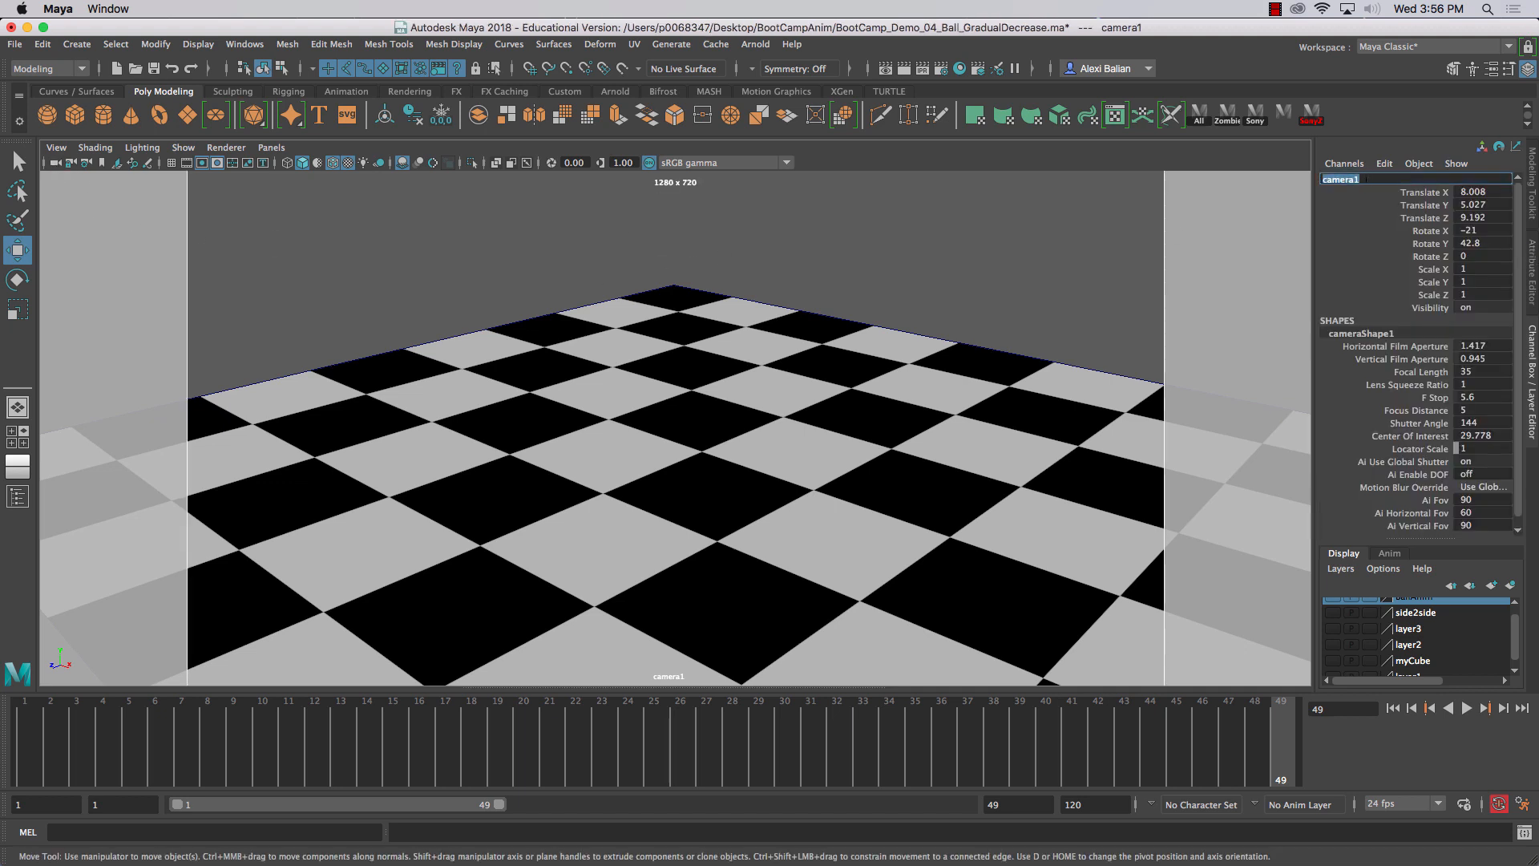
text(CamShot)
key(Return)
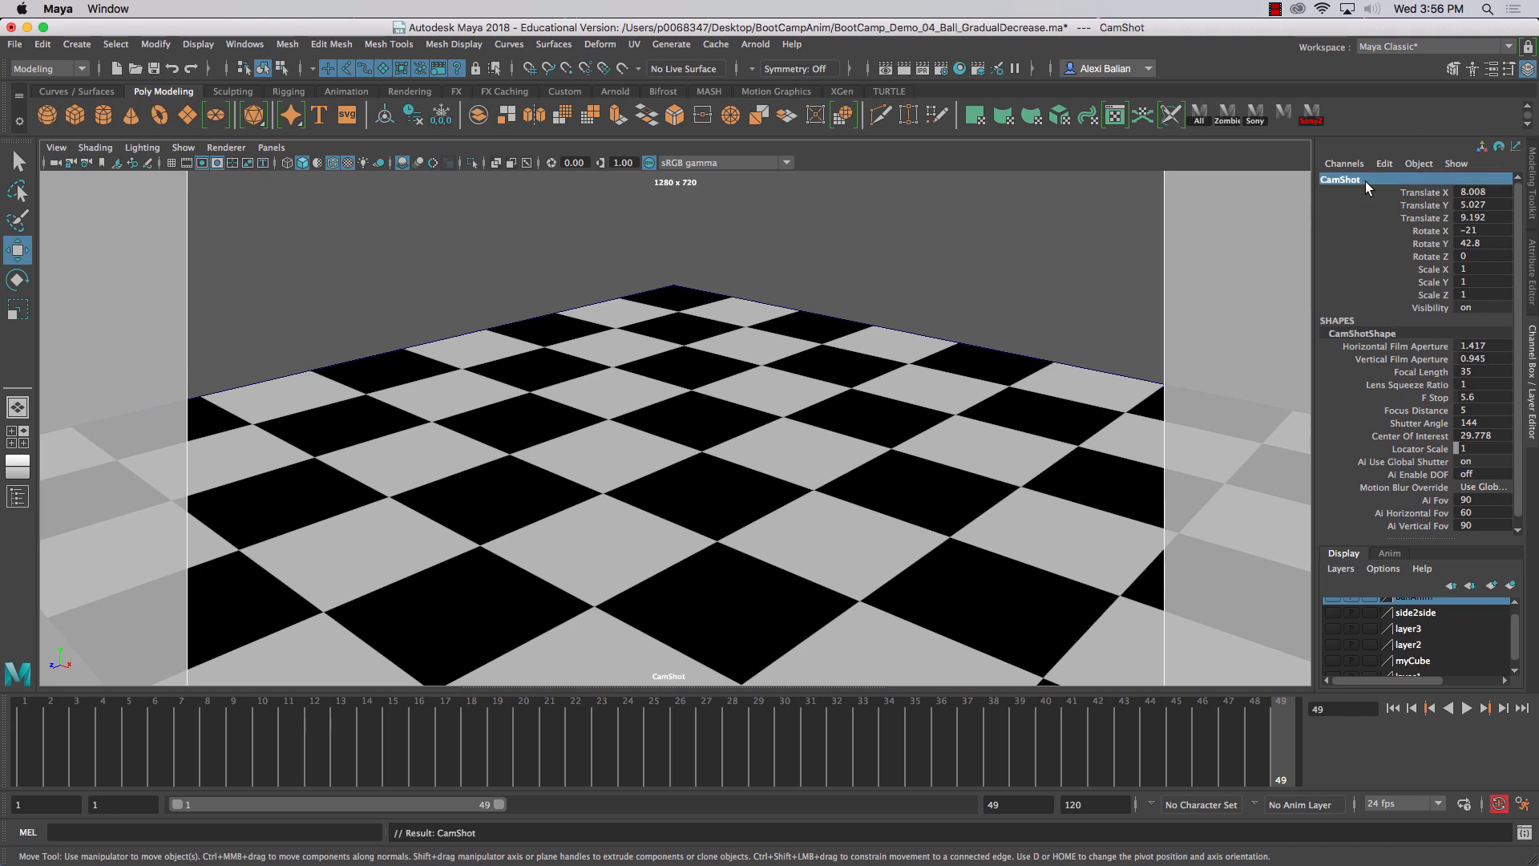
- Playblast the animation through CamShot to RocketTakeOFF_Demo_02a, and review the resulting movie
right_click(660, 727)
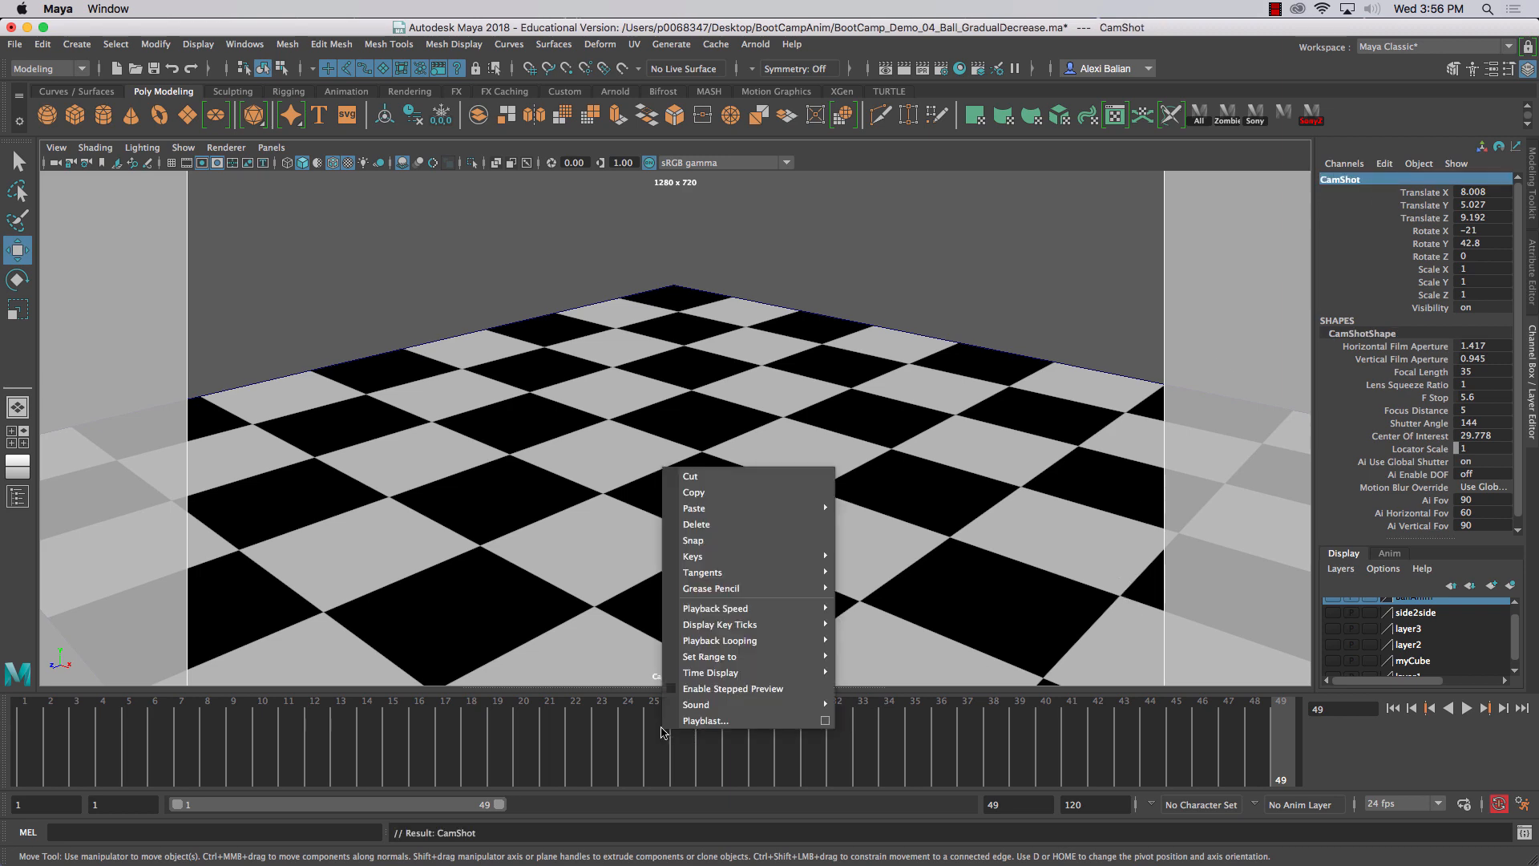
click(826, 725)
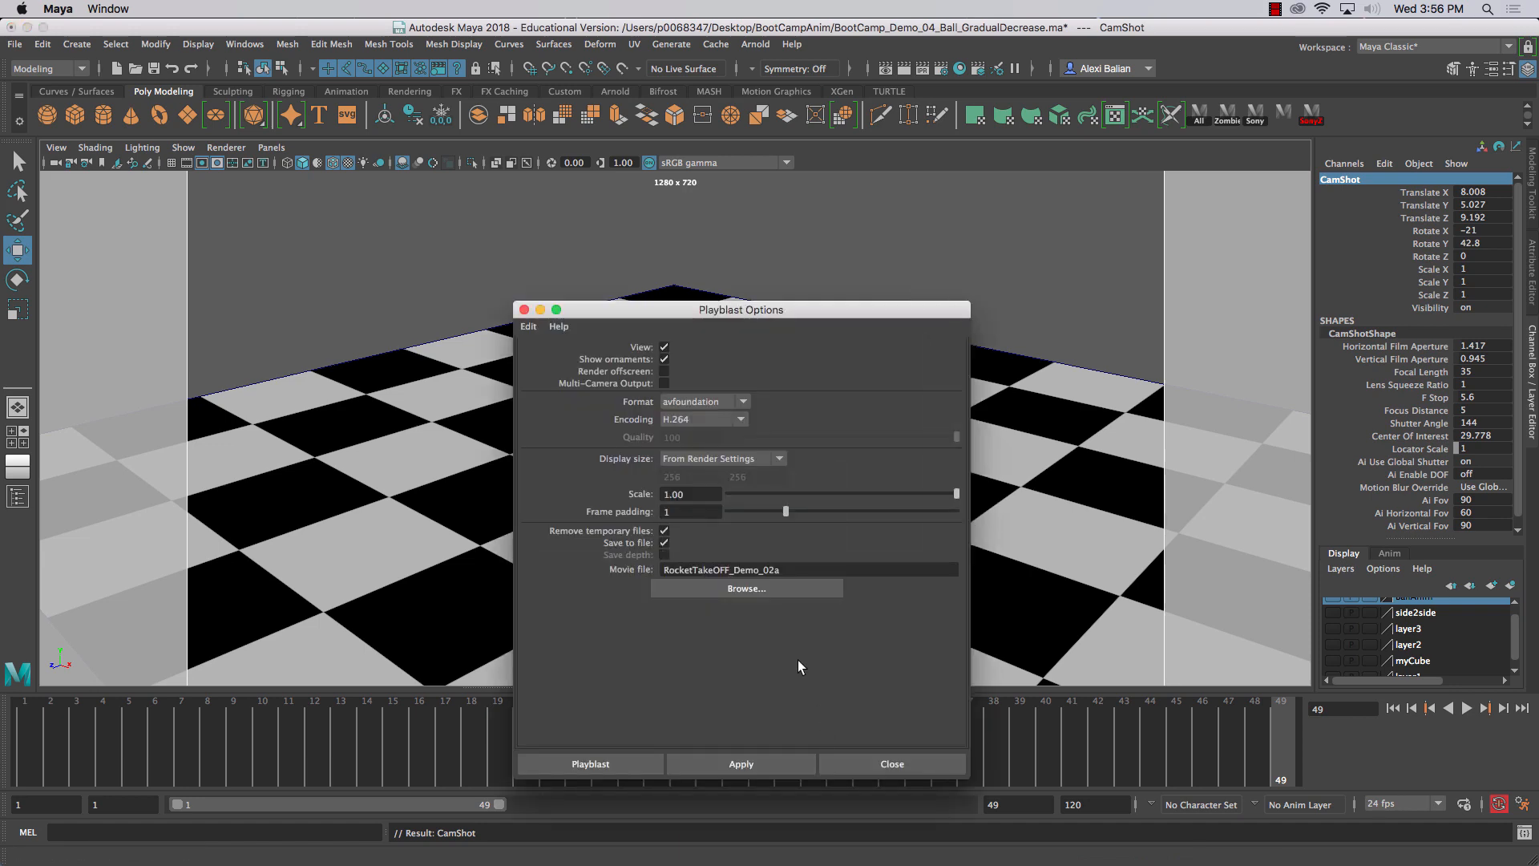
click(748, 765)
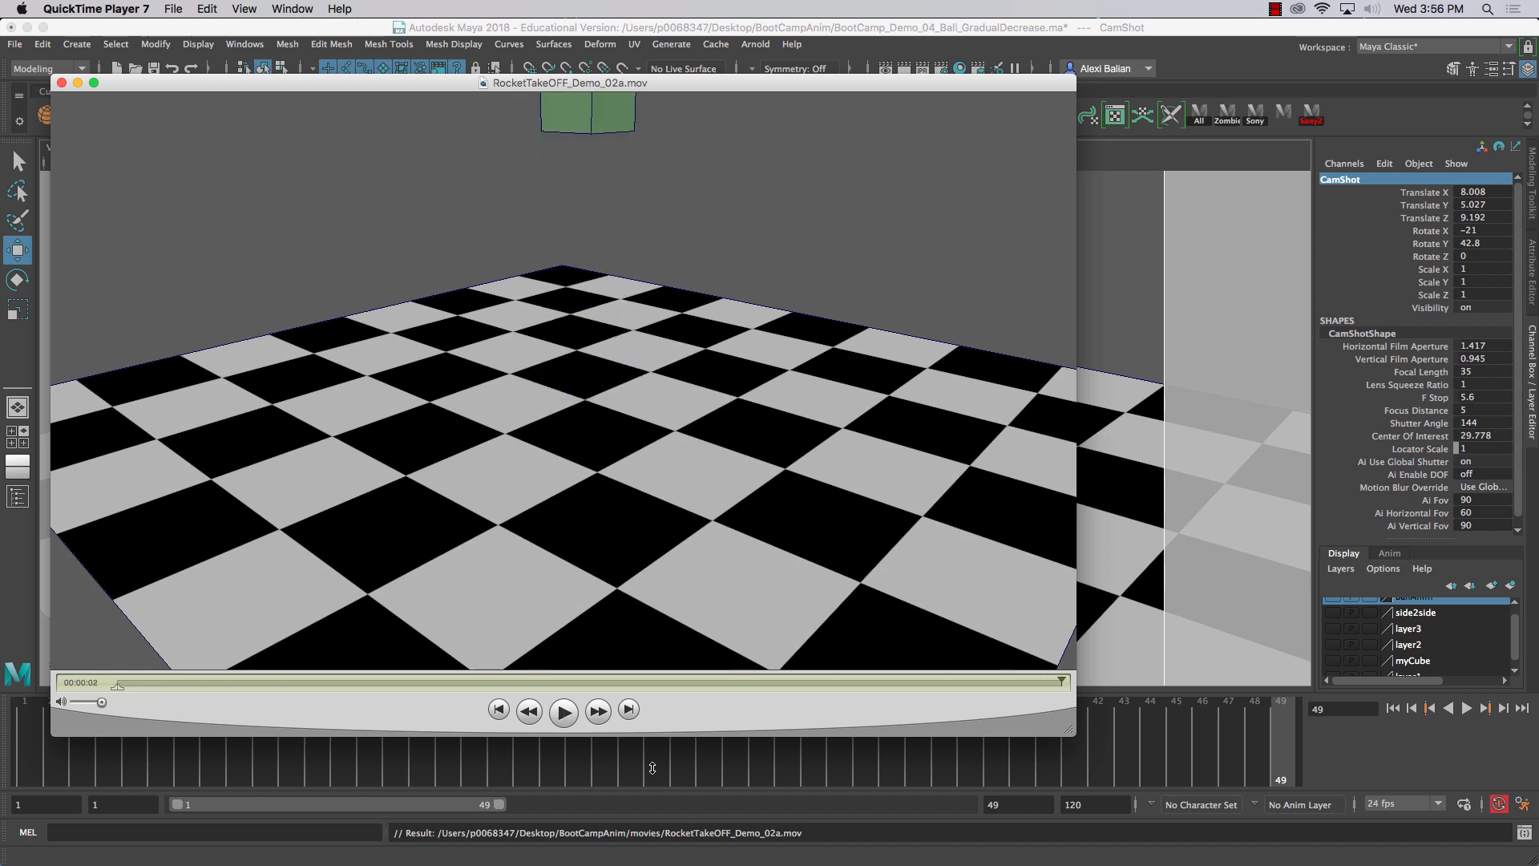
drag(208, 680, 926, 685)
click(63, 83)
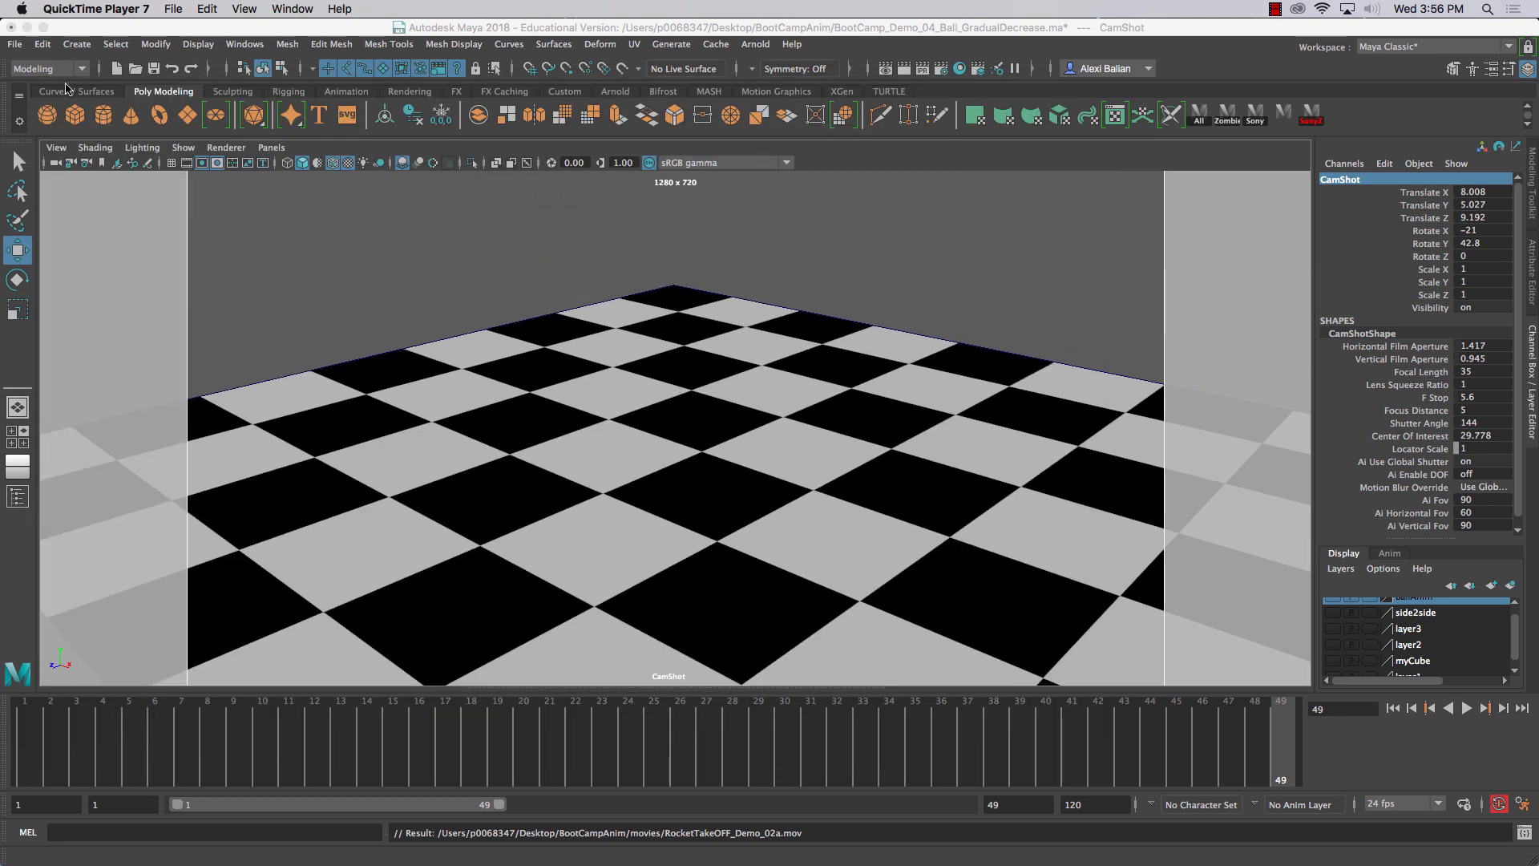
- Reframe CamShot closer and lower, to a translation of about 7.245, 4.036, 8.193, and preview the take-off up to frame 42
scroll(650, 599, up, 4)
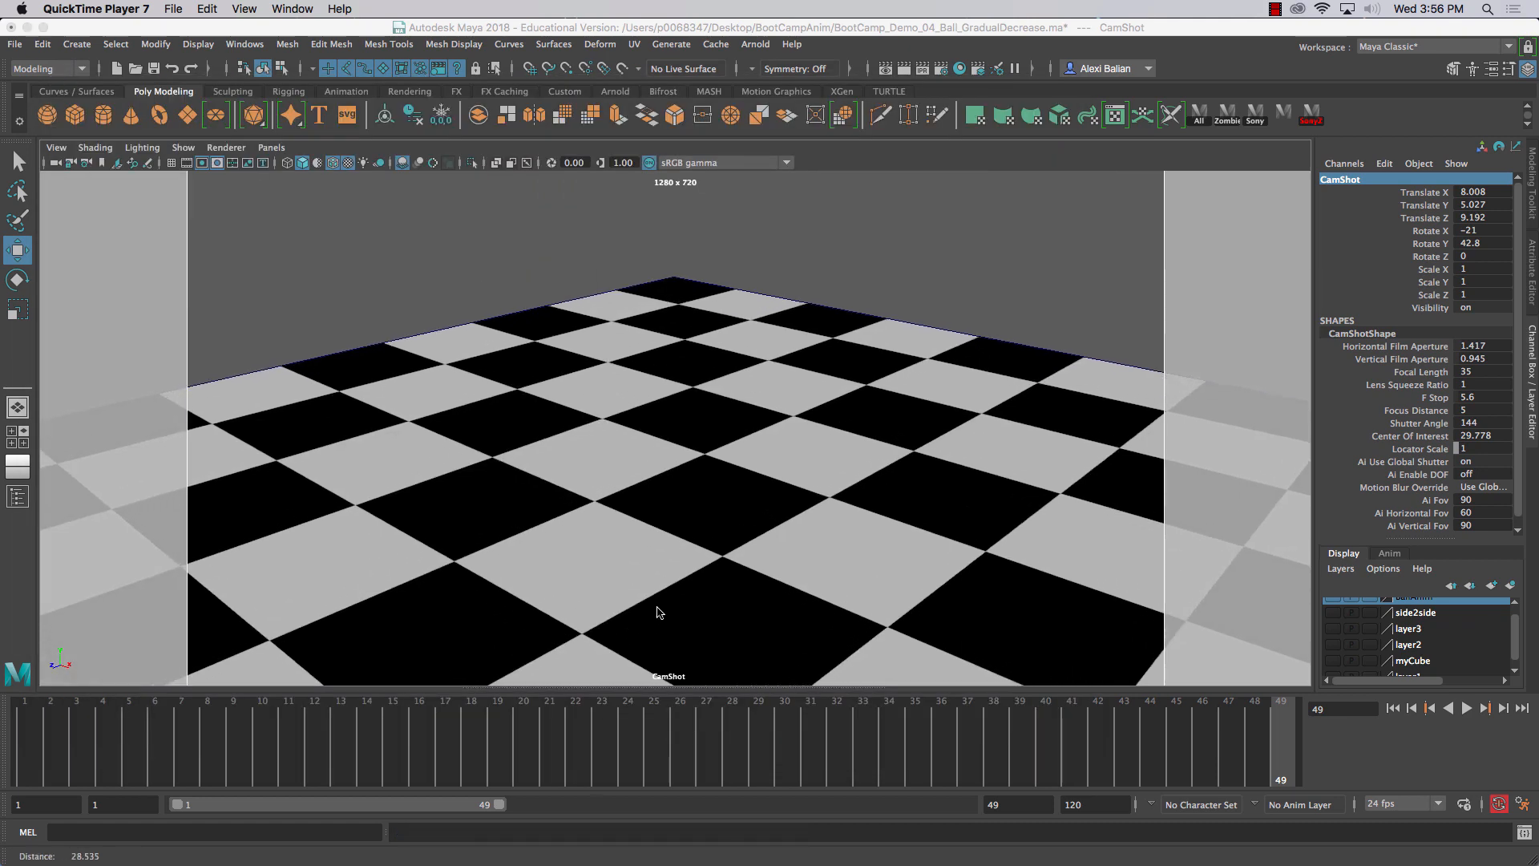
click(656, 613)
alt+middle_drag(656, 612, 651, 596)
key(alt+v)
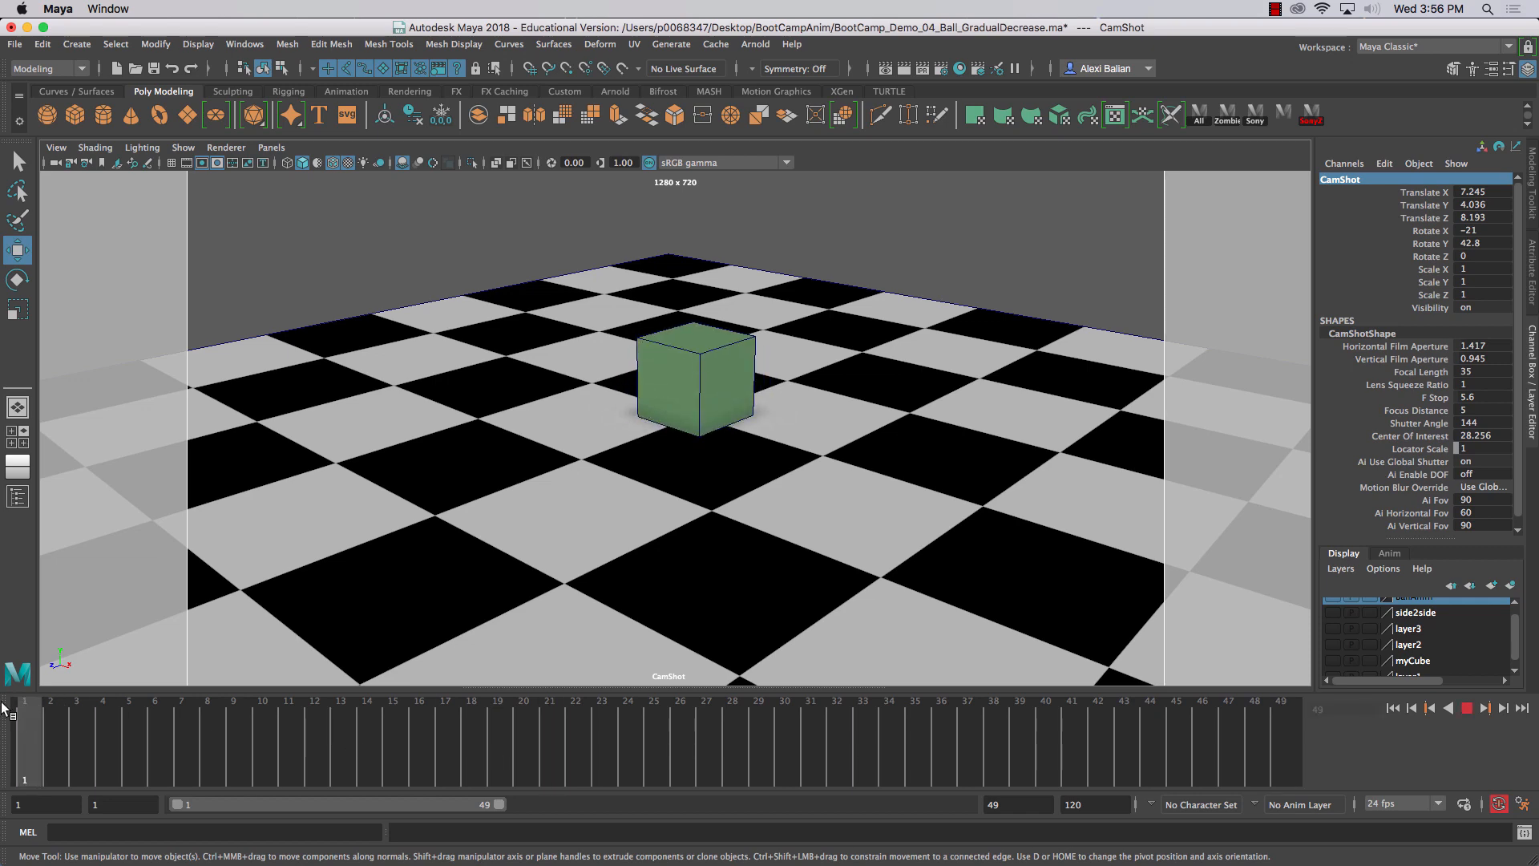
mouse_move(945, 707)
mouse_down()
mouse_move(1157, 717)
mouse_move(733, 732)
mouse_move(1099, 738)
mouse_up()
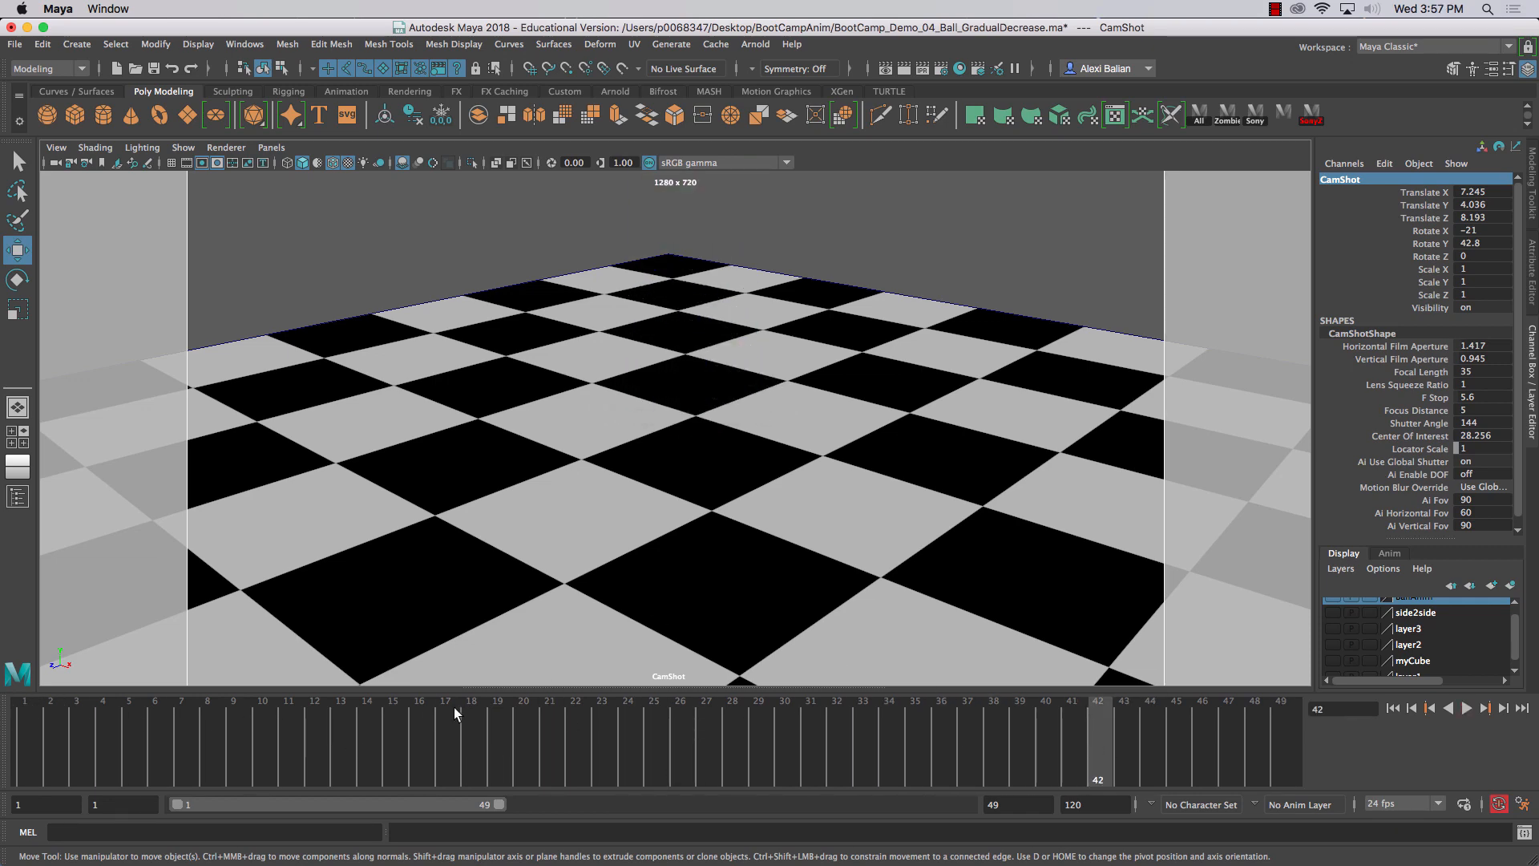
- Playblast the animation through CamShot to RocketTakeOFF_Demo_3, then review the resulting movie and close it
right_click(334, 752)
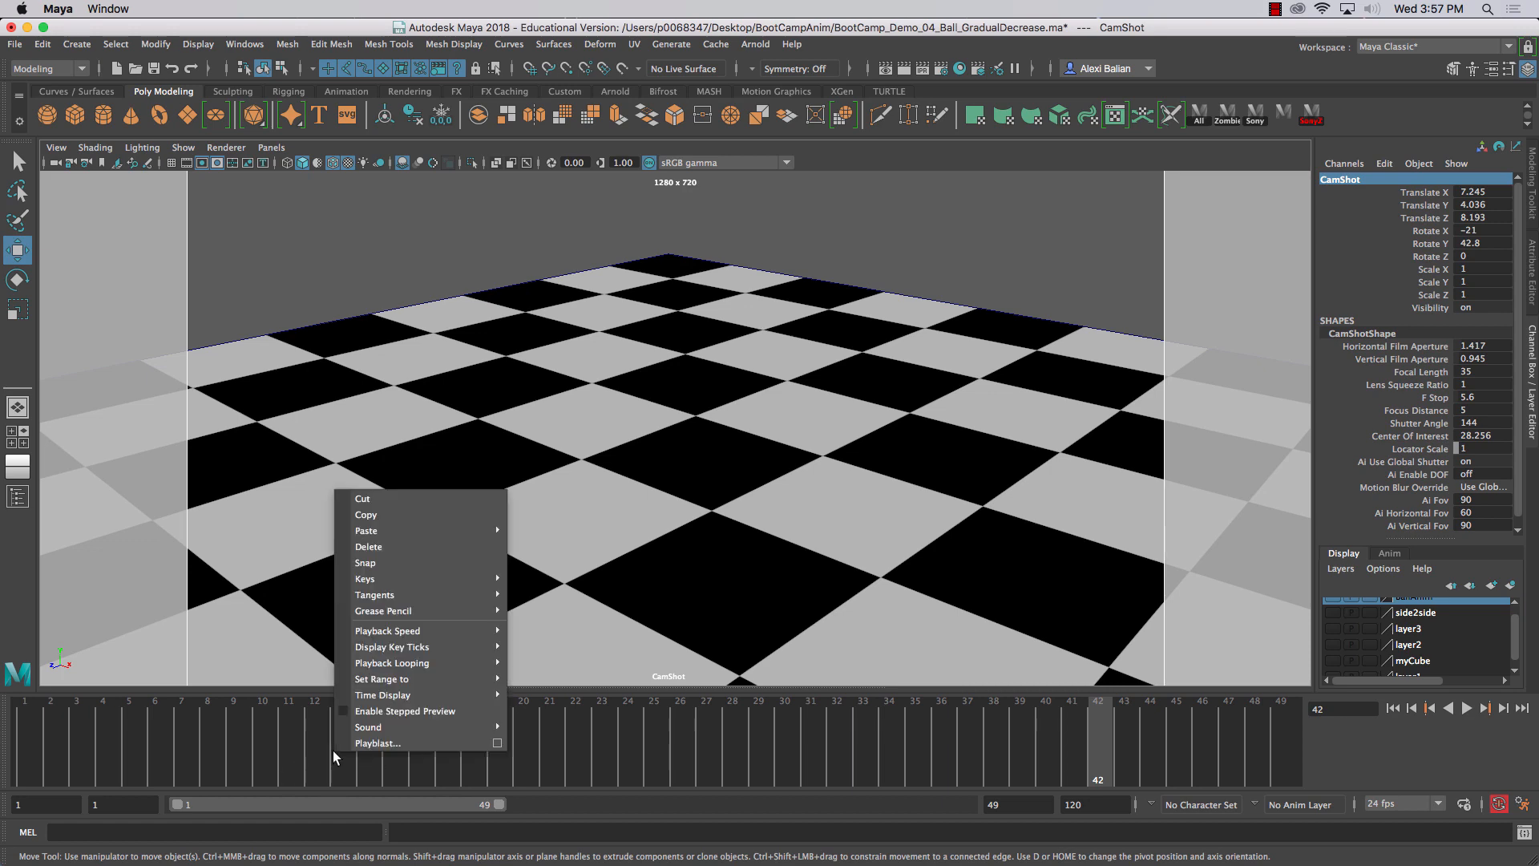
click(507, 742)
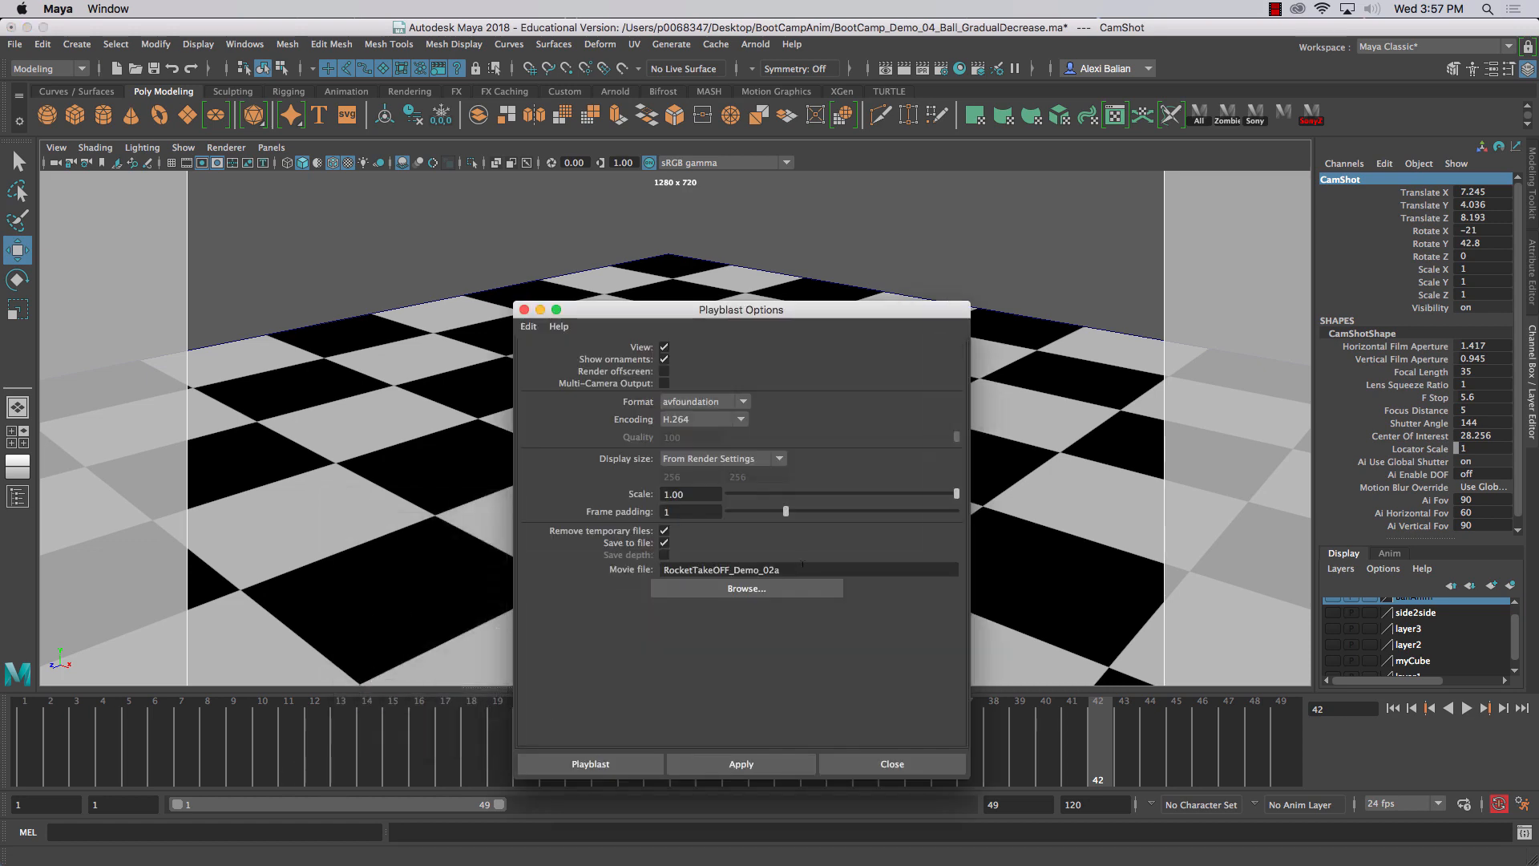
mouse_move(779, 569)
mouse_down()
mouse_move(744, 569)
mouse_move(759, 569)
mouse_up()
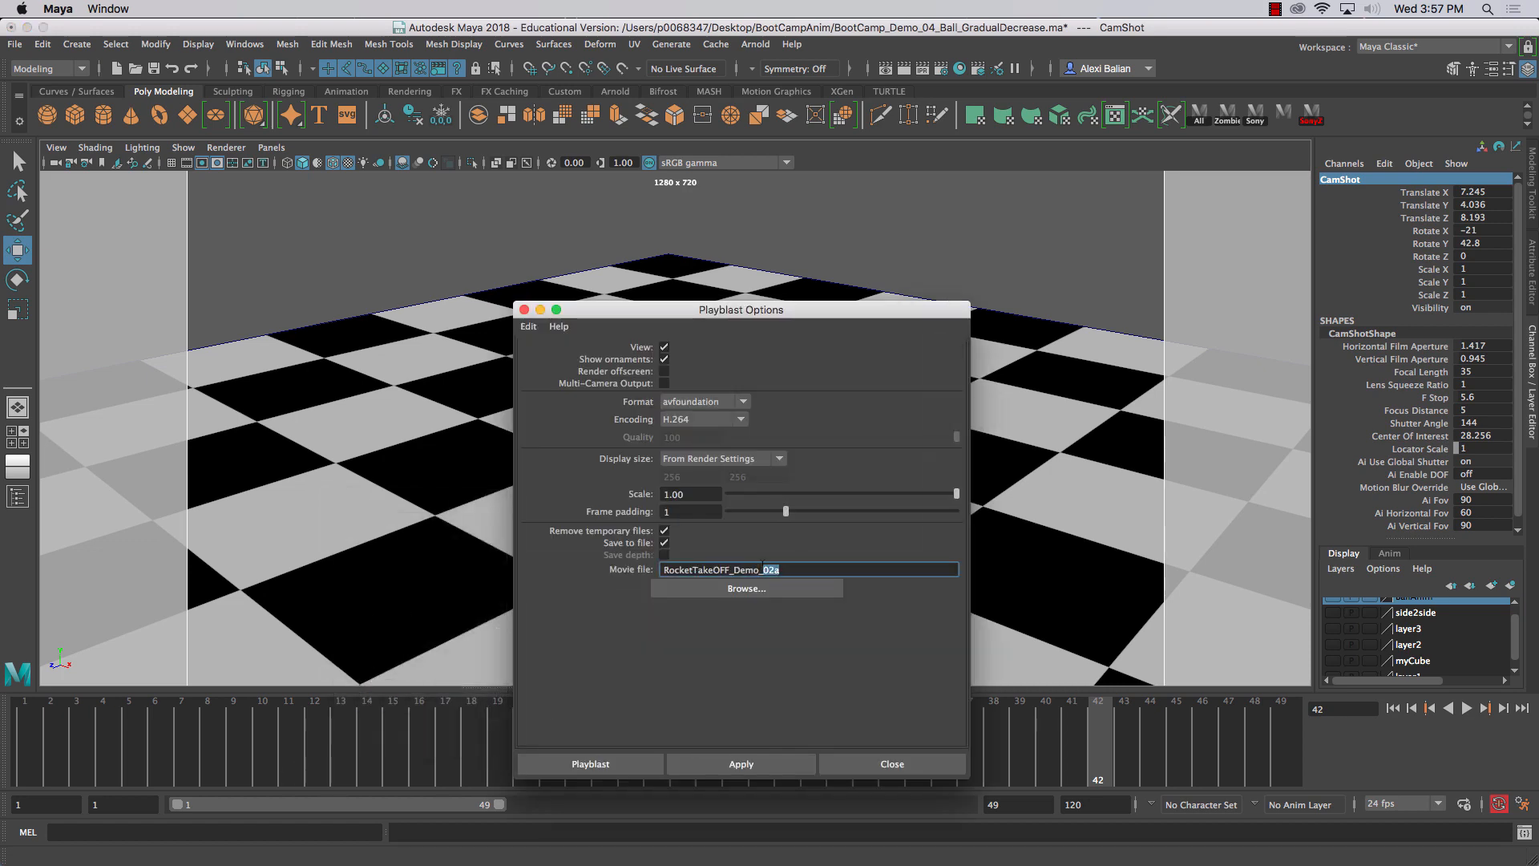
text(3)
key(Return)
click(705, 764)
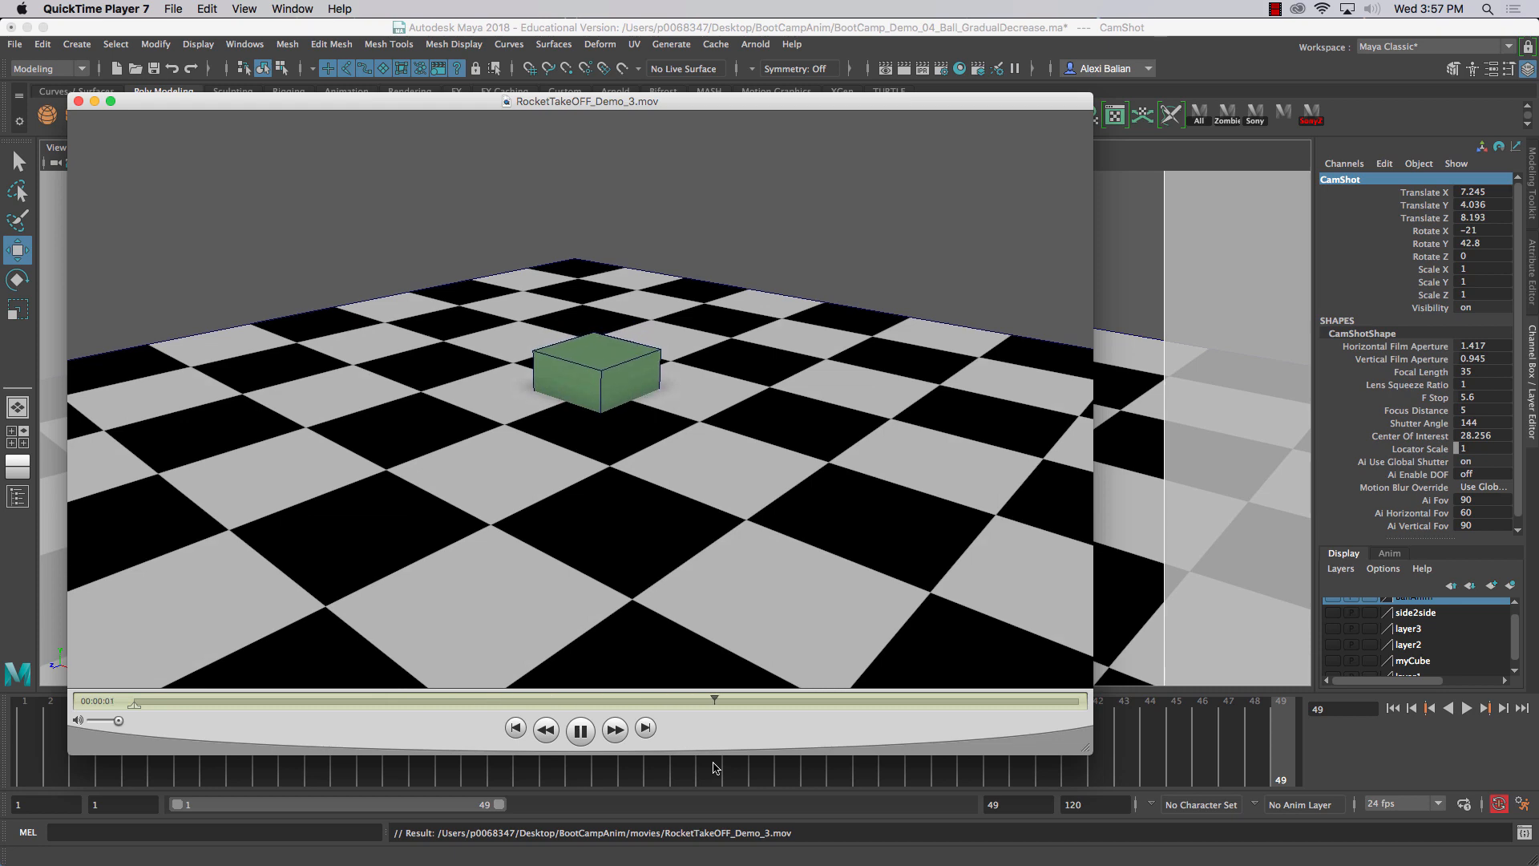
key(space)
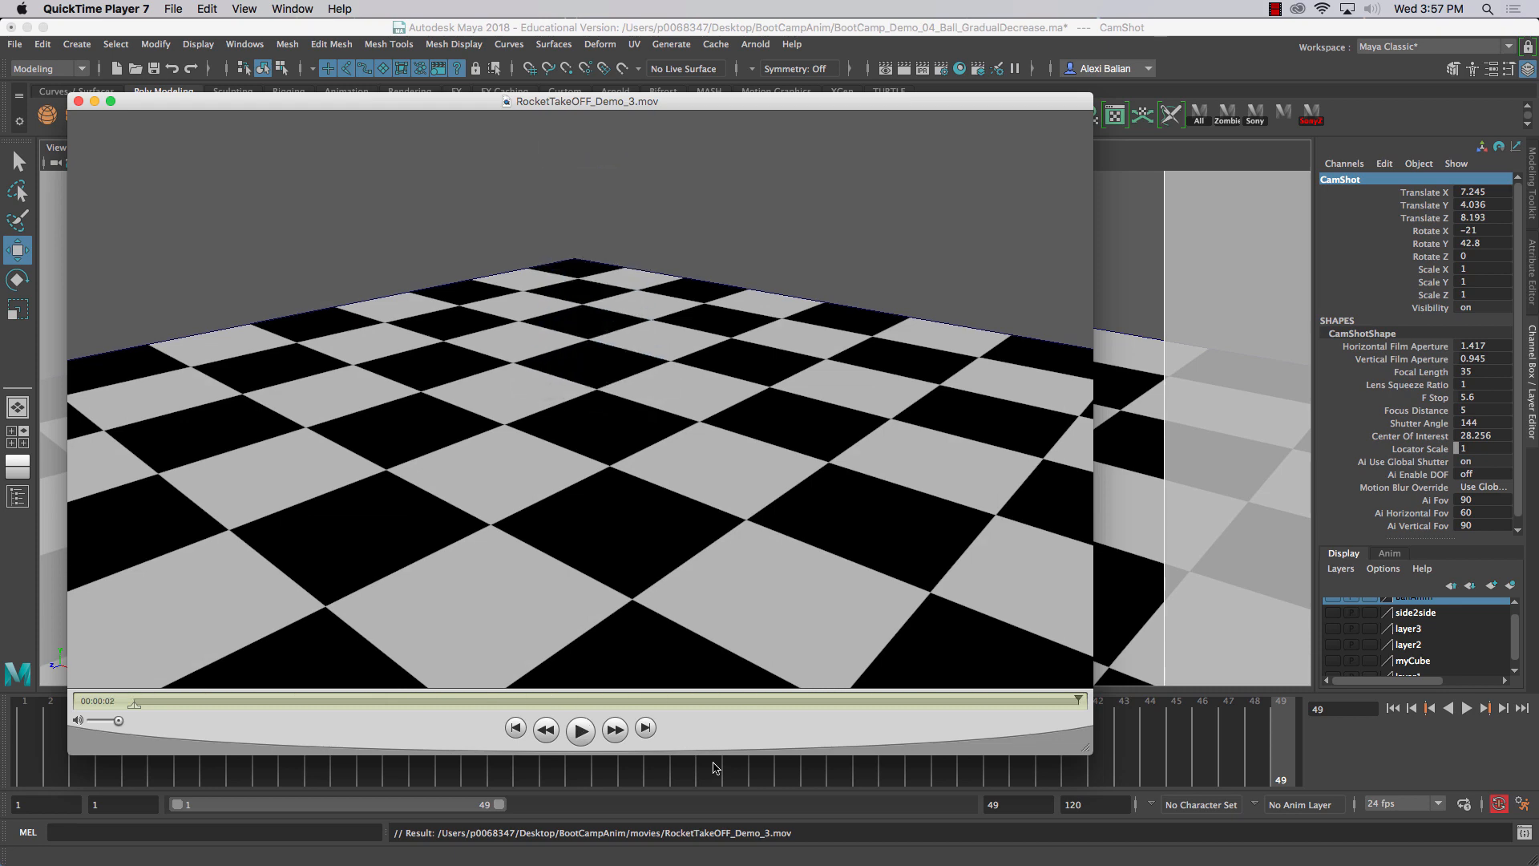
drag(752, 703, 10, 695)
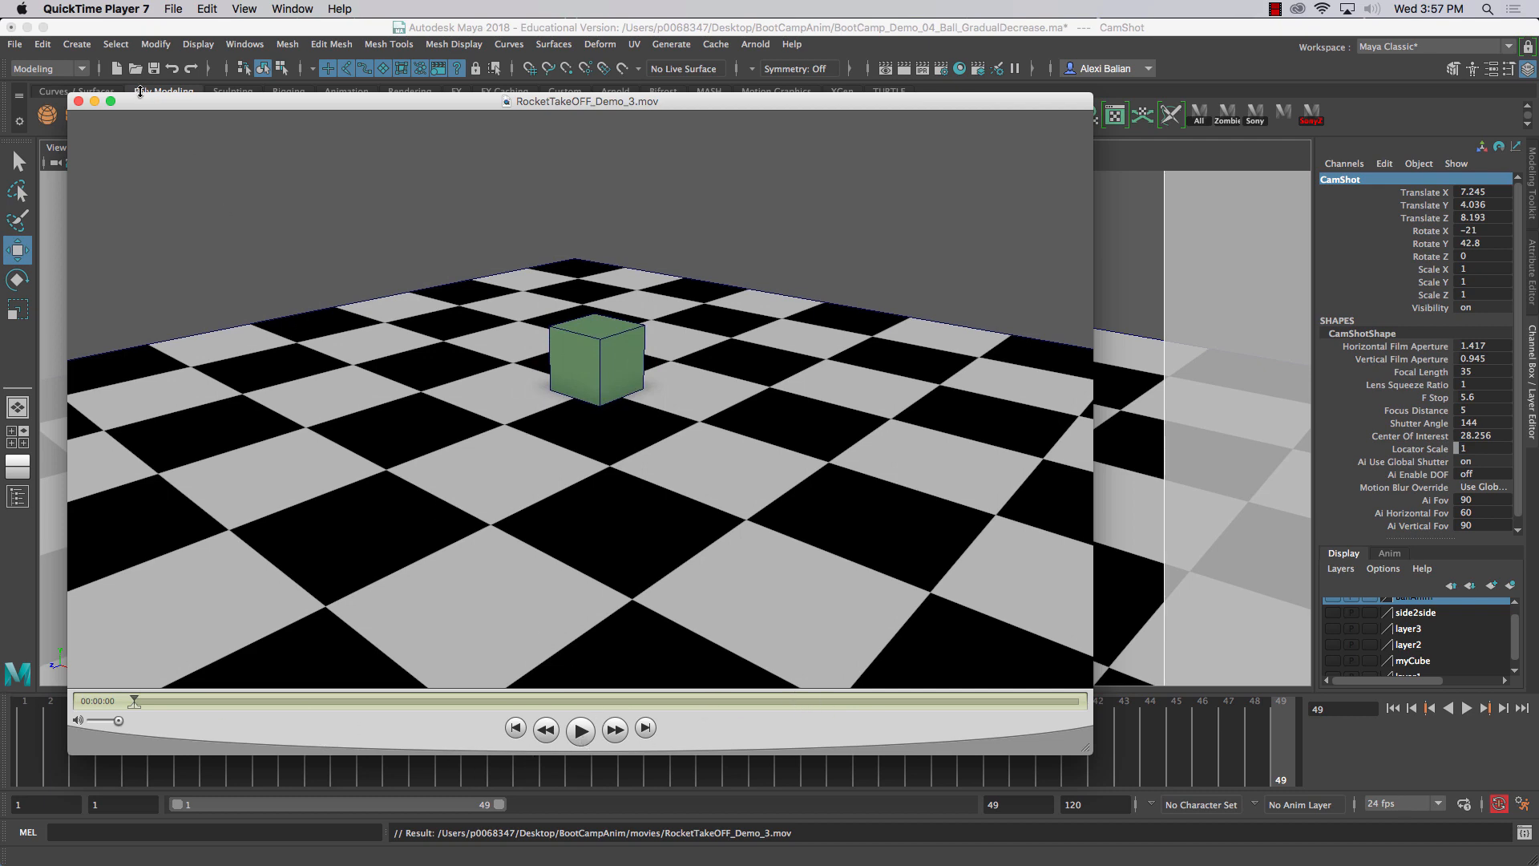
click(78, 101)
- Turn on the Current Frame heads-up display and check it at frame 30
click(199, 44)
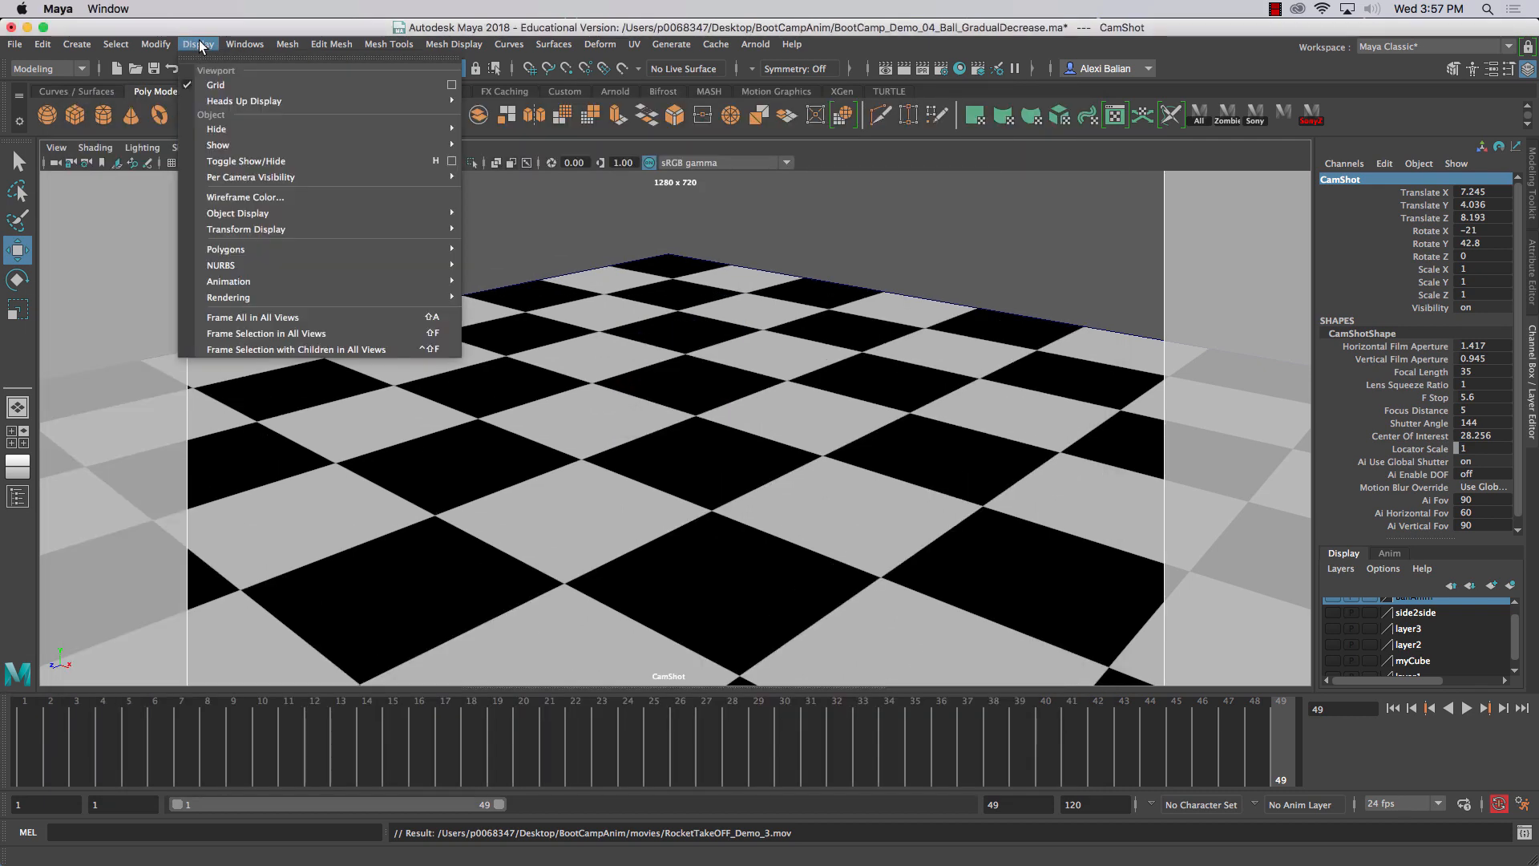
mouse_move(233, 146)
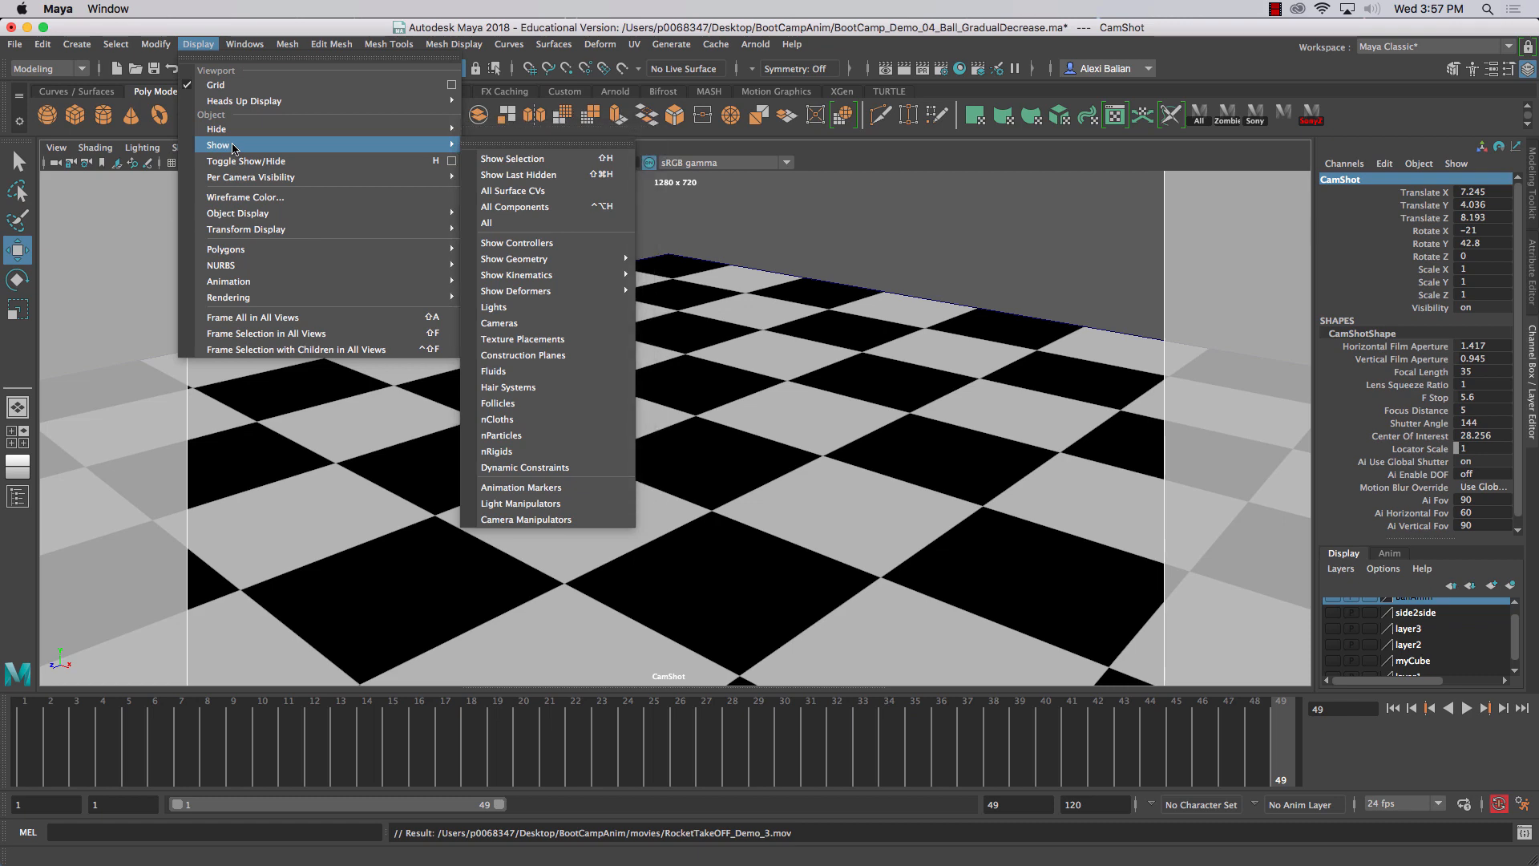
mouse_move(236, 110)
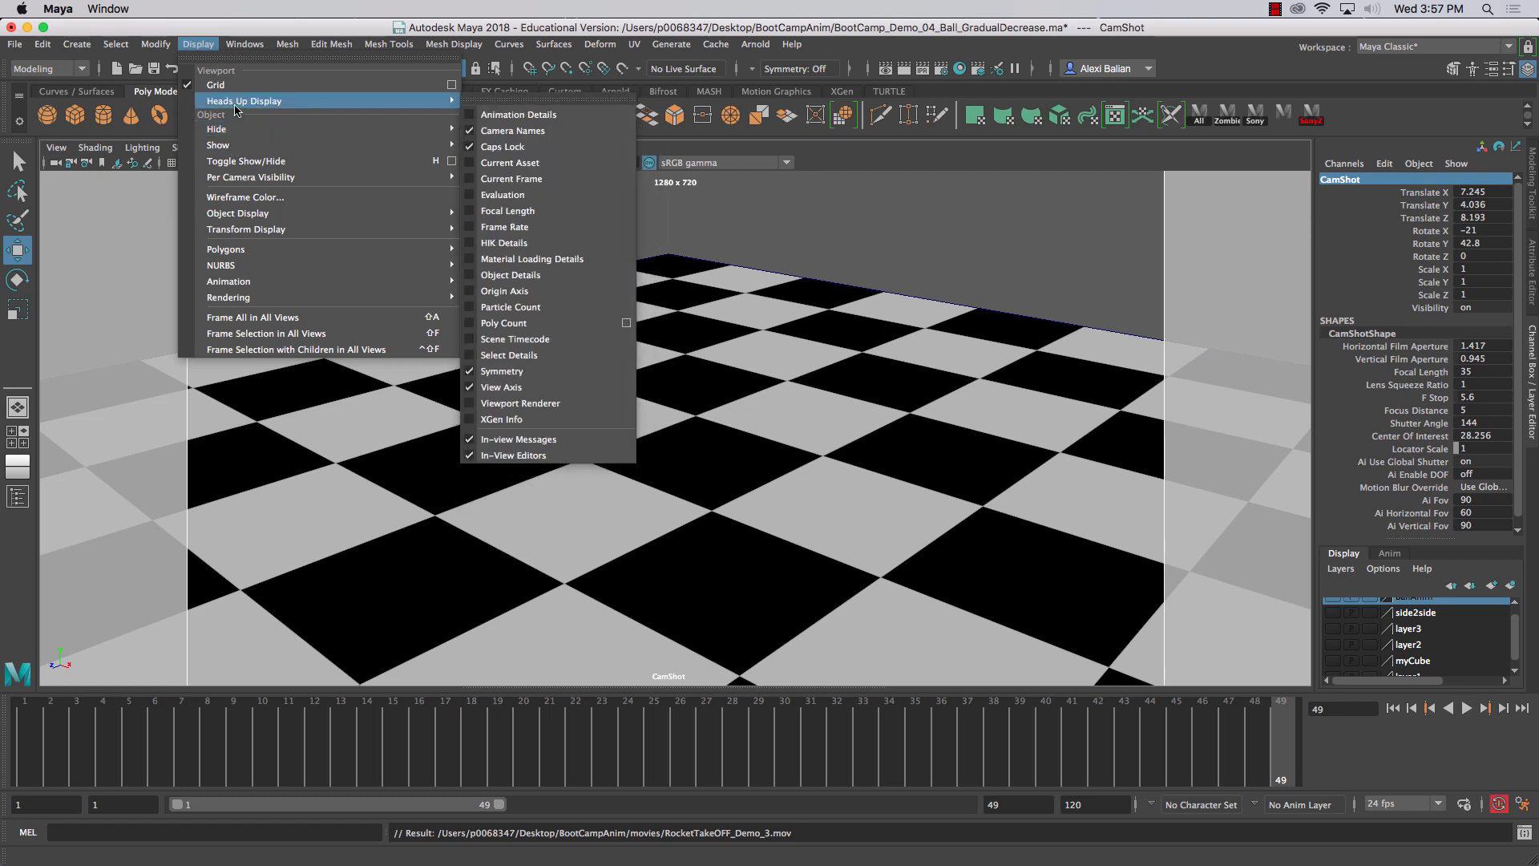
click(529, 178)
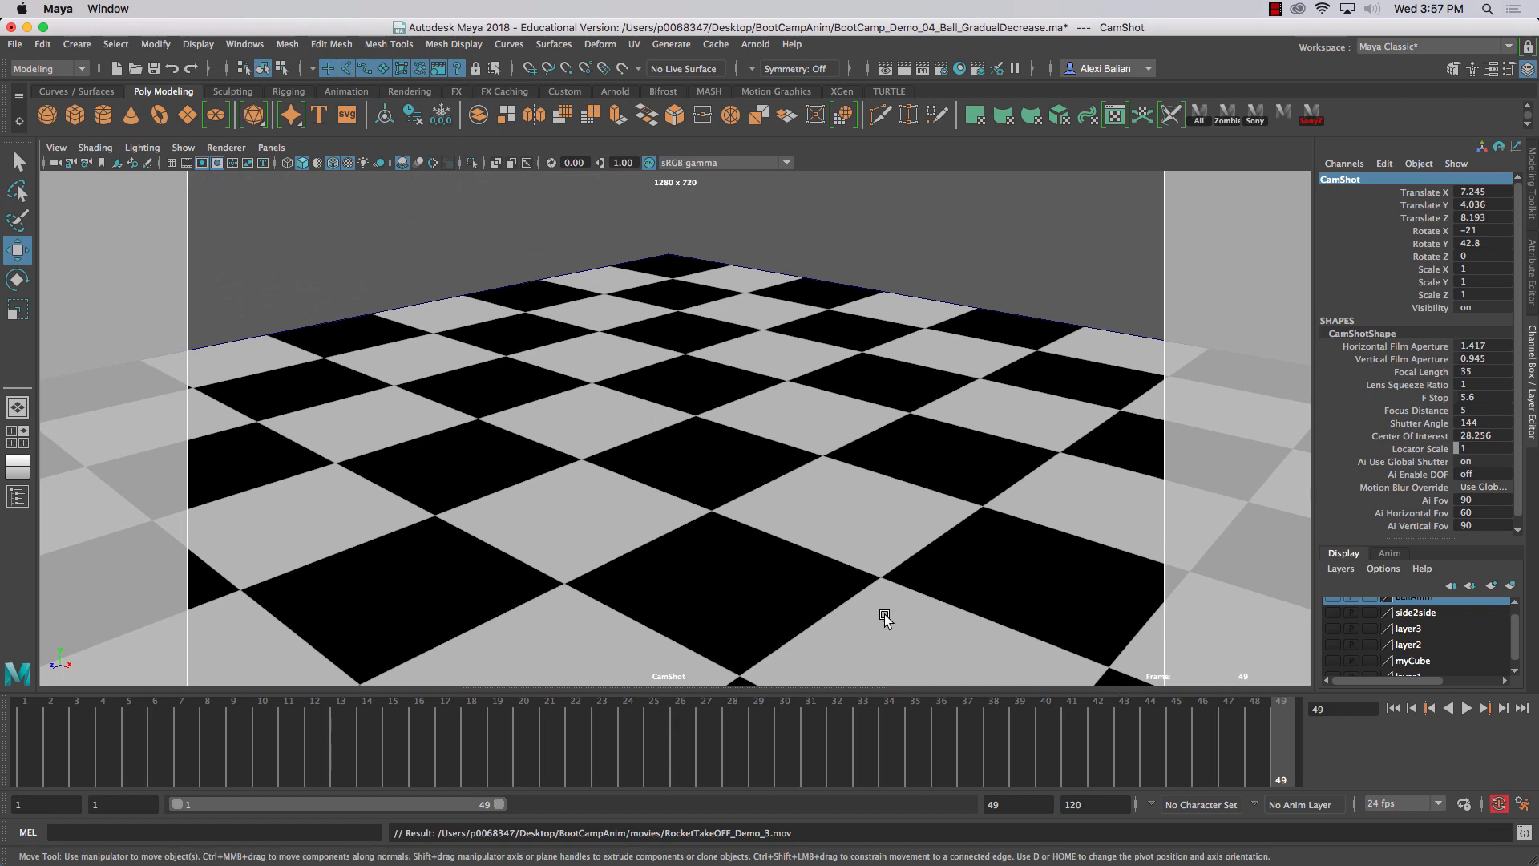
click(796, 710)
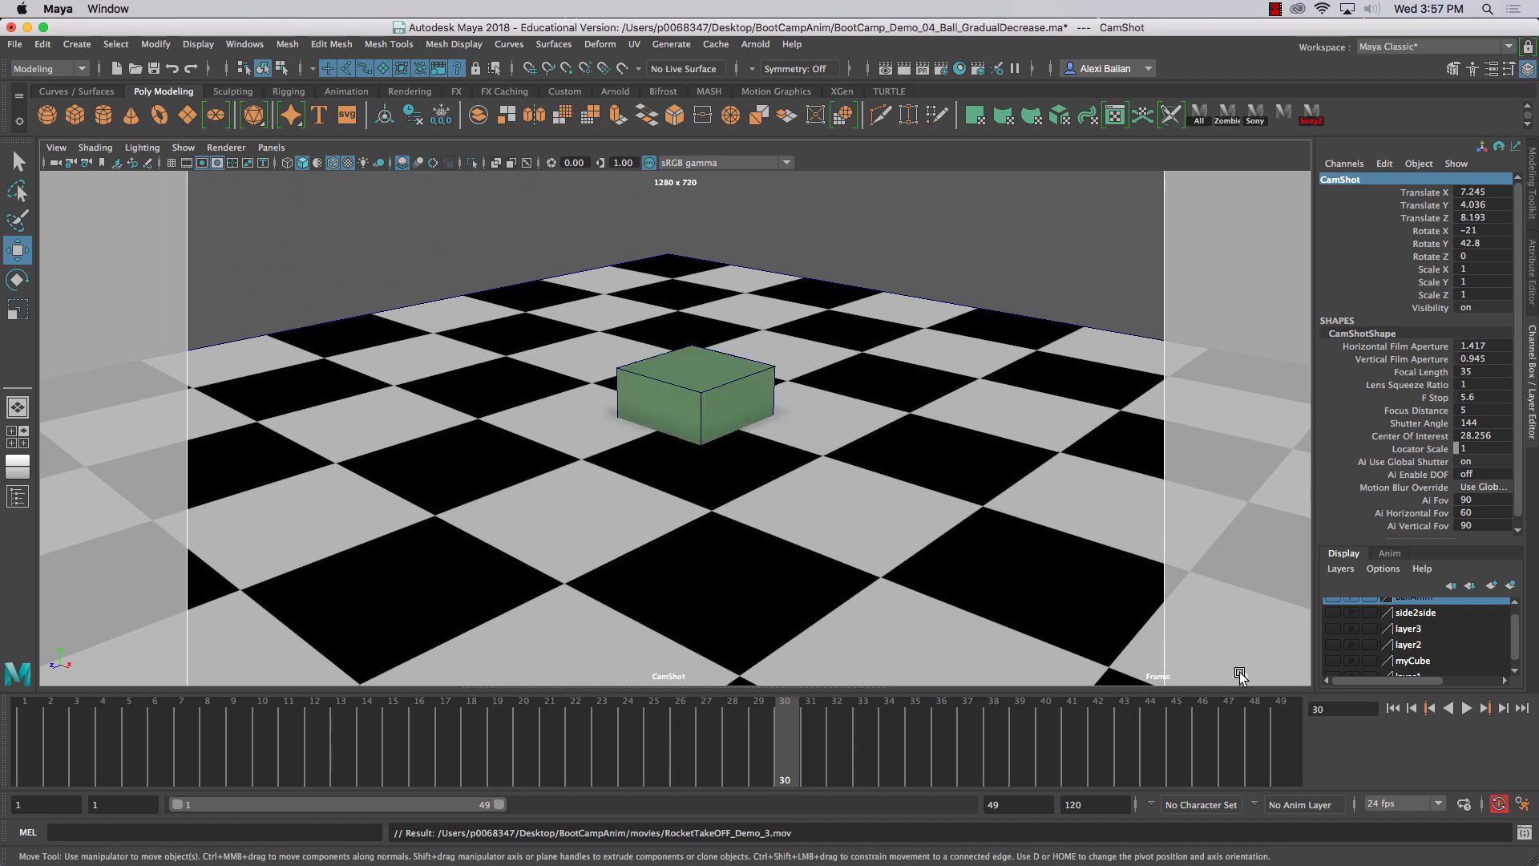
- Playblast the animation with the frame counter to RocketTakeOFF_Demo_3a
right_click(764, 714)
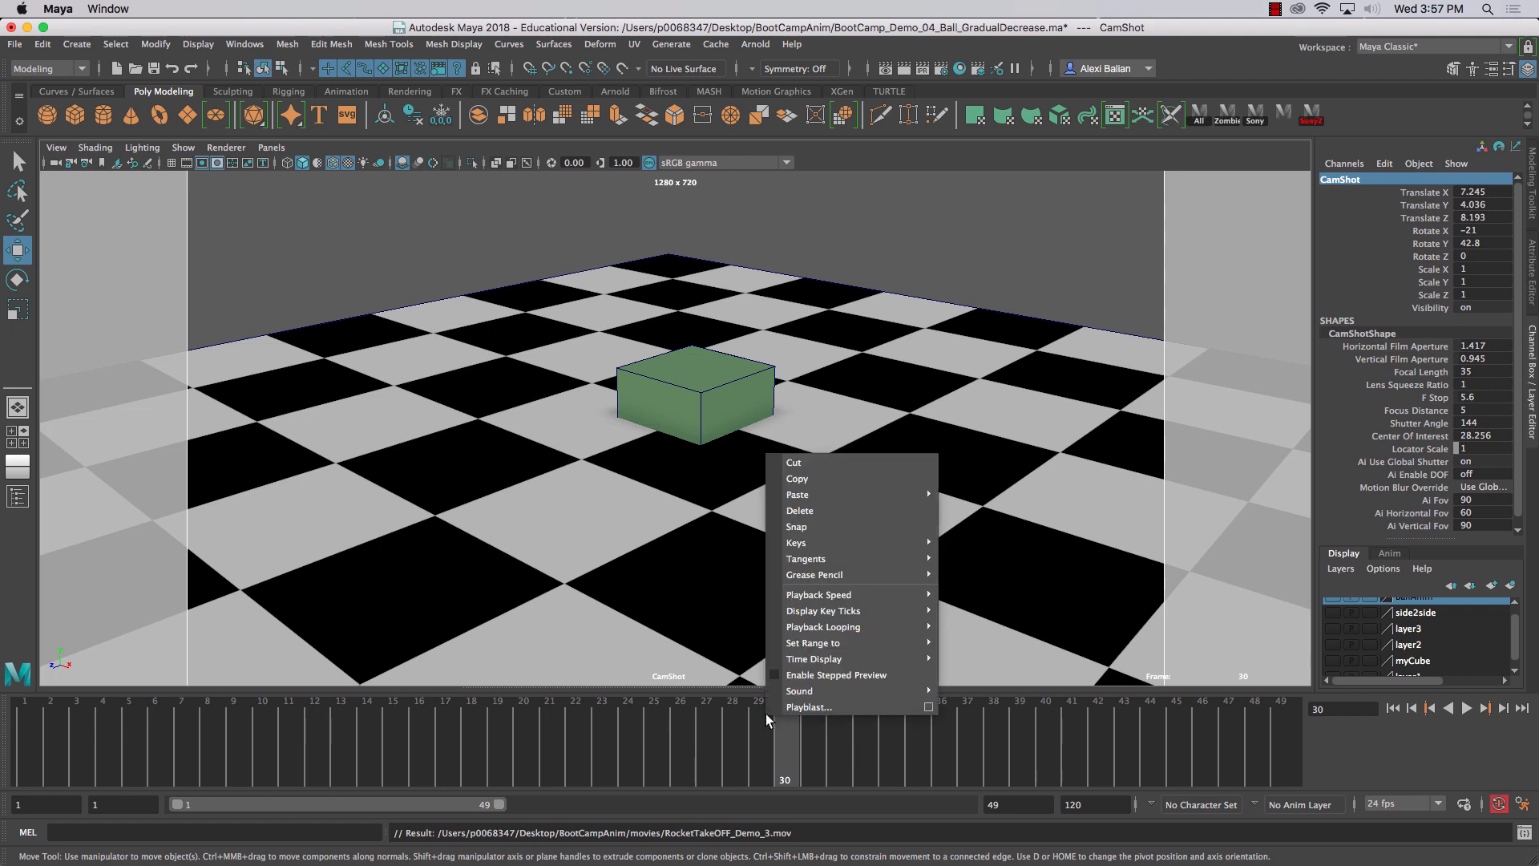
click(934, 709)
click(781, 569)
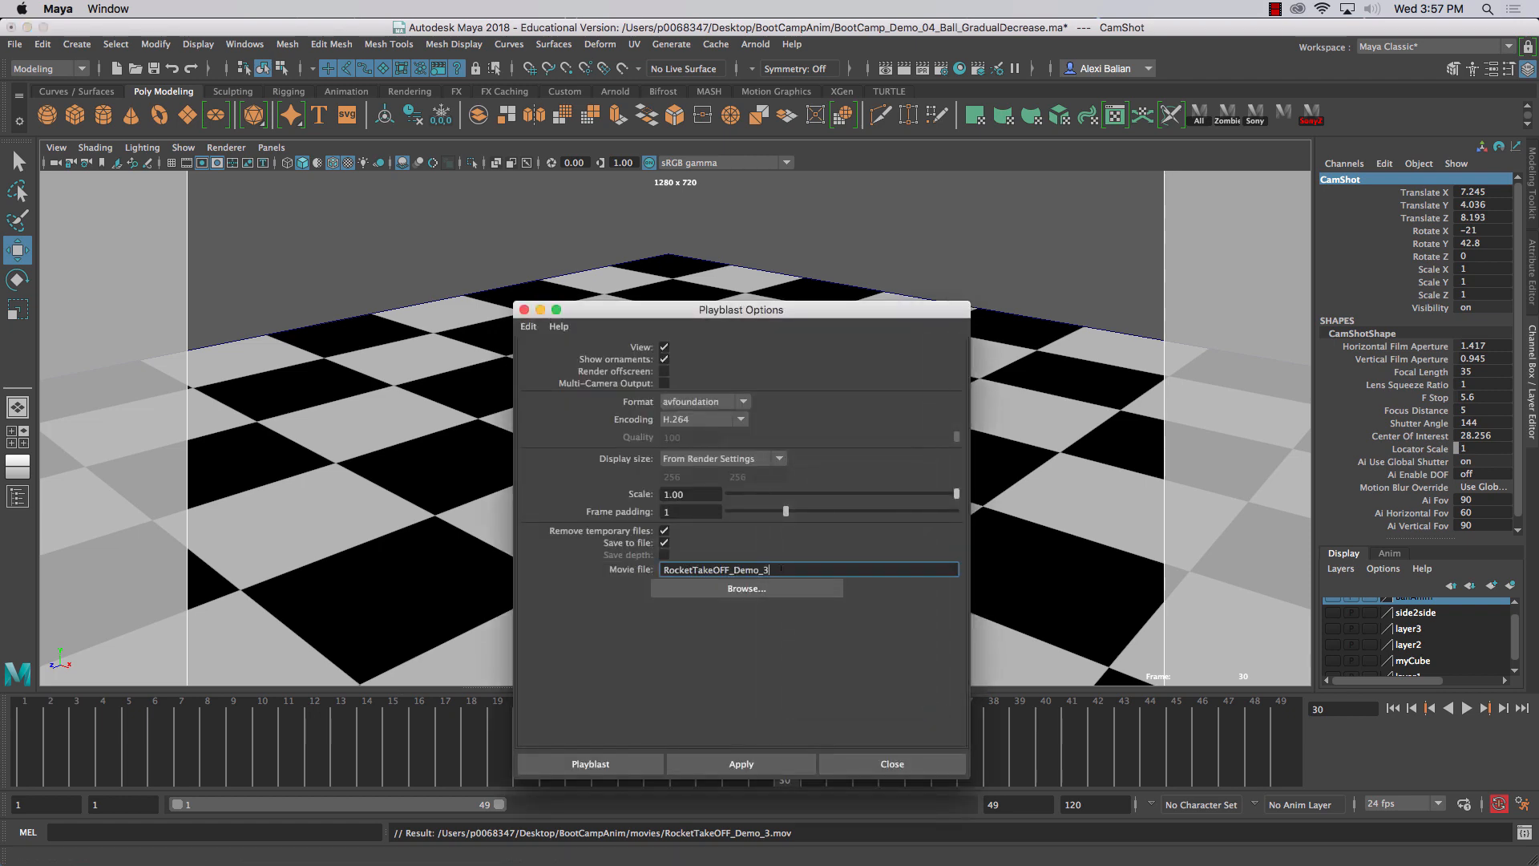
click(719, 755)
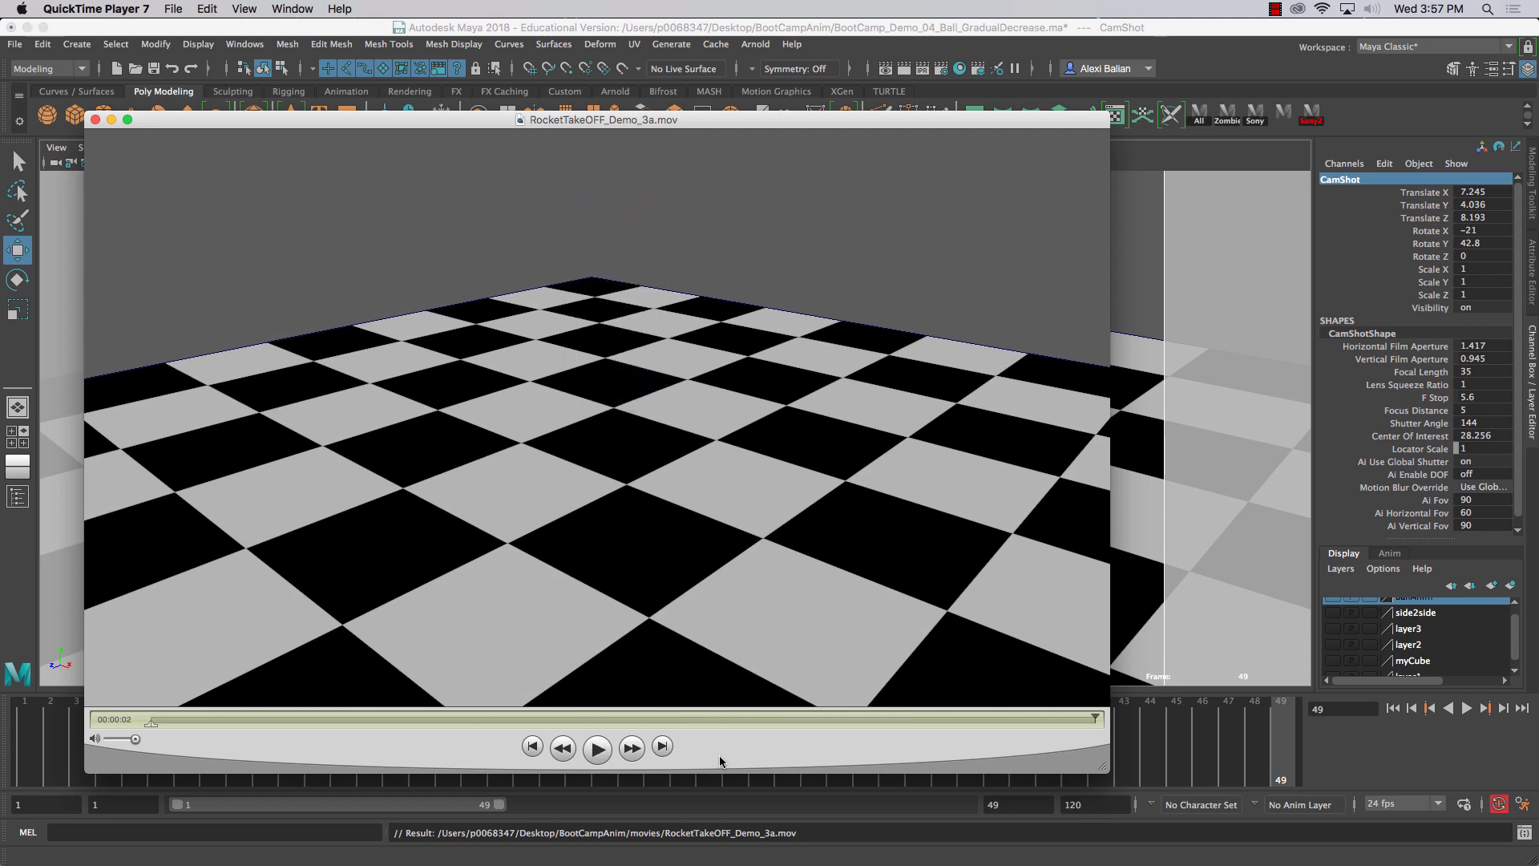
- Scrub and replay the squash, stretch and take-off in the RocketTakeOFF_Demo_3a movie, and close it
drag(727, 722, 795, 724)
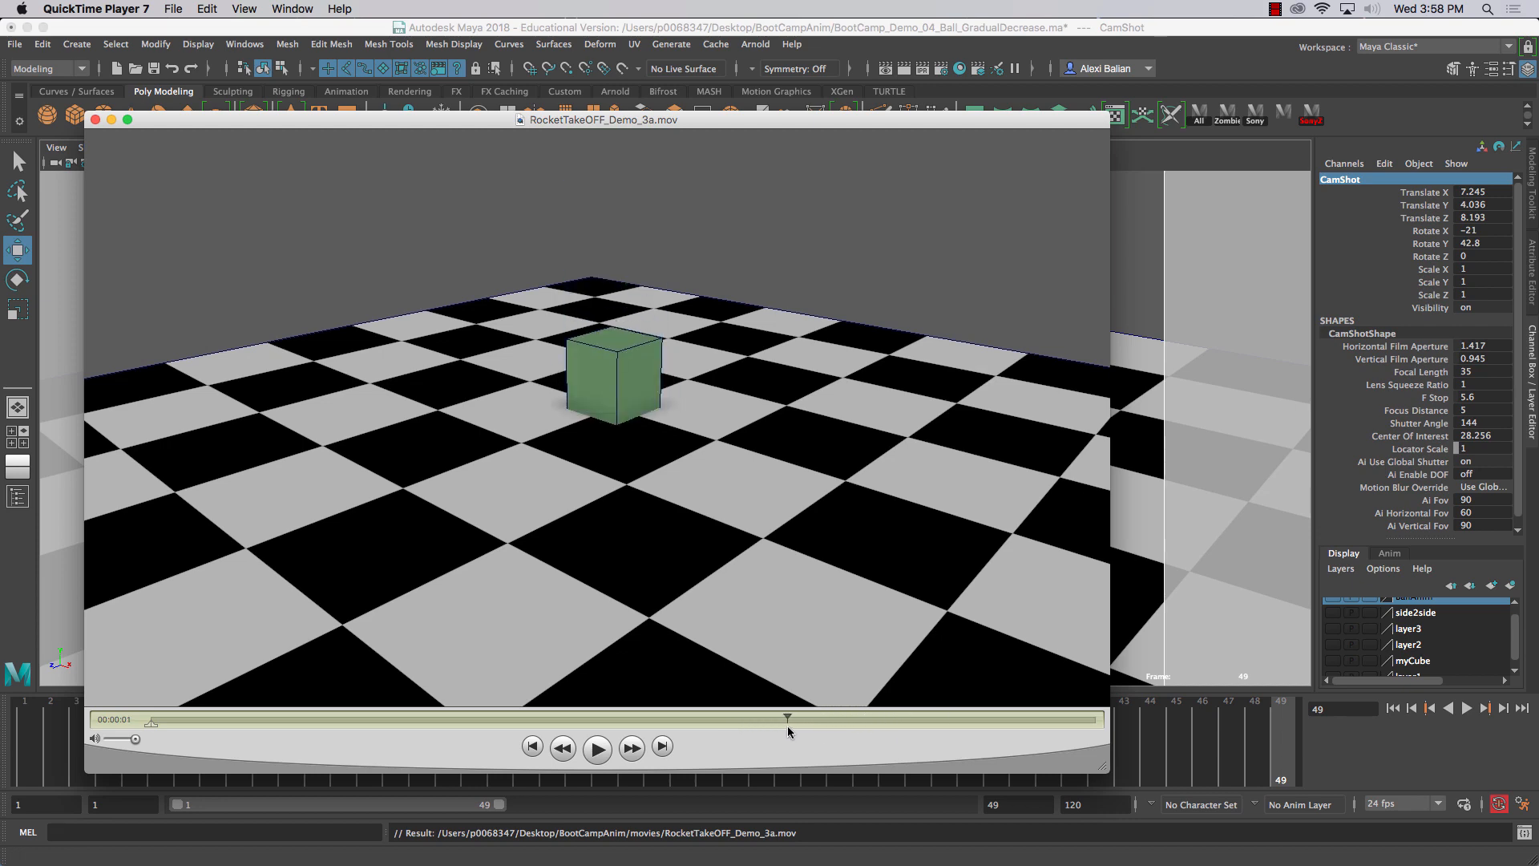
key(space)
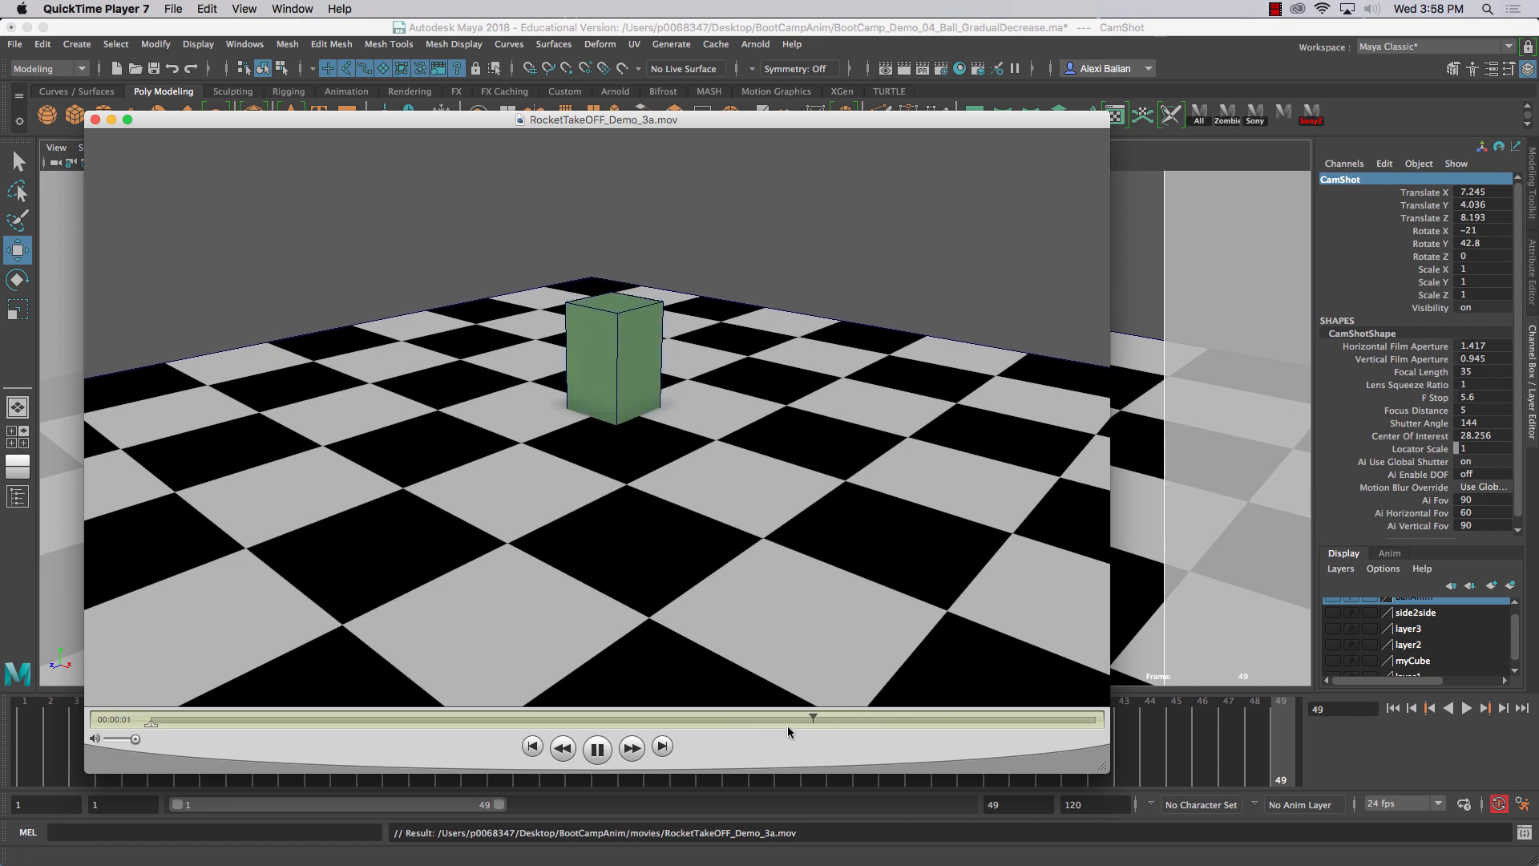
click(641, 715)
key(space)
key(space)
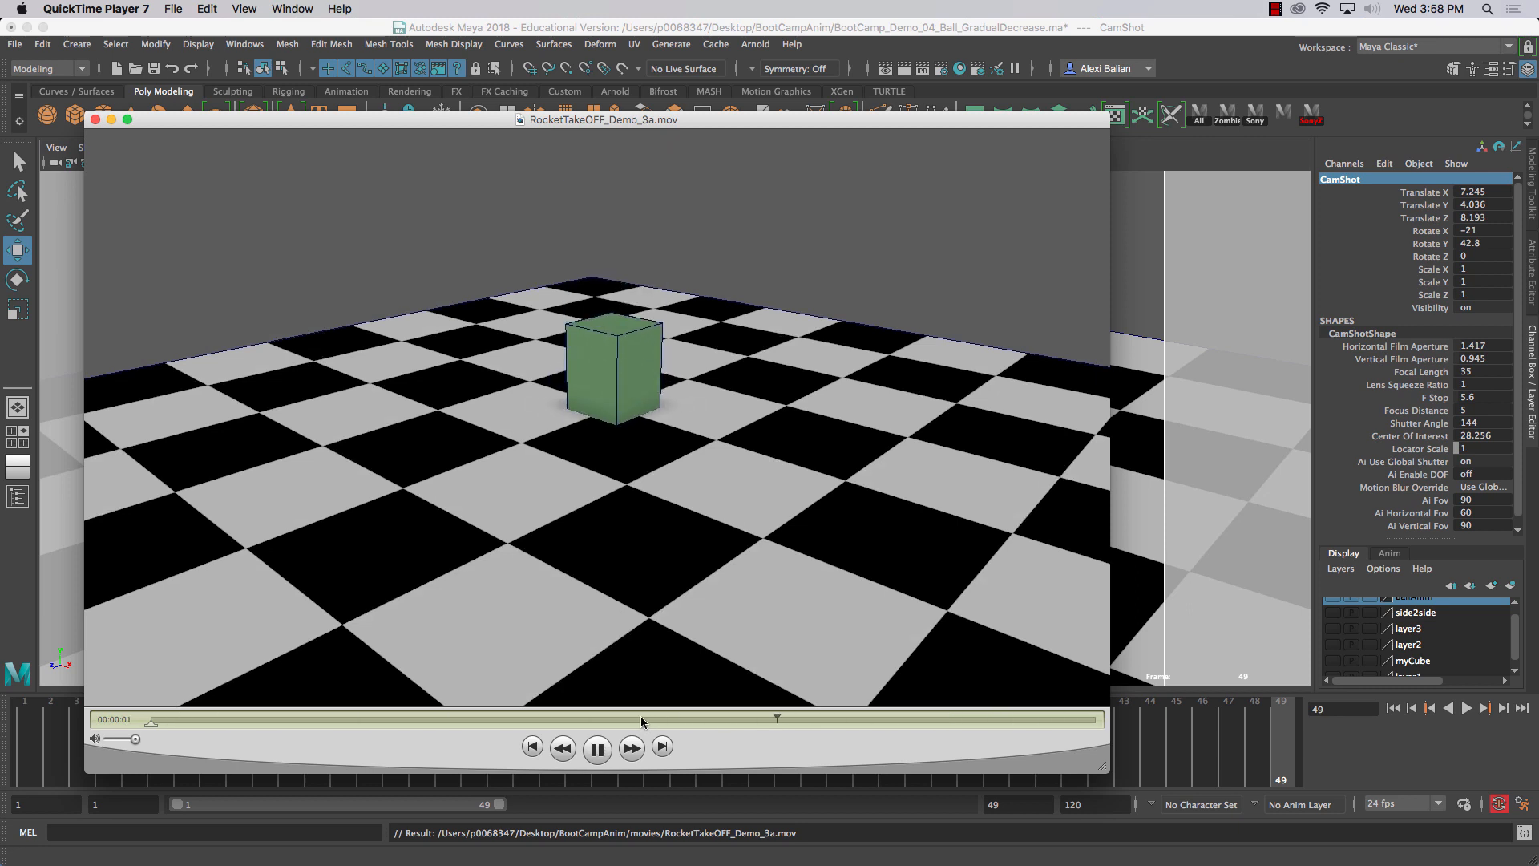
click(95, 120)
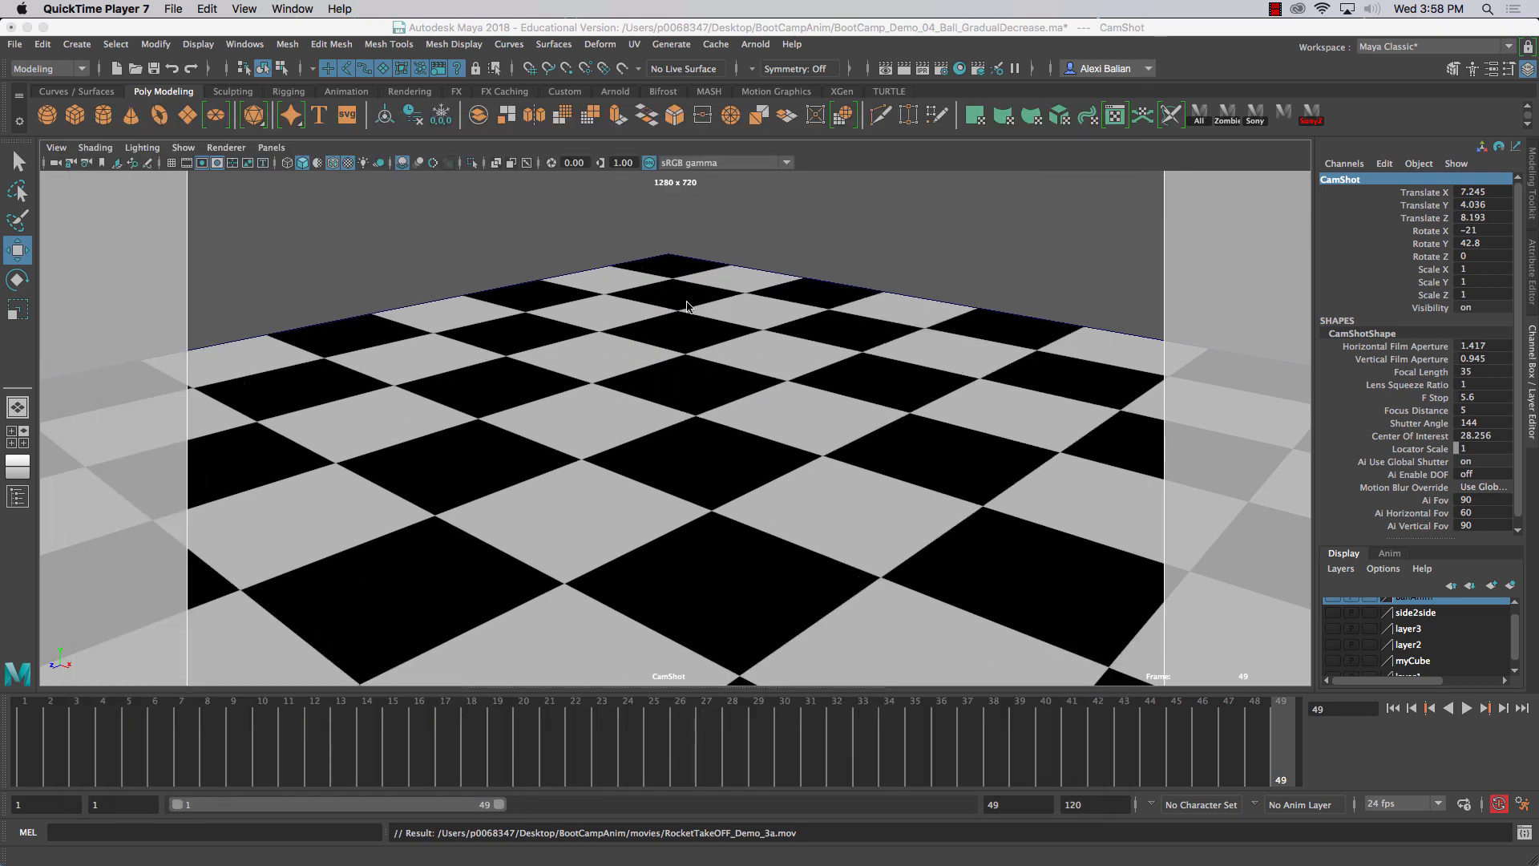
- Move the green cube's full-stretch key before take-off to frame 36 and play the animation from frame 1
drag(643, 735, 22, 738)
click(712, 344)
key(alt+v)
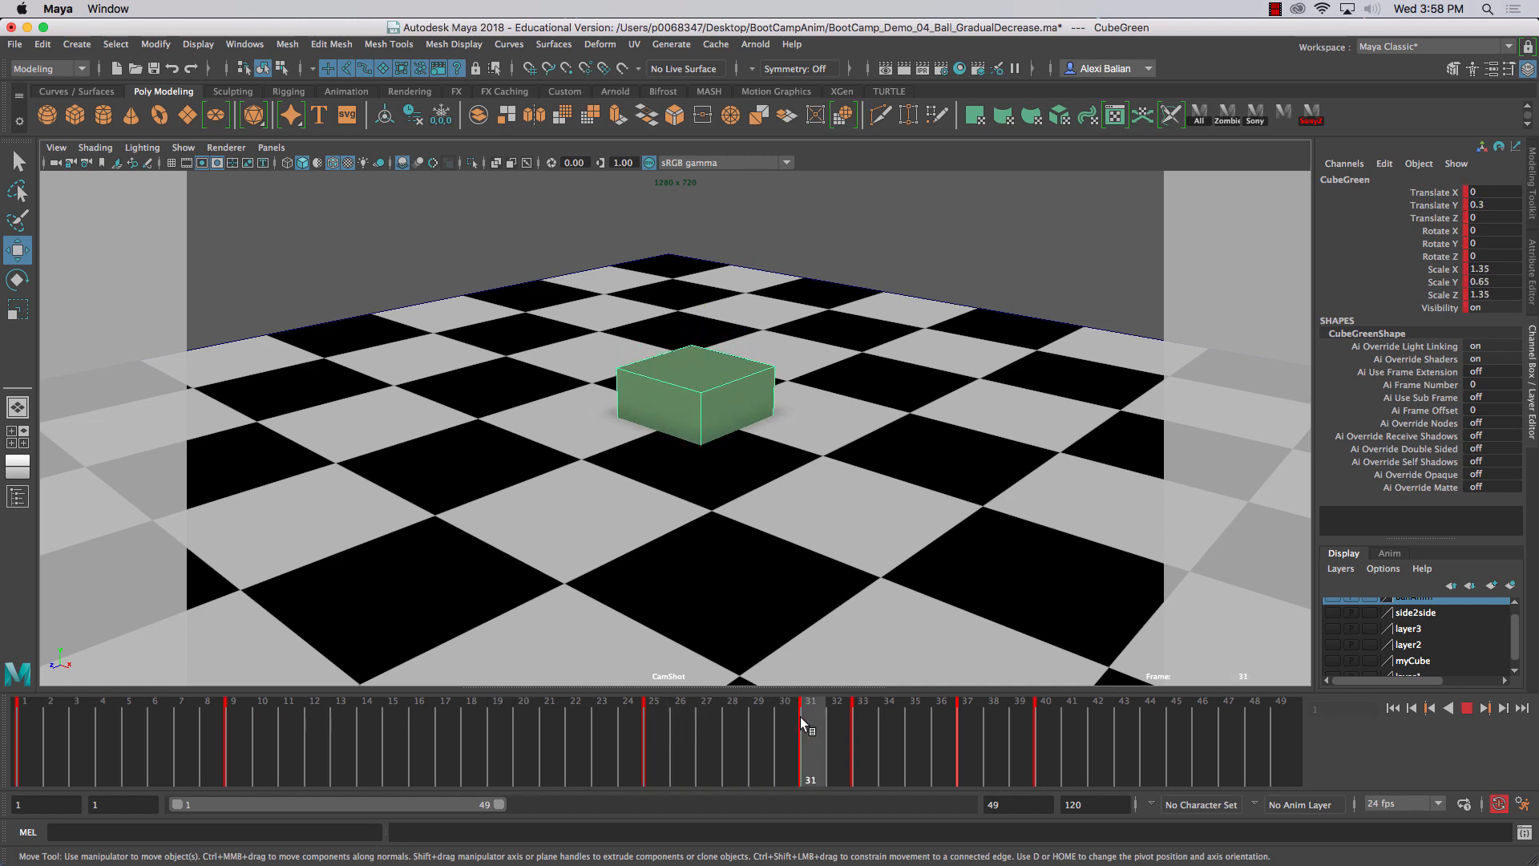
drag(729, 719, 950, 718)
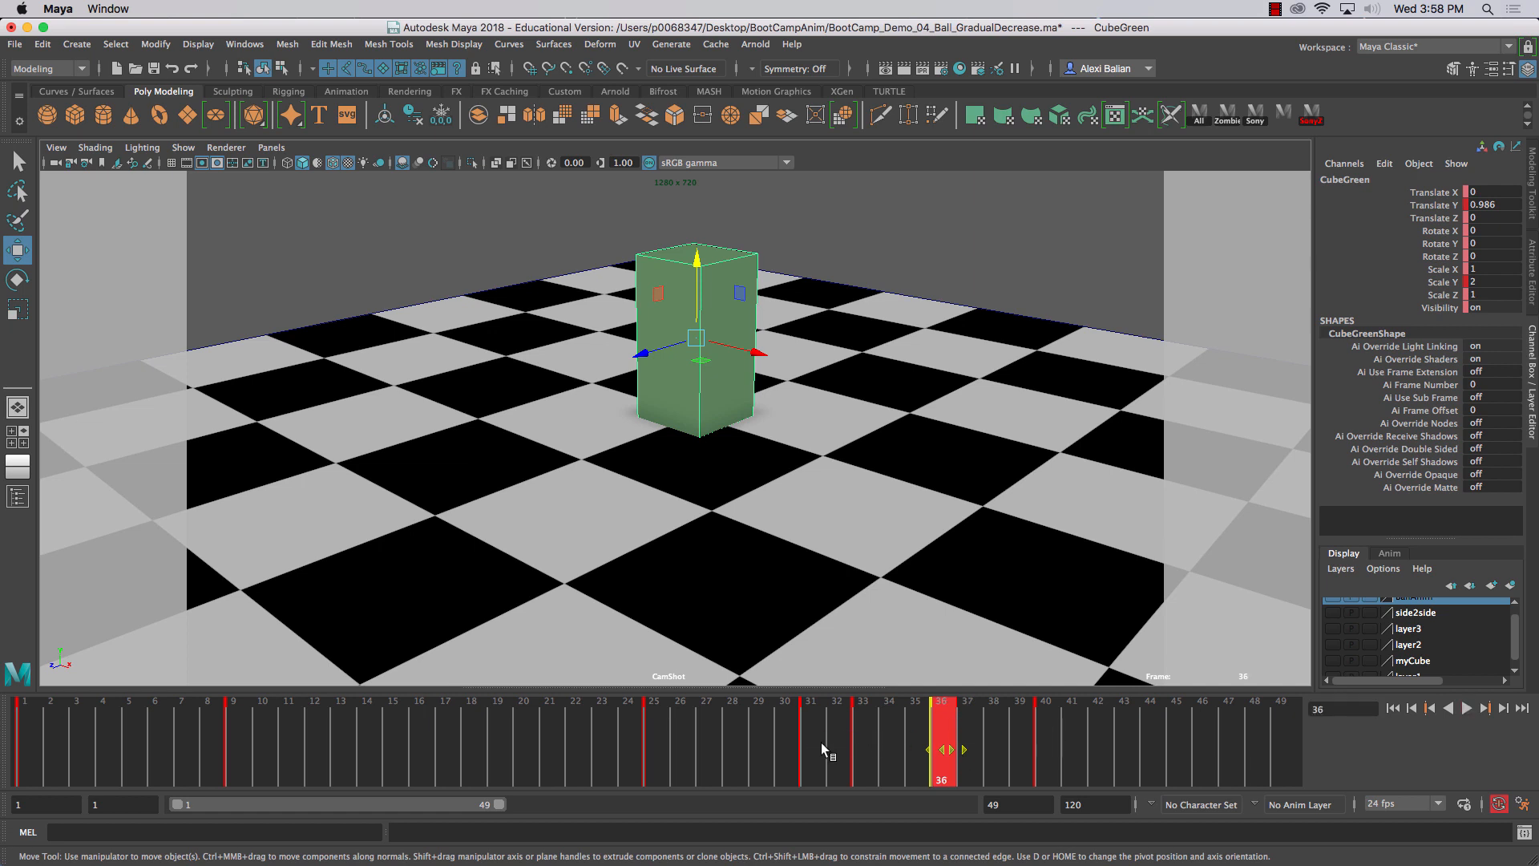
key(alt+shift+v)
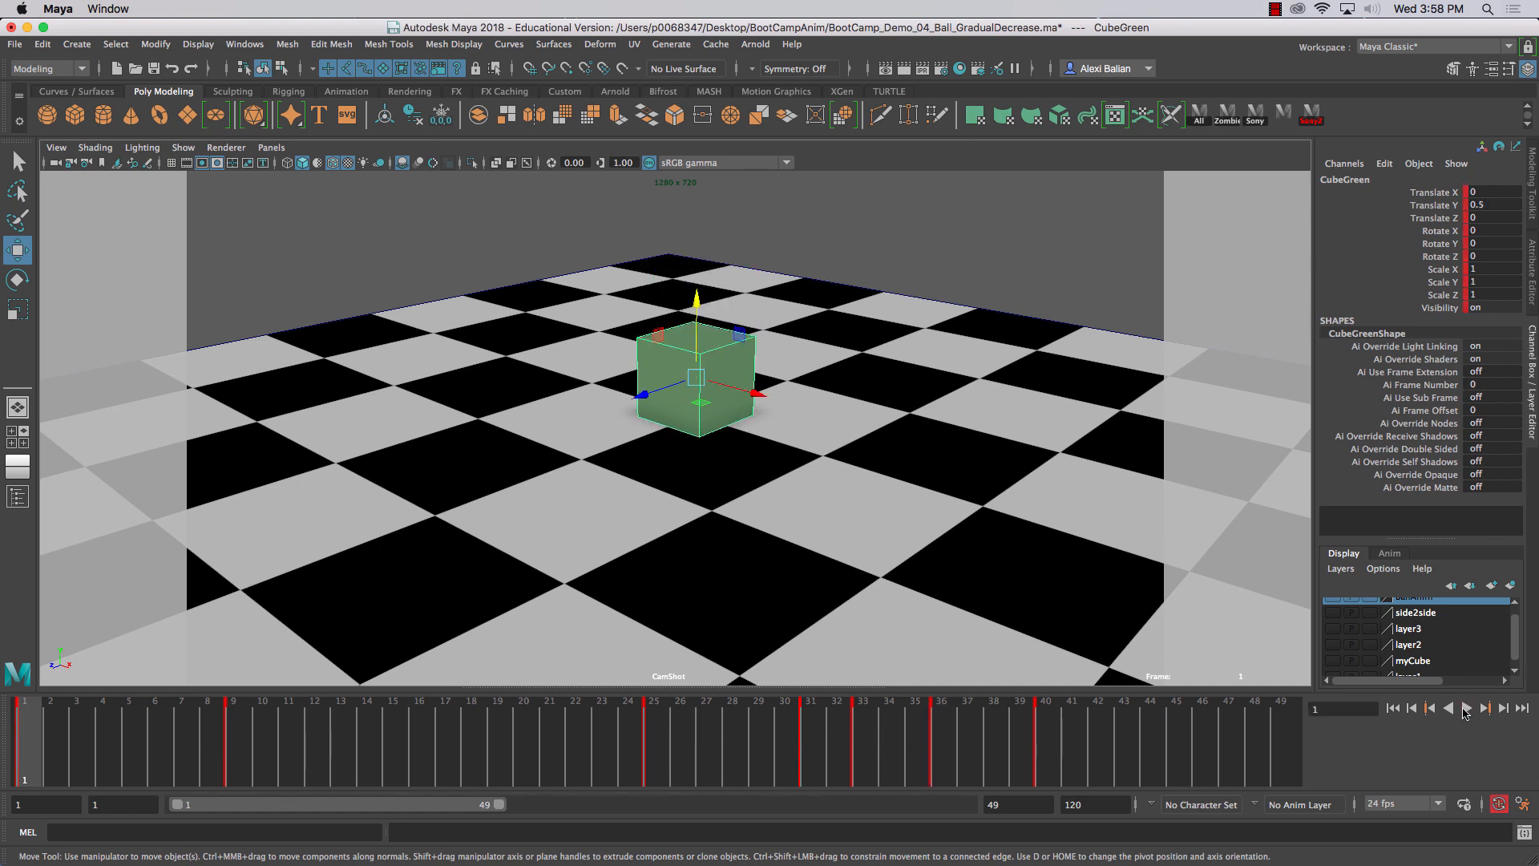
click(1466, 708)
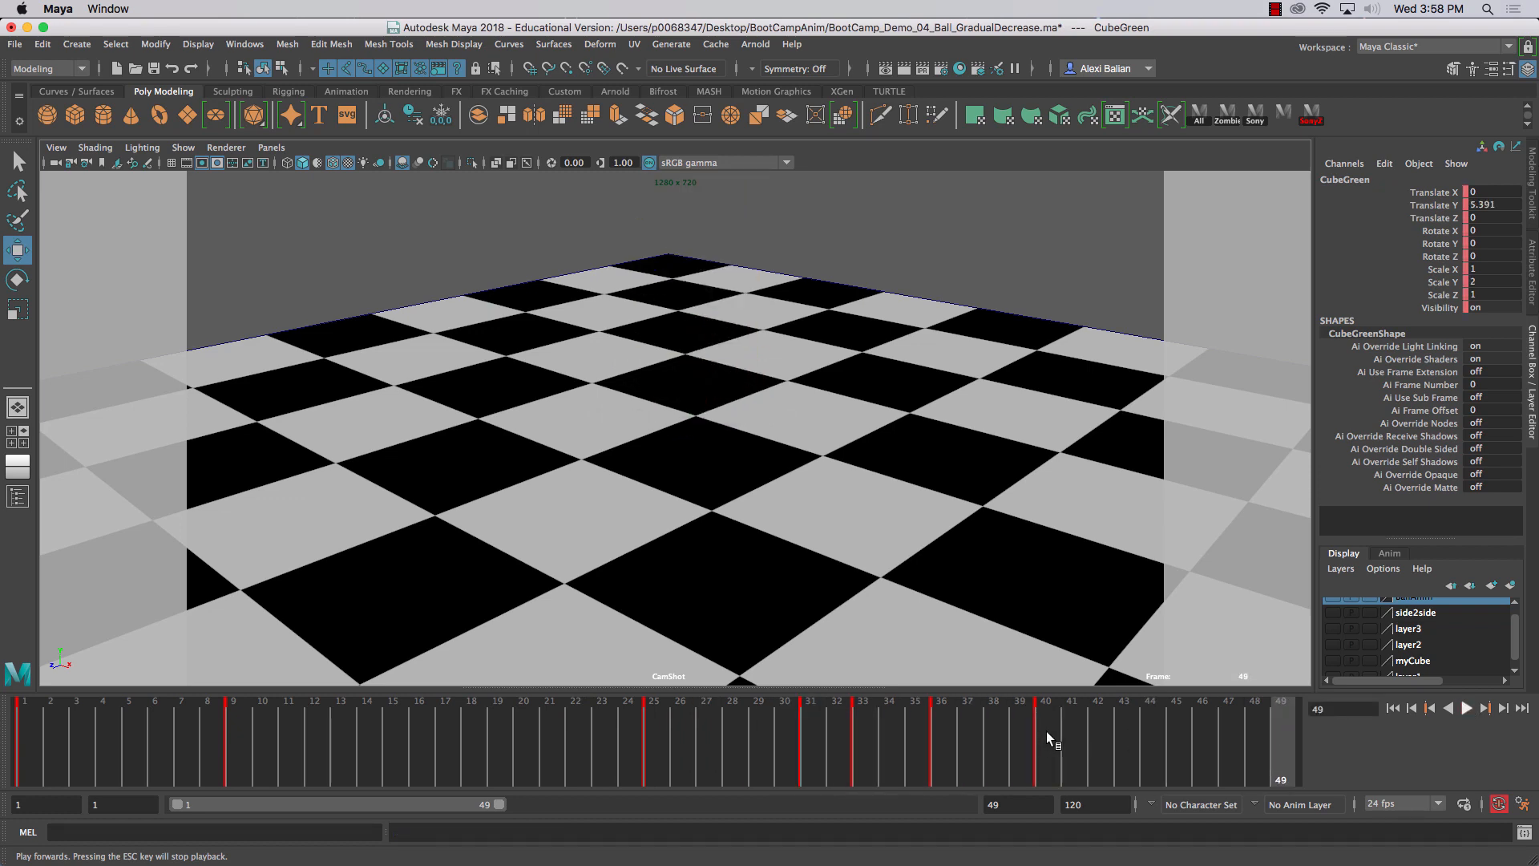
- Playblast the retimed animation to RocketTakeOFF_Demo_3b, then review the resulting movie and close it
right_drag(590, 739, 754, 731)
click(791, 561)
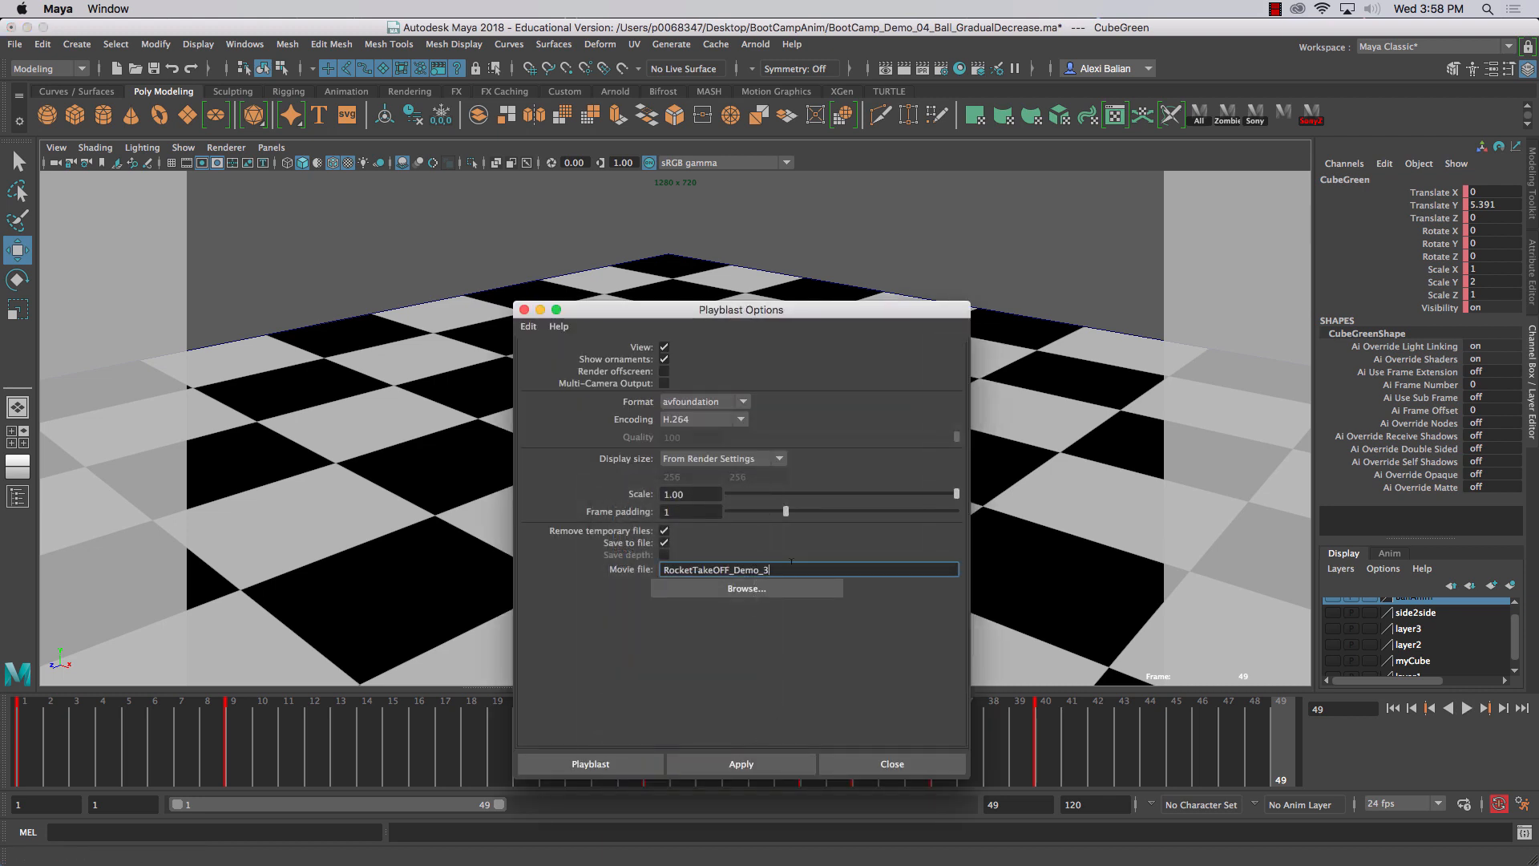
text(b)
key(Return)
click(716, 766)
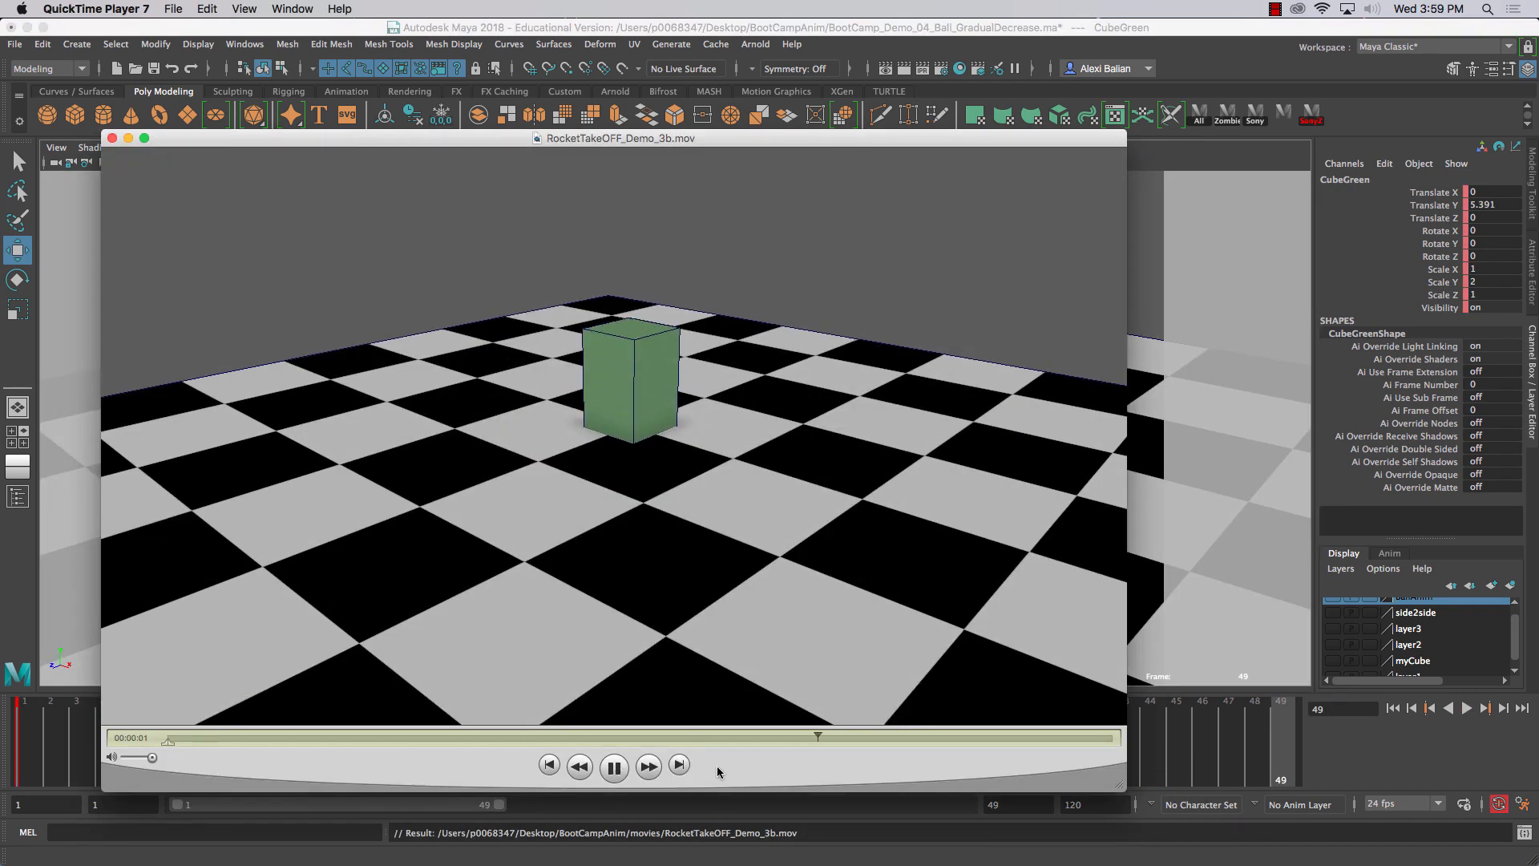
key(space)
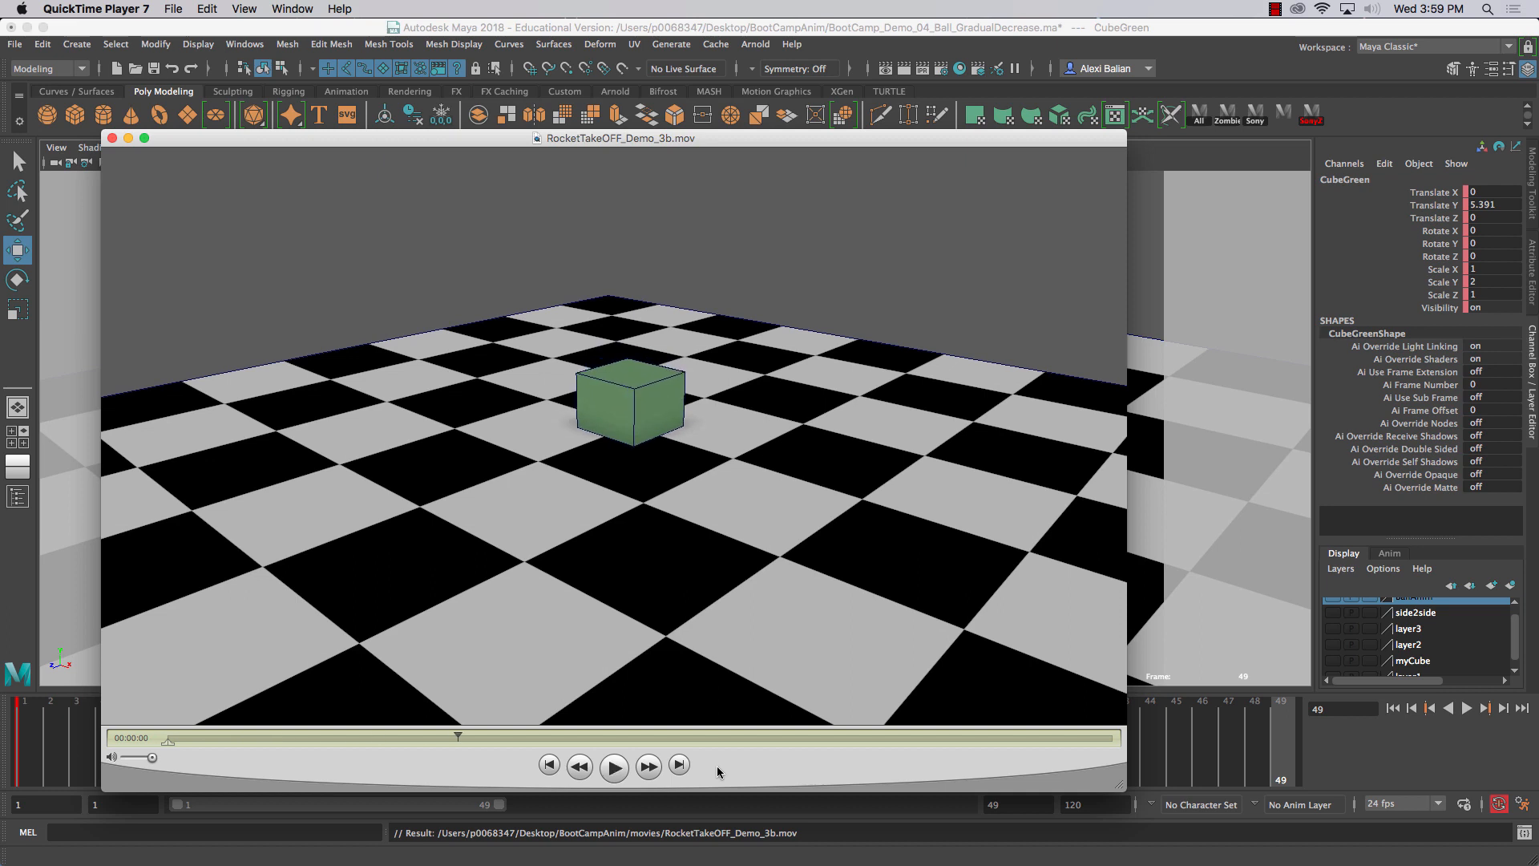
key(space)
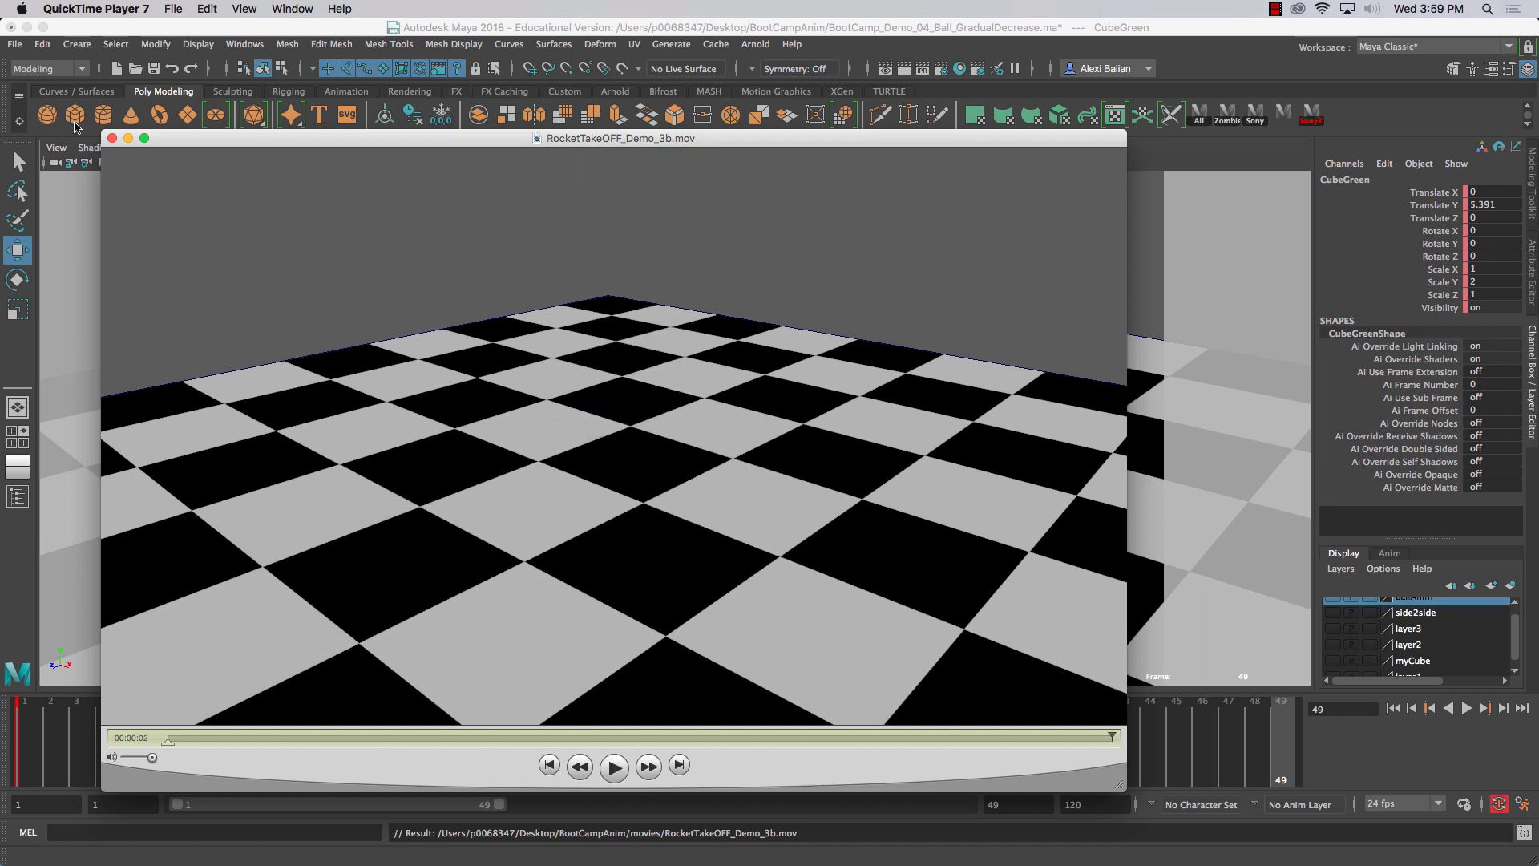
click(112, 138)
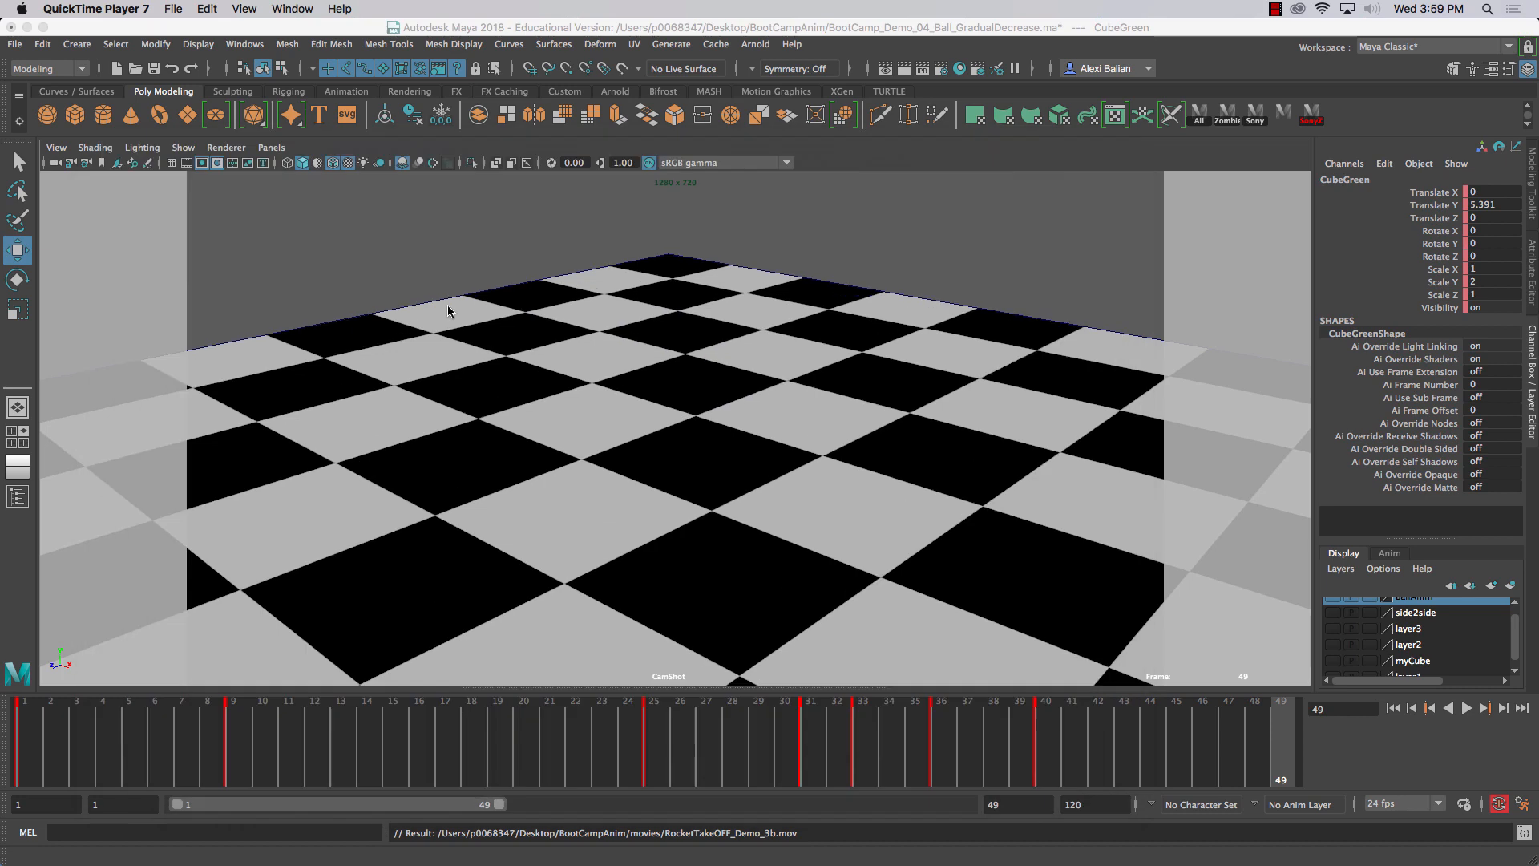
- Deselect the cube and save the scene under the new name BootCamp_Demo_05_Rocket_01DEmo
click(550, 253)
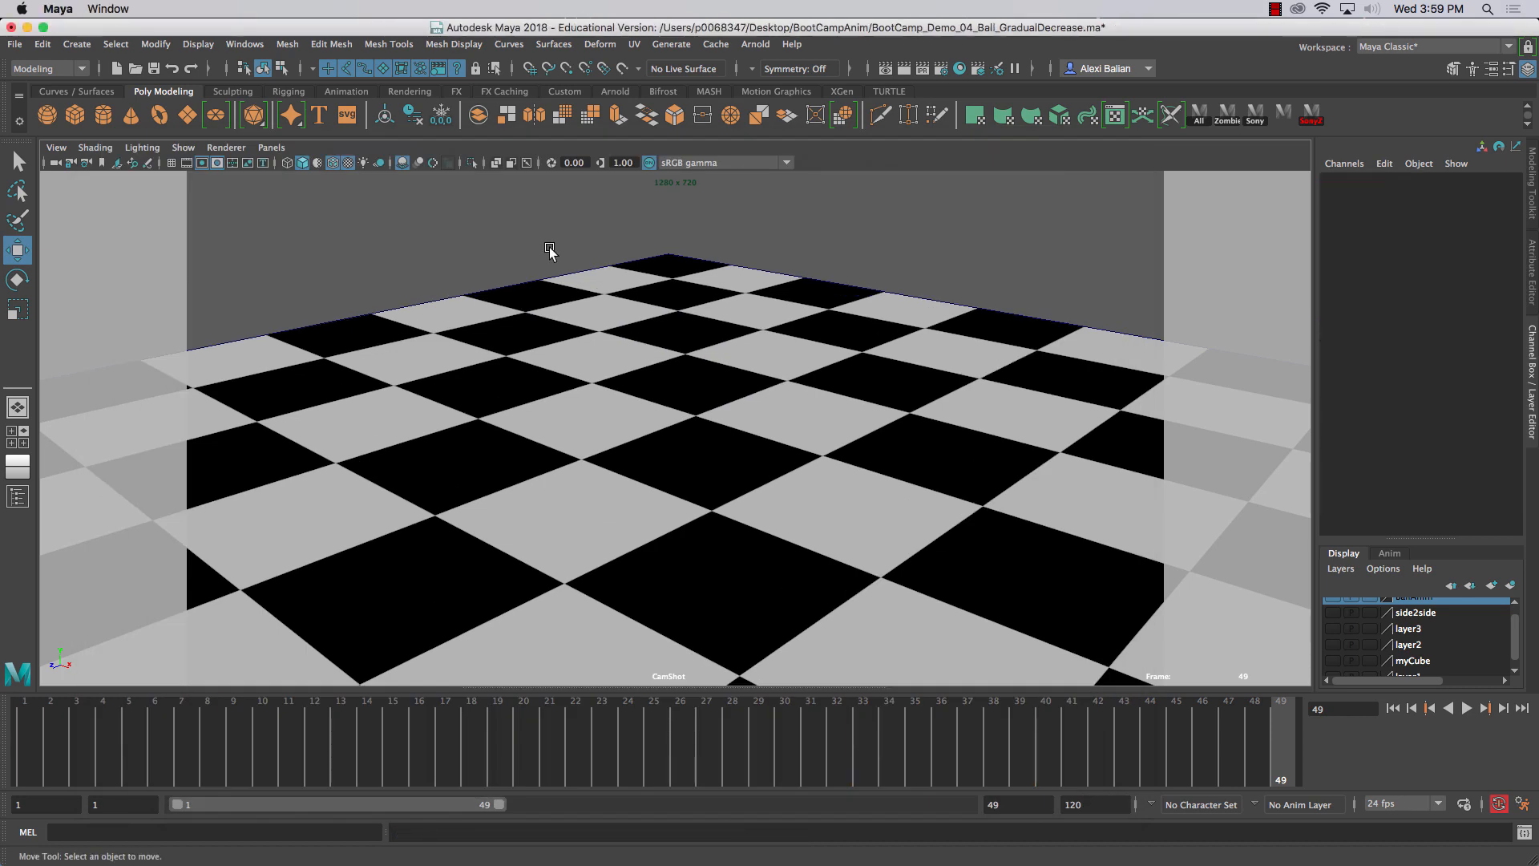
key(q)
key(super+shift+s)
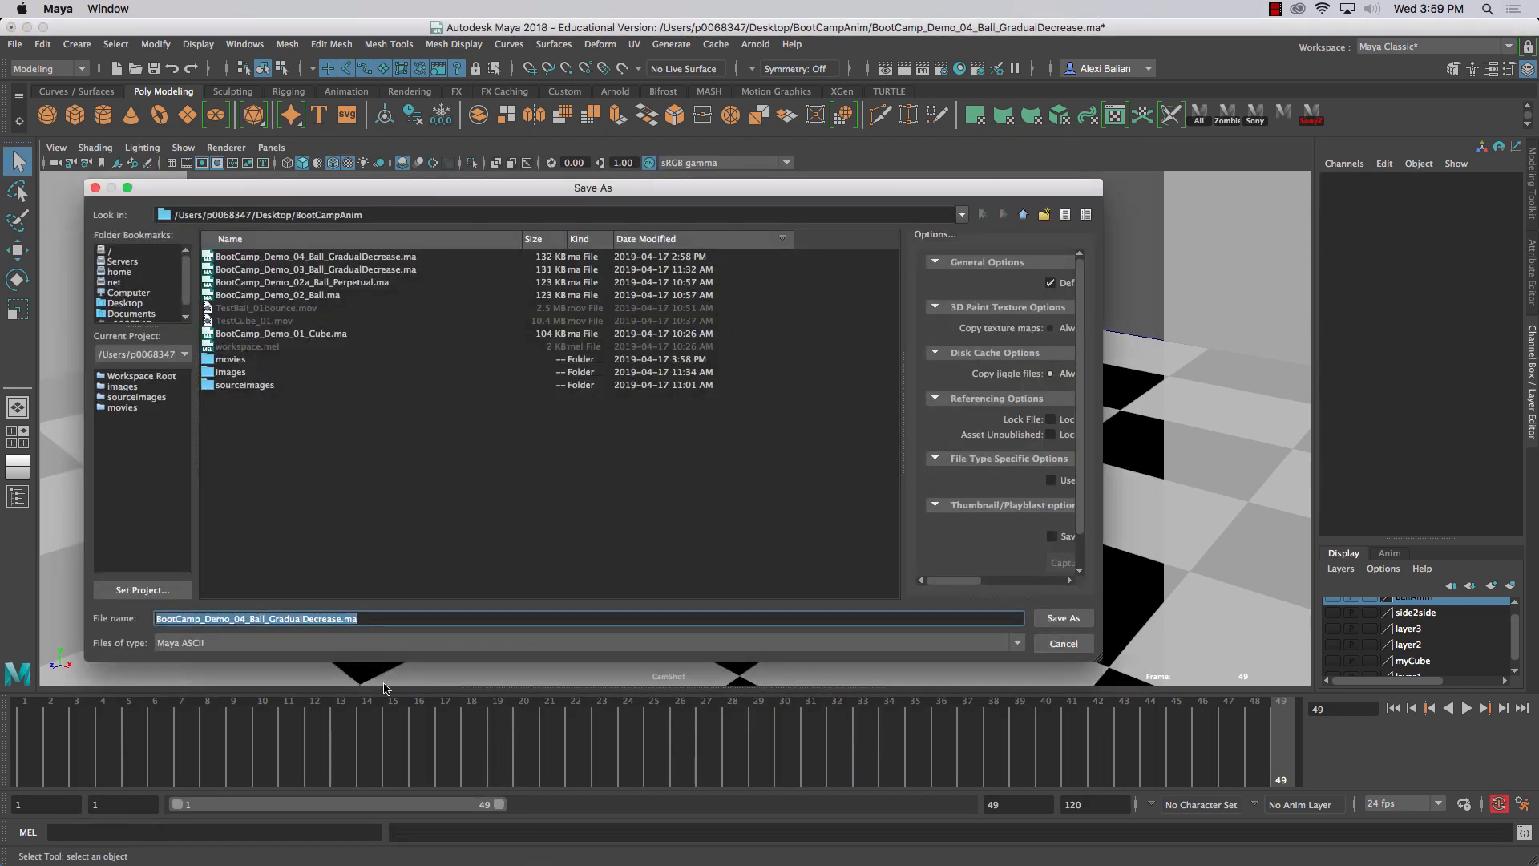
click(241, 619)
key(shift+End)
key(BackSpace)
text(5)
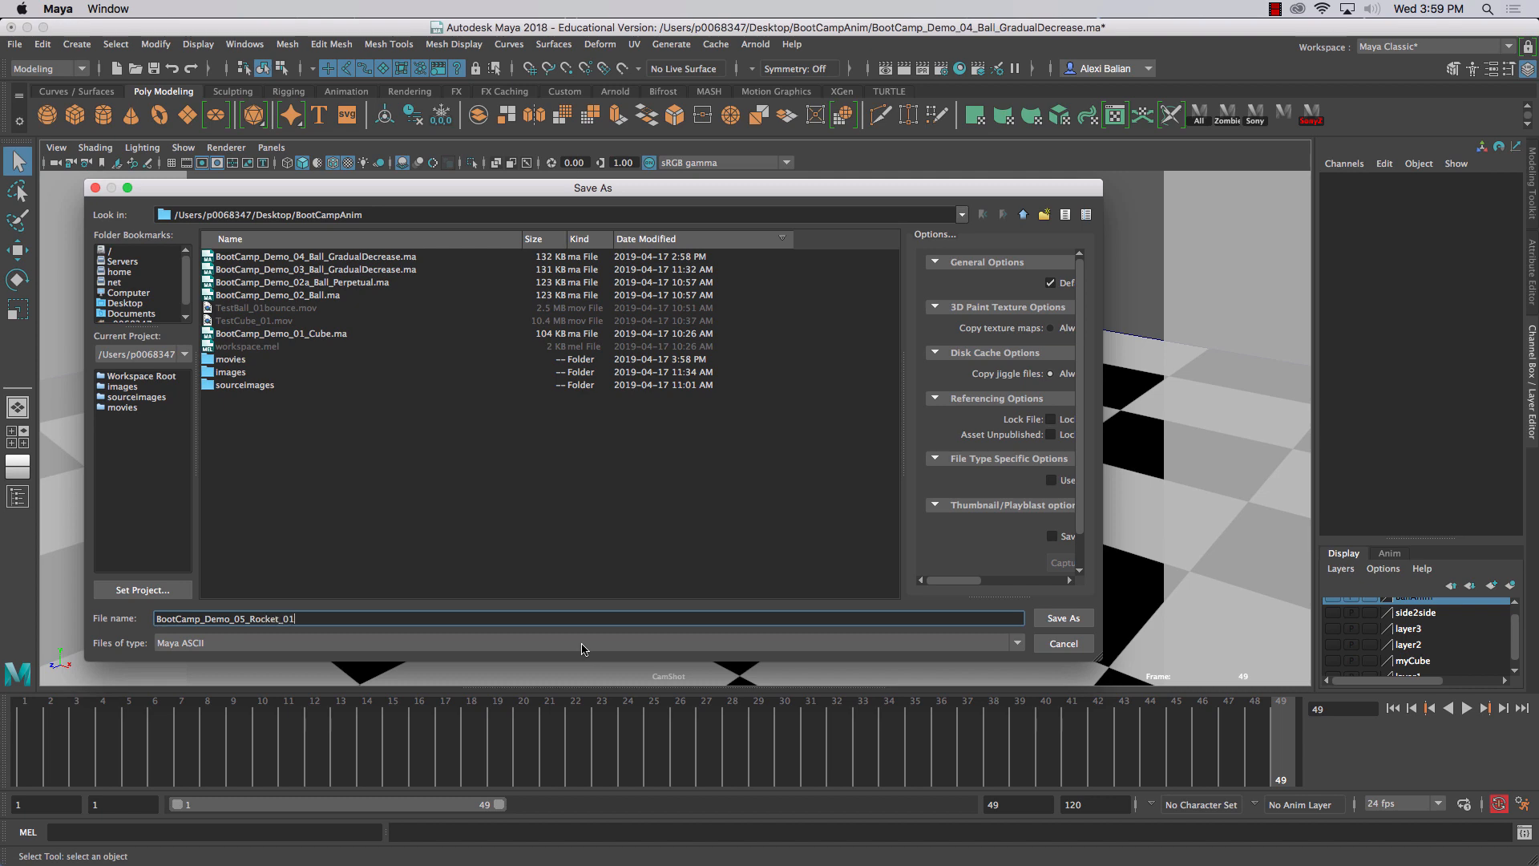
key(Return)
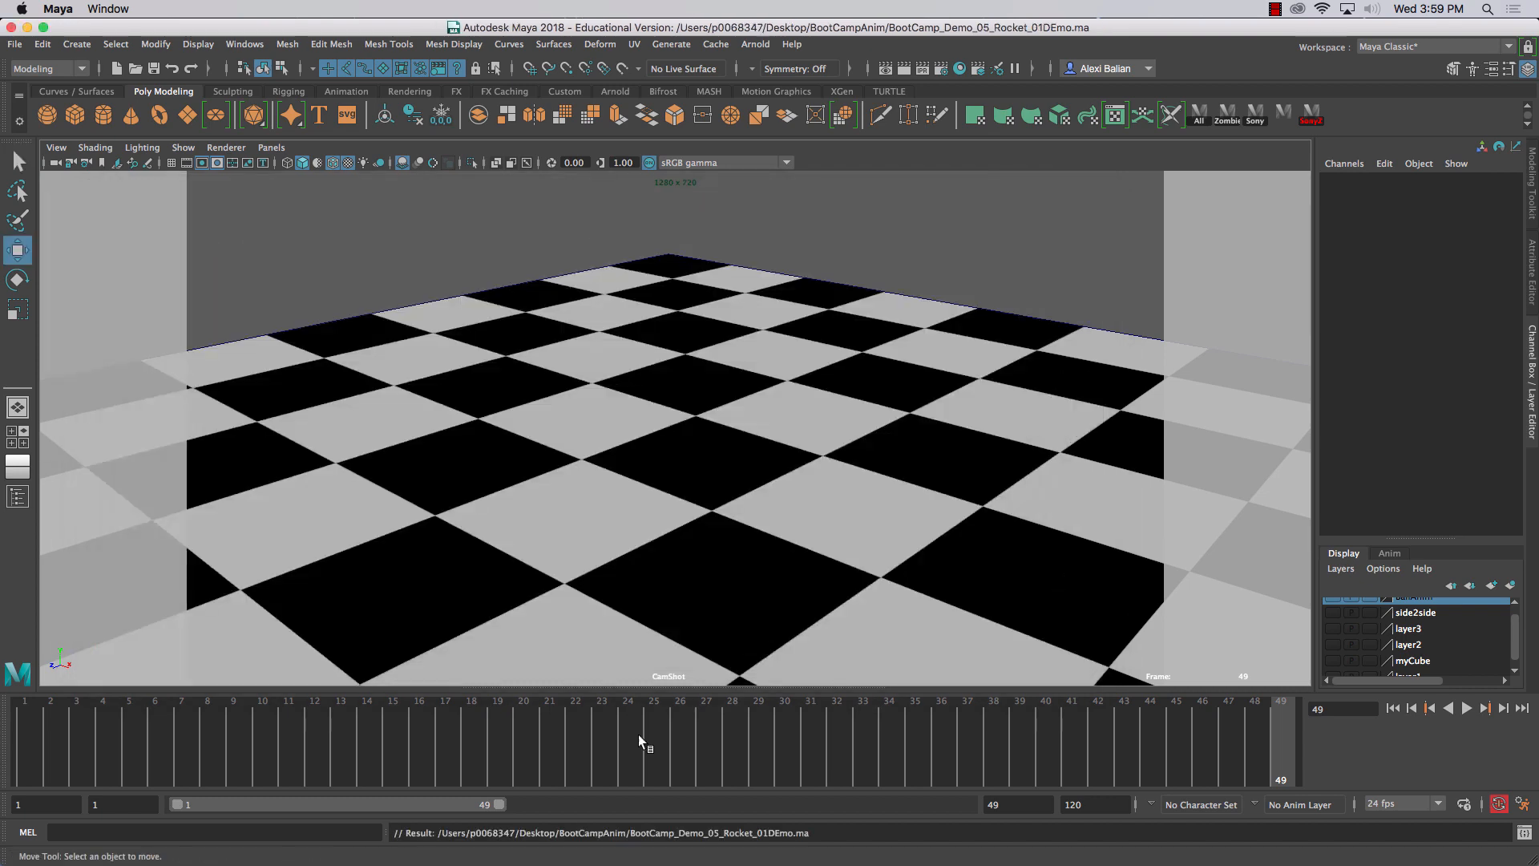
- Move the green cube's final take-off key to frame 38 and preview the faster launch
click(549, 737)
click(671, 363)
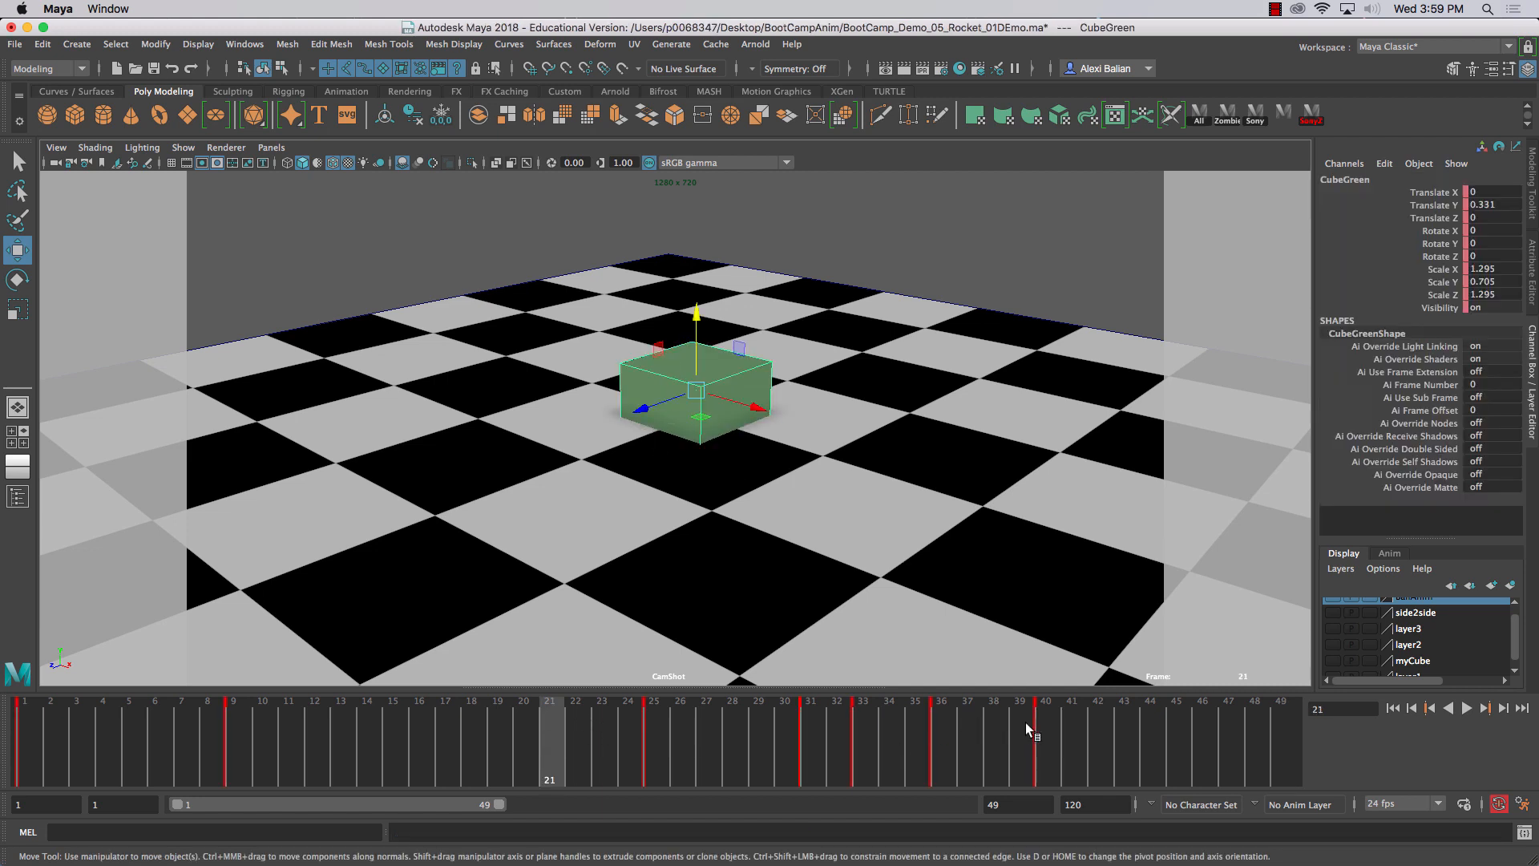
click(857, 712)
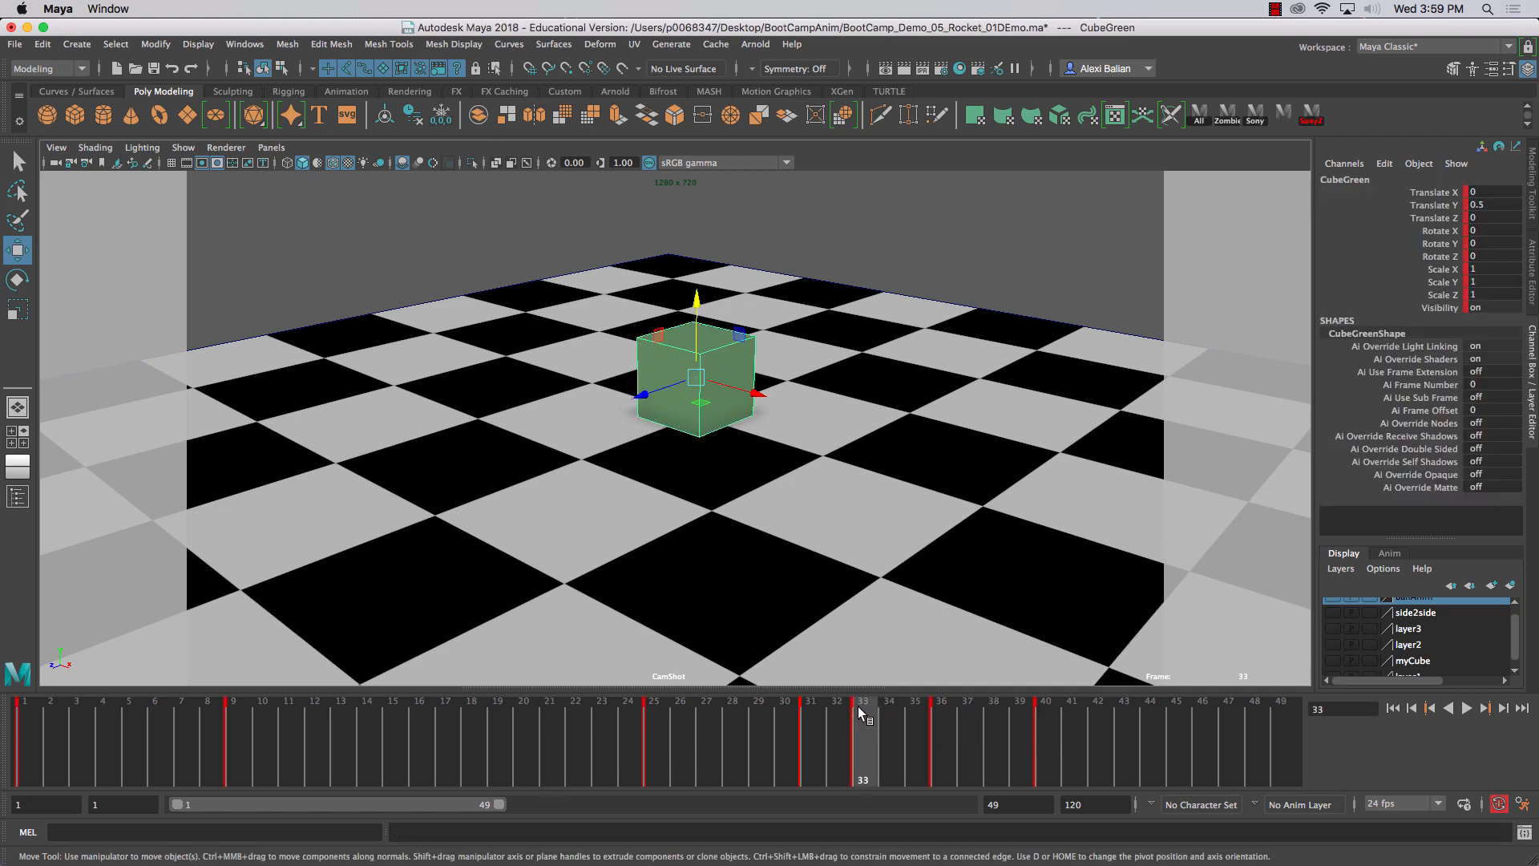
mouse_move(846, 715)
mouse_down()
mouse_move(667, 719)
mouse_move(1035, 715)
mouse_move(982, 723)
mouse_up()
shift+click(1042, 720)
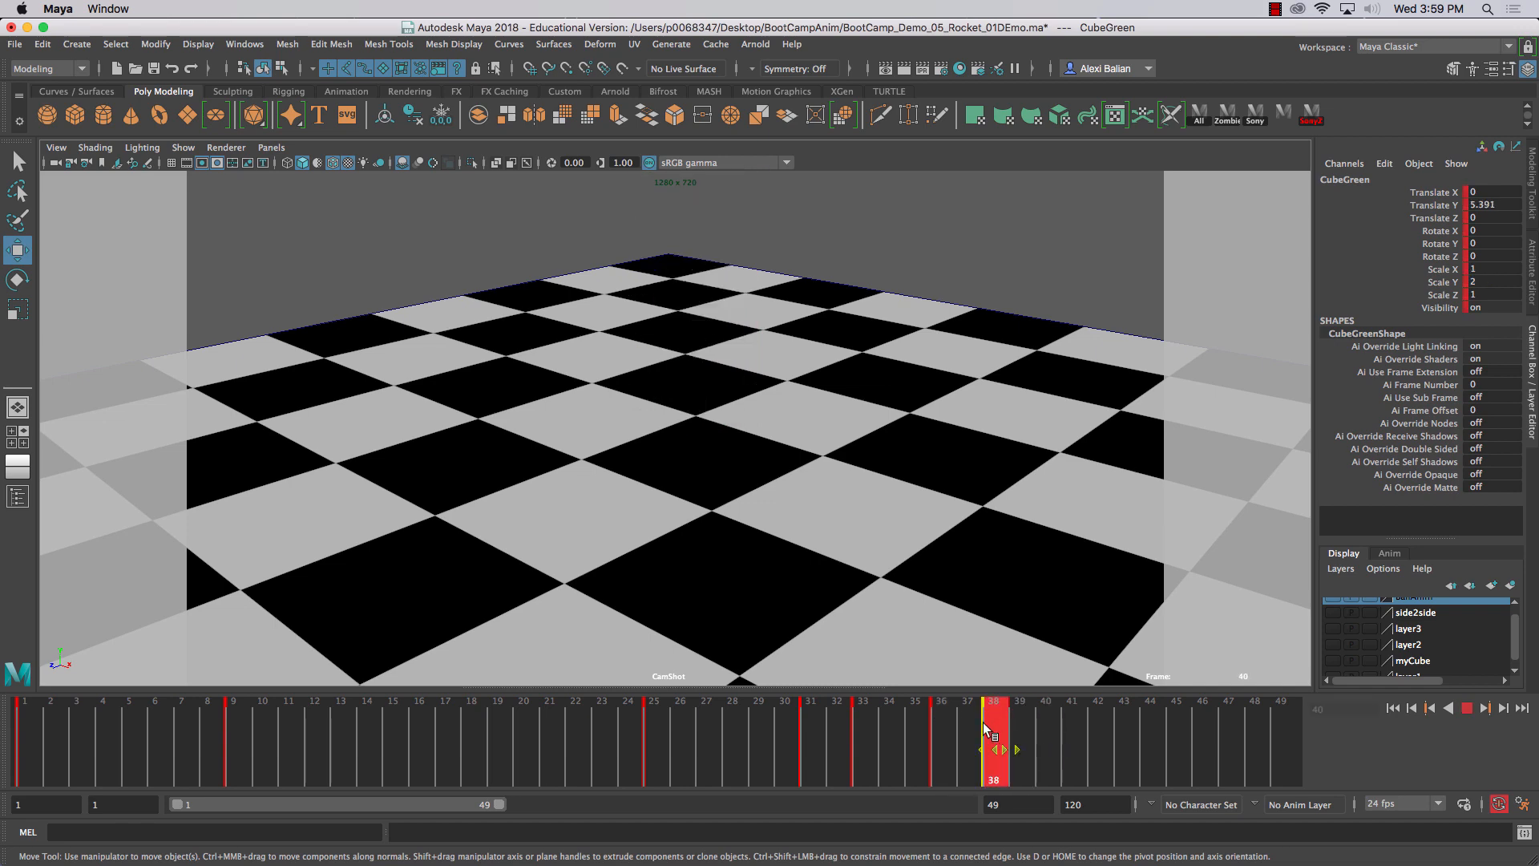
click(537, 733)
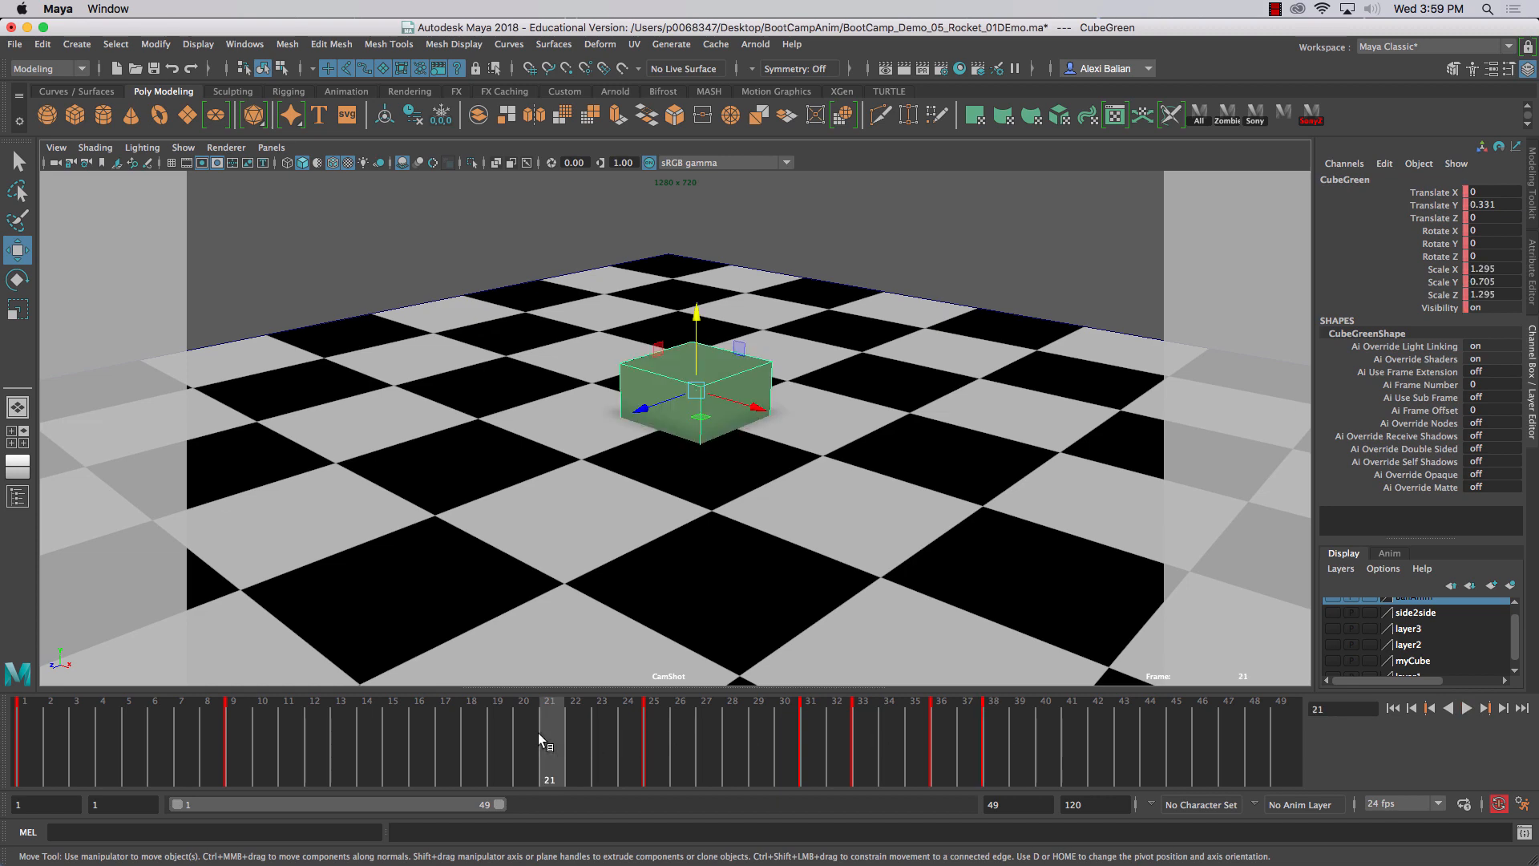
- Playblast the faster launch to the movie file RocketTakeOFF_Demo_3c_TakeOffFaster
right_click(537, 733)
click(703, 726)
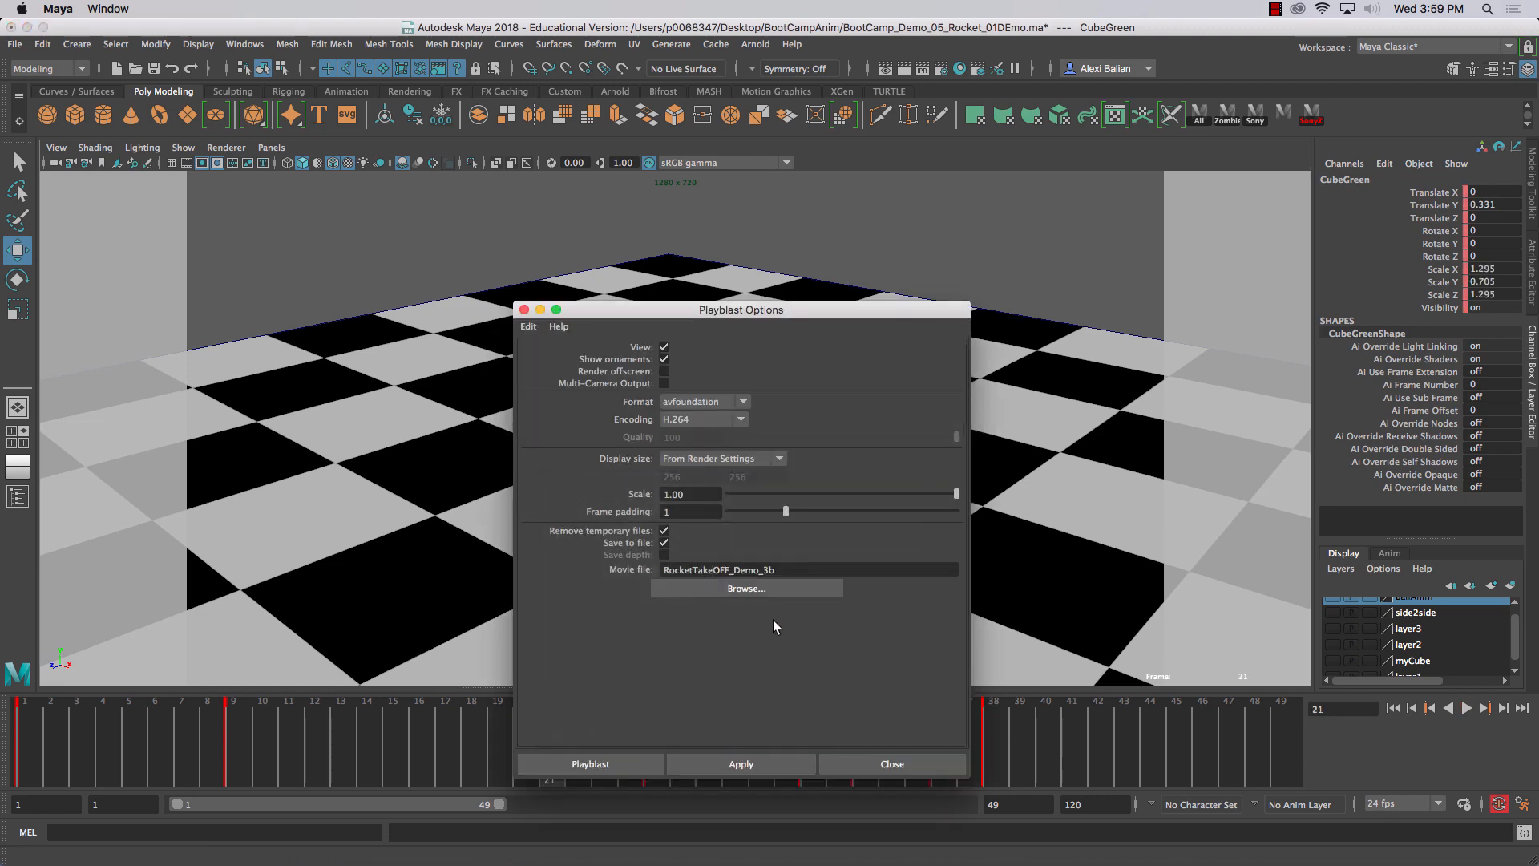
click(793, 569)
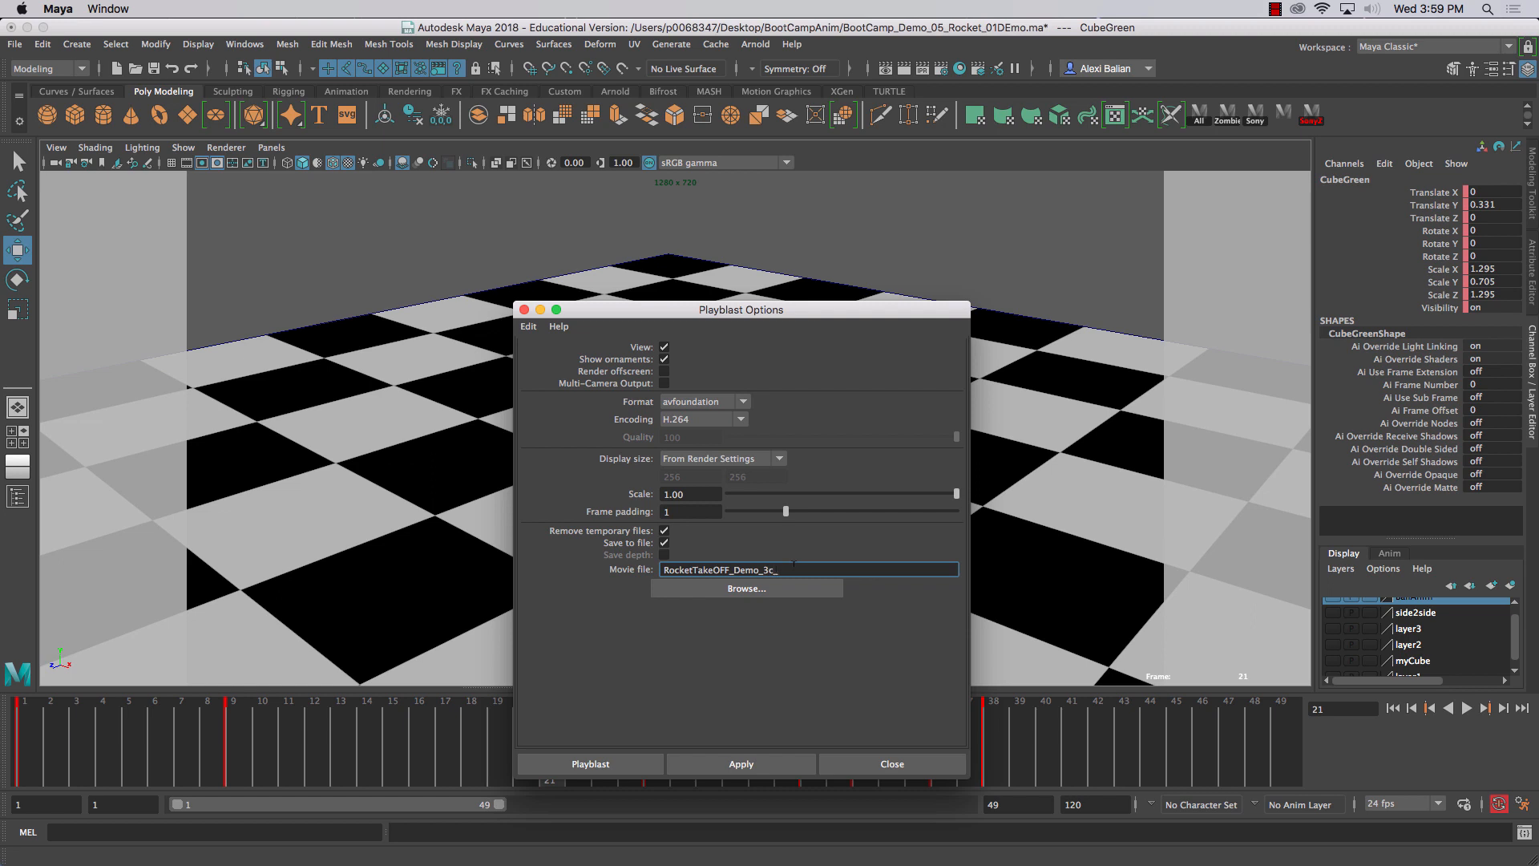
text(ke)
text(OffFaster)
key(Return)
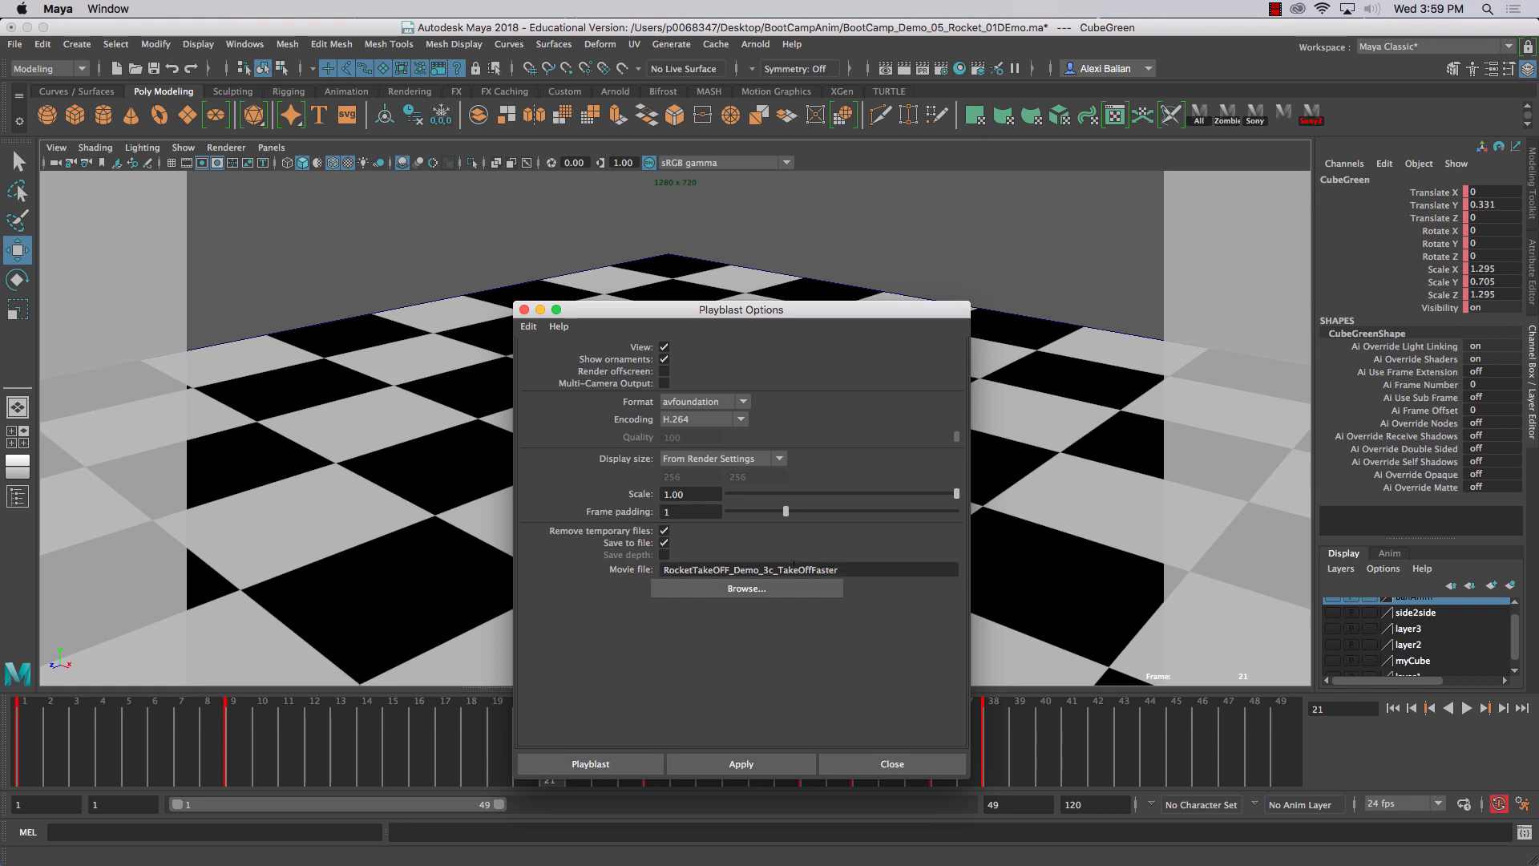
click(738, 763)
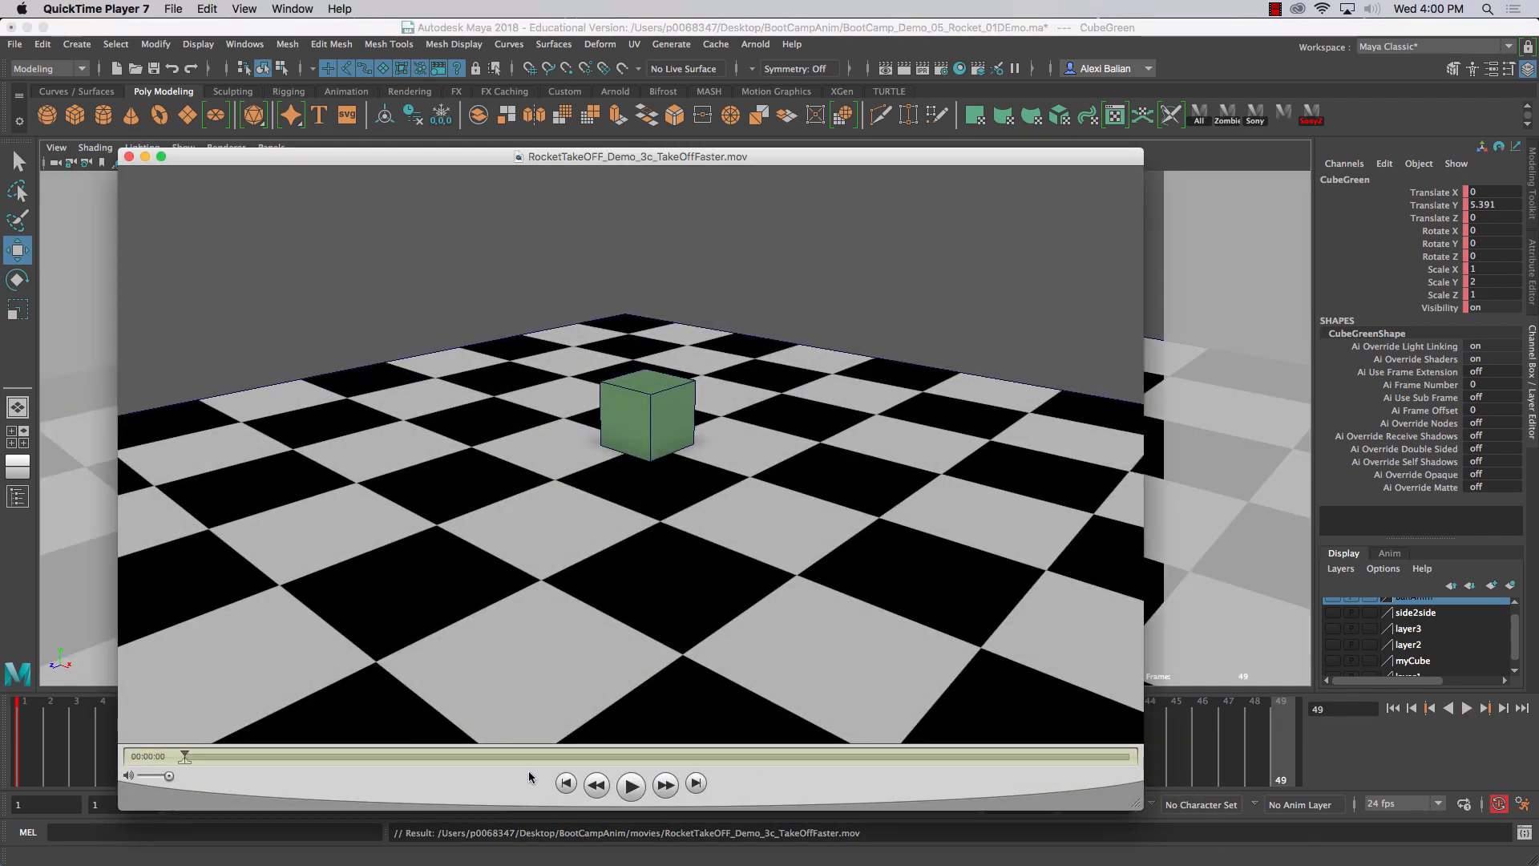
- Review the faster take-off movie with repeated playback and close it
click(620, 791)
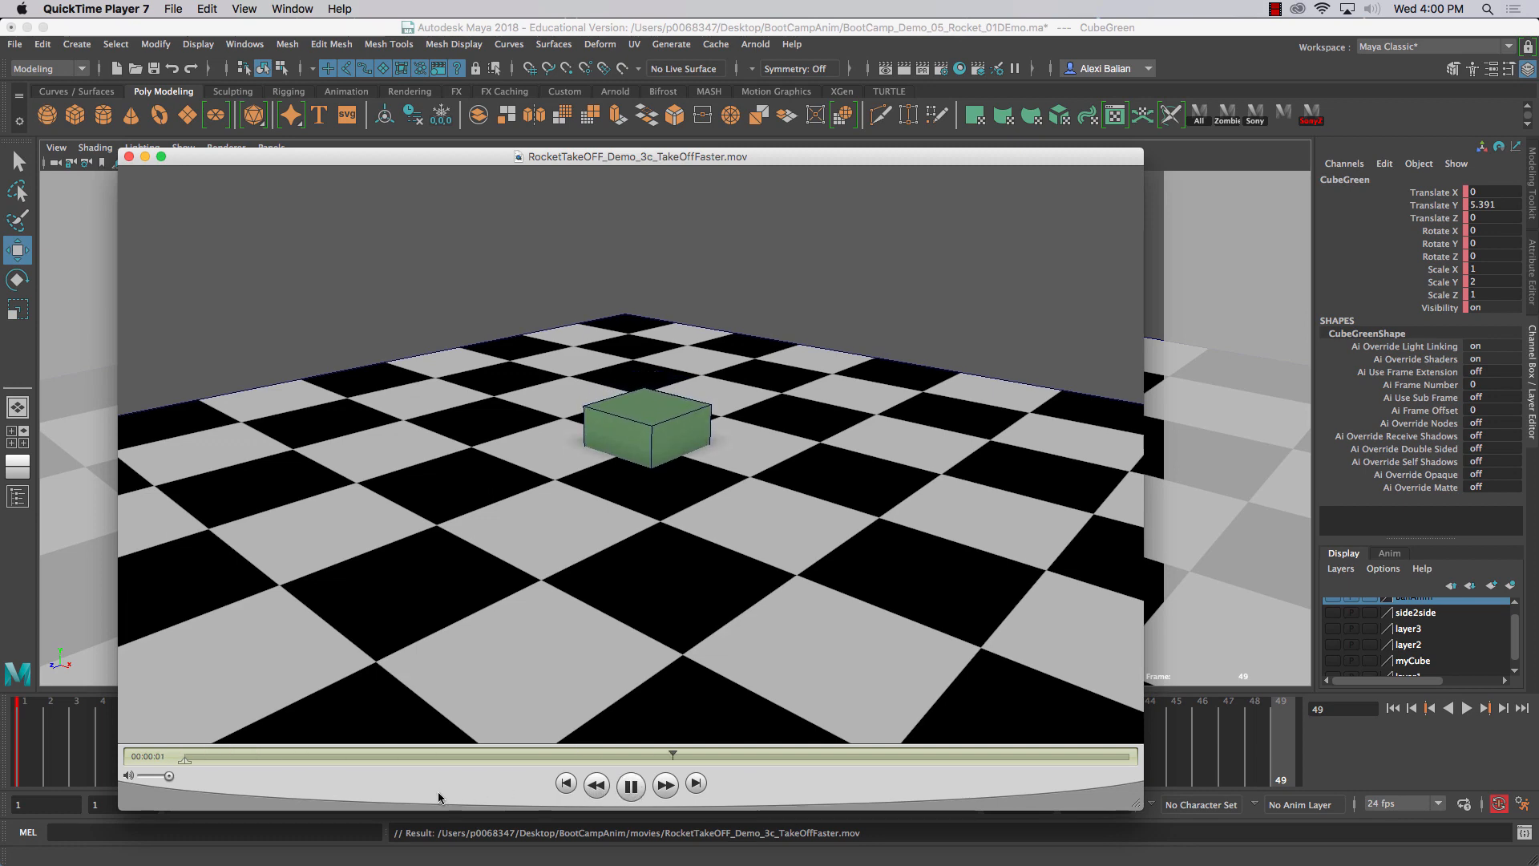
key(space)
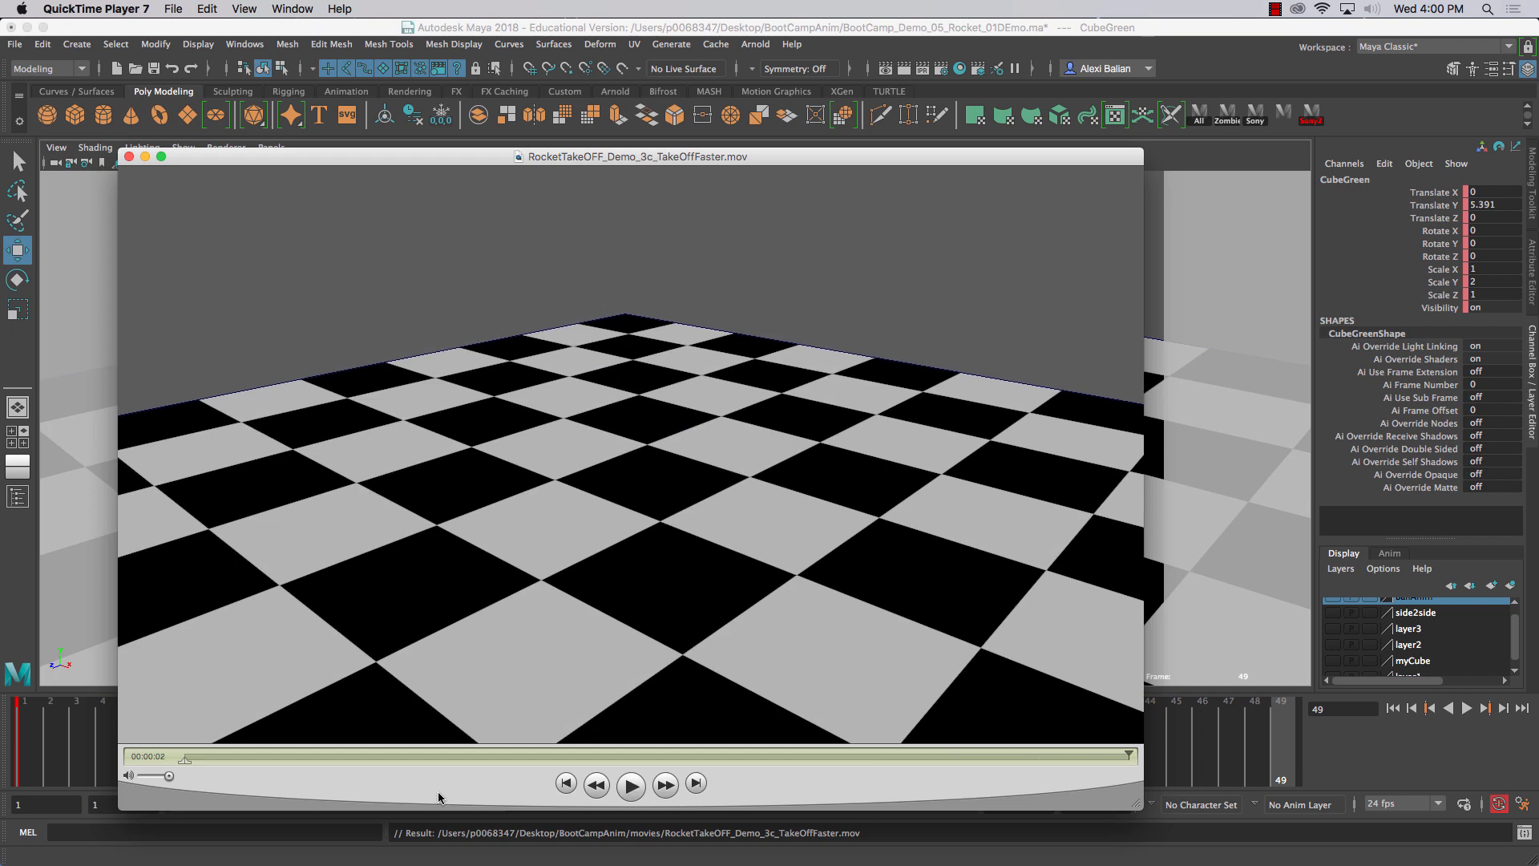
key(space)
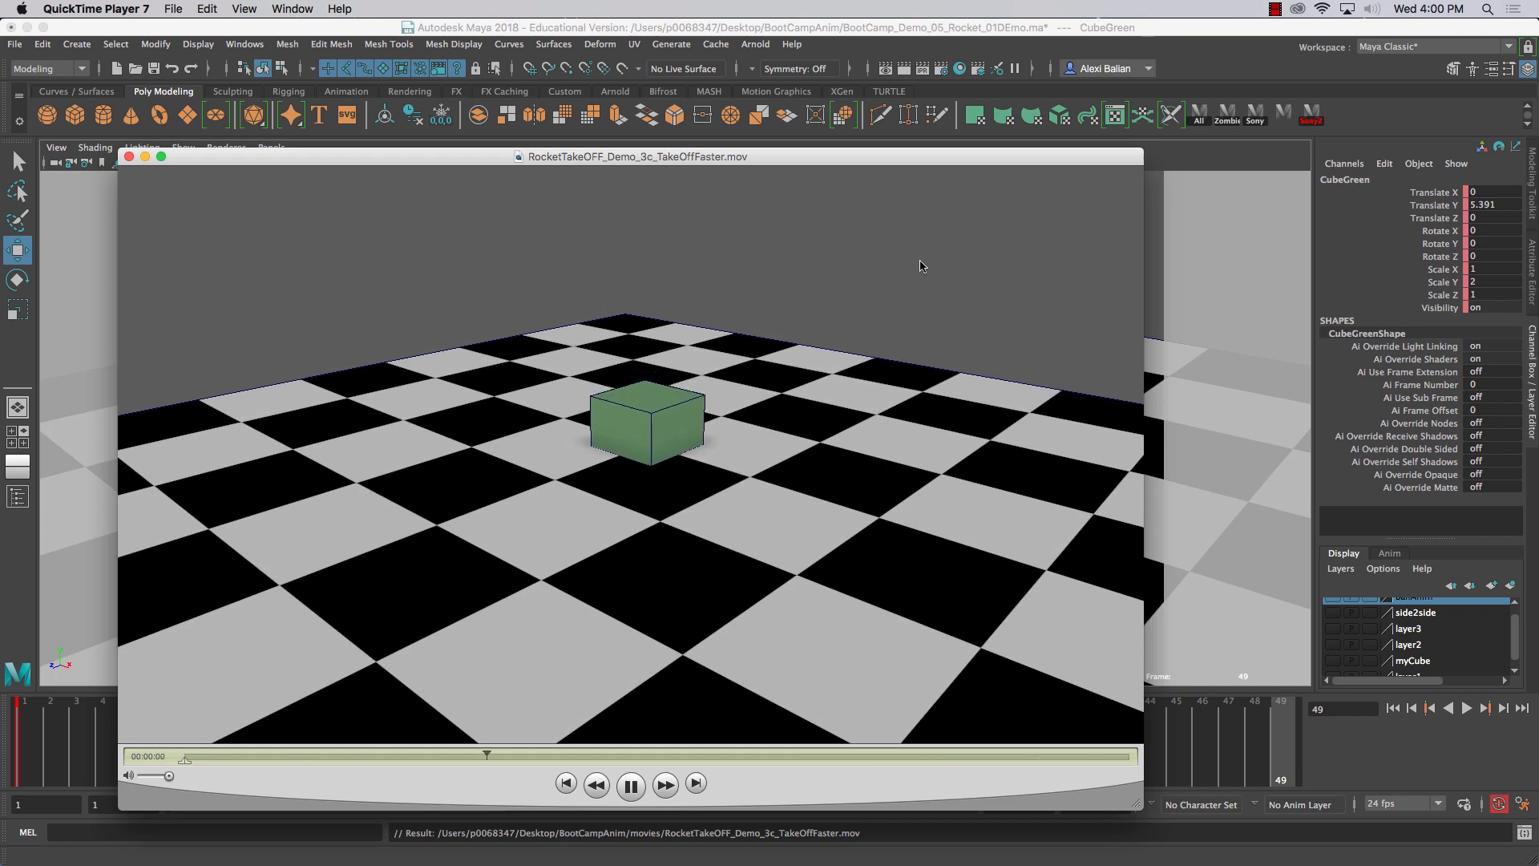
click(1274, 8)
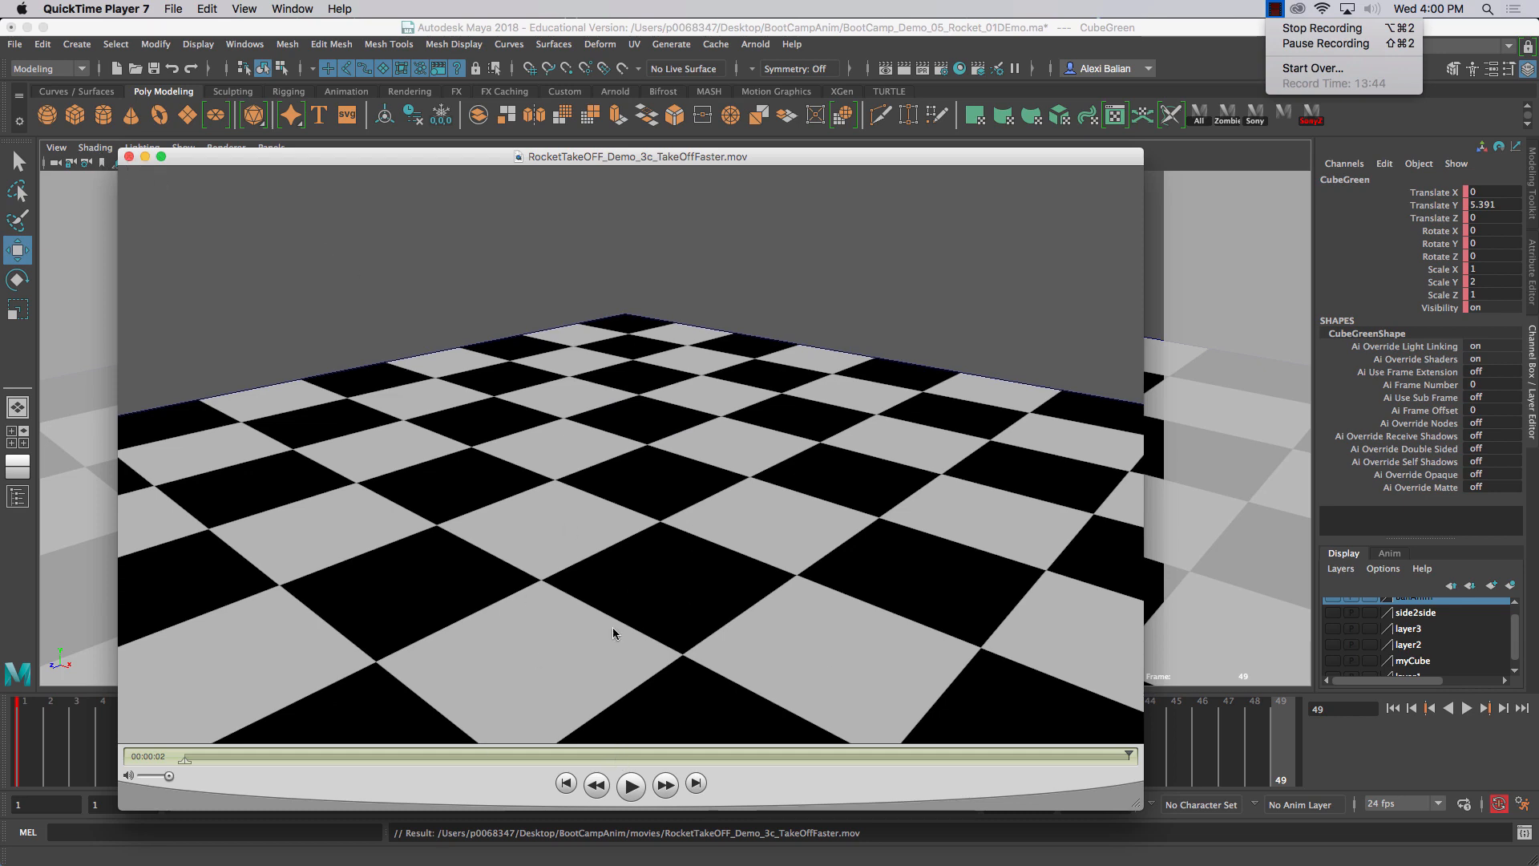
click(129, 157)
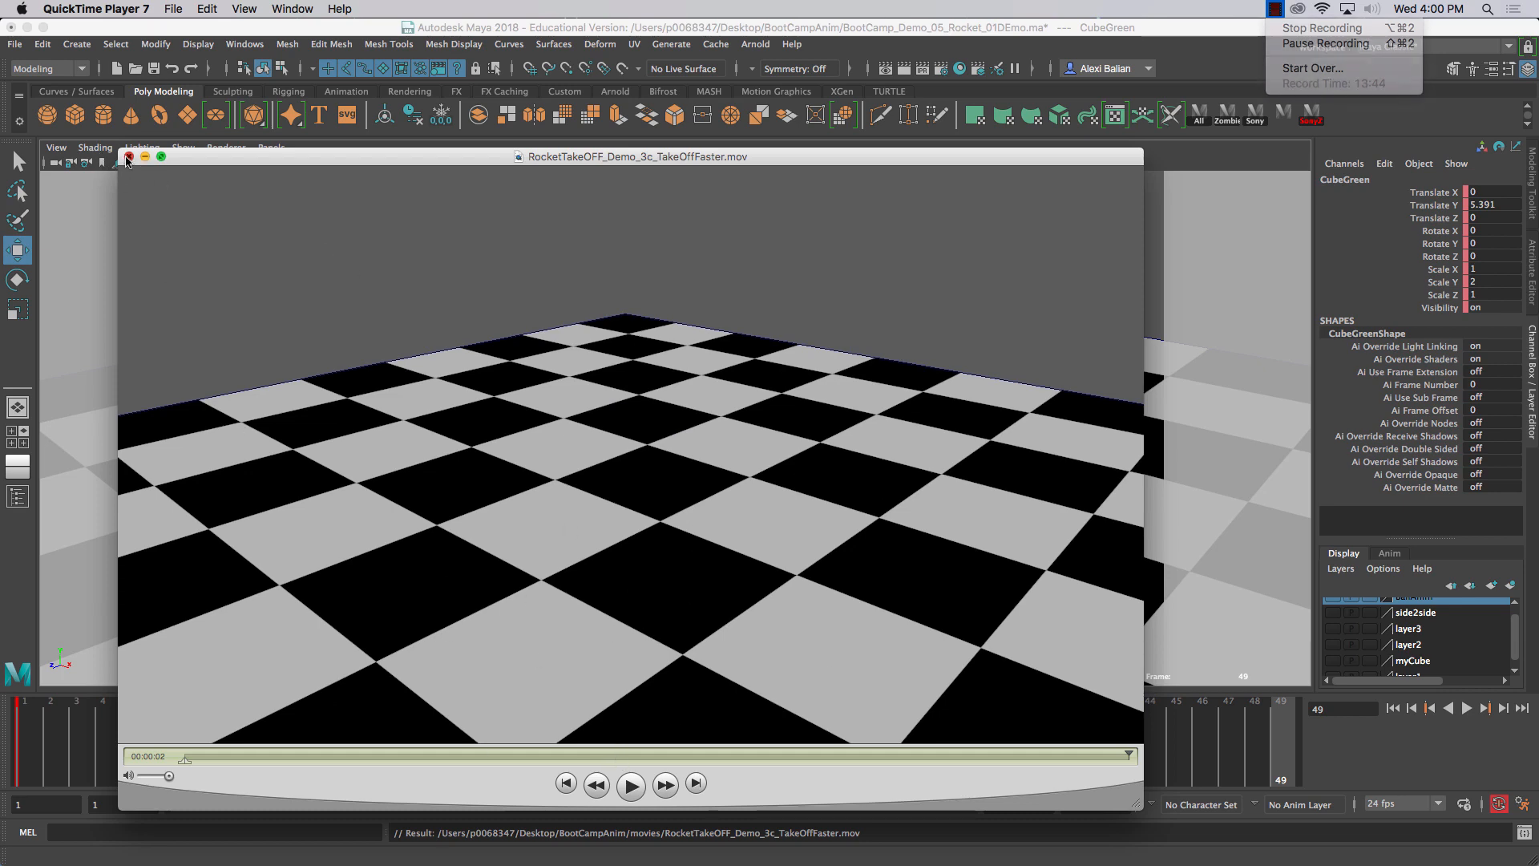
click(129, 156)
- Shift the green cube's last three keys to frames 37, 40 and 42, and key the frame 31 squash pose at frames 33 and 35
mouse_move(631, 732)
mouse_down()
mouse_move(364, 739)
mouse_move(655, 782)
mouse_move(854, 779)
mouse_move(814, 777)
mouse_move(862, 734)
mouse_move(1039, 750)
mouse_up()
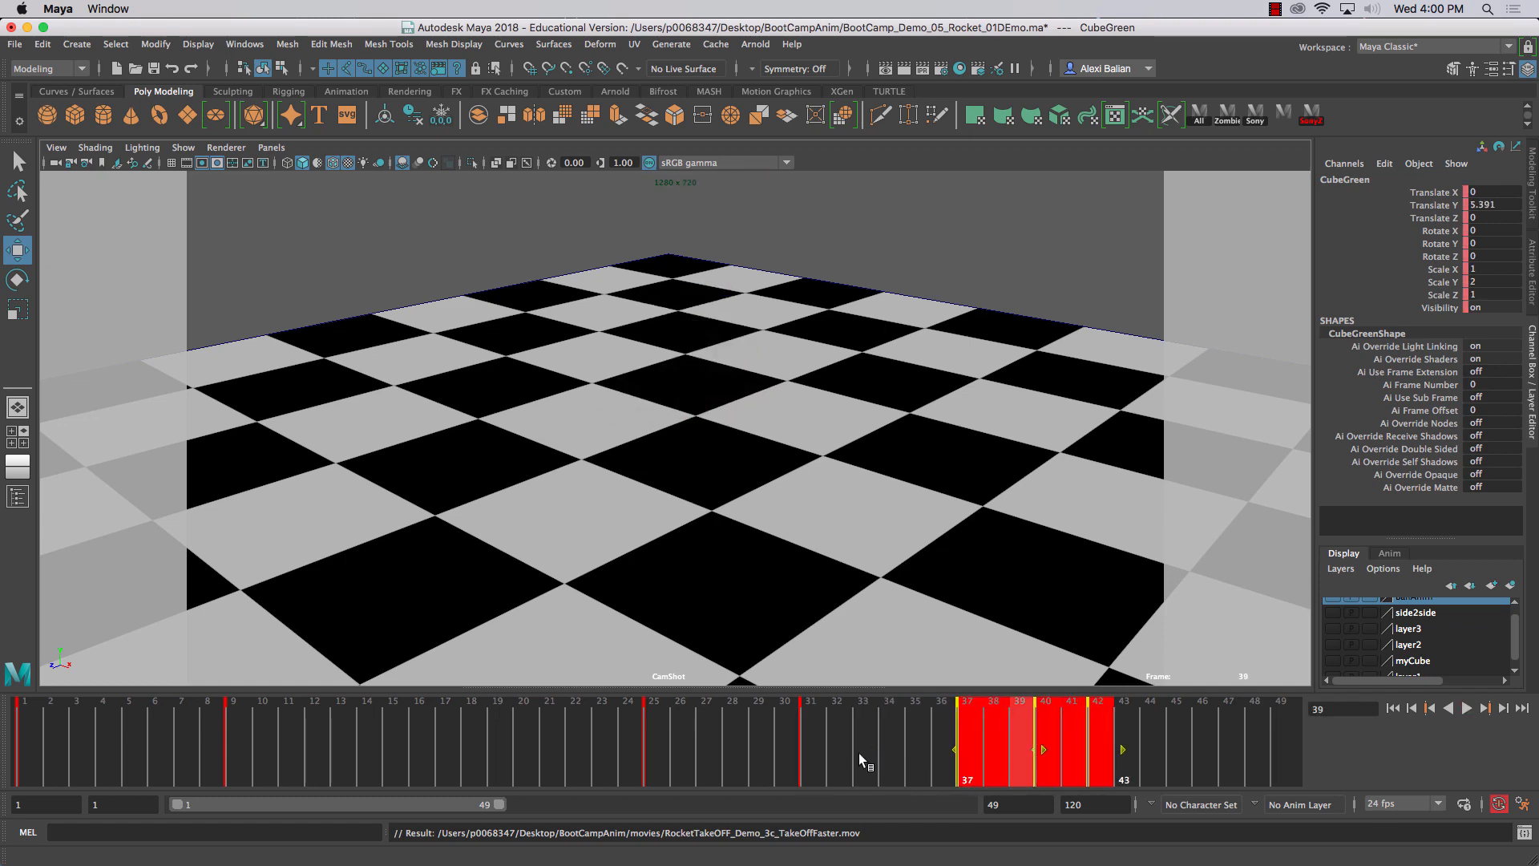
click(810, 729)
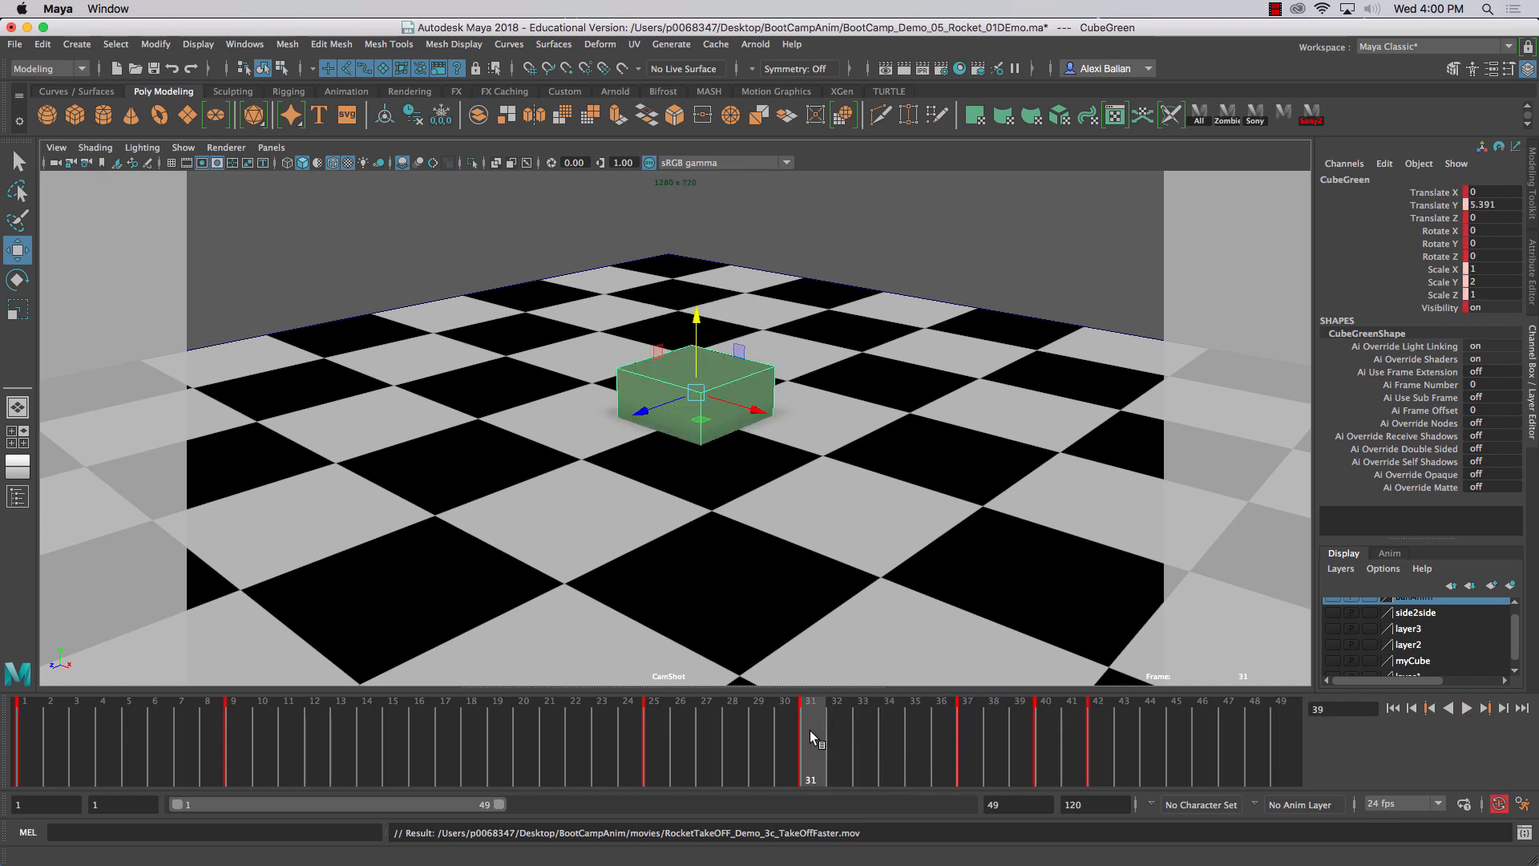
right_click(809, 729)
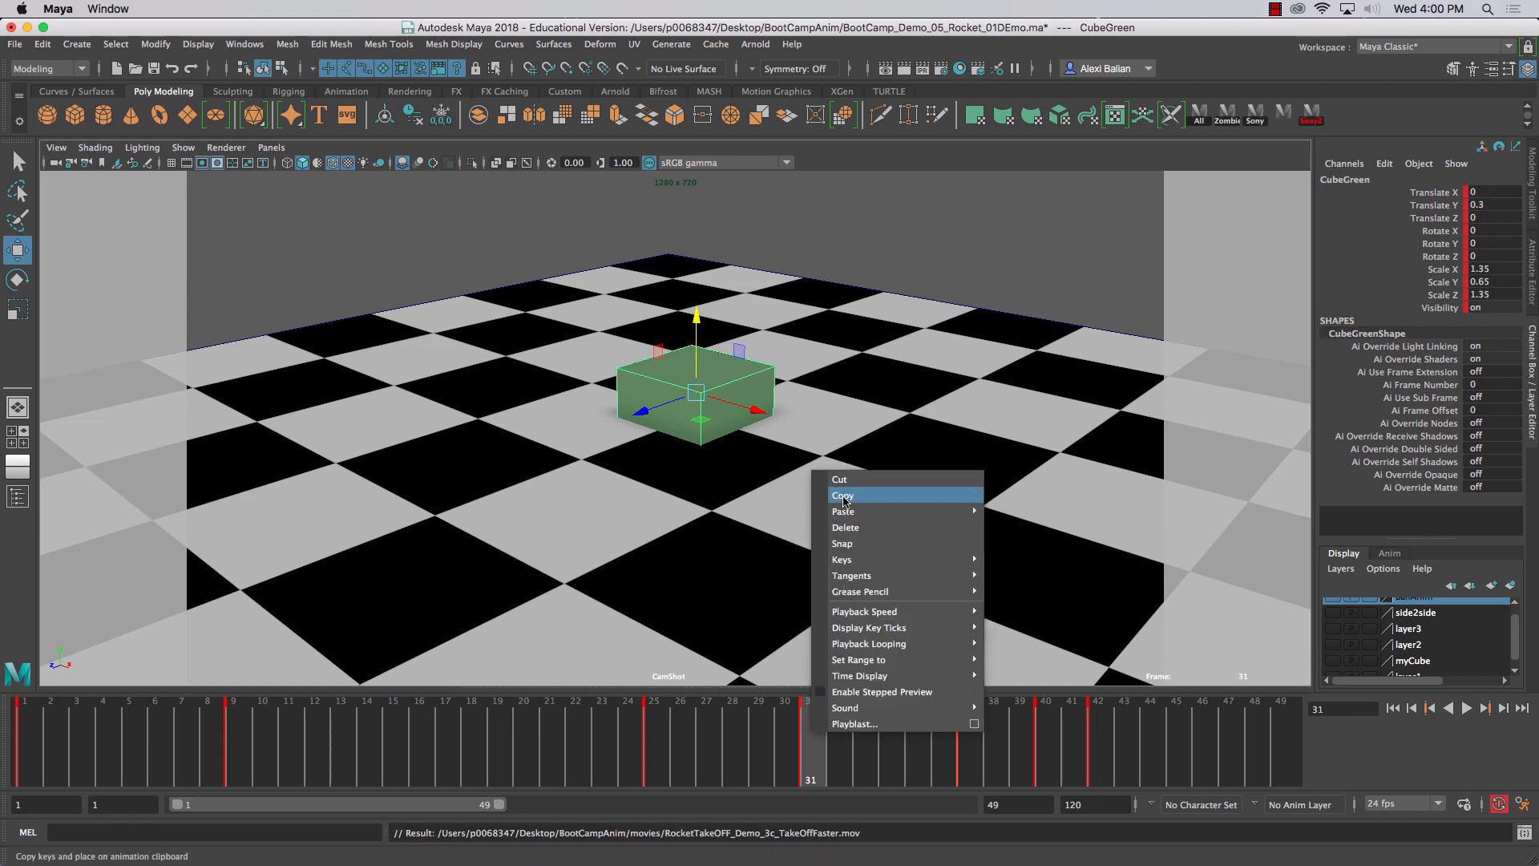
click(811, 767)
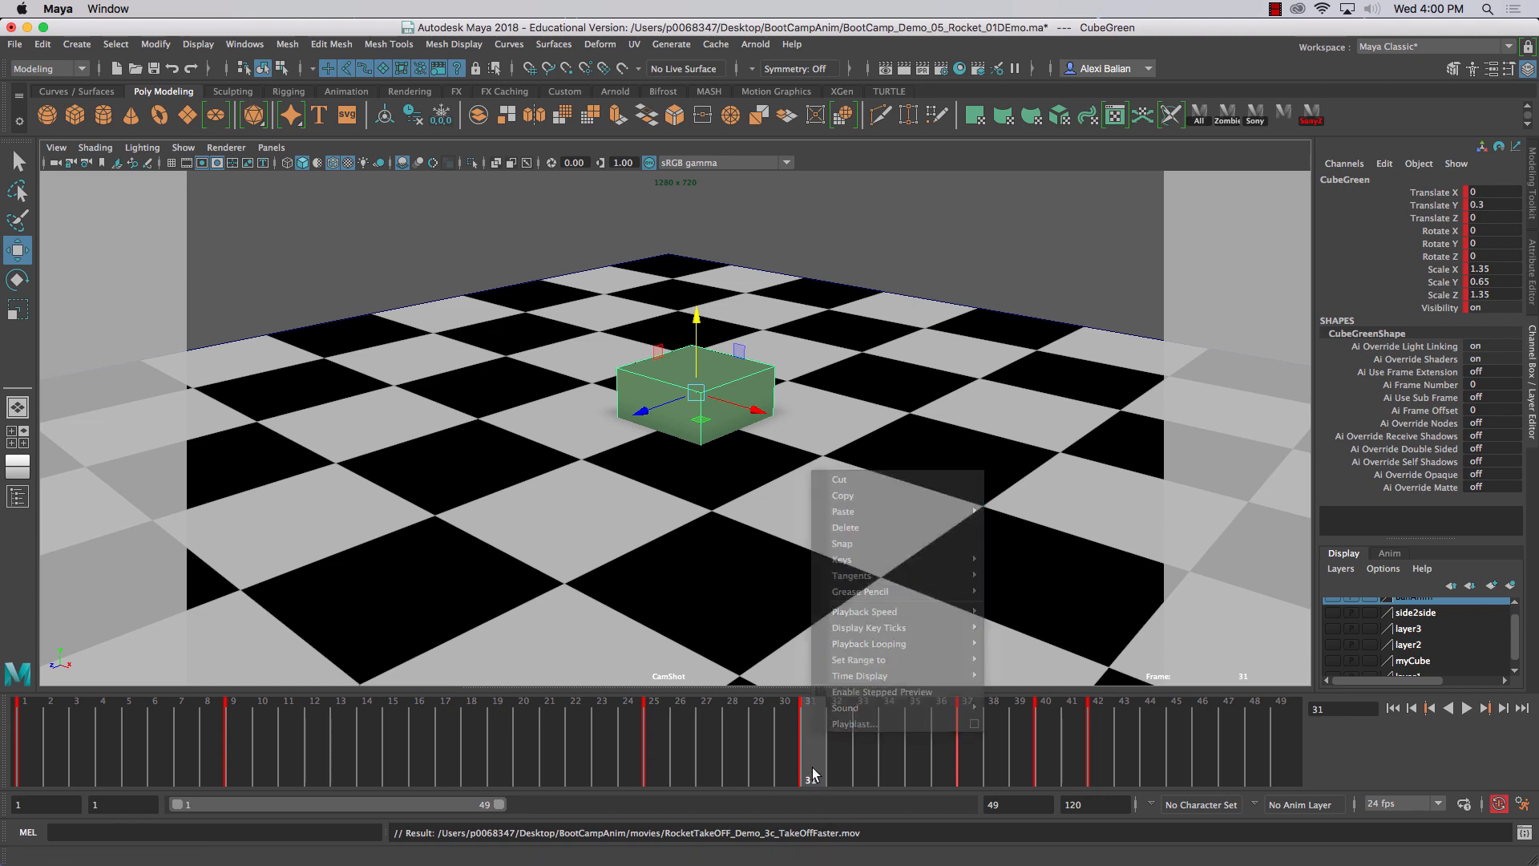
click(864, 739)
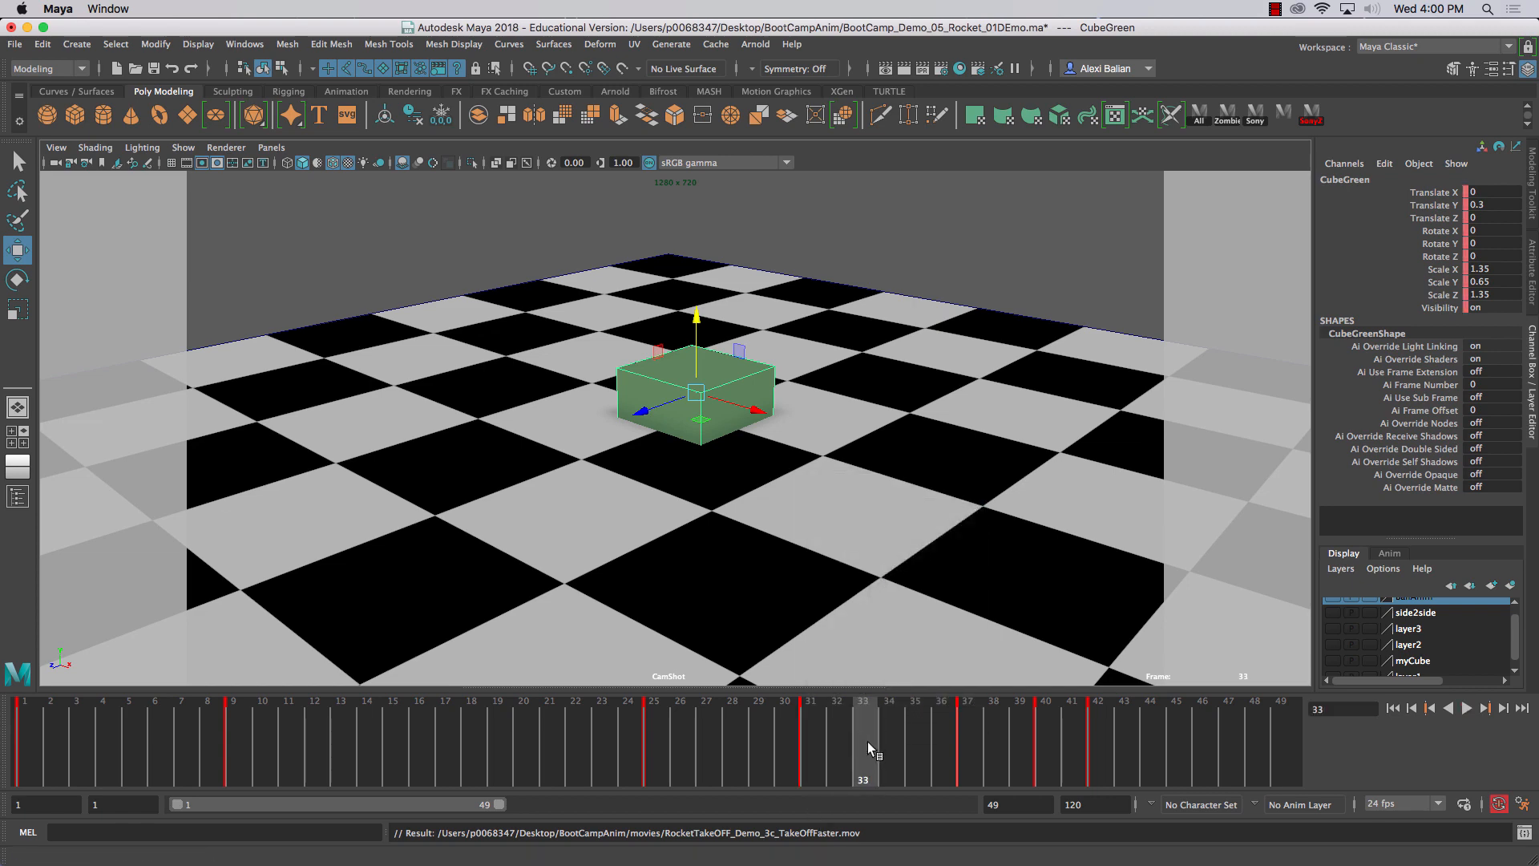
key(s)
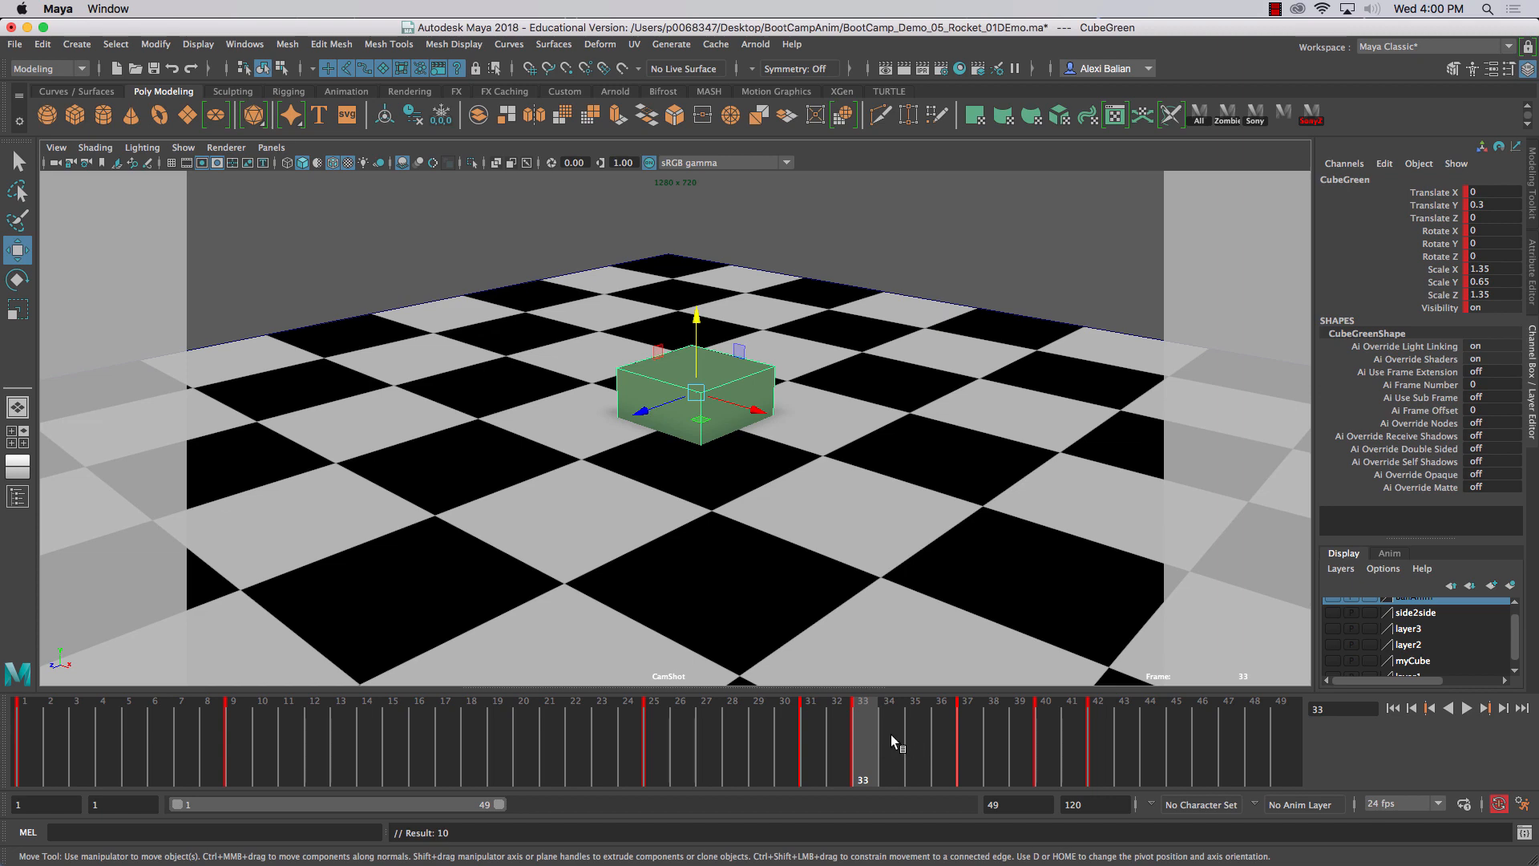
click(922, 734)
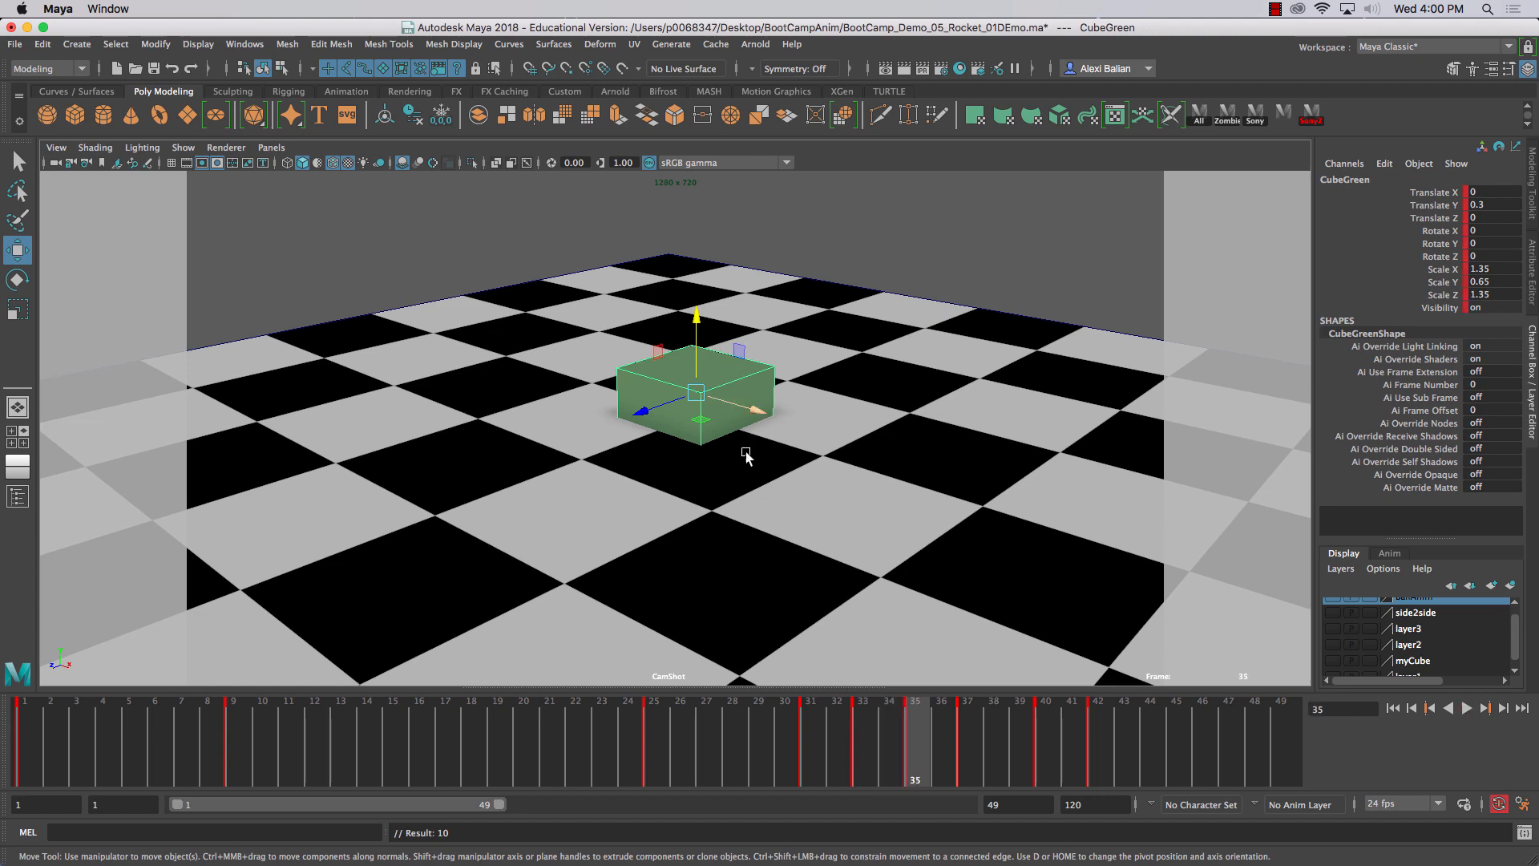
- Tilt the squashed cube about Z to about 11.9 degrees at frame 33 and about -10.1 degrees at frame 35
drag(806, 723, 859, 743)
key(e)
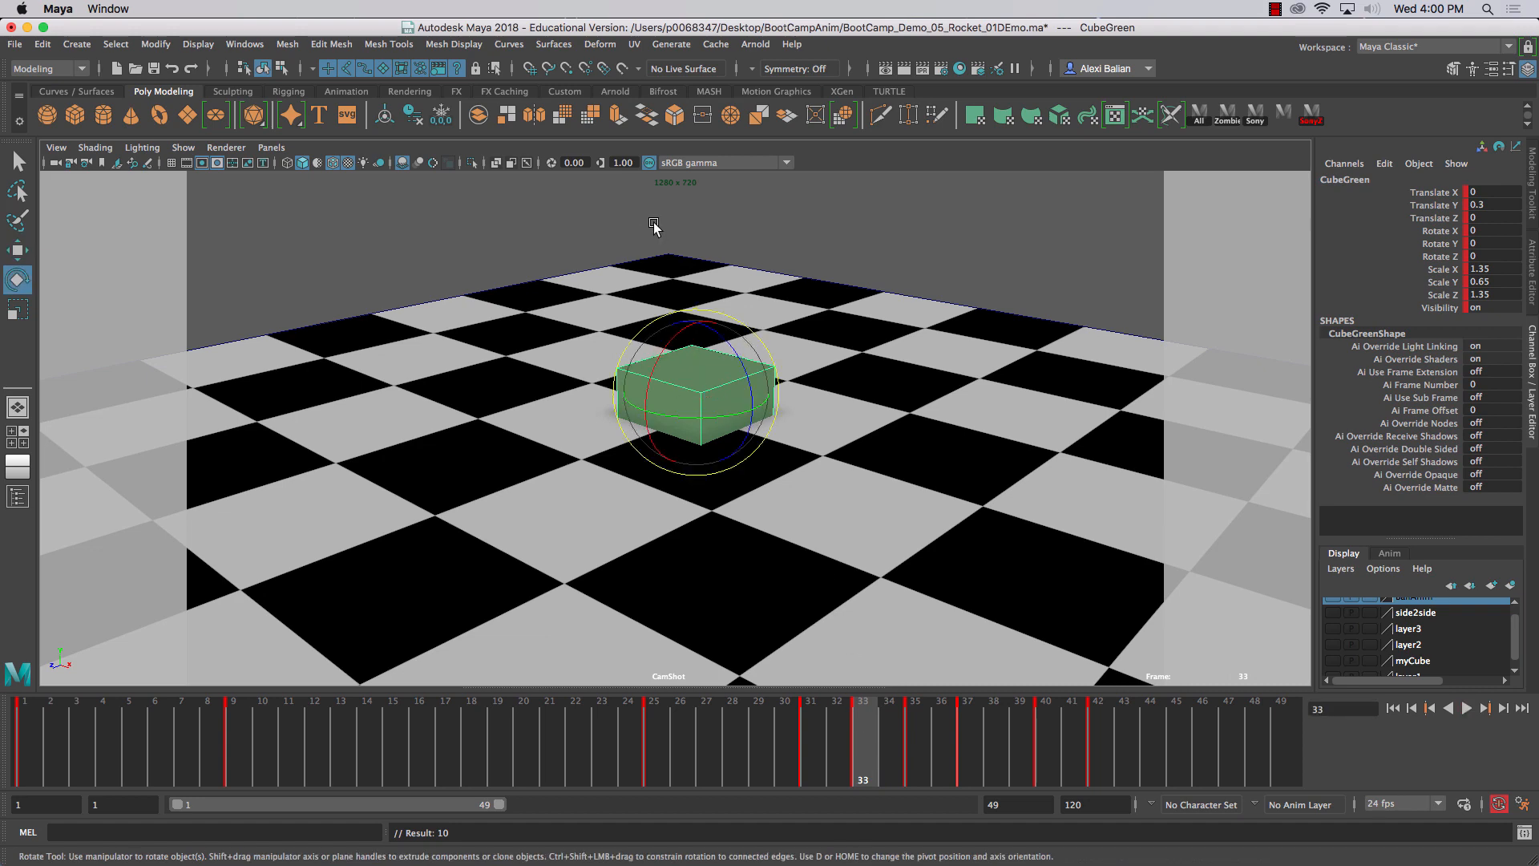
drag(747, 381, 737, 364)
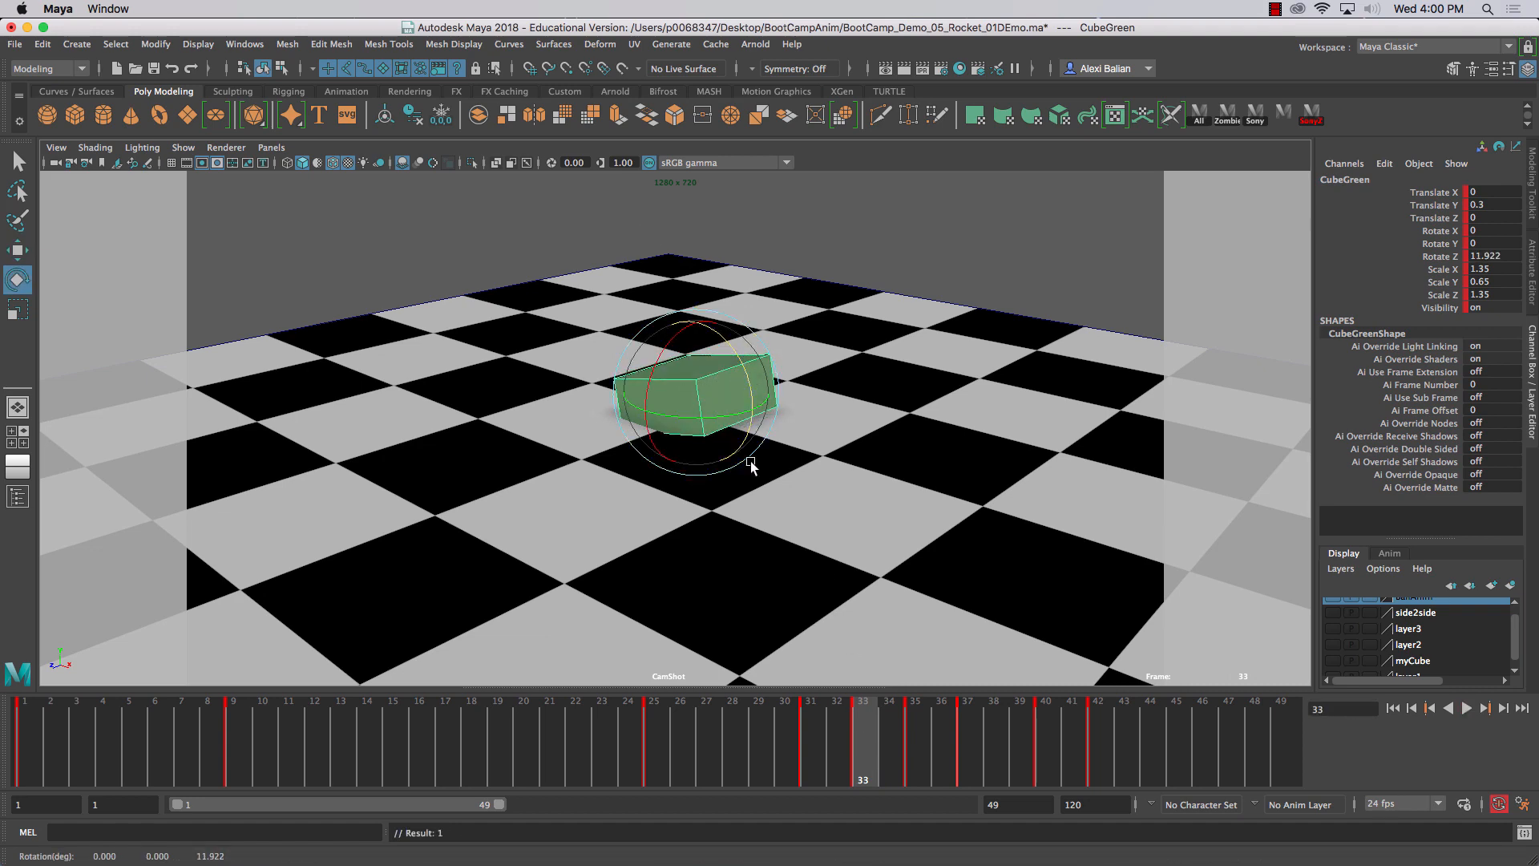
drag(855, 758, 911, 776)
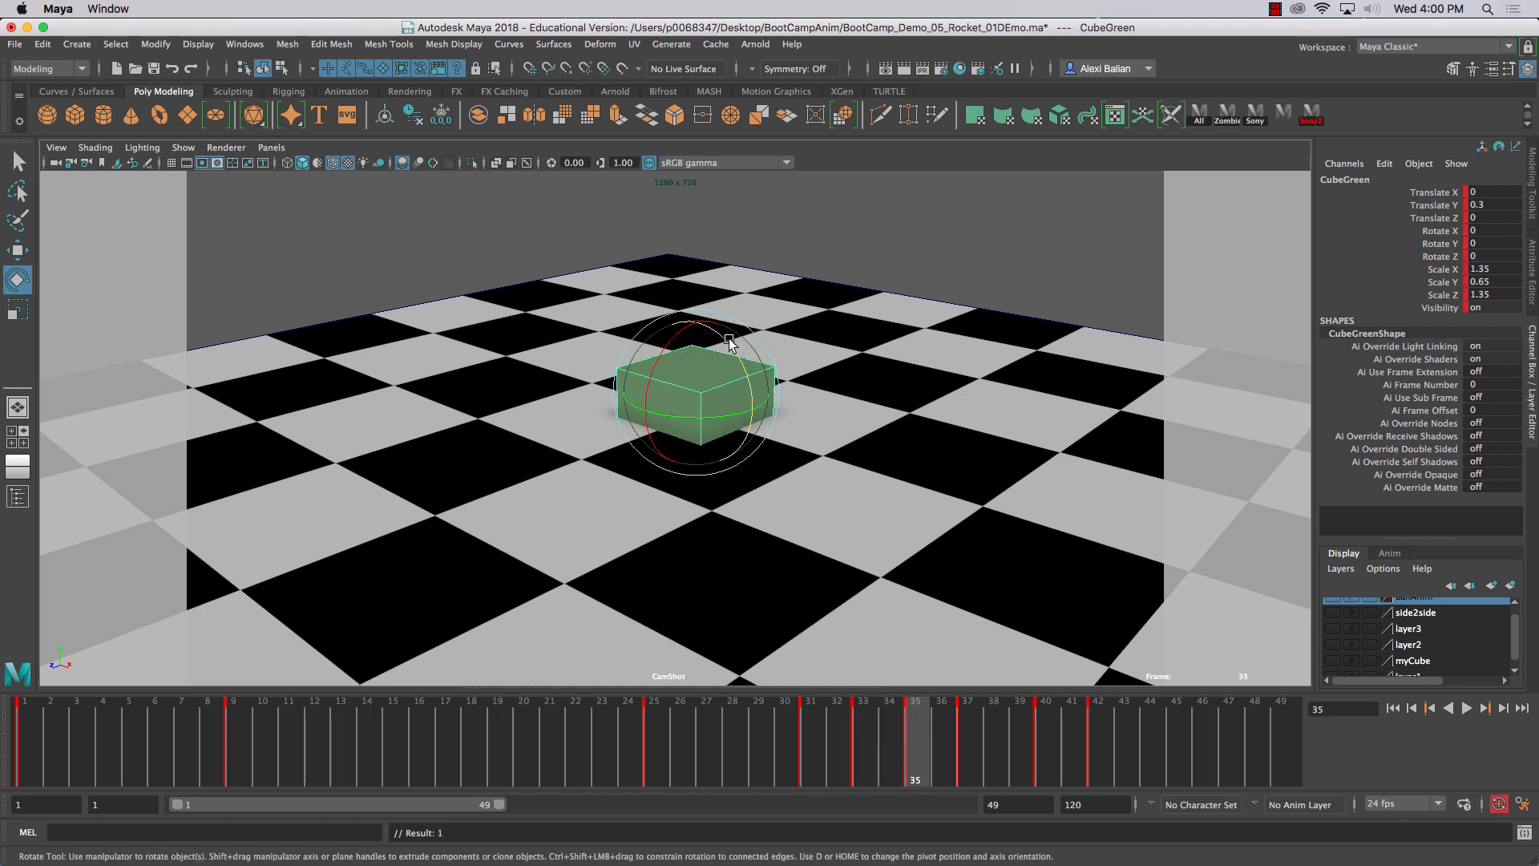
drag(730, 346, 736, 351)
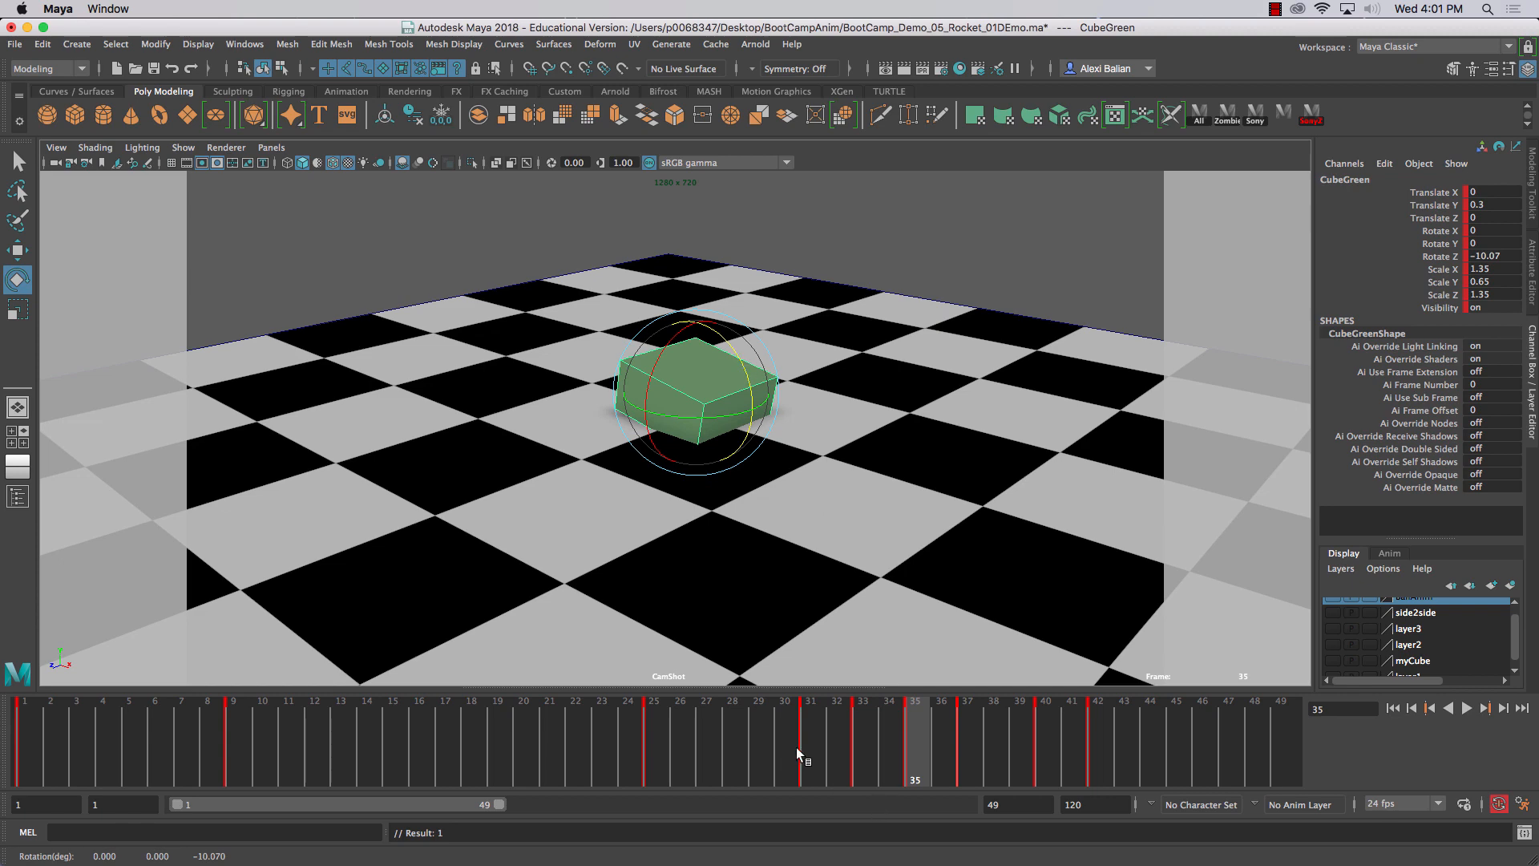
- Scrub and play the animation to preview the cube's side-to-side wobble before take-off
key(alt+v)
drag(2, 731, 1248, 771)
click(1461, 708)
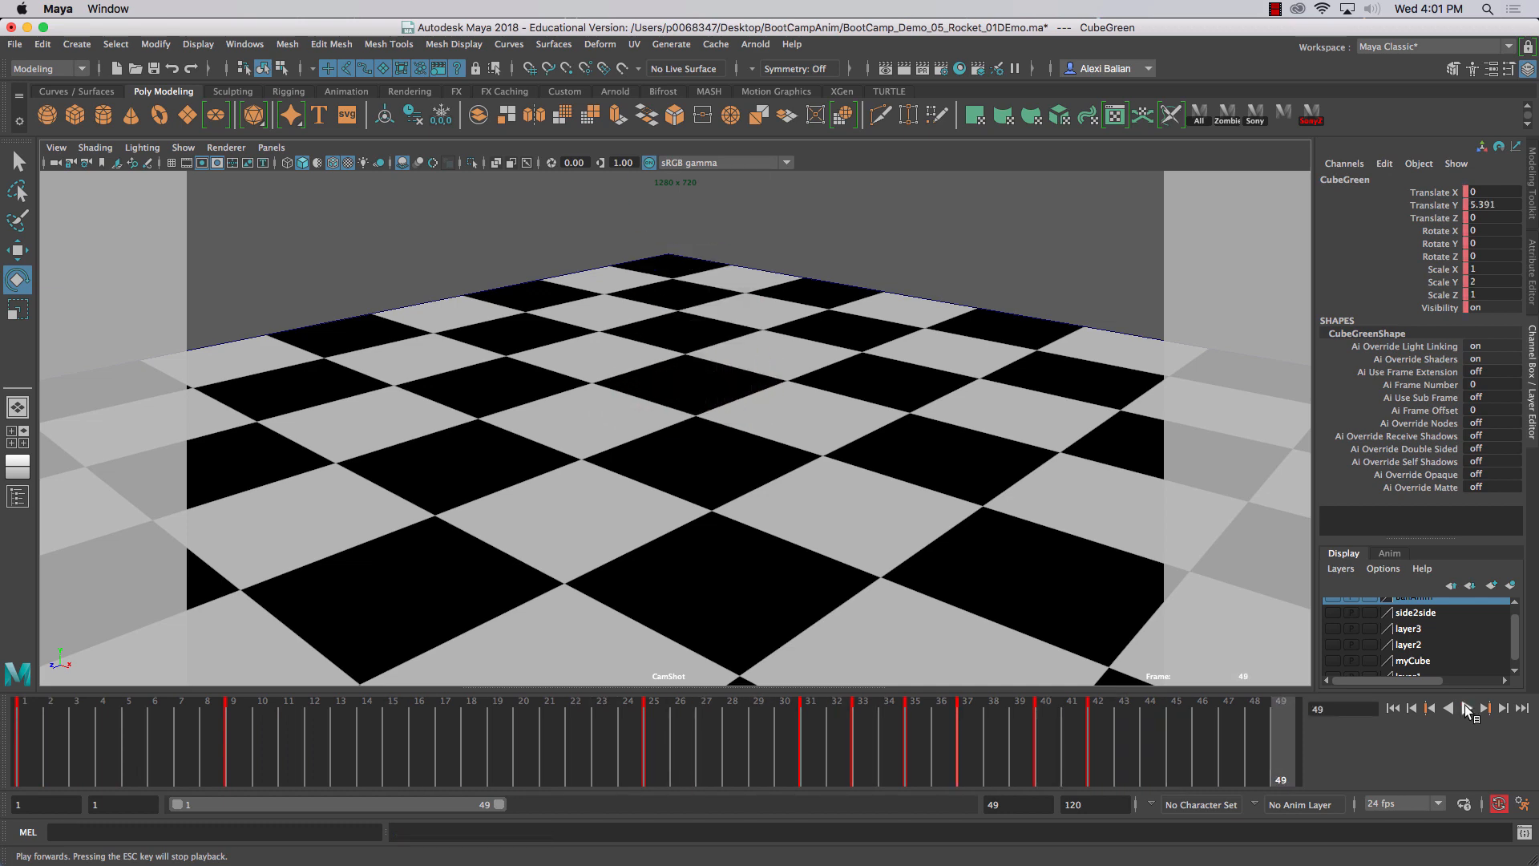
click(1464, 705)
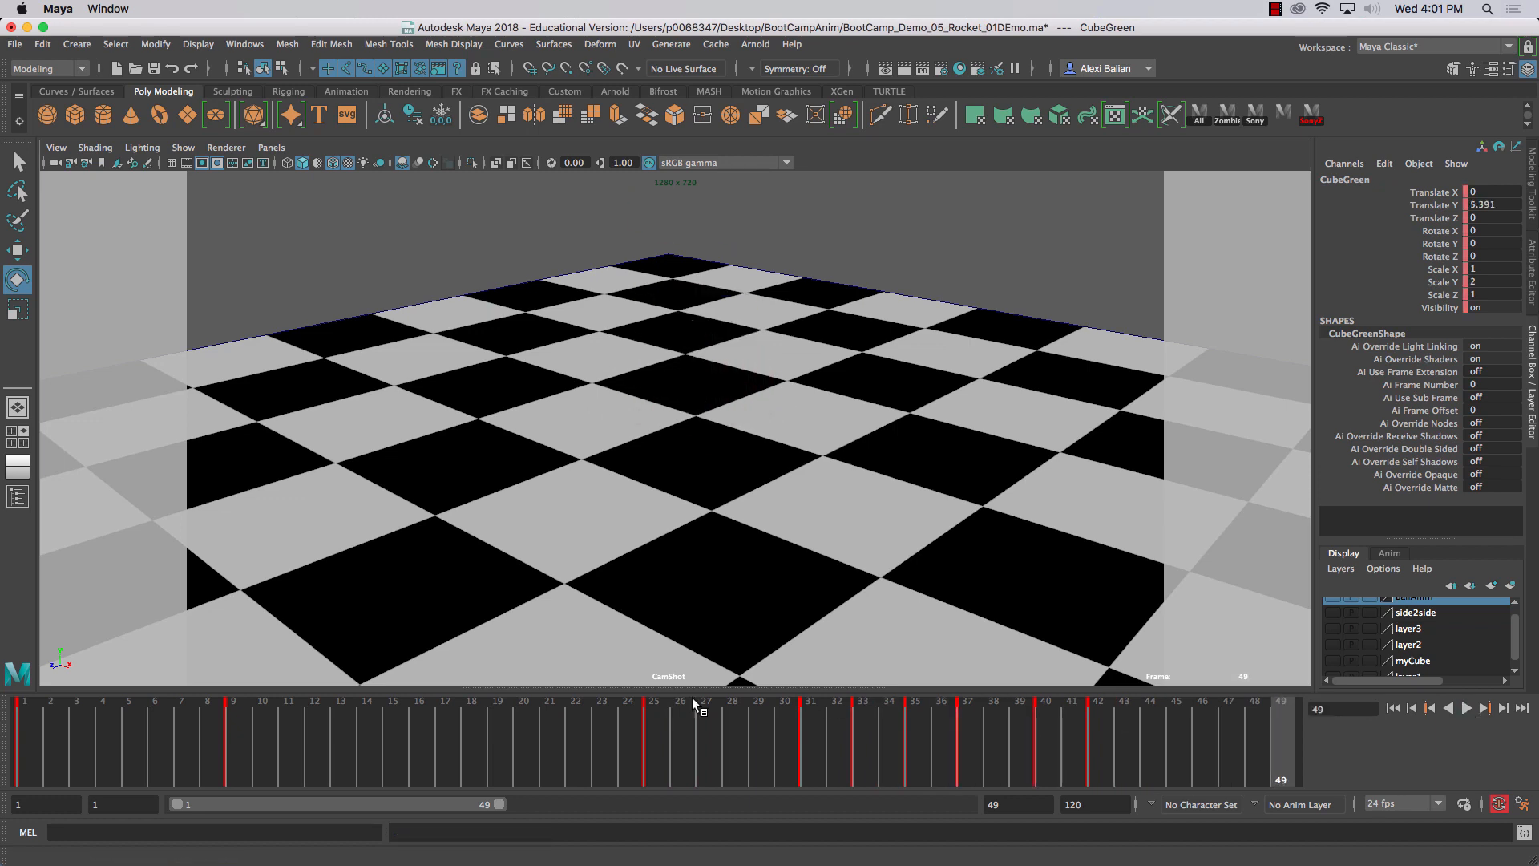
- Playblast the animation with the added wobble to the movie file RocketTakeOFF_Demo_3d_rot
right_click(663, 719)
click(828, 716)
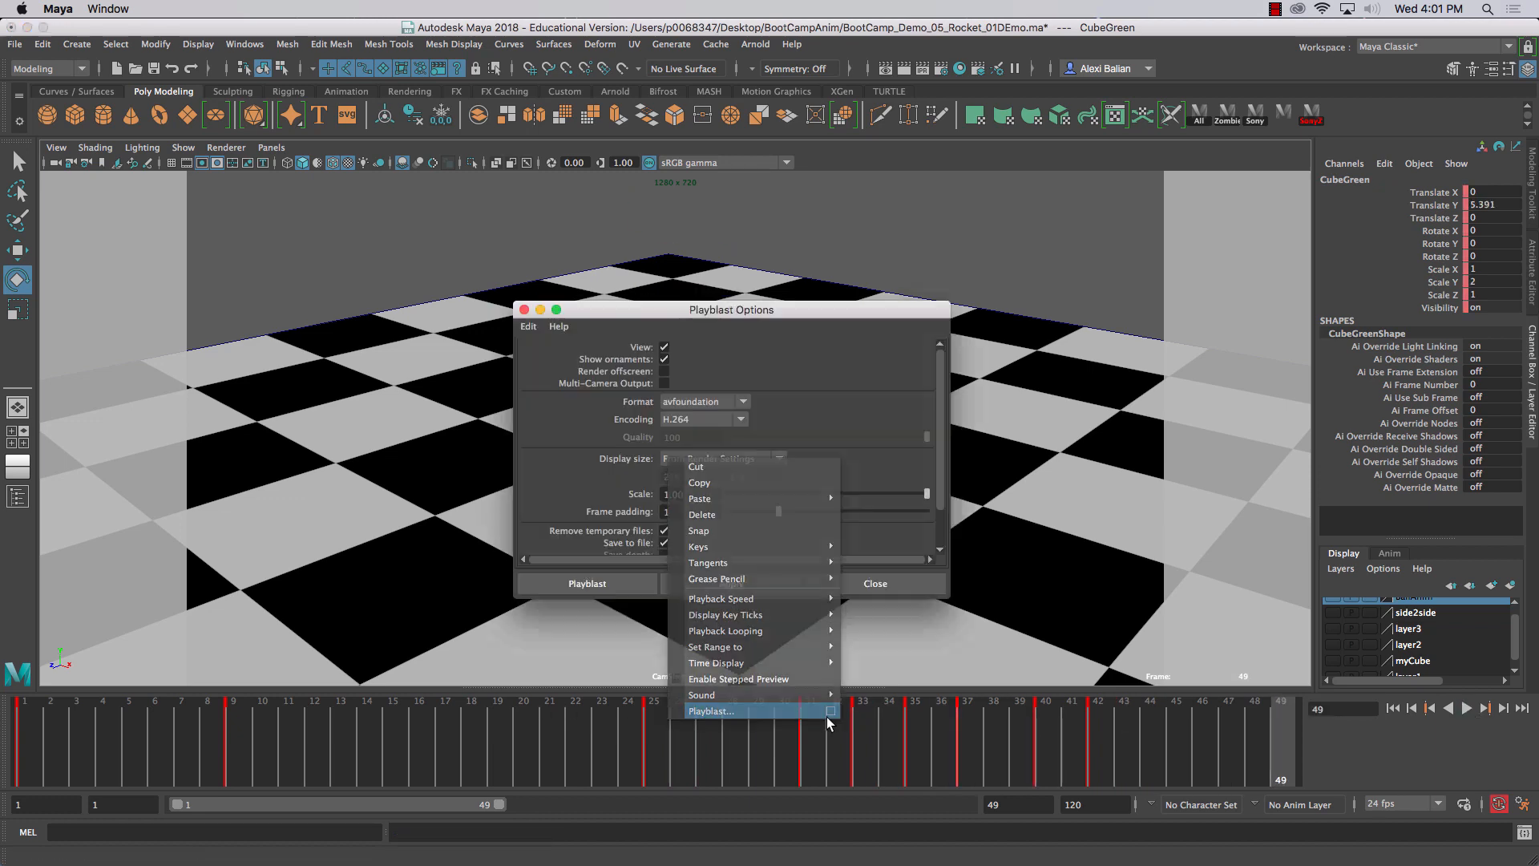
drag(768, 570, 970, 568)
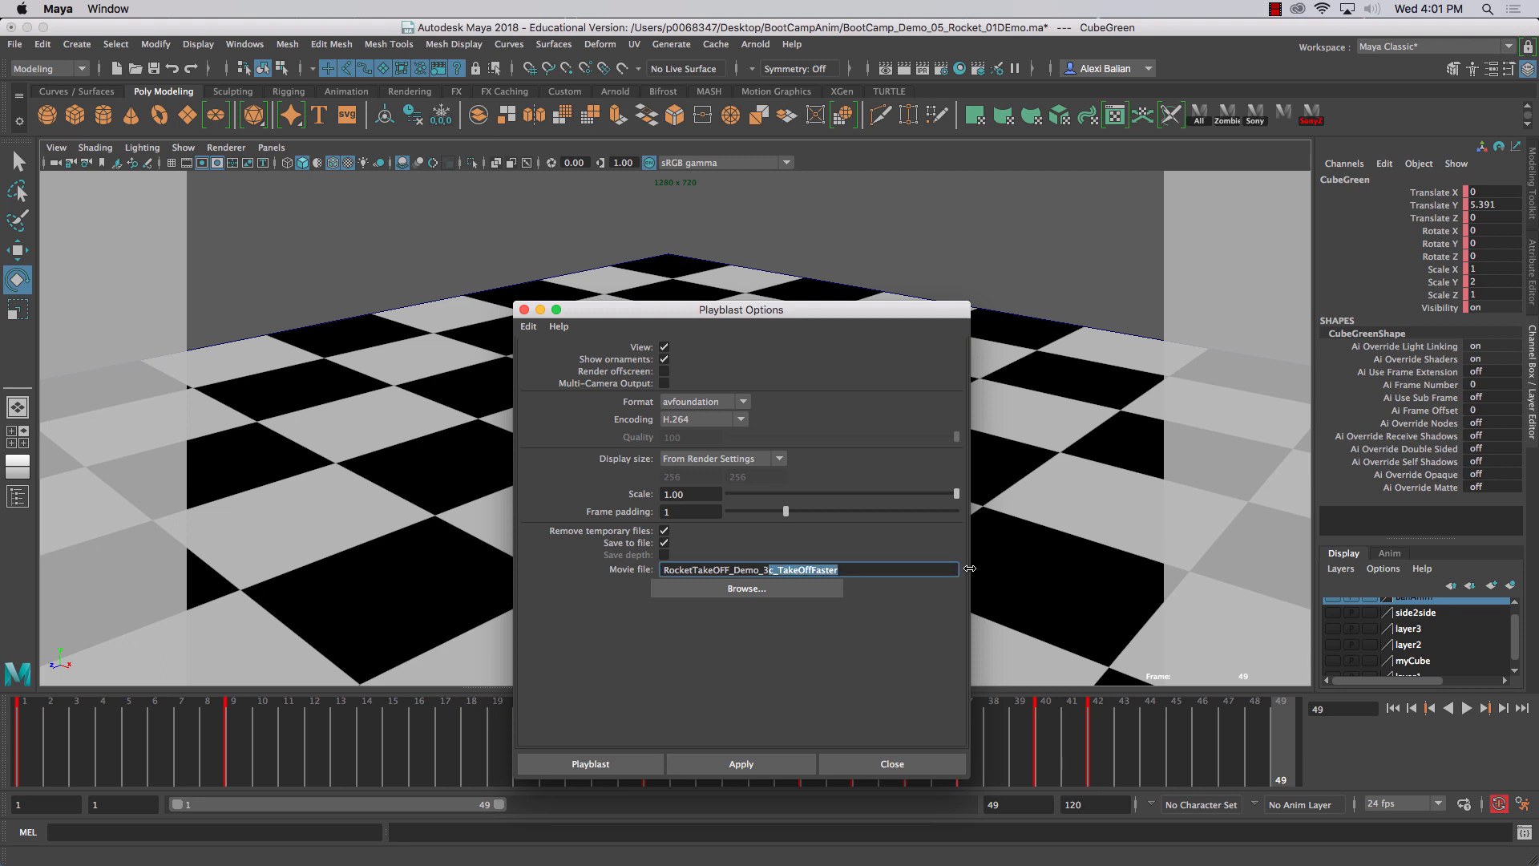
text(d)
click(721, 765)
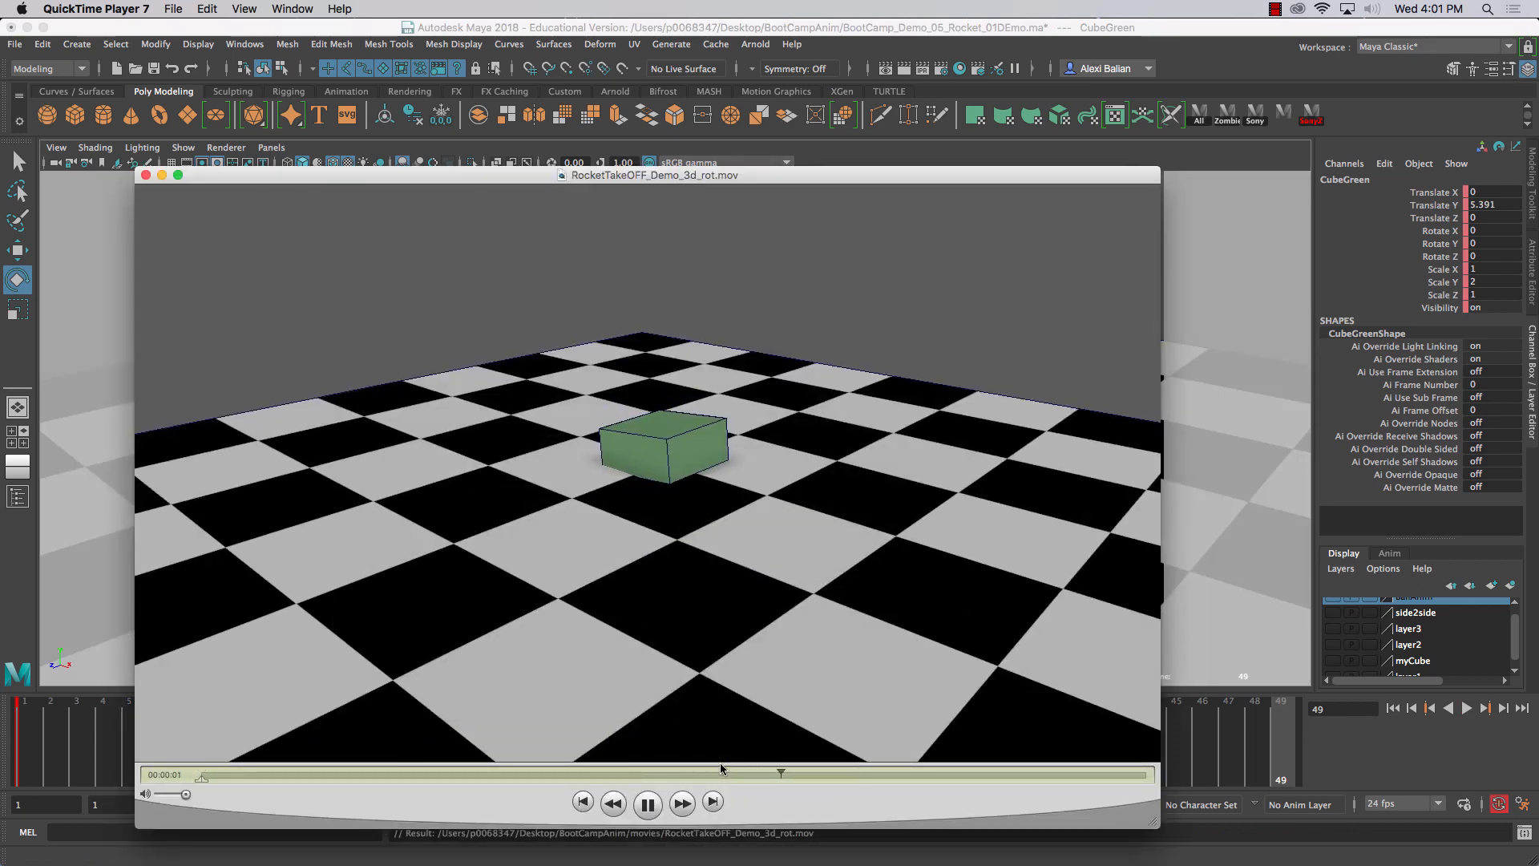
- Review the wobble playblast movie with repeated playback and close it
key(space)
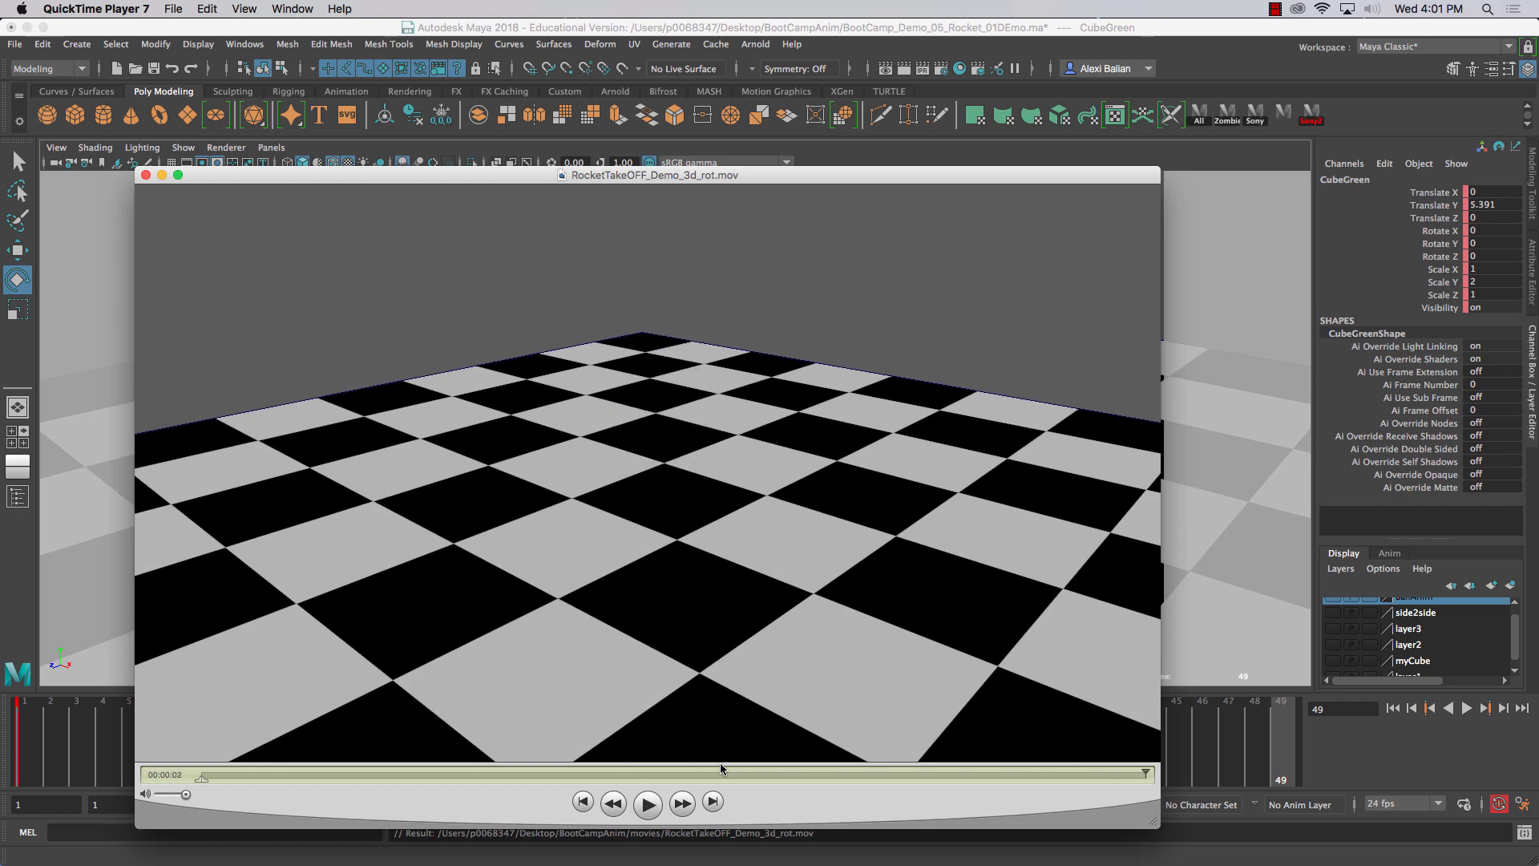
key(space)
key(space)
click(146, 175)
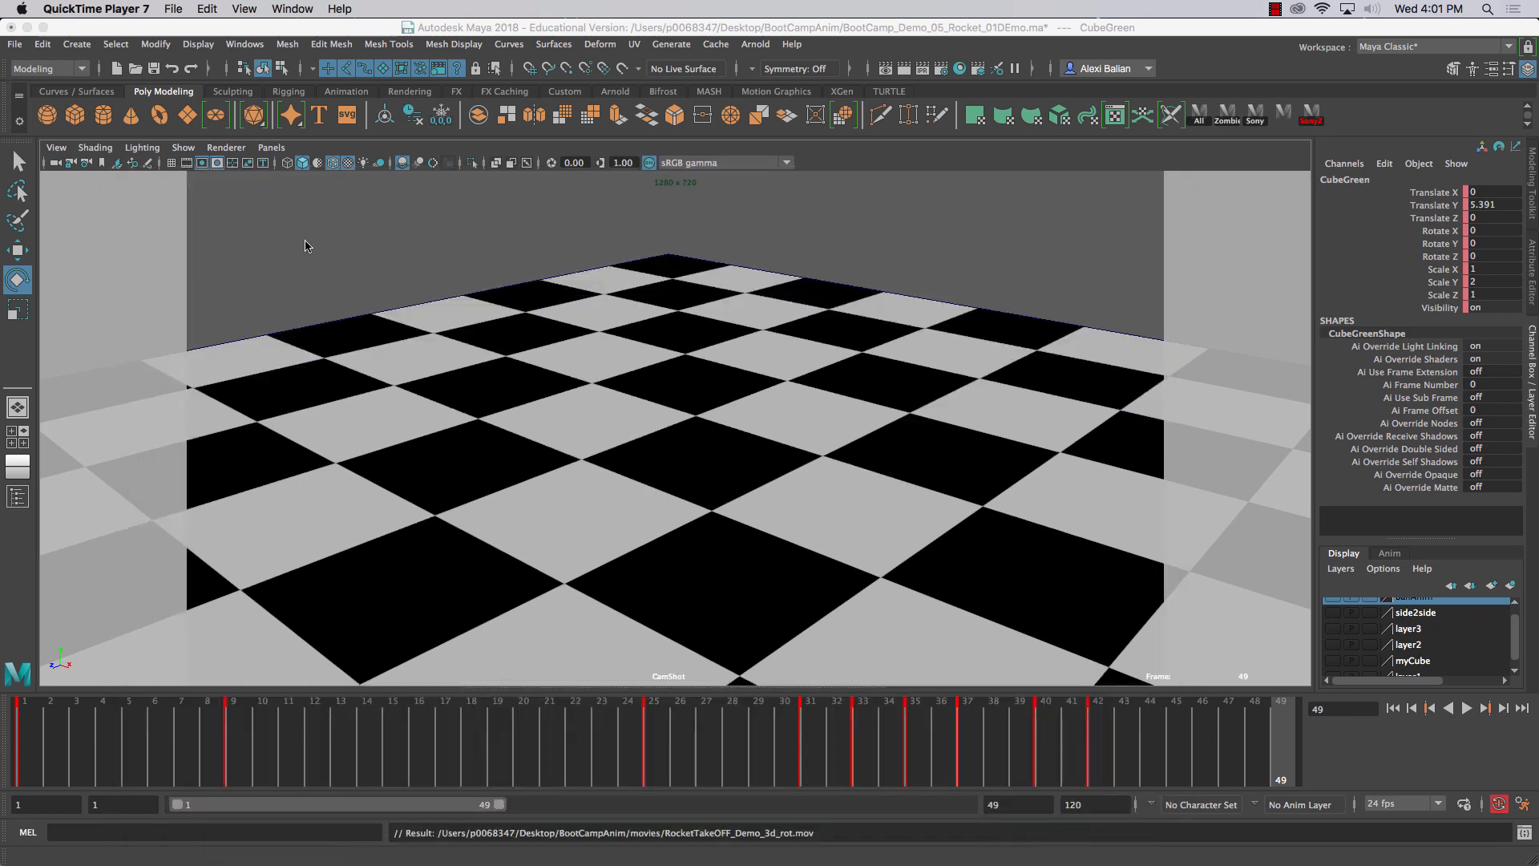
- Move the green cube's last two take-off keys together to frames 42 and 44
click(964, 726)
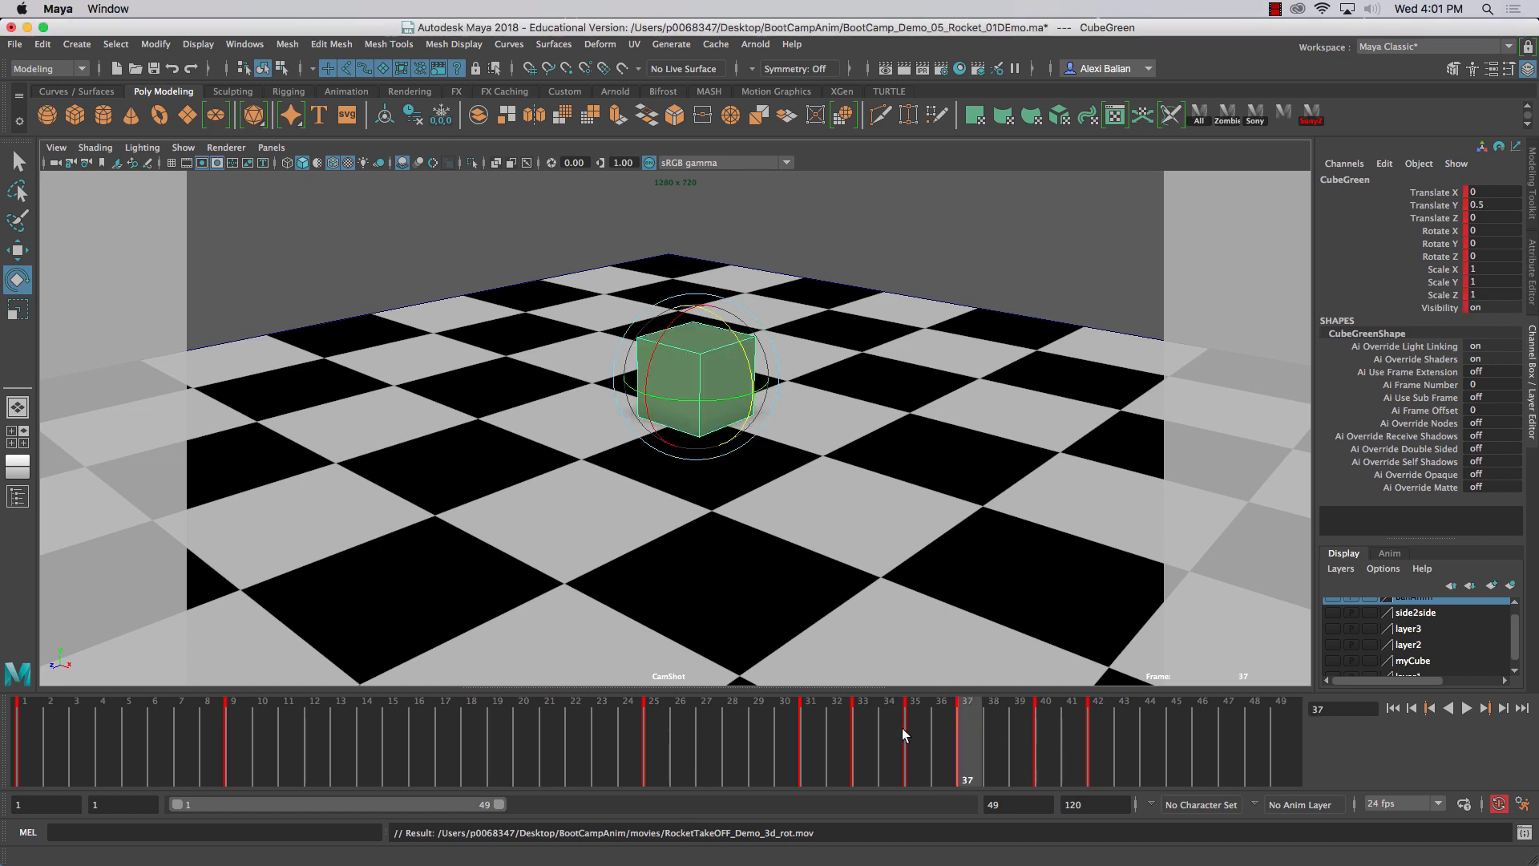
click(912, 726)
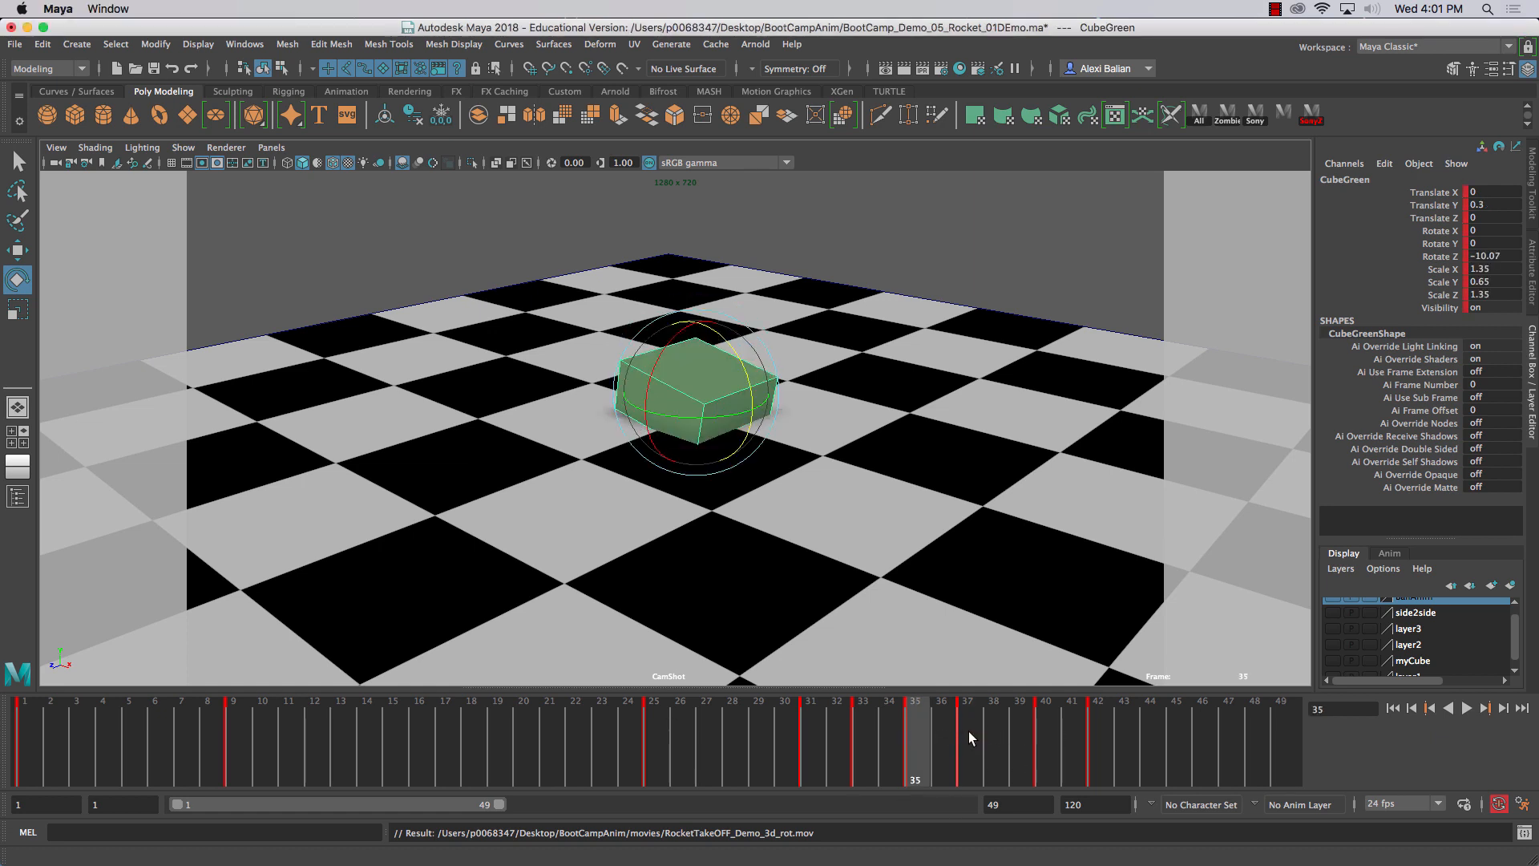
click(968, 731)
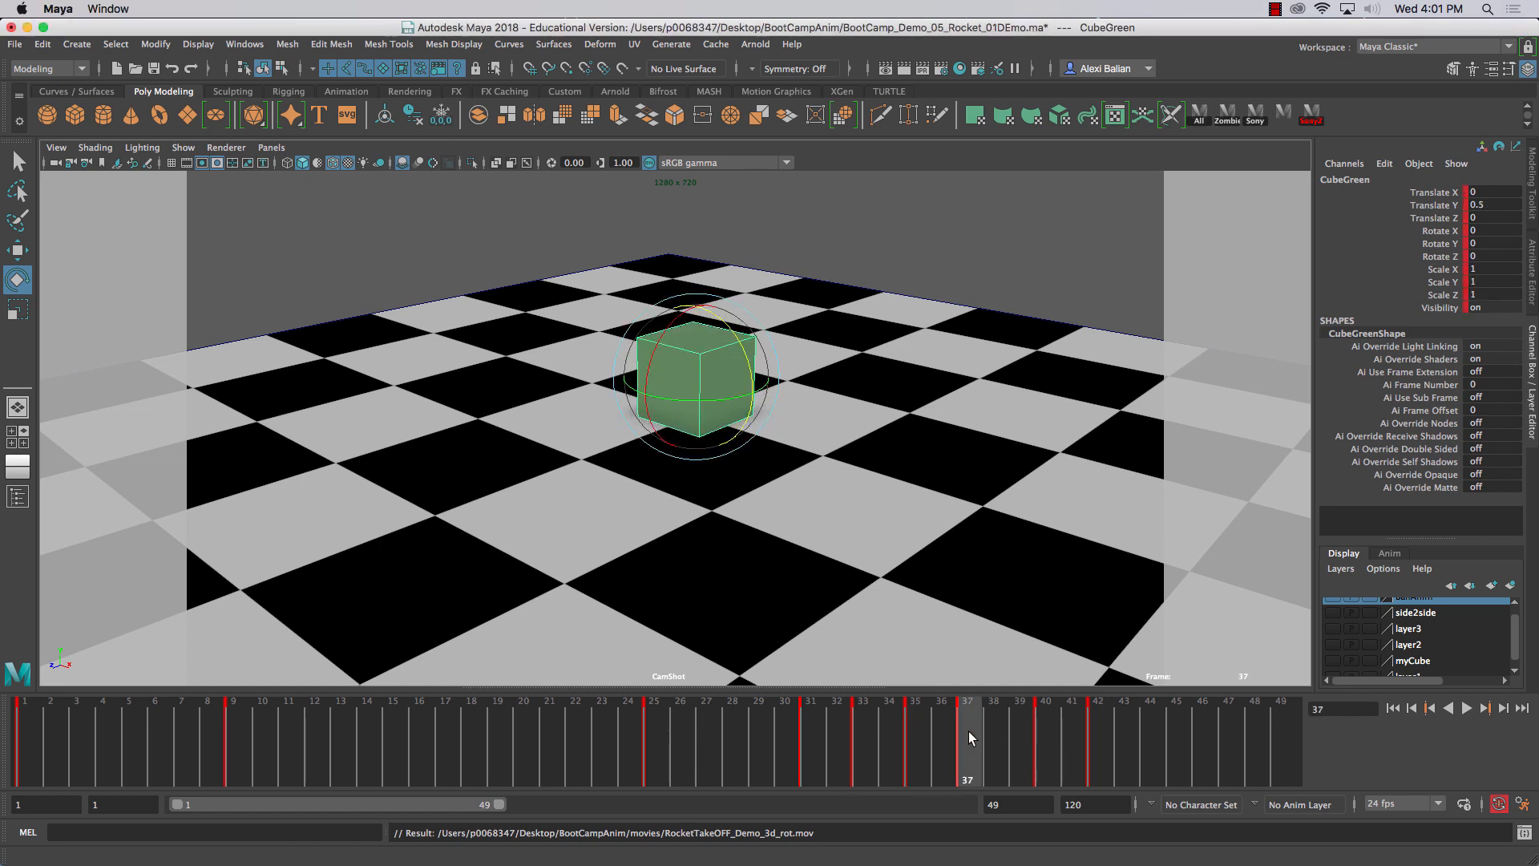
shift+drag(1042, 724, 1122, 745)
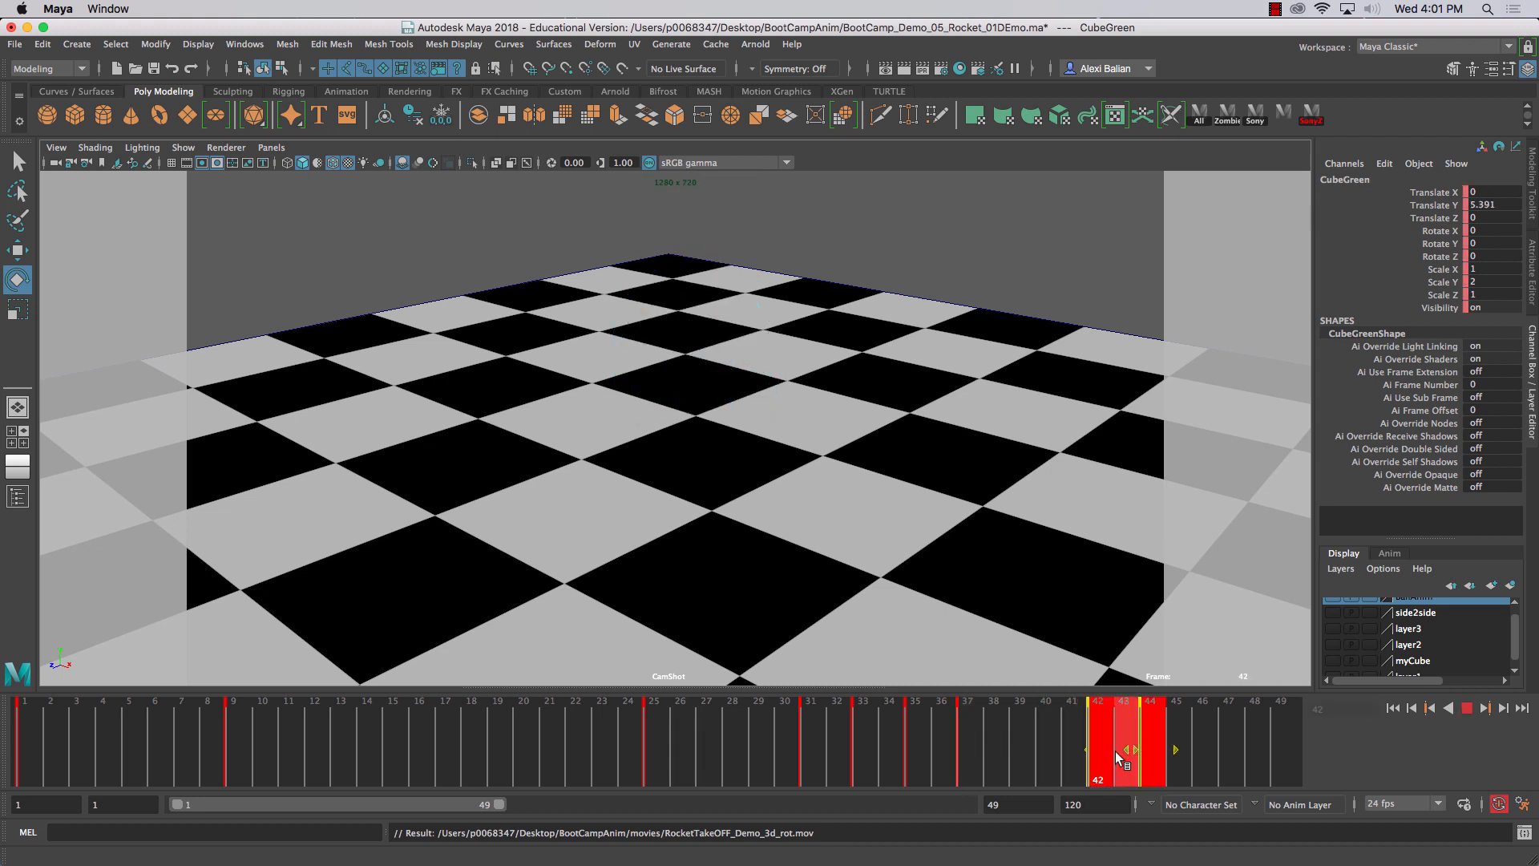
- Check the cube's wobble poses at frames 33, 35 and 37 by scrubbing and playing the timeline
click(967, 724)
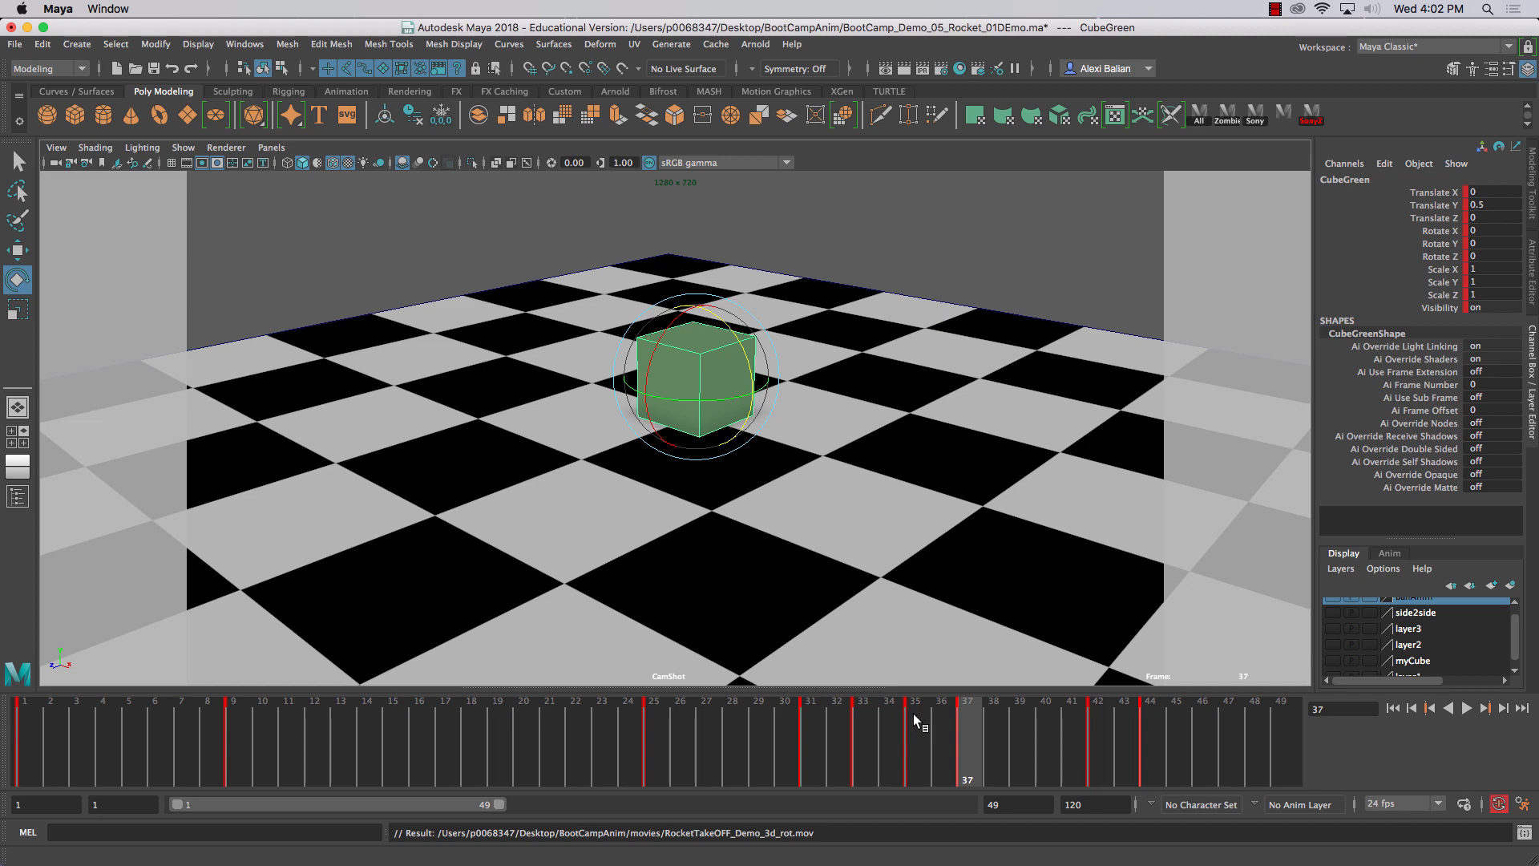
shift+click(854, 713)
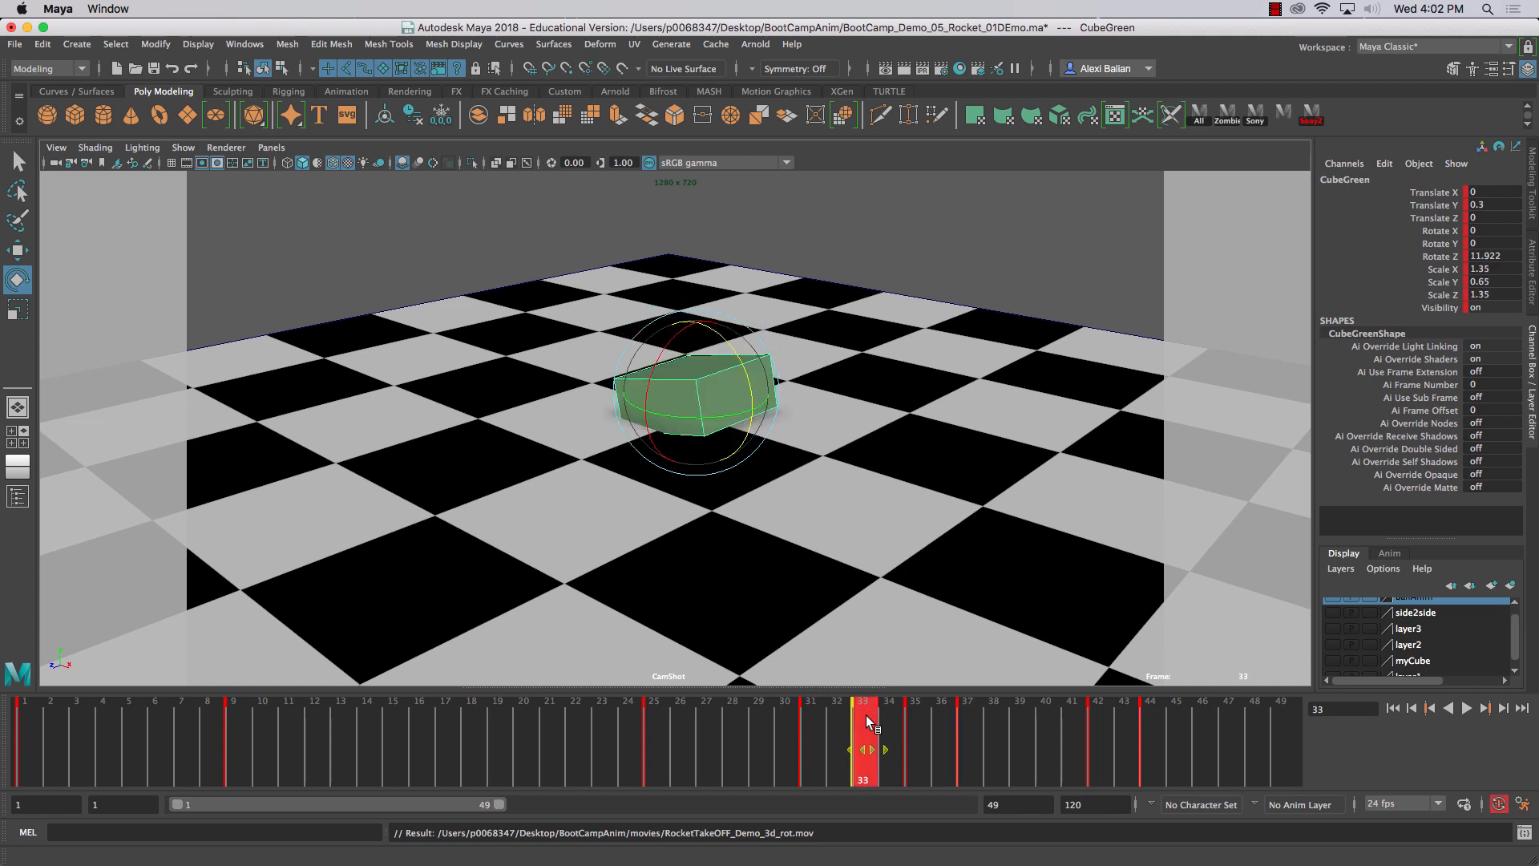
drag(838, 718, 872, 718)
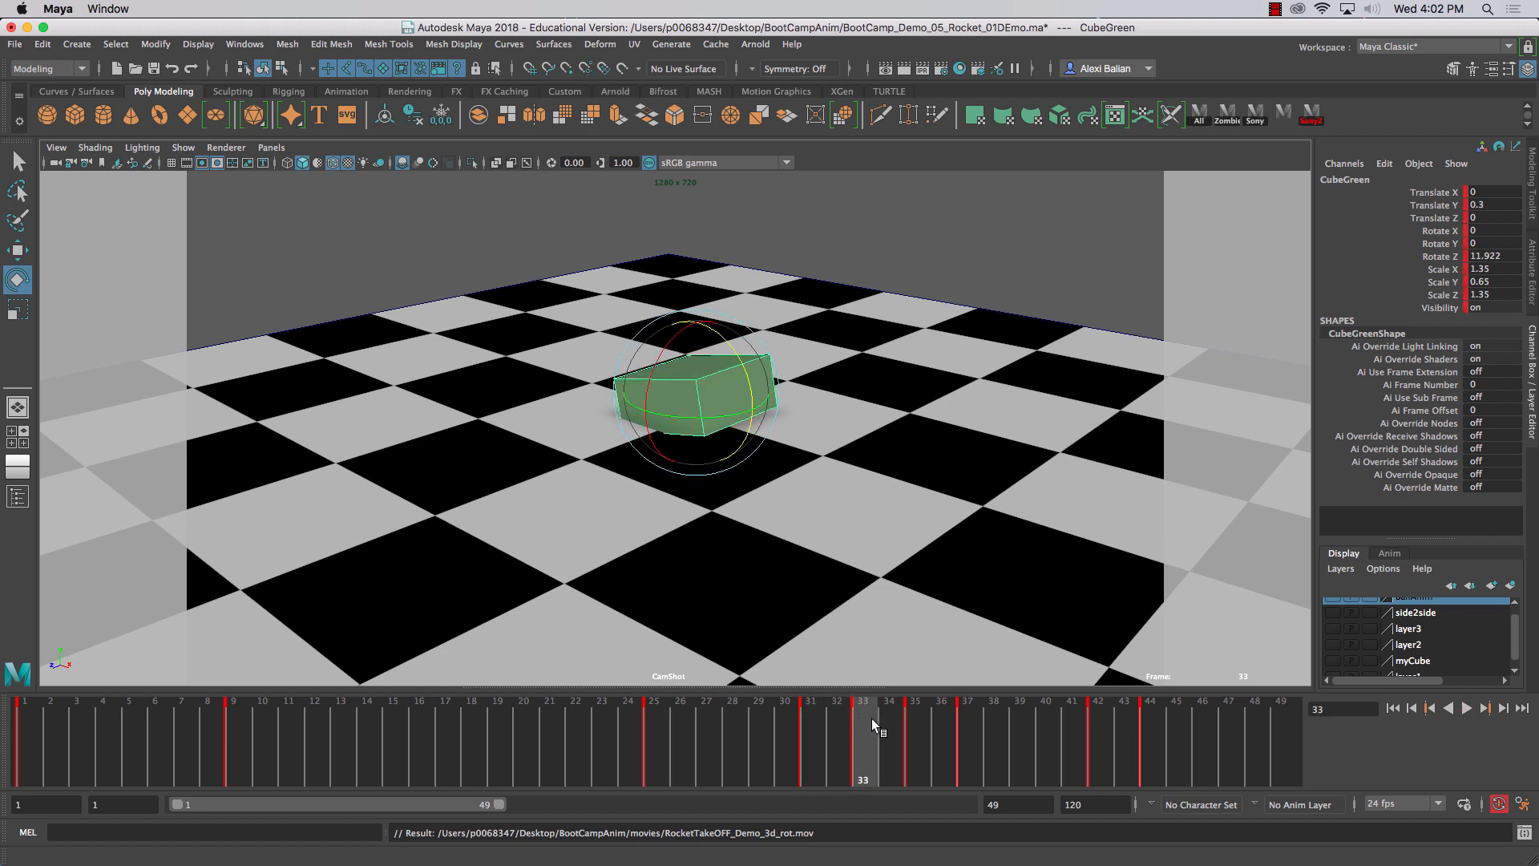
click(915, 720)
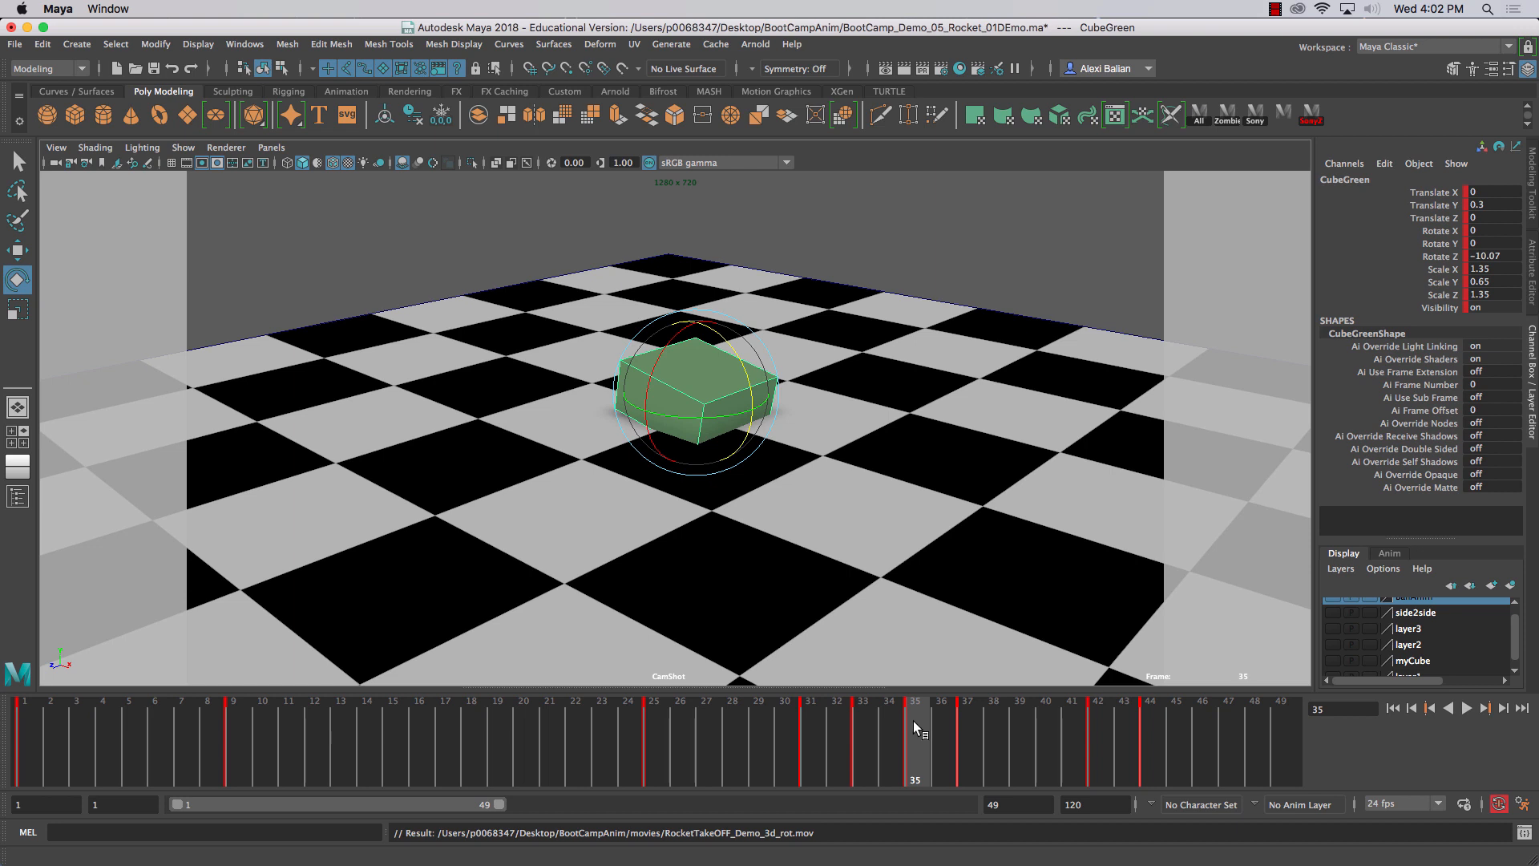
key(alt+v)
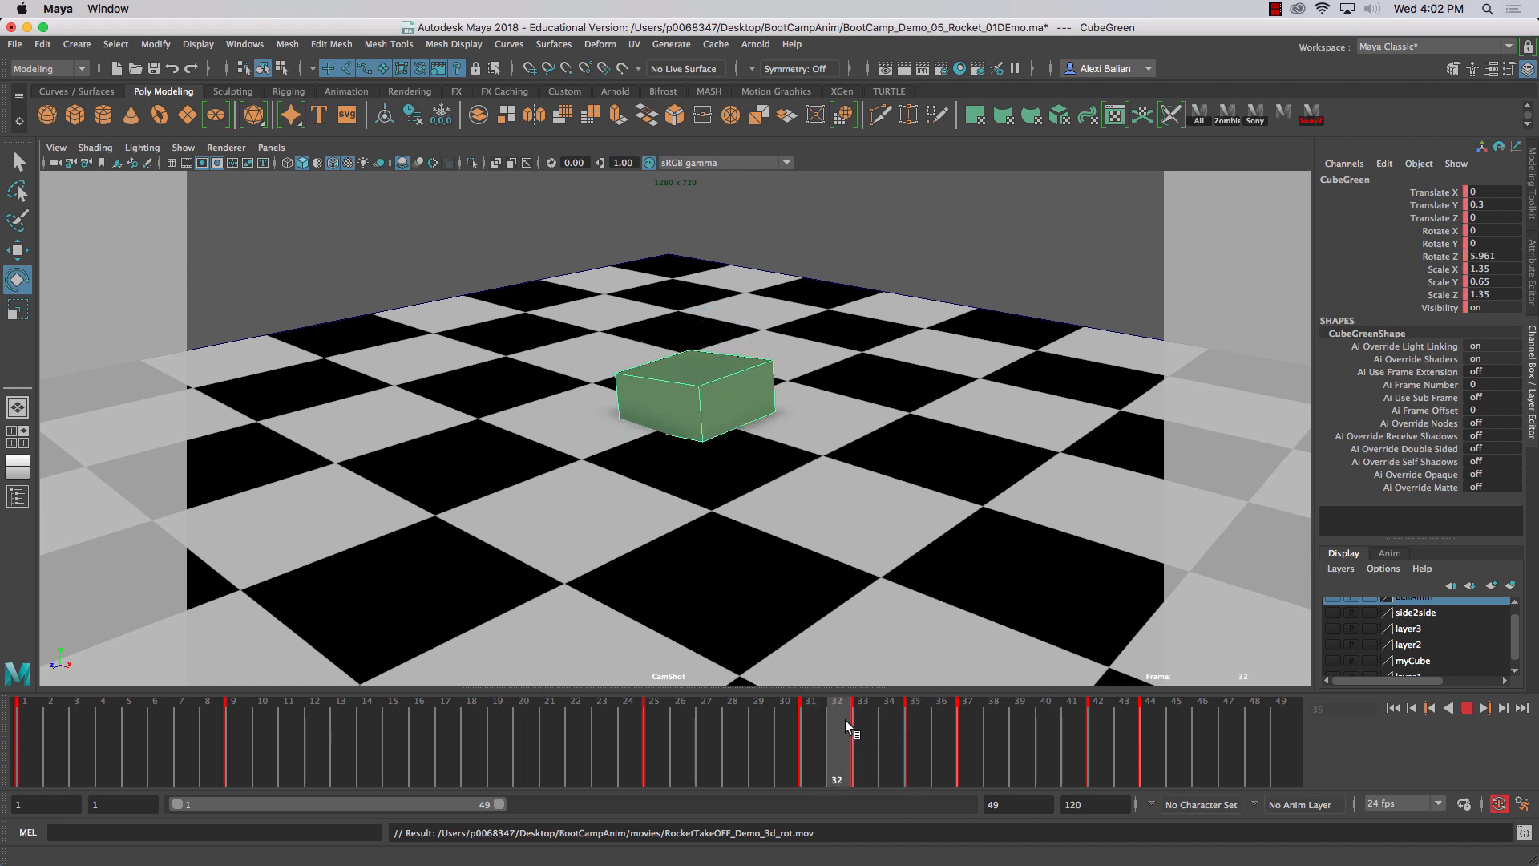
drag(912, 718, 968, 720)
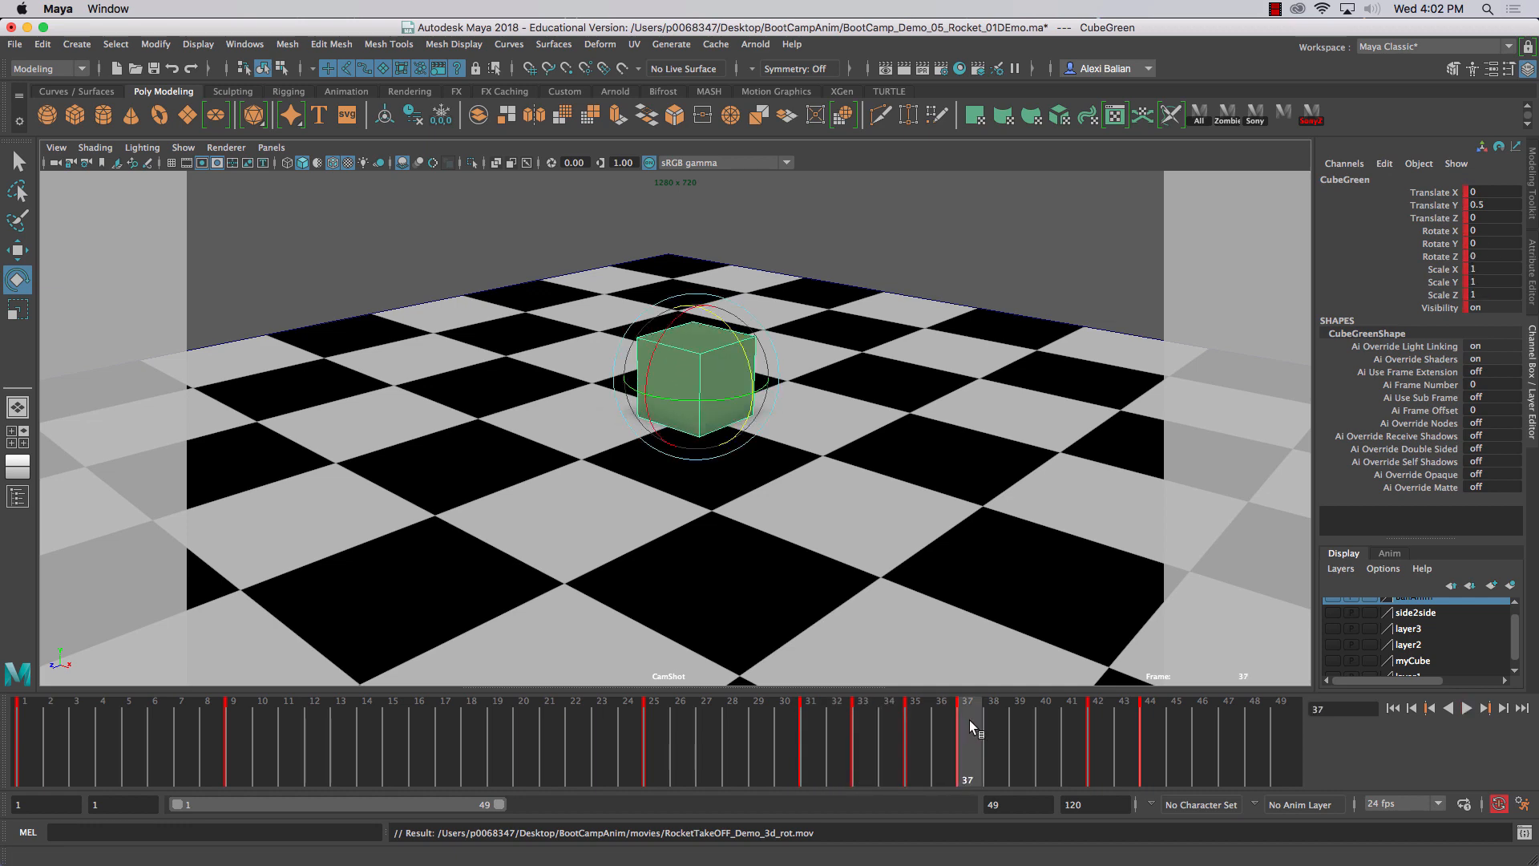
- Copy the green cube's key at frame 37 and paste it at frame 38 to hold the upright pose
shift+click(969, 723)
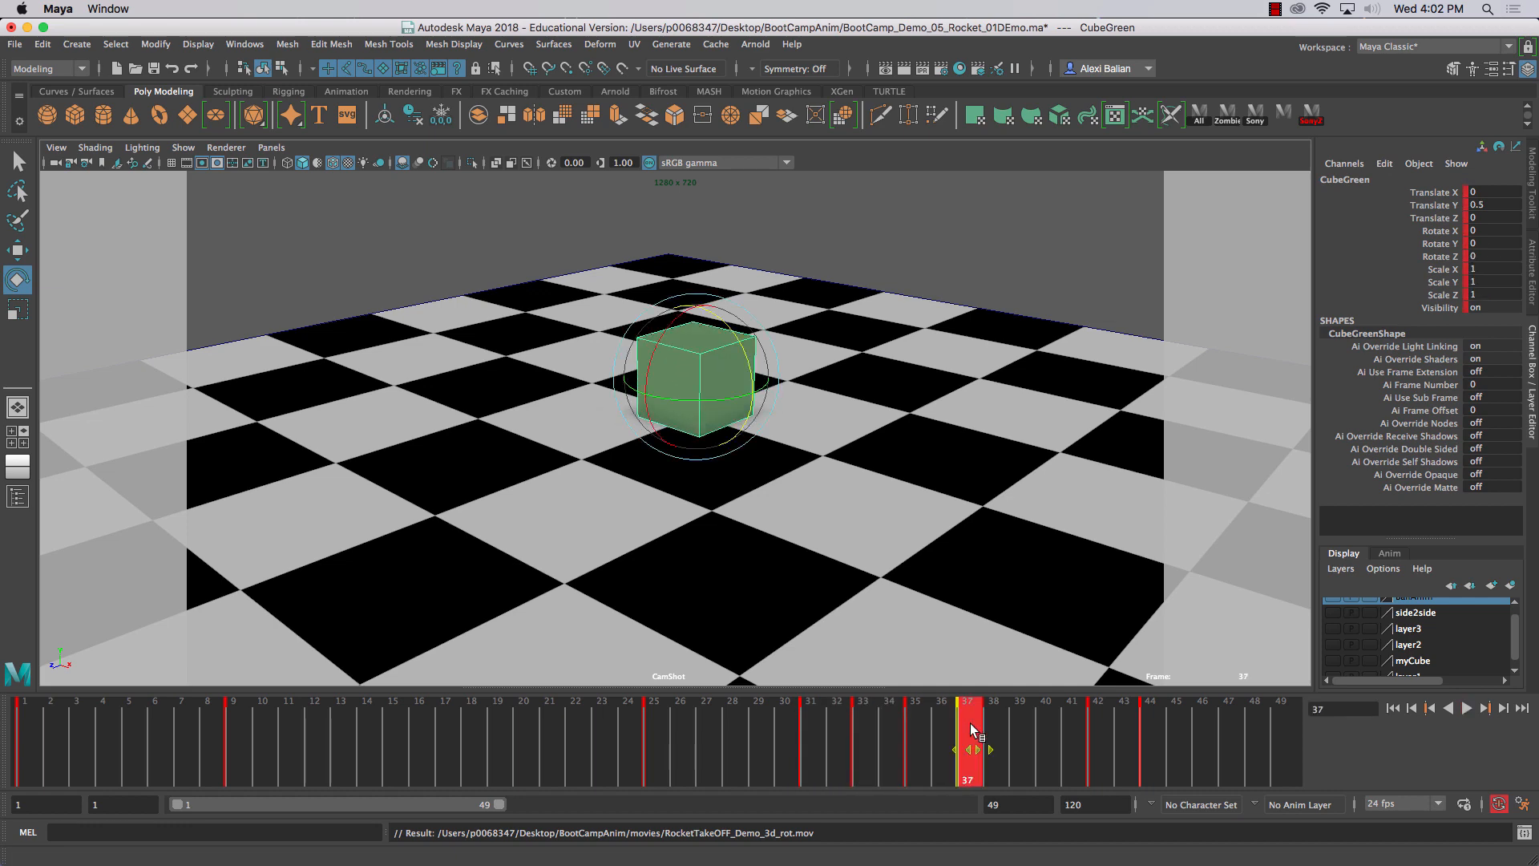
right_click(971, 723)
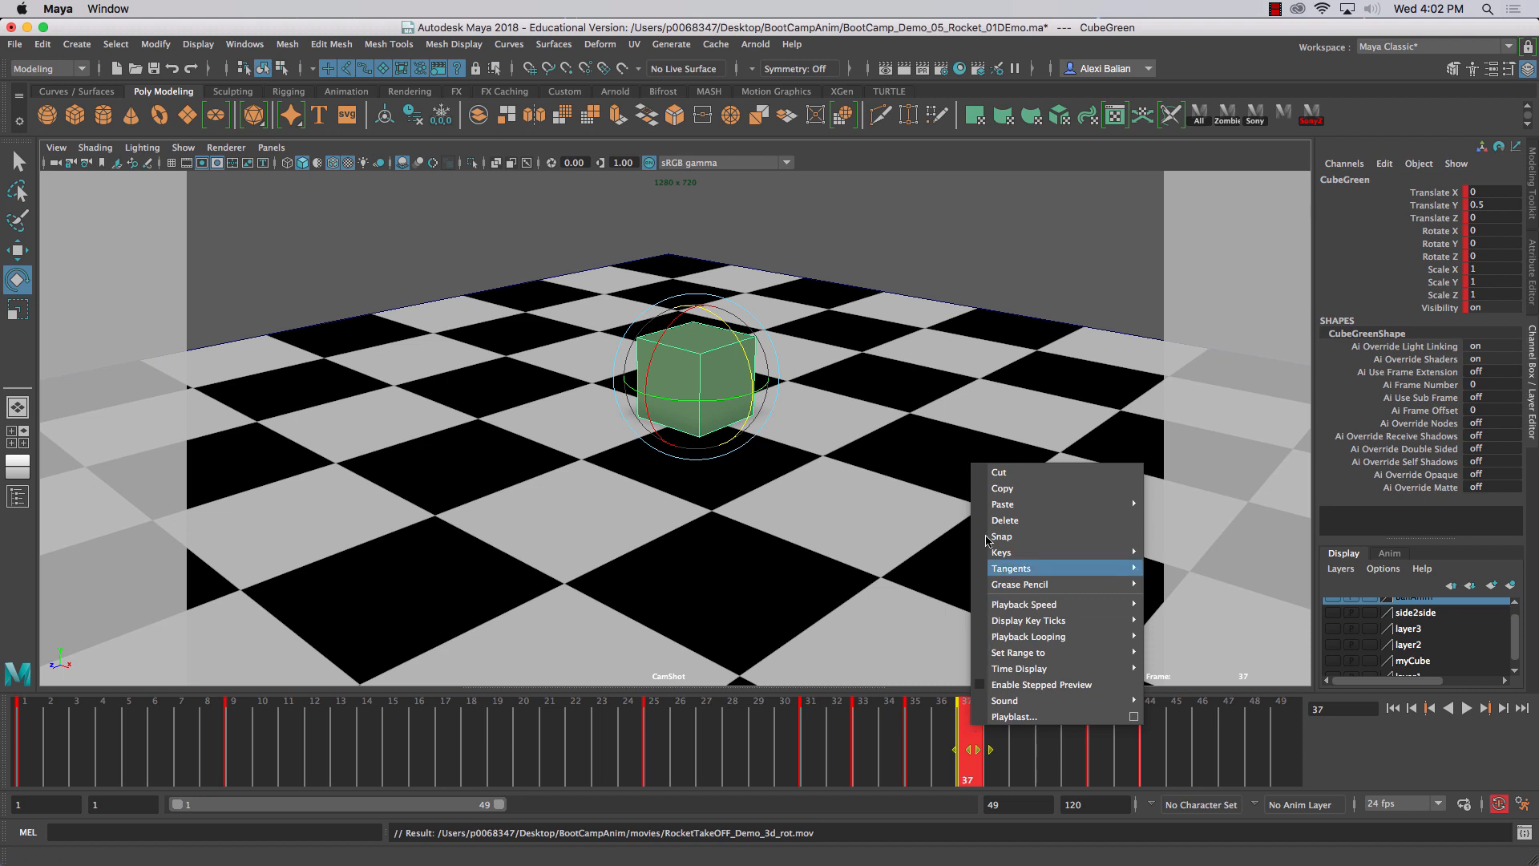
click(998, 489)
click(993, 742)
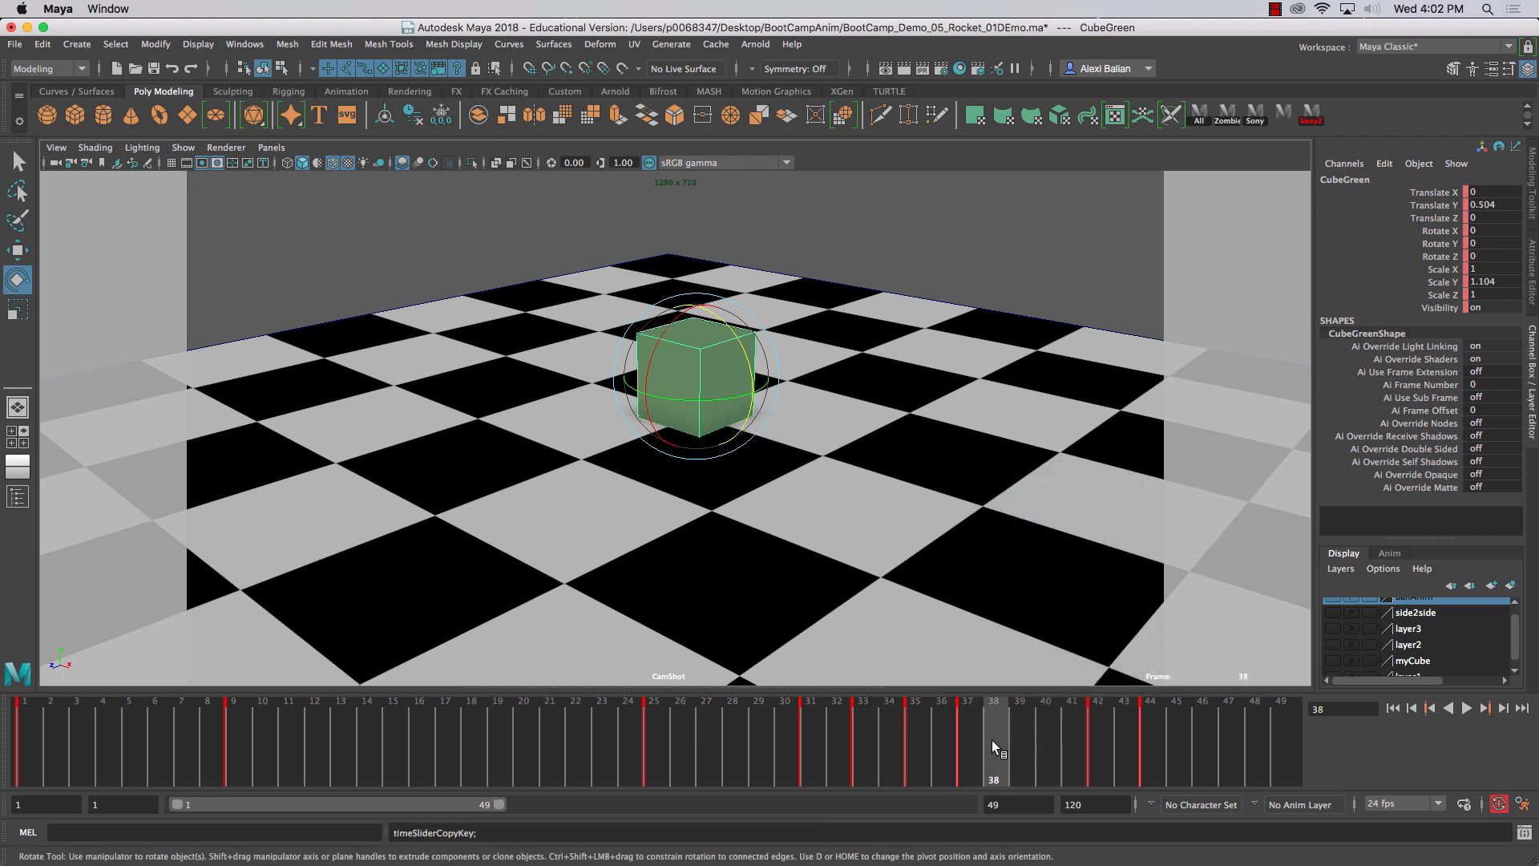
right_click(993, 739)
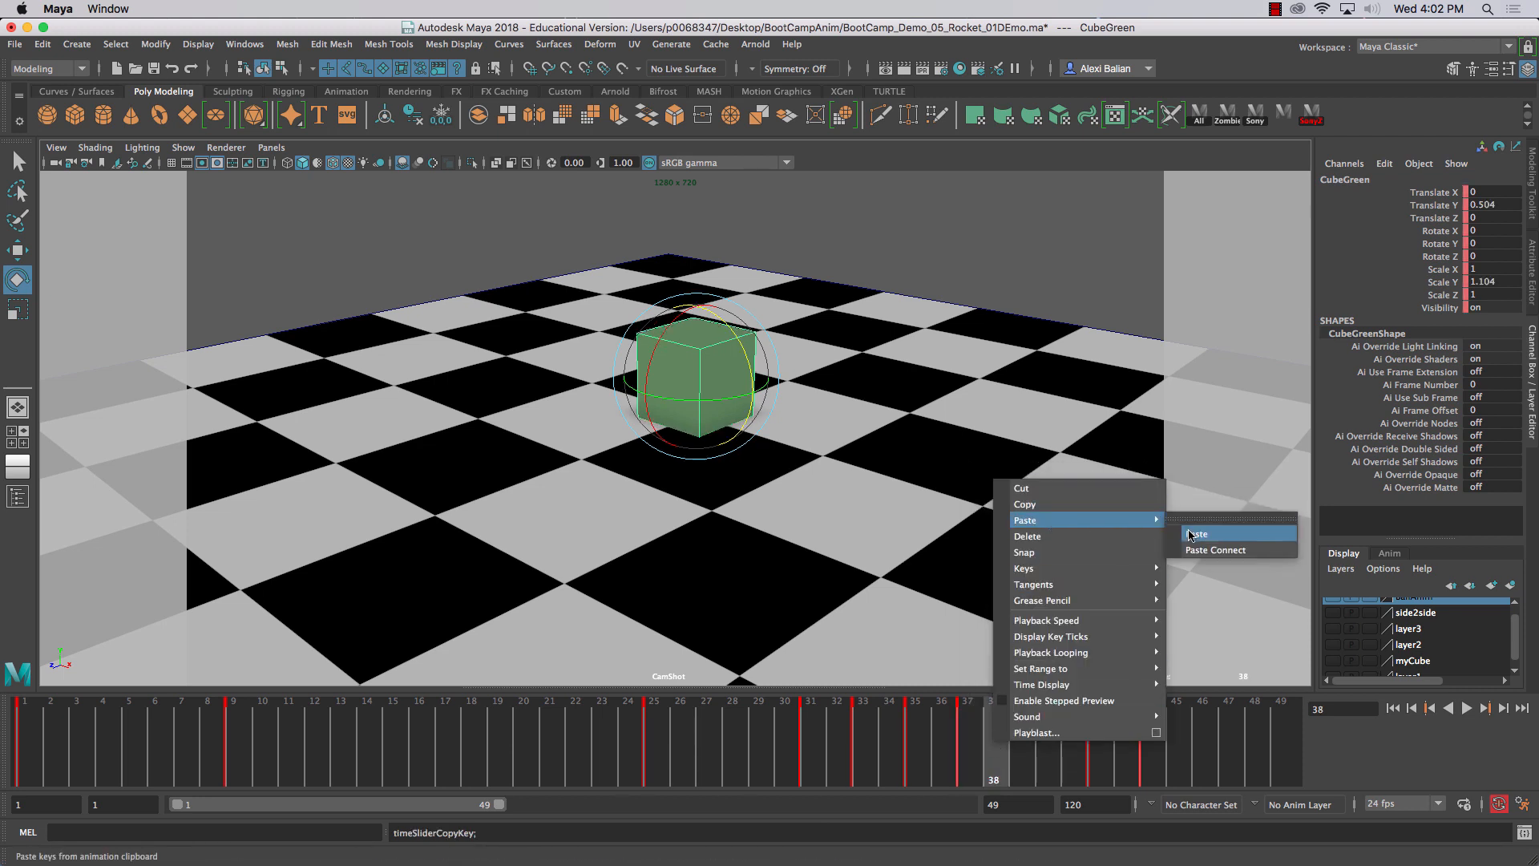
click(1188, 531)
- Return to frame 1 and playblast the animation to the movie file RocketTakeOFF_Demo_4
drag(1002, 753, 24, 742)
right_click(622, 753)
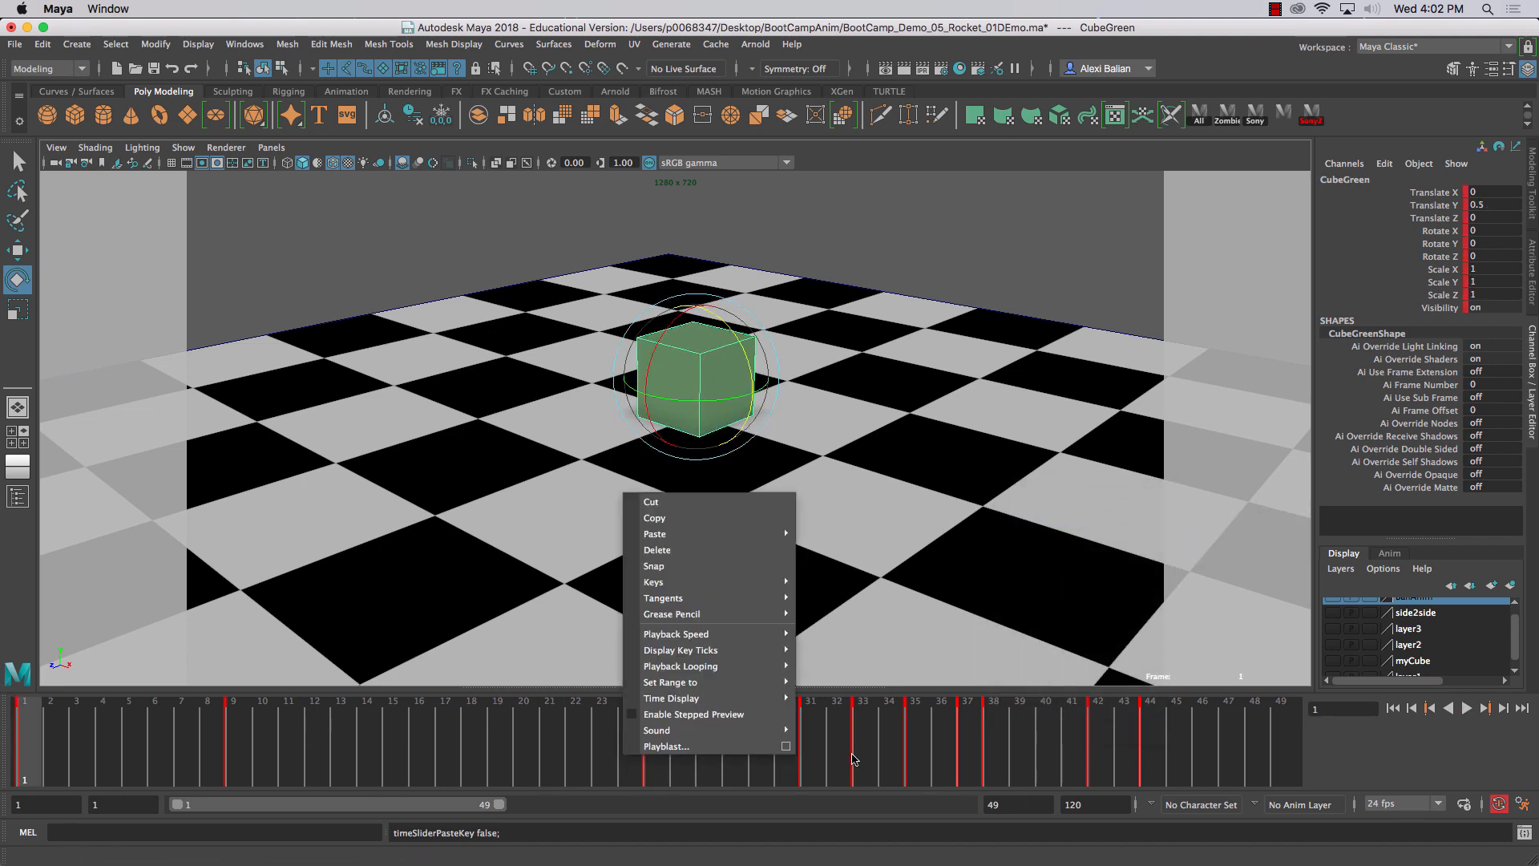
click(787, 749)
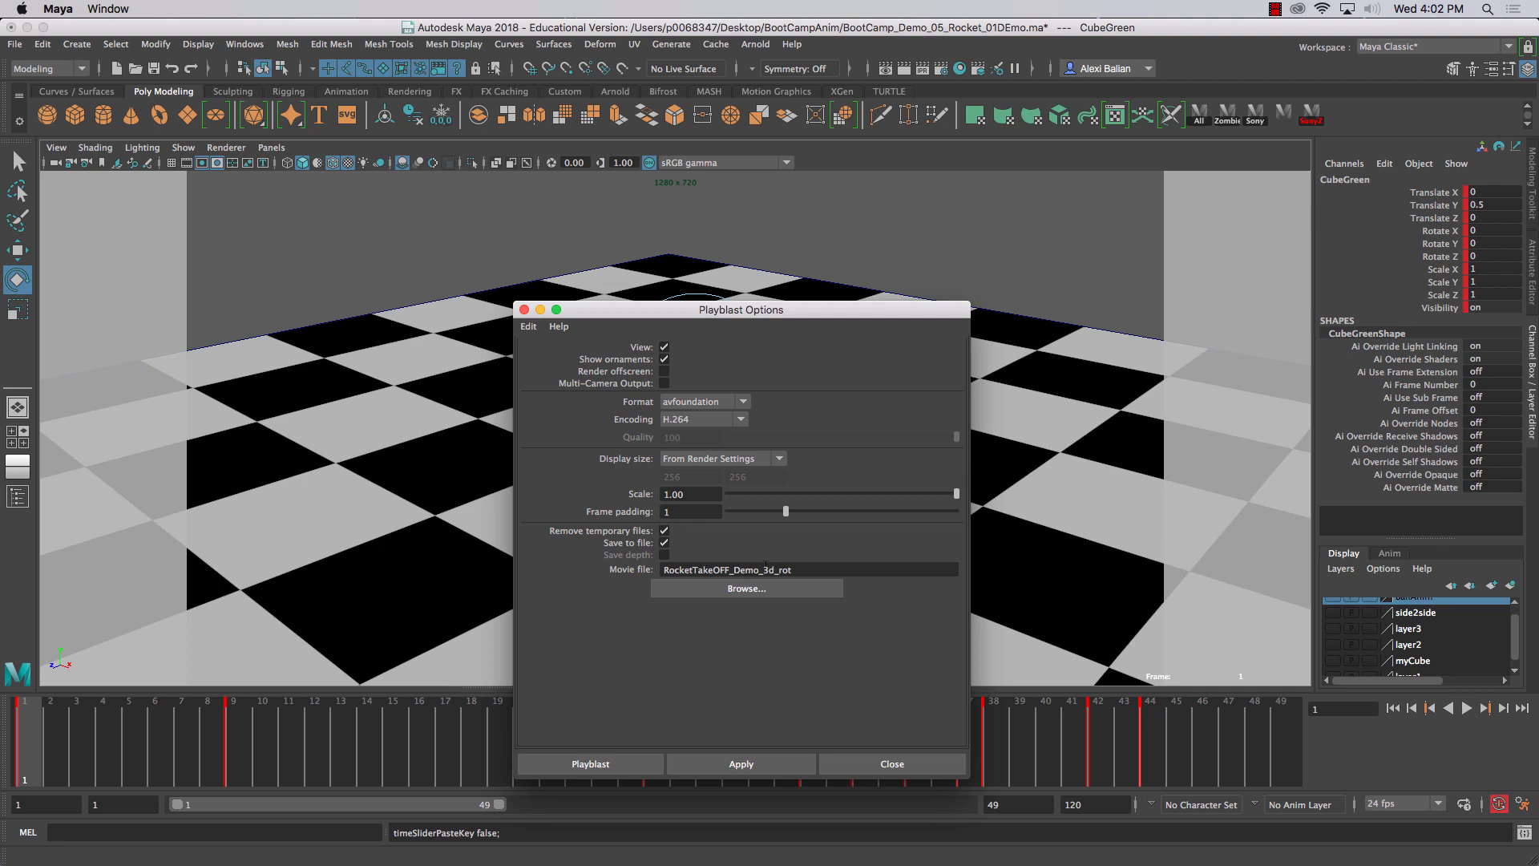
drag(764, 567, 910, 593)
text(4)
click(715, 771)
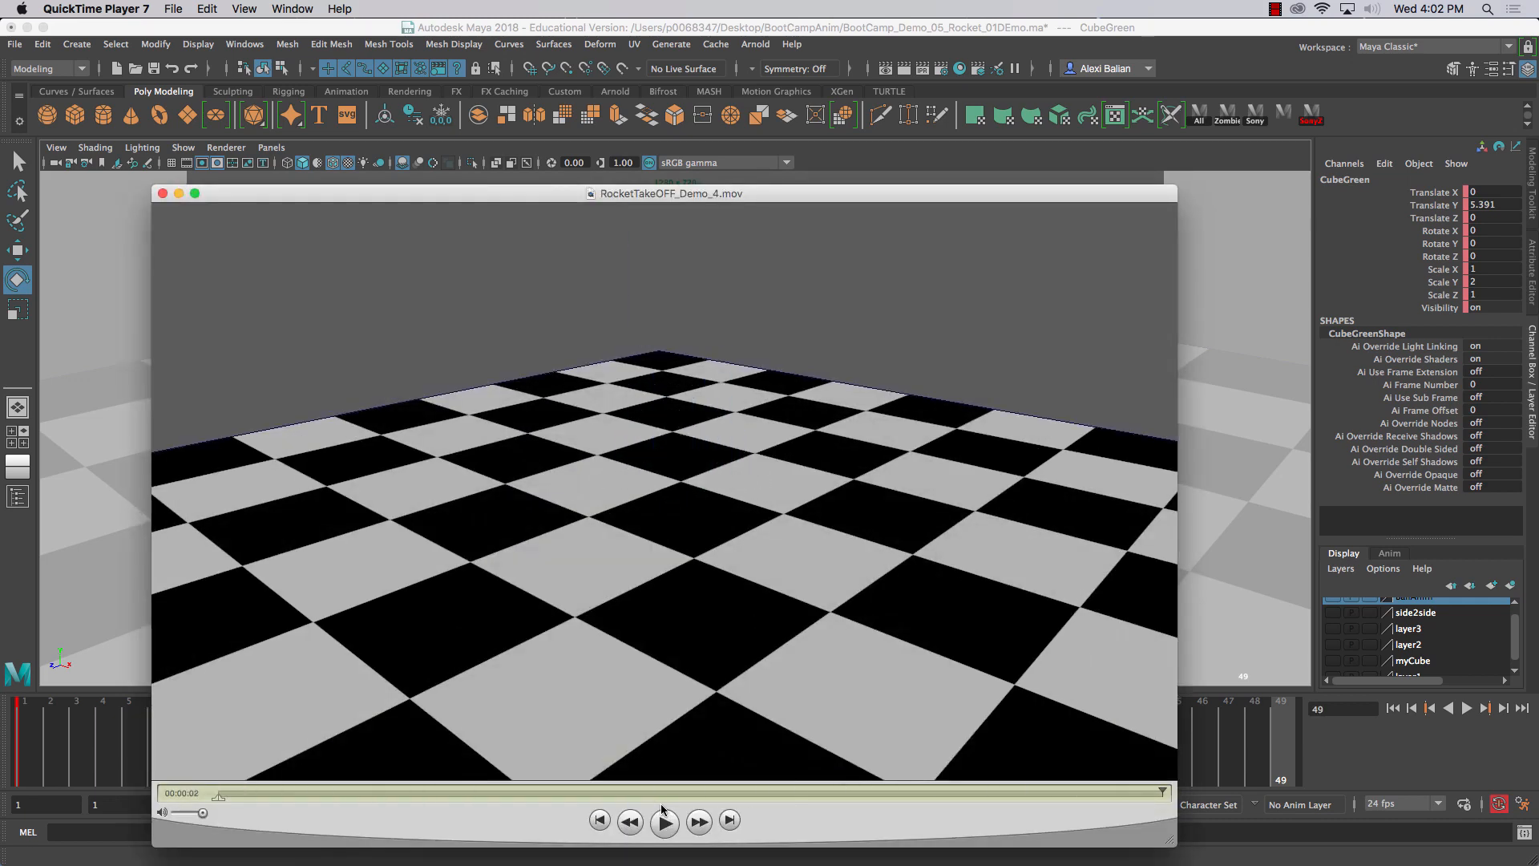
- Play the RocketTakeOFF_Demo_4 movie to review the added hold and close it
click(661, 806)
click(661, 805)
click(162, 194)
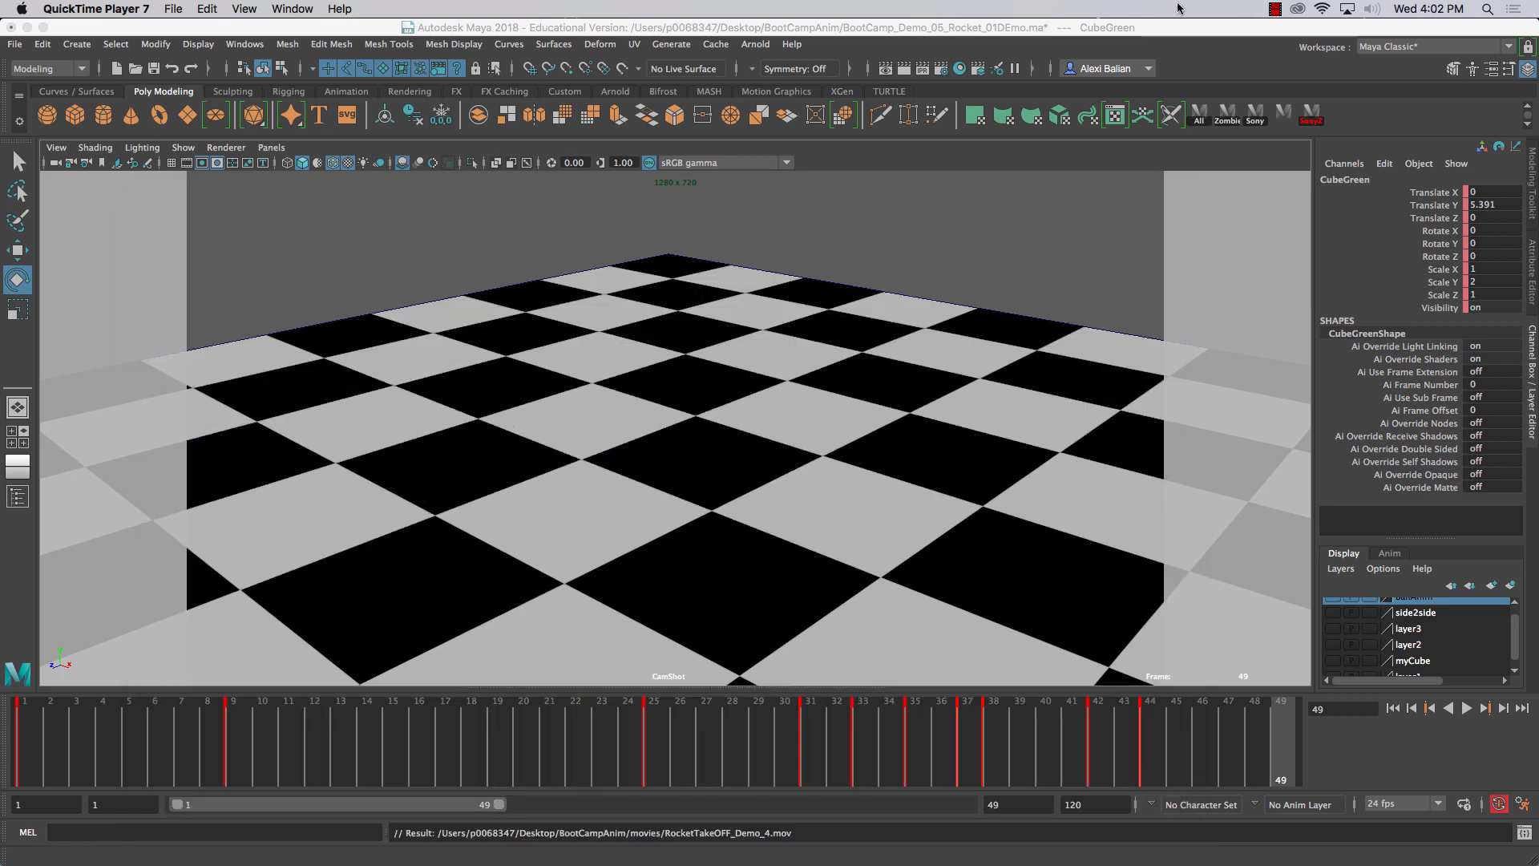
click(1274, 10)
click(1276, 11)
- Move the cube's stretch key from frame 42 to 40 and its final take-off key from frame 44 to 41
click(1097, 755)
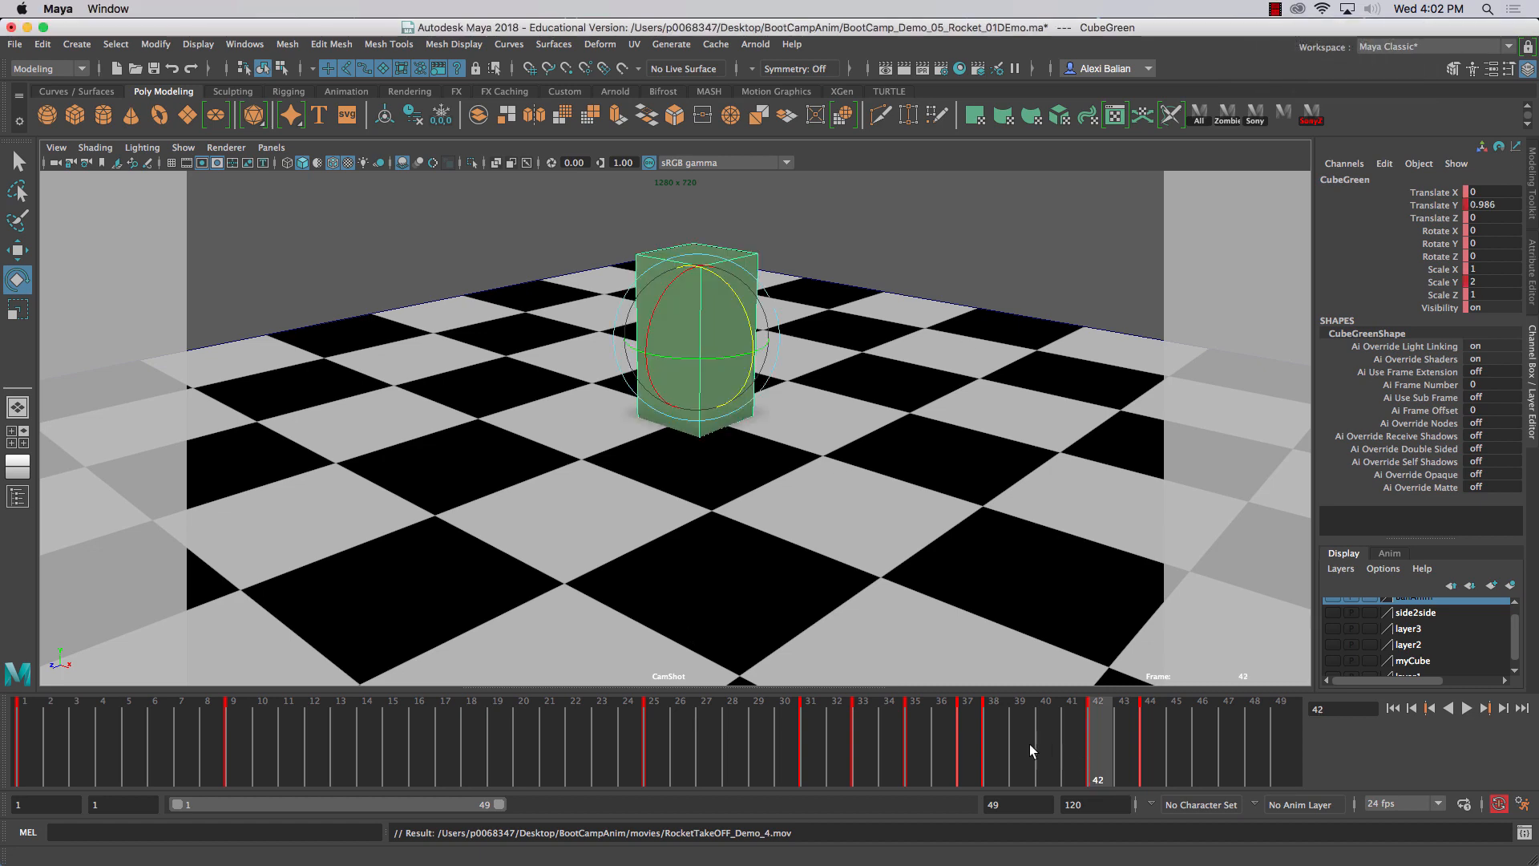
key(alt+v)
shift+click(1093, 730)
drag(1093, 730, 1024, 736)
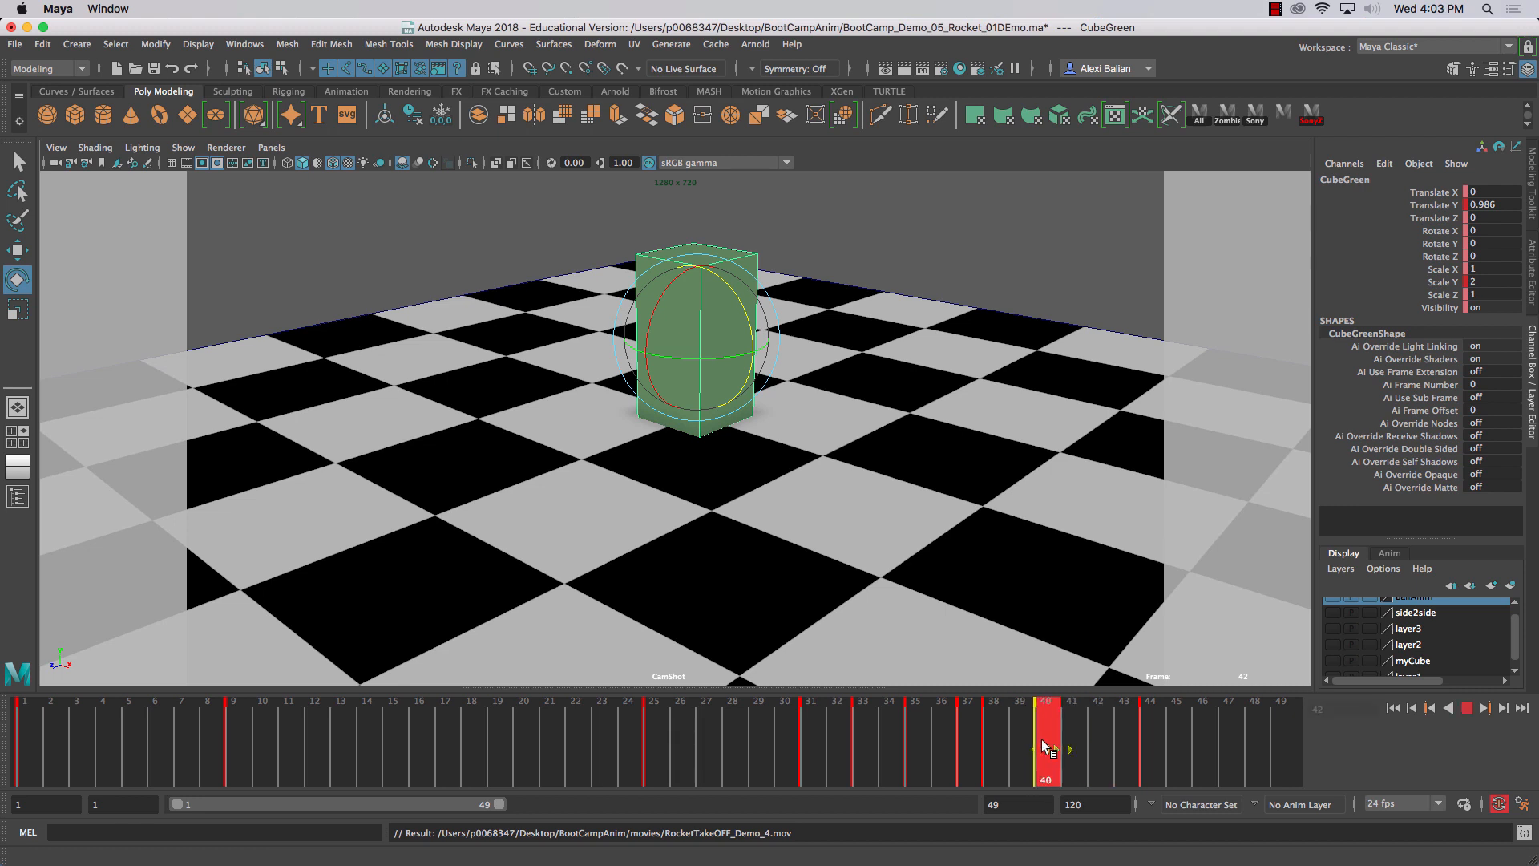
click(1148, 732)
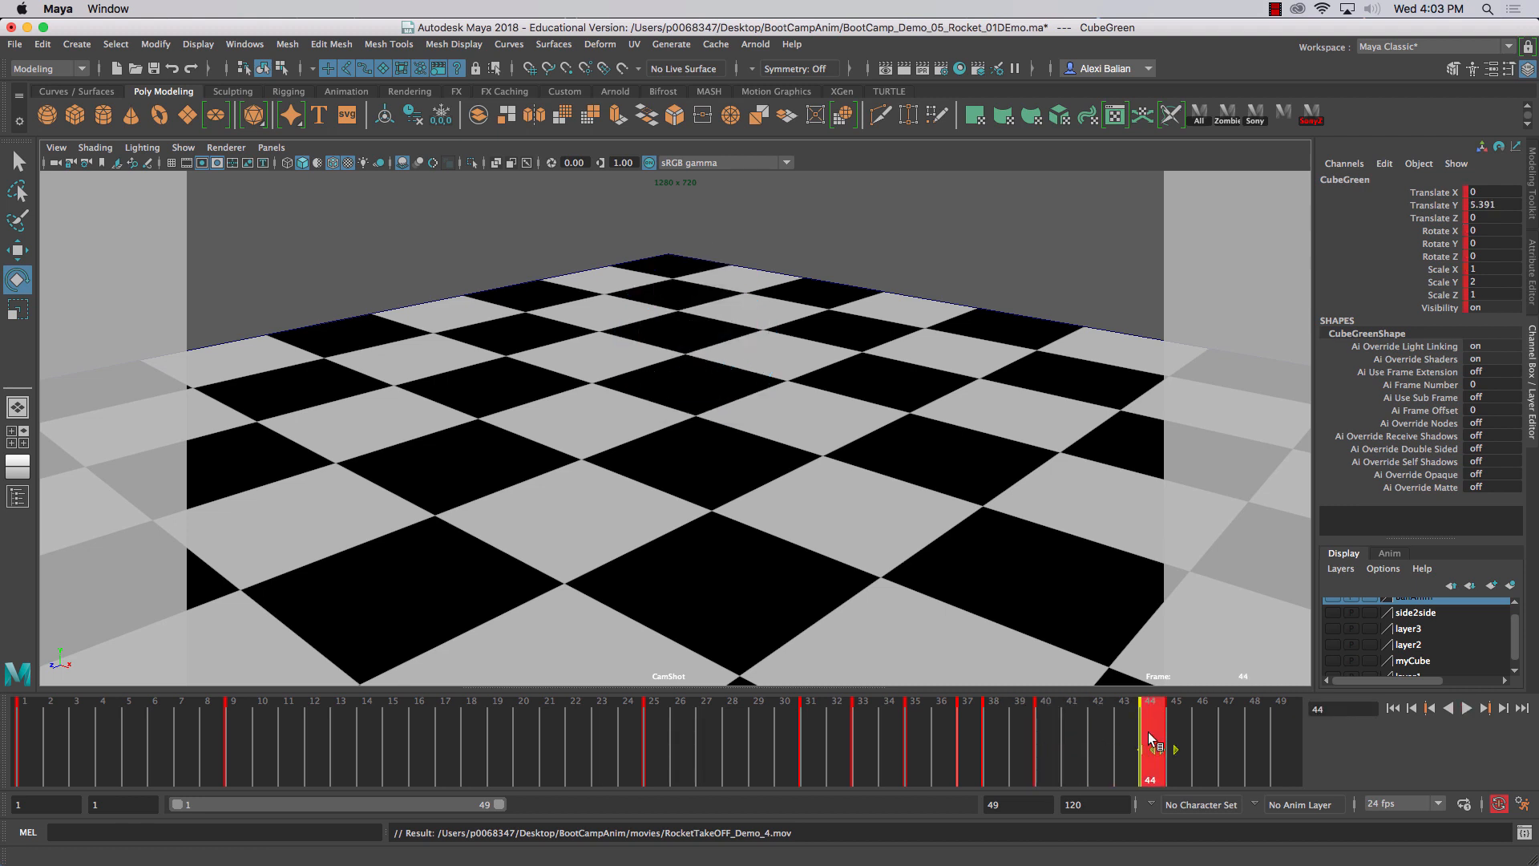
drag(1150, 737, 1085, 751)
- Playblast the retimed take-off to the movie file RocketTakeOFF_Demo_4a
click(497, 732)
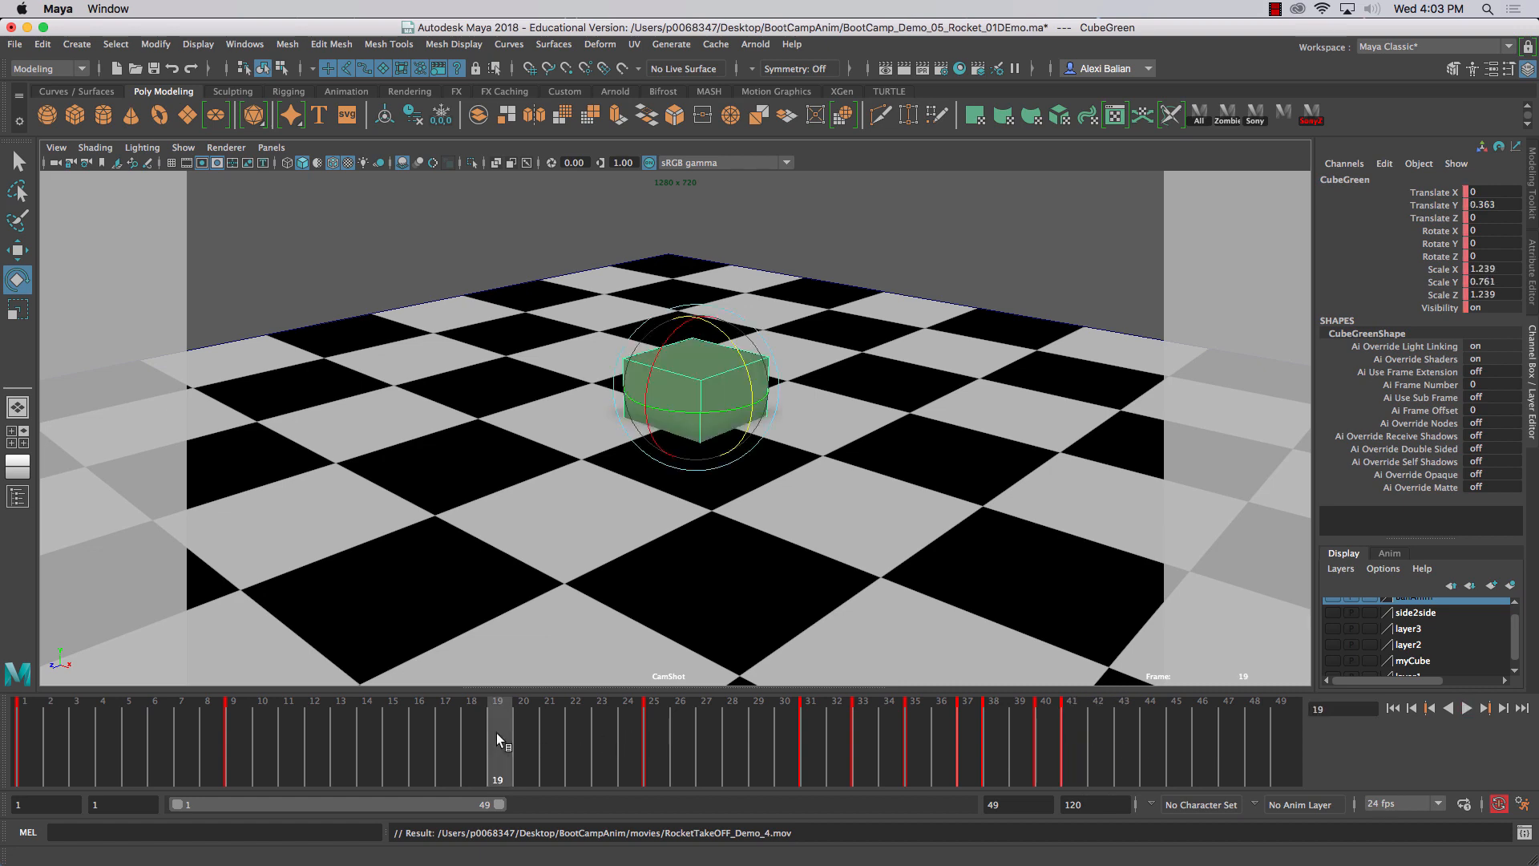
right_click(499, 733)
click(671, 725)
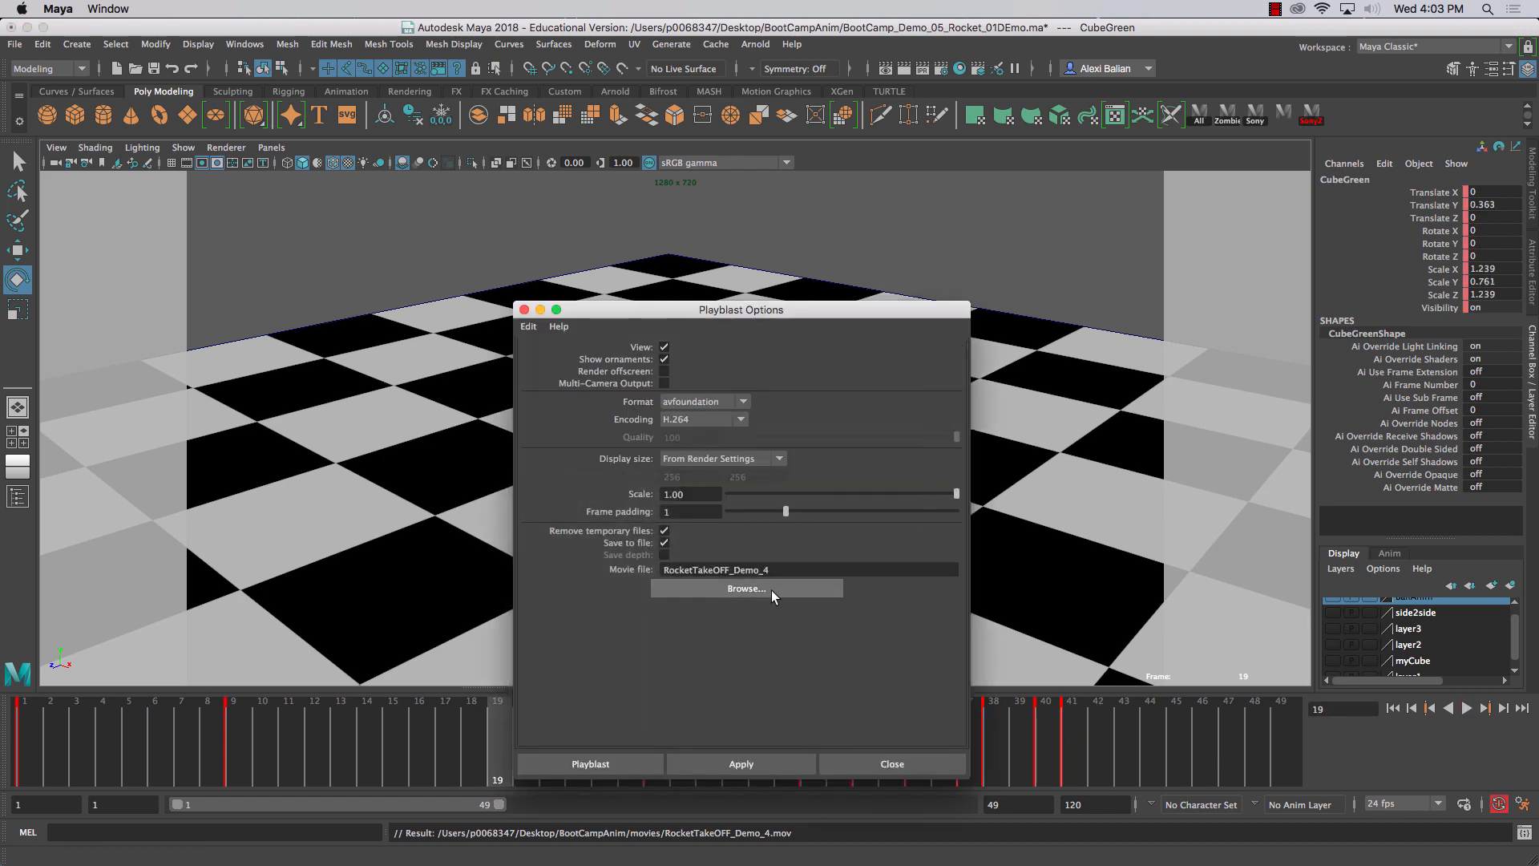
click(786, 567)
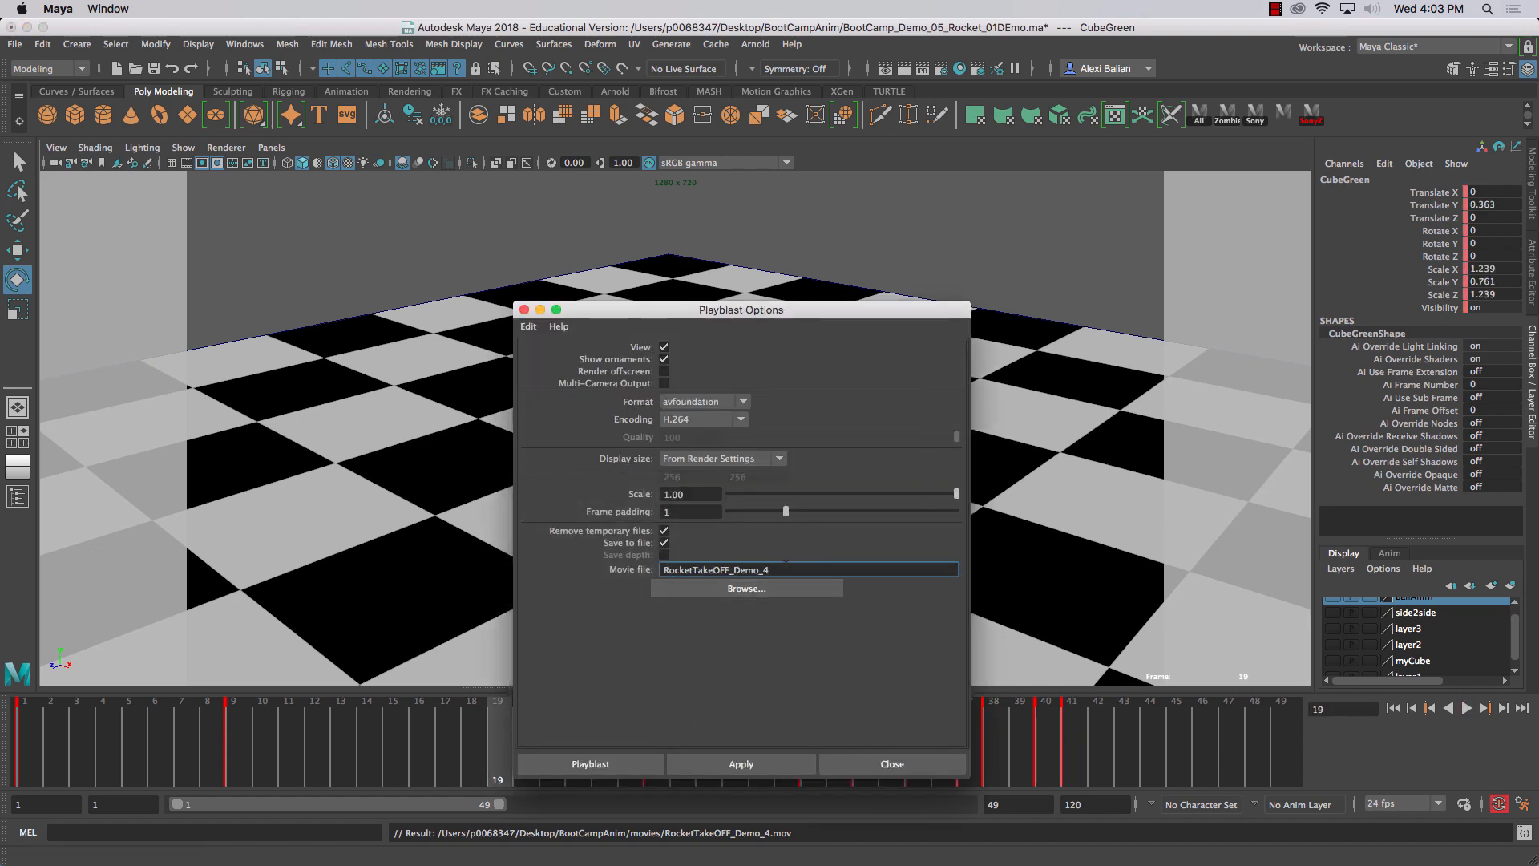
click(742, 759)
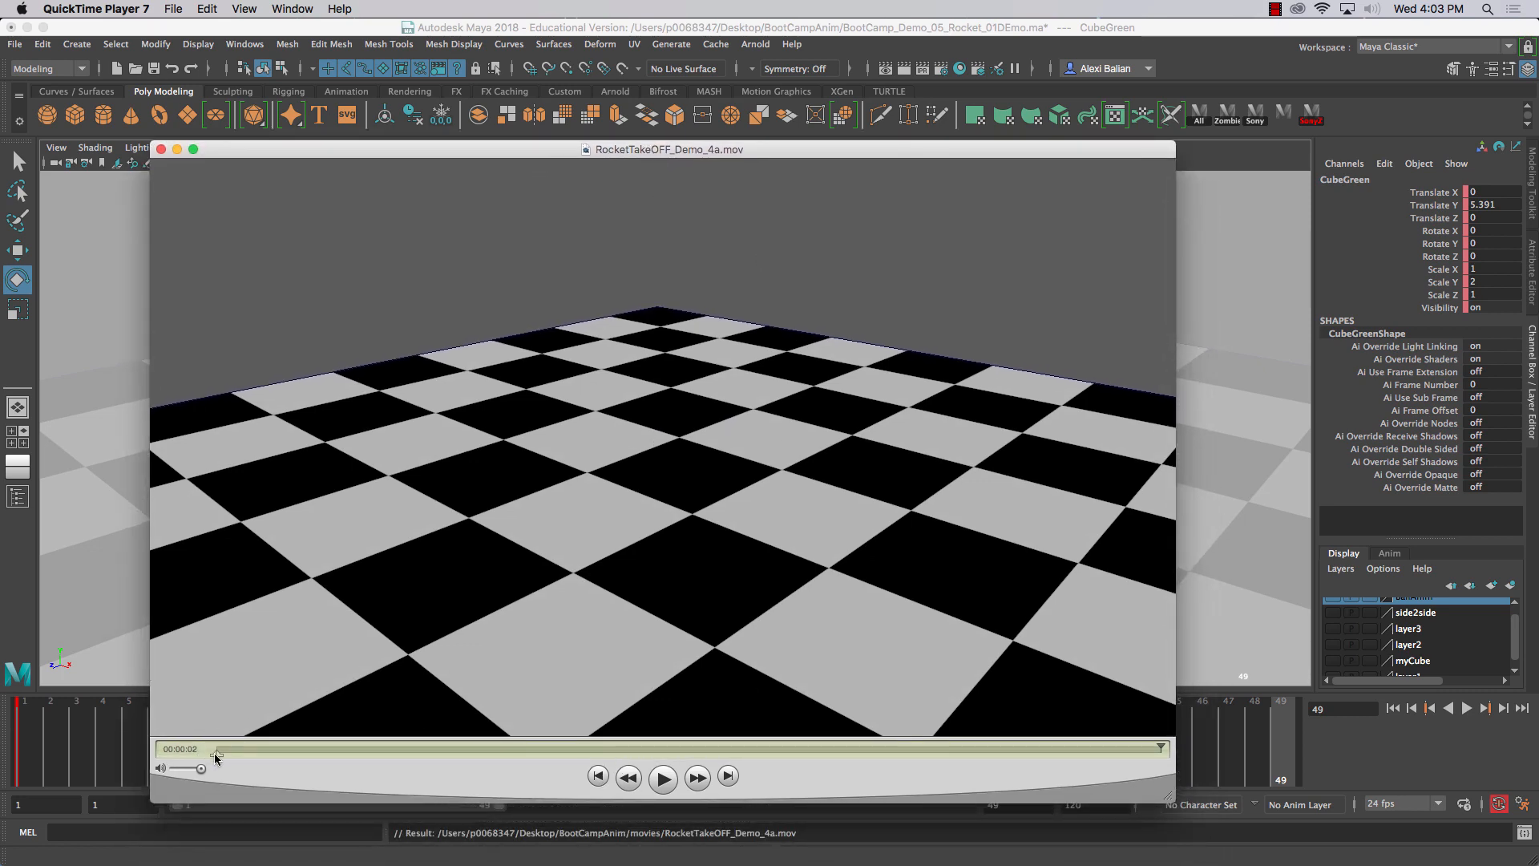
- Scrub through the RocketTakeOFF_Demo_4a movie to examine the stretch and squash poses, and close it
drag(214, 752, 907, 763)
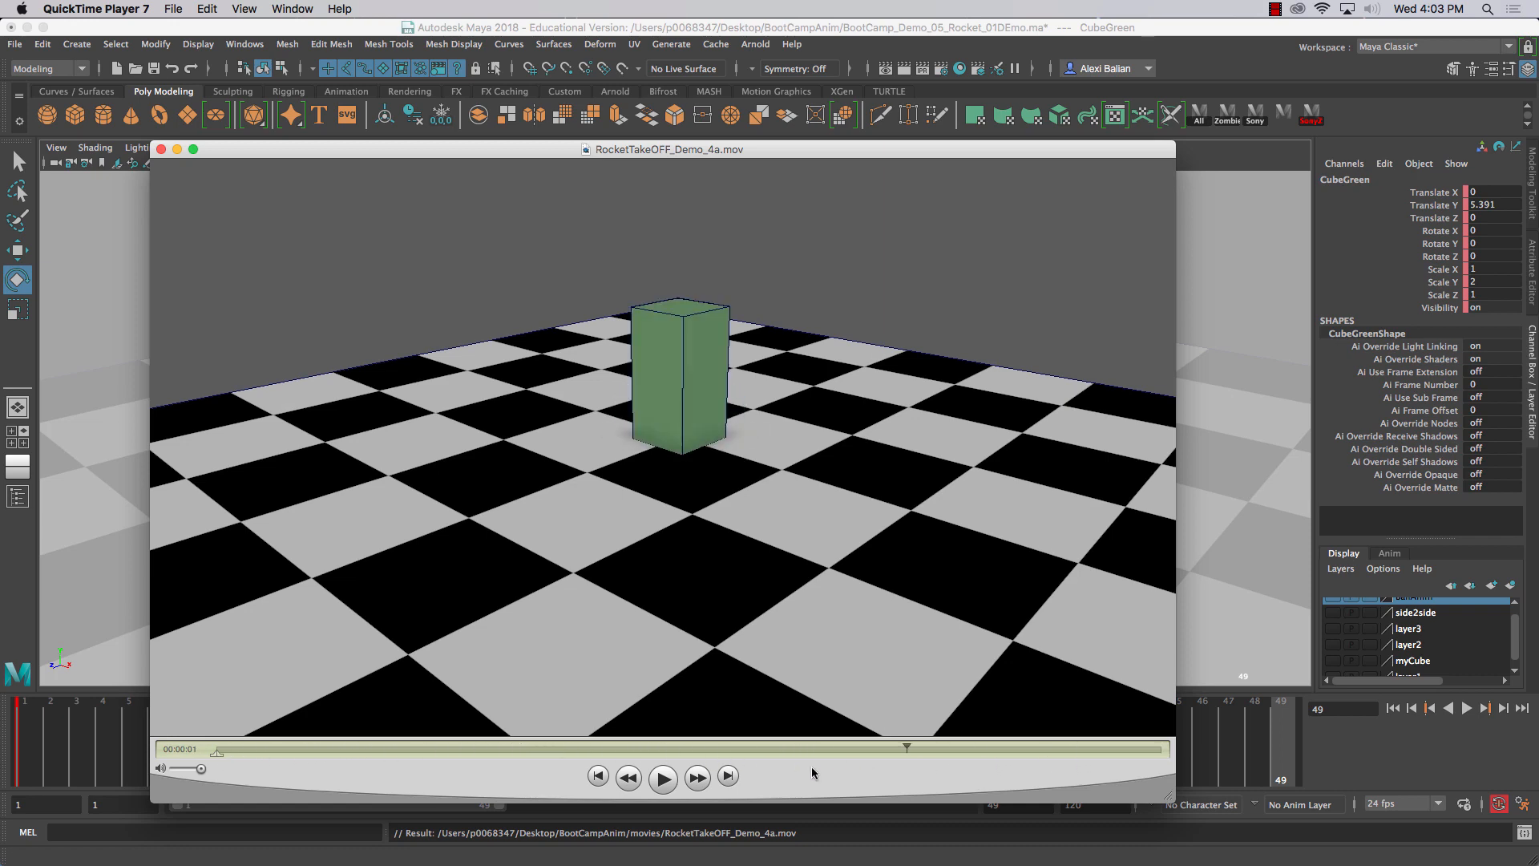
drag(811, 767, 738, 746)
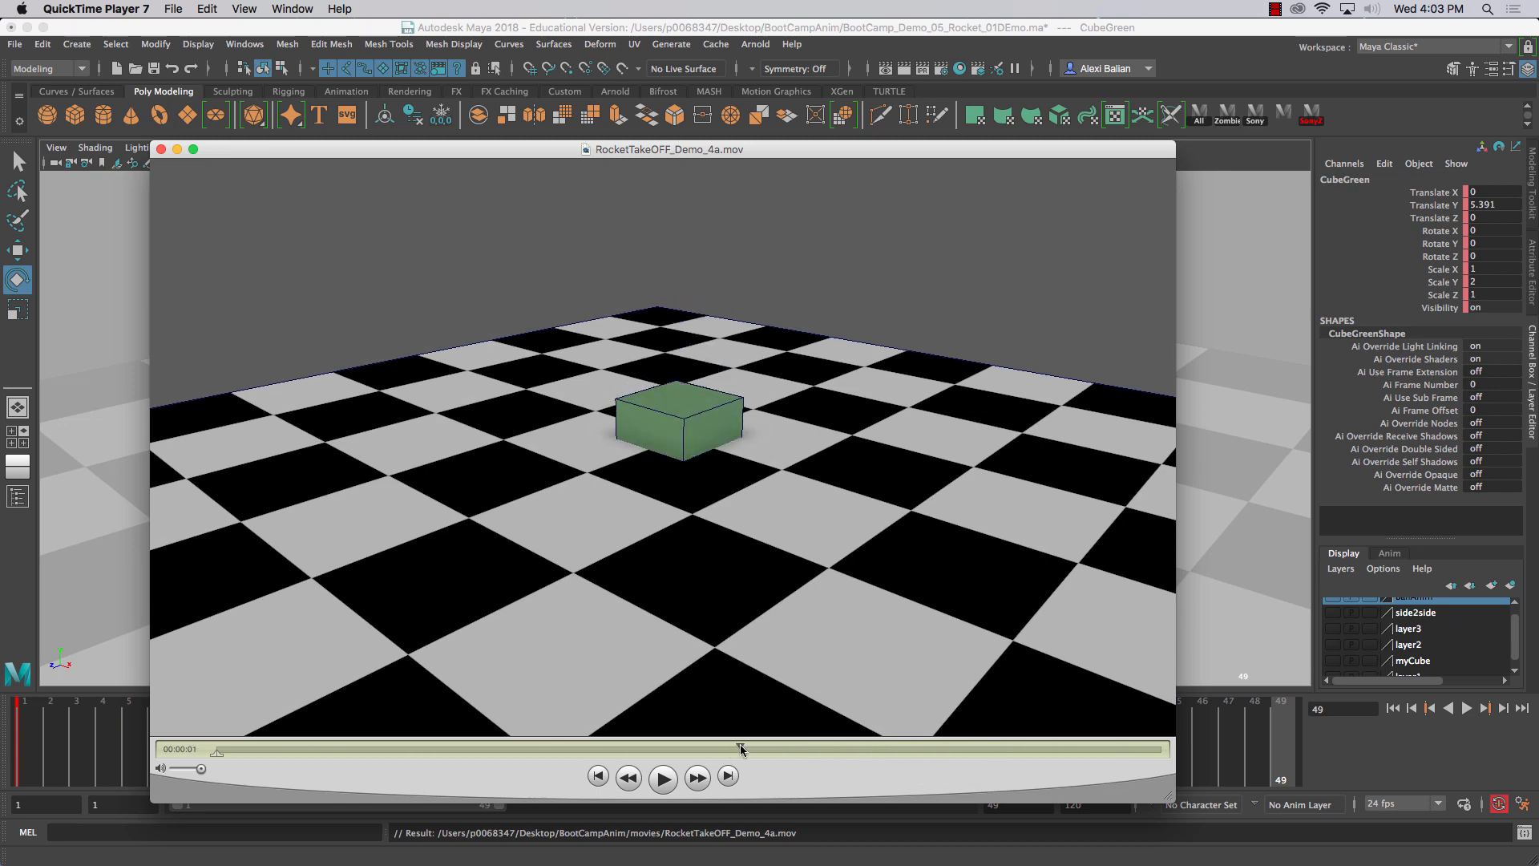
click(161, 149)
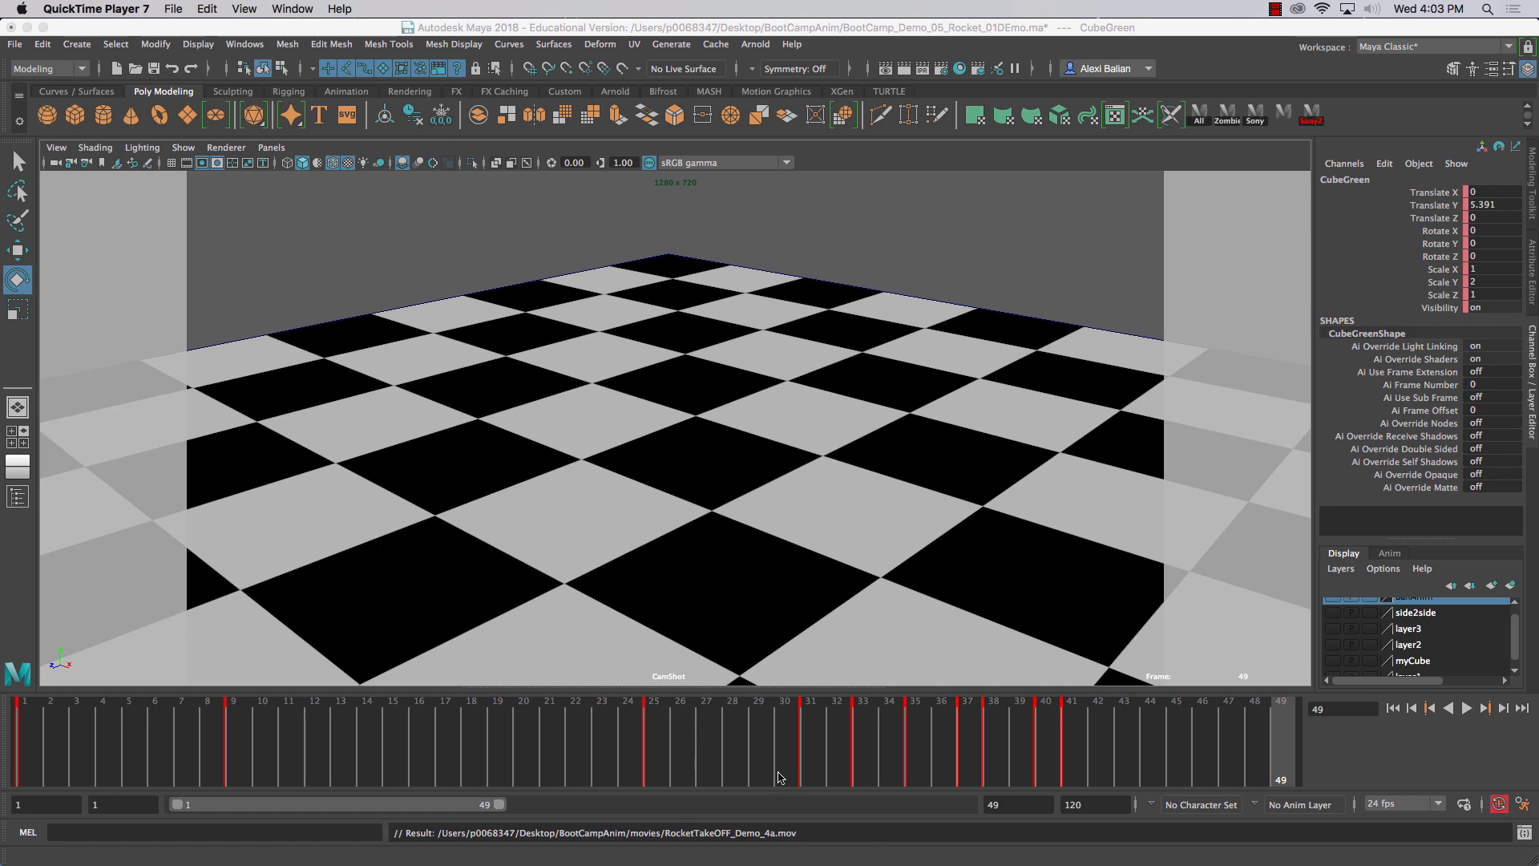
- Scrub the timeline from frame 1 to frame 49 to review the cube's complete take-off animation
drag(517, 739, 24, 766)
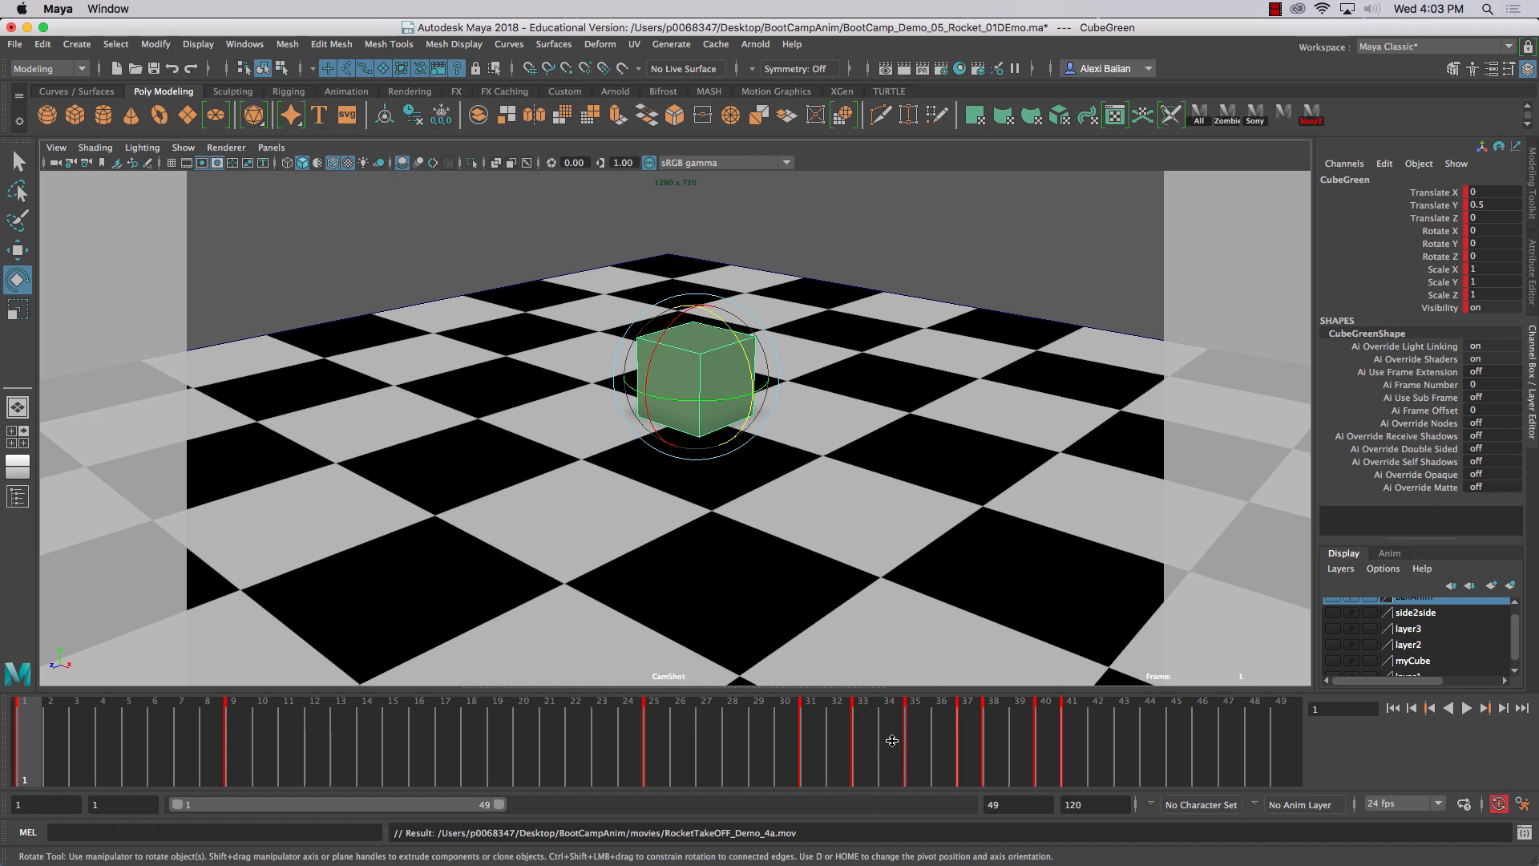
drag(69, 720, 1484, 728)
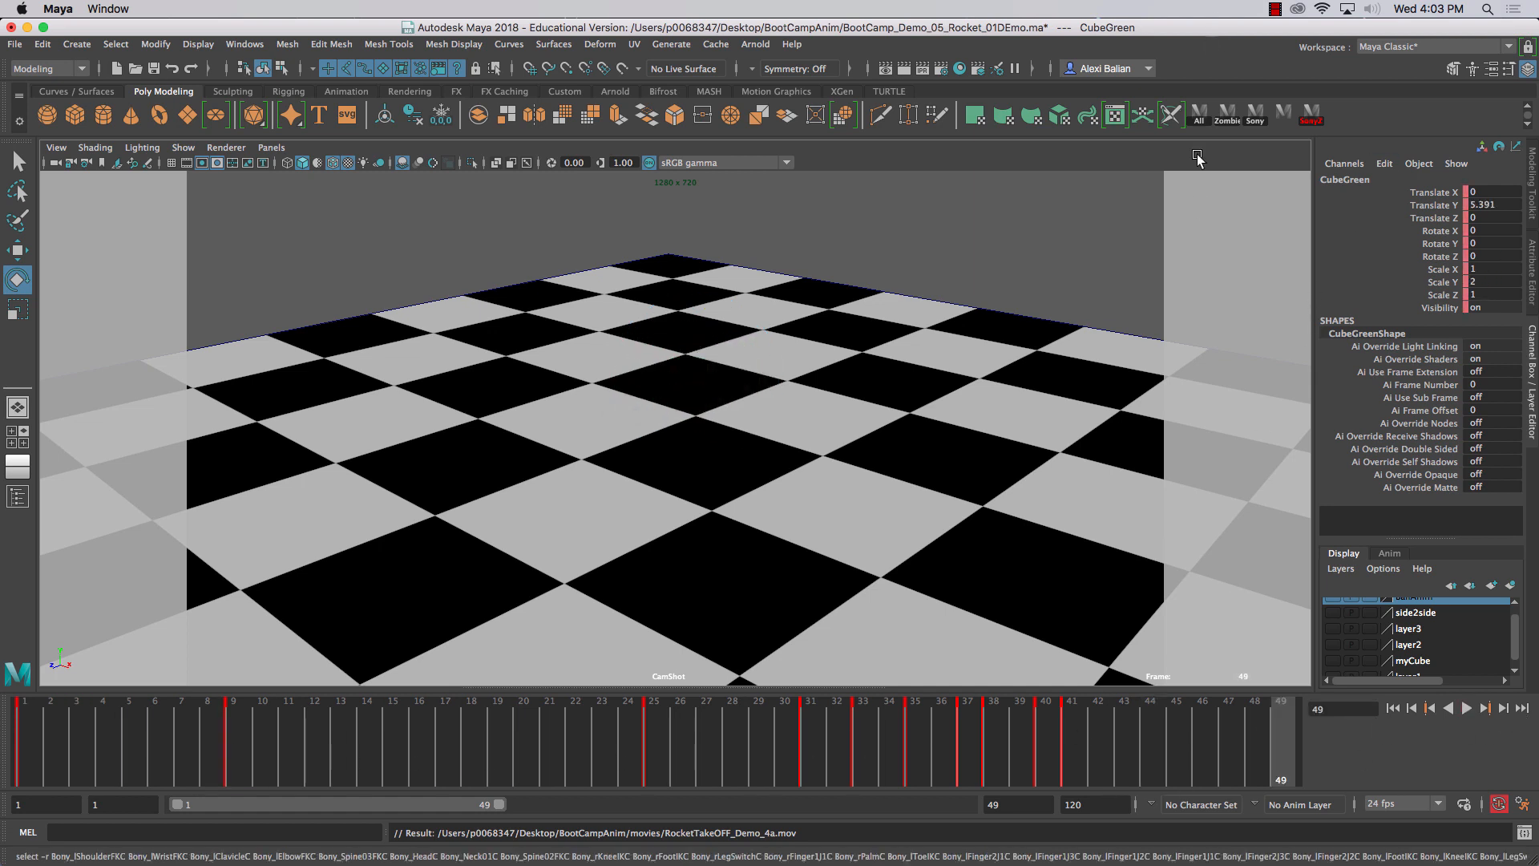
click(1275, 9)
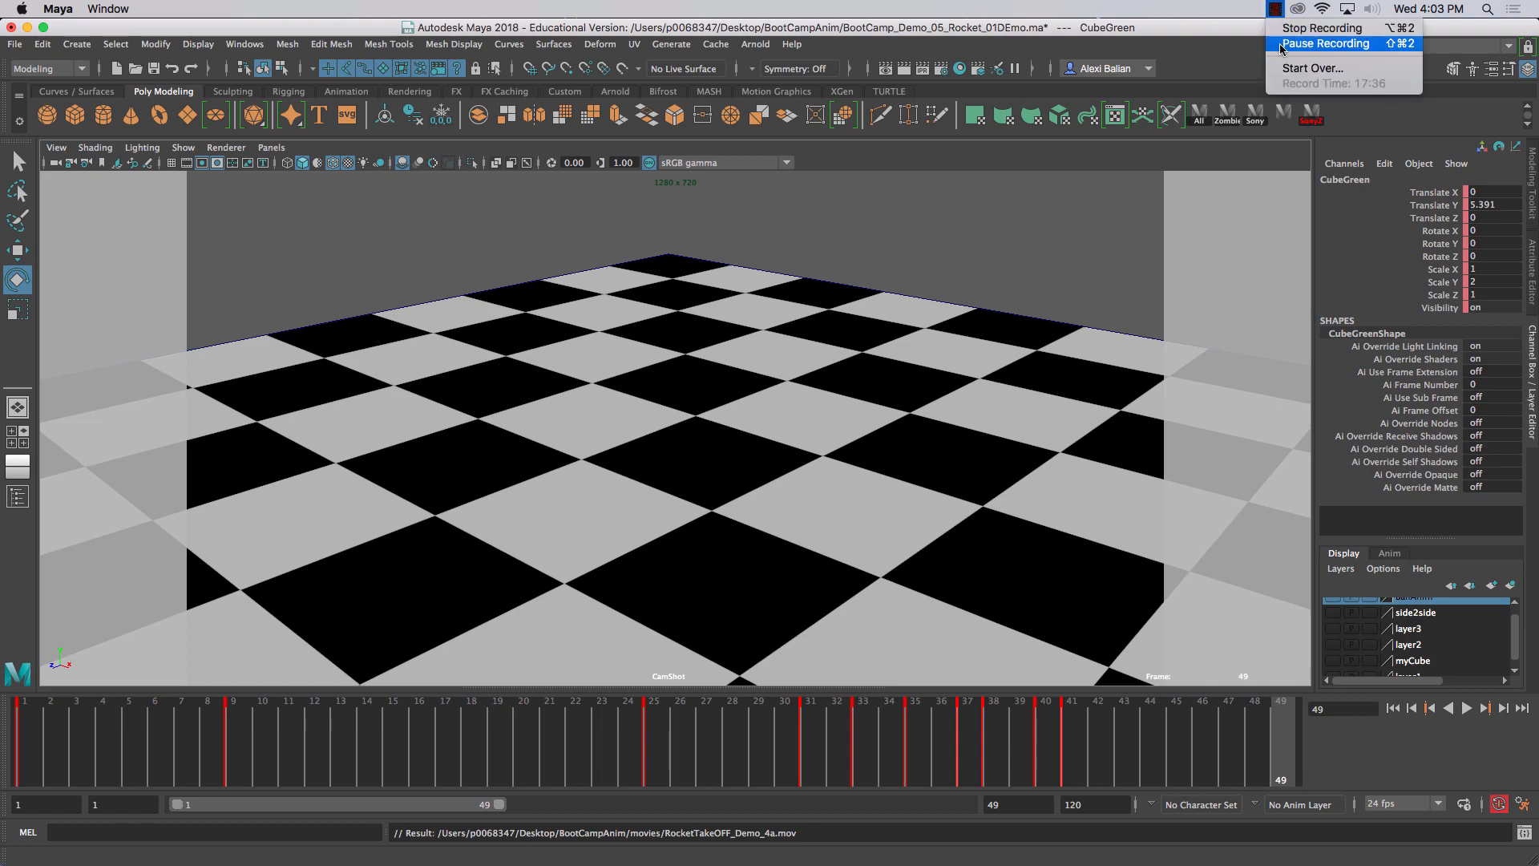